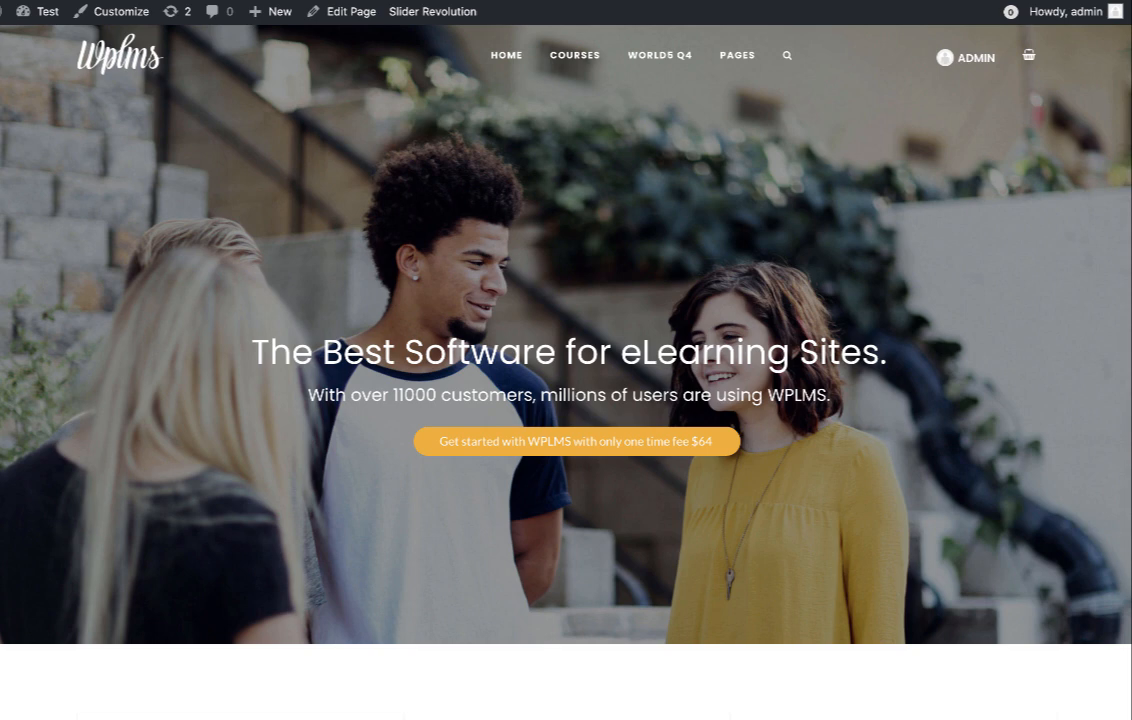
Add the admin user as a student in Software Training through Admin > Add Students.
scroll(340, 372, down, 15)
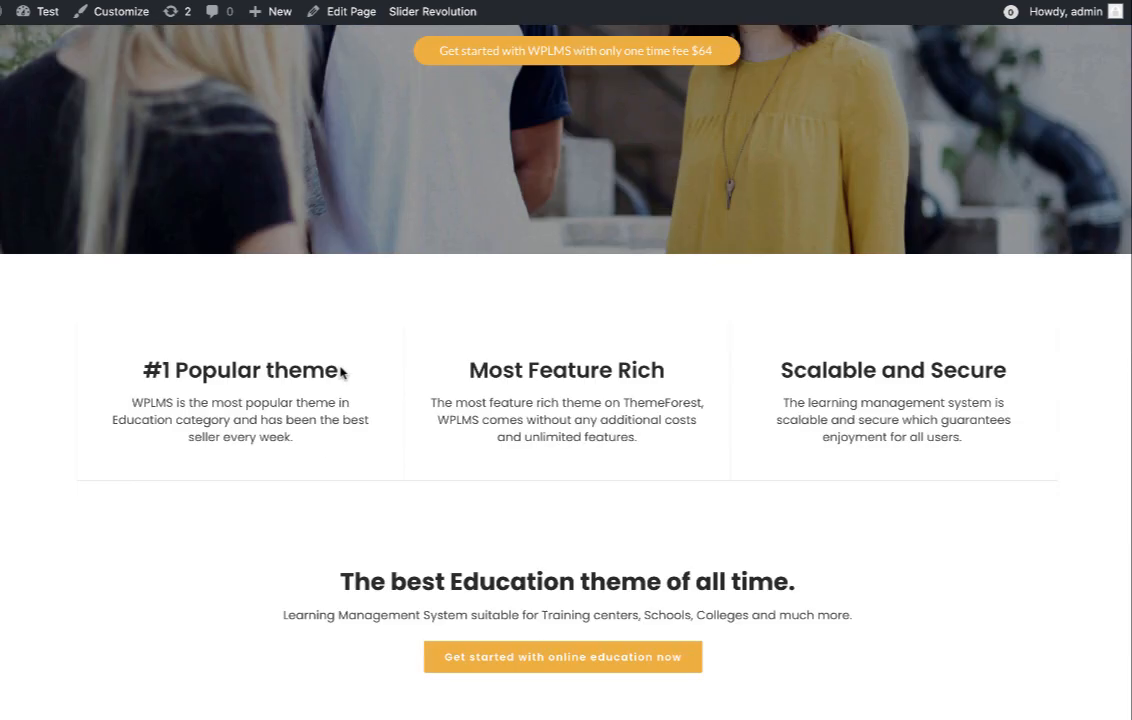
scroll(340, 372, down, 5)
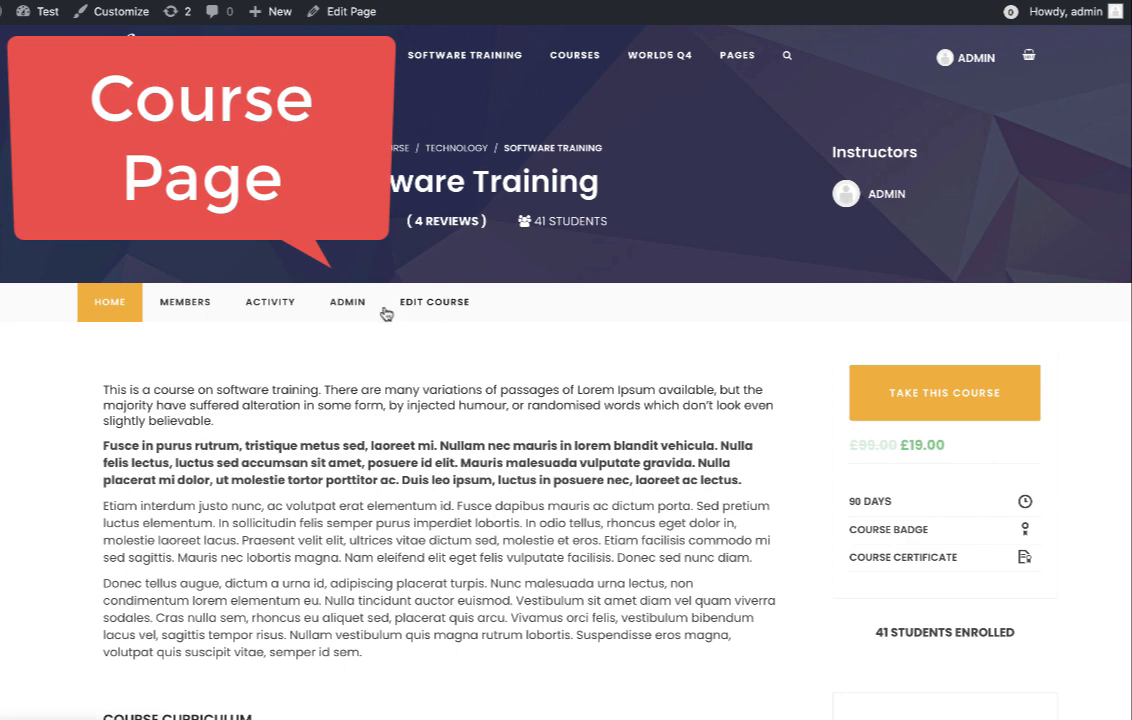
click(350, 303)
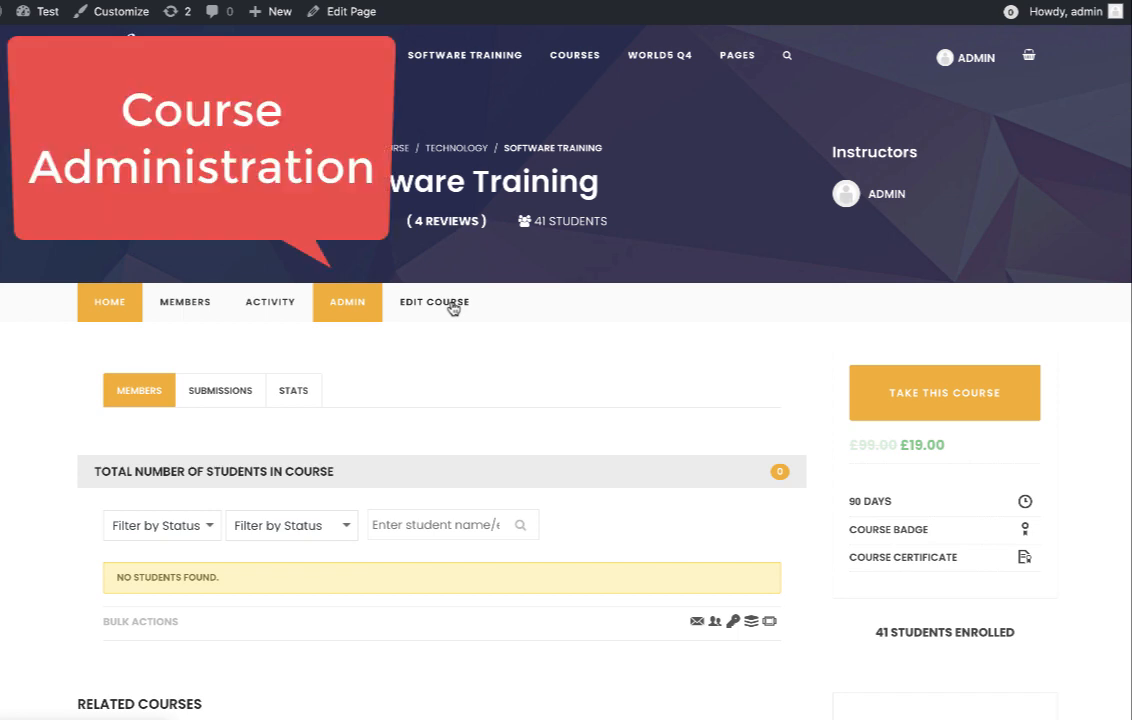
scroll(453, 308, down, 3)
click(713, 316)
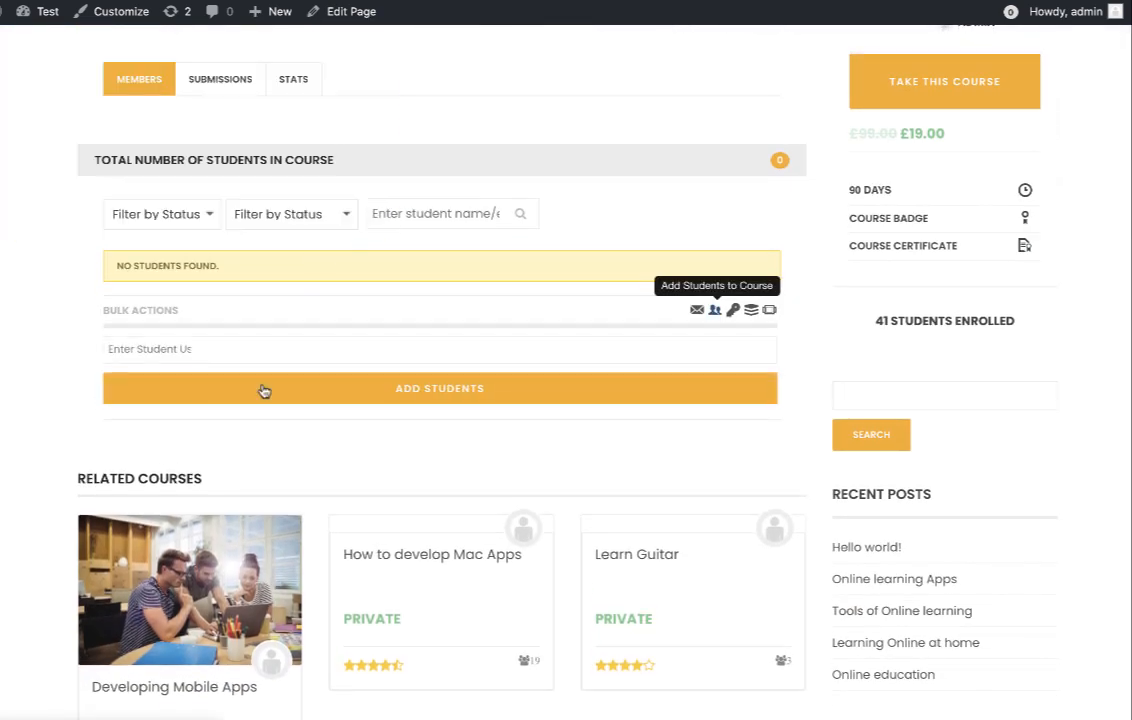
click(172, 356)
text(admin)
click(197, 417)
click(358, 413)
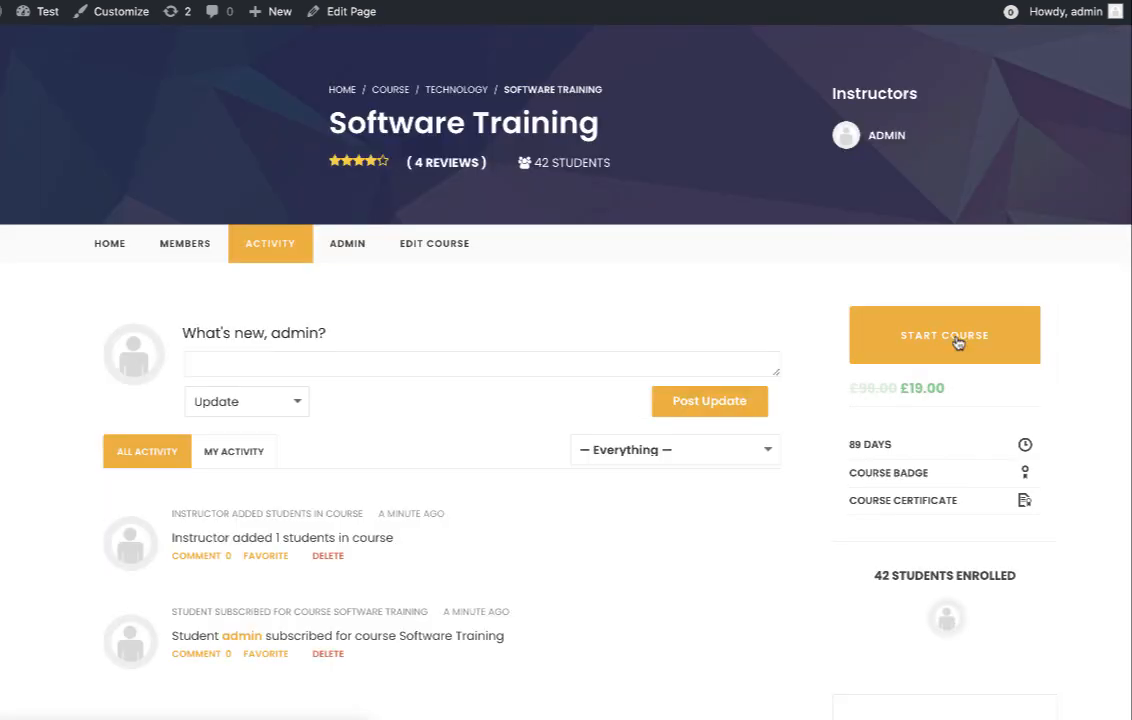
Start the Software Training course and view its first lesson.
click(945, 336)
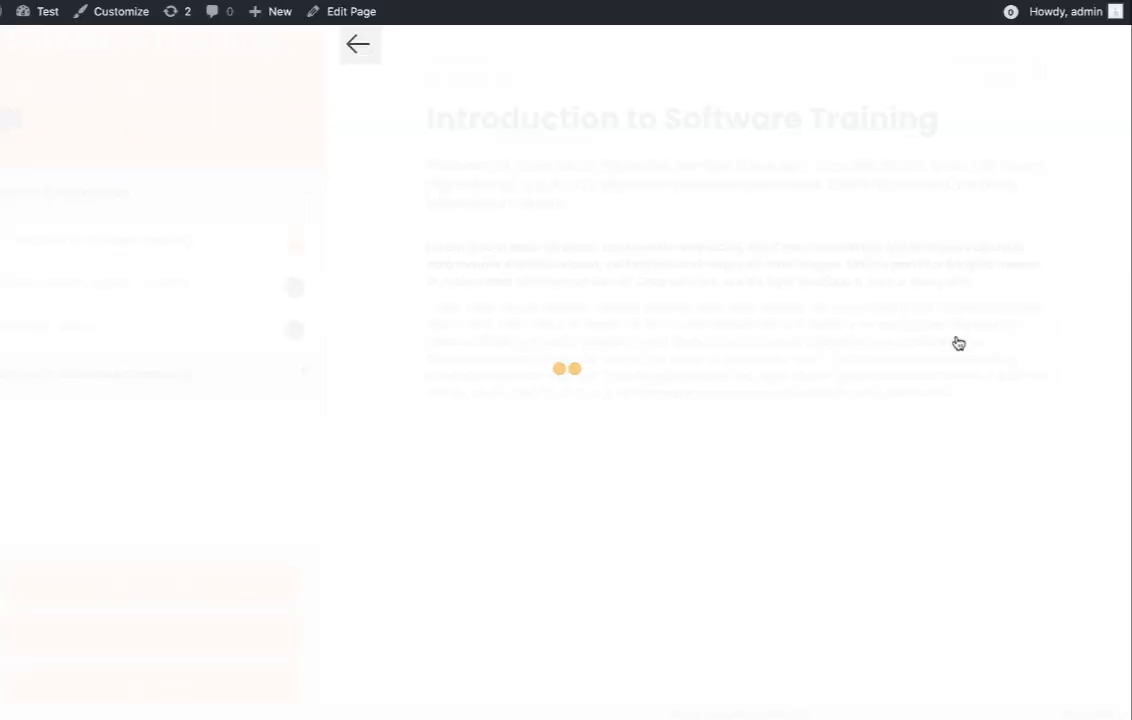
scroll(958, 343, down, 8)
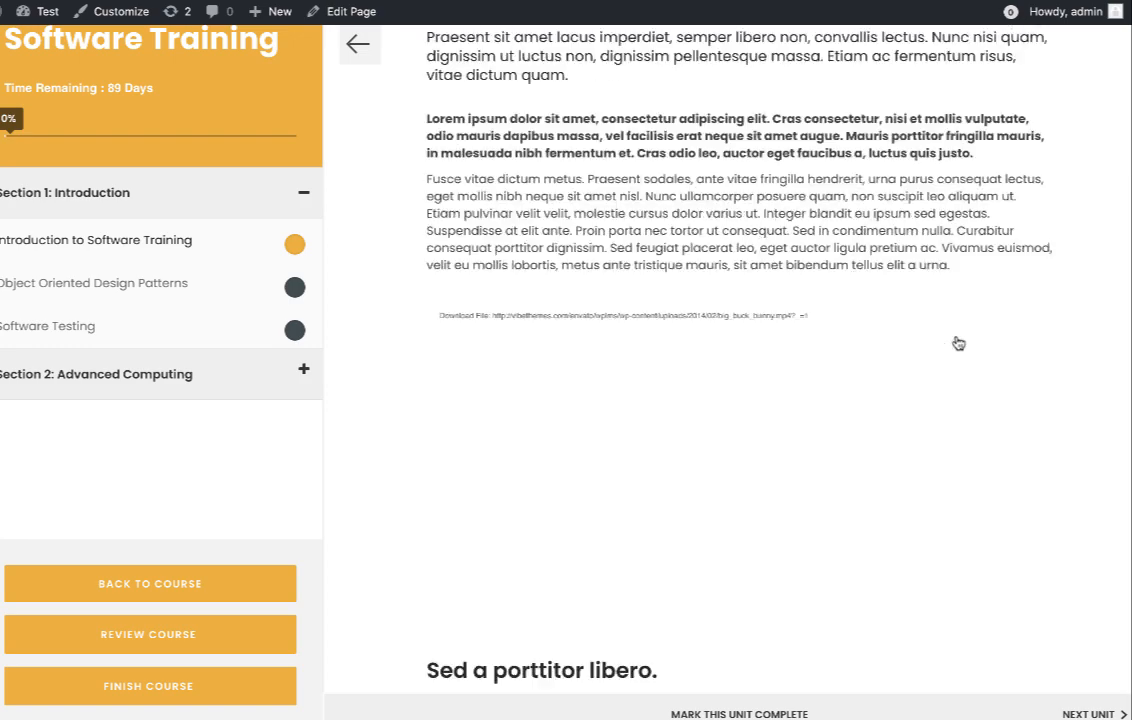
scroll(958, 343, up, 10)
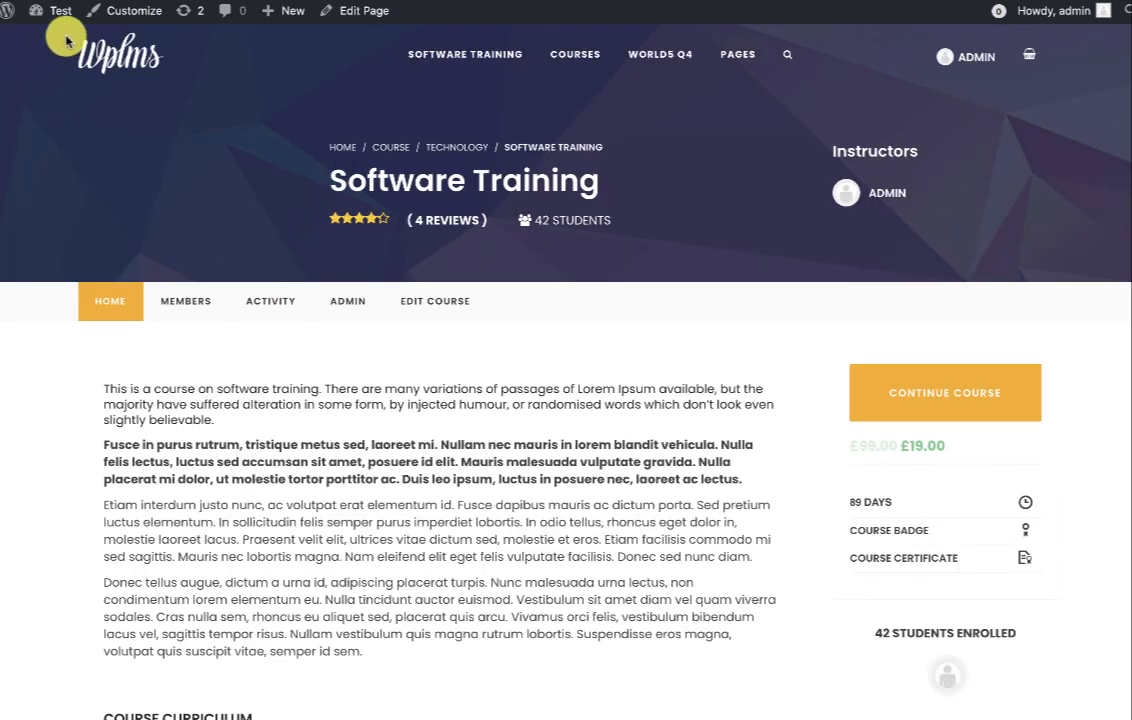
Go from the dashboard to WPLMS Getting Started and review the About WPLMS 4.095.1 page.
mouse_move(55, 17)
click(70, 42)
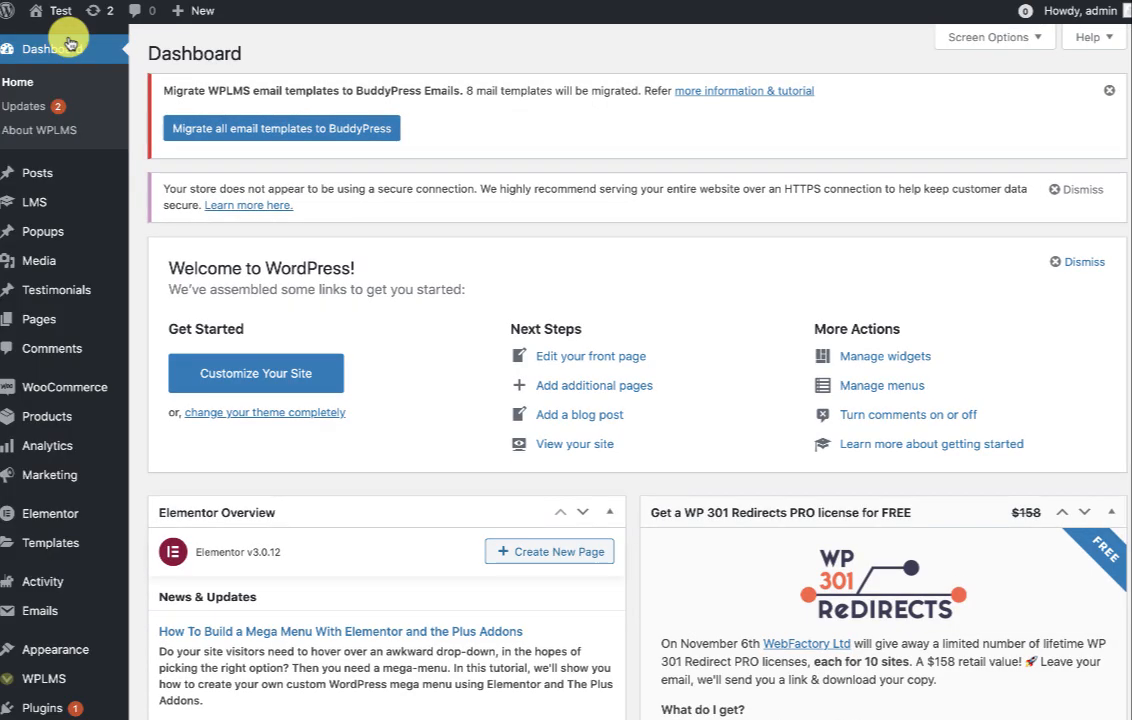
scroll(45, 290, down, 2)
mouse_move(20, 543)
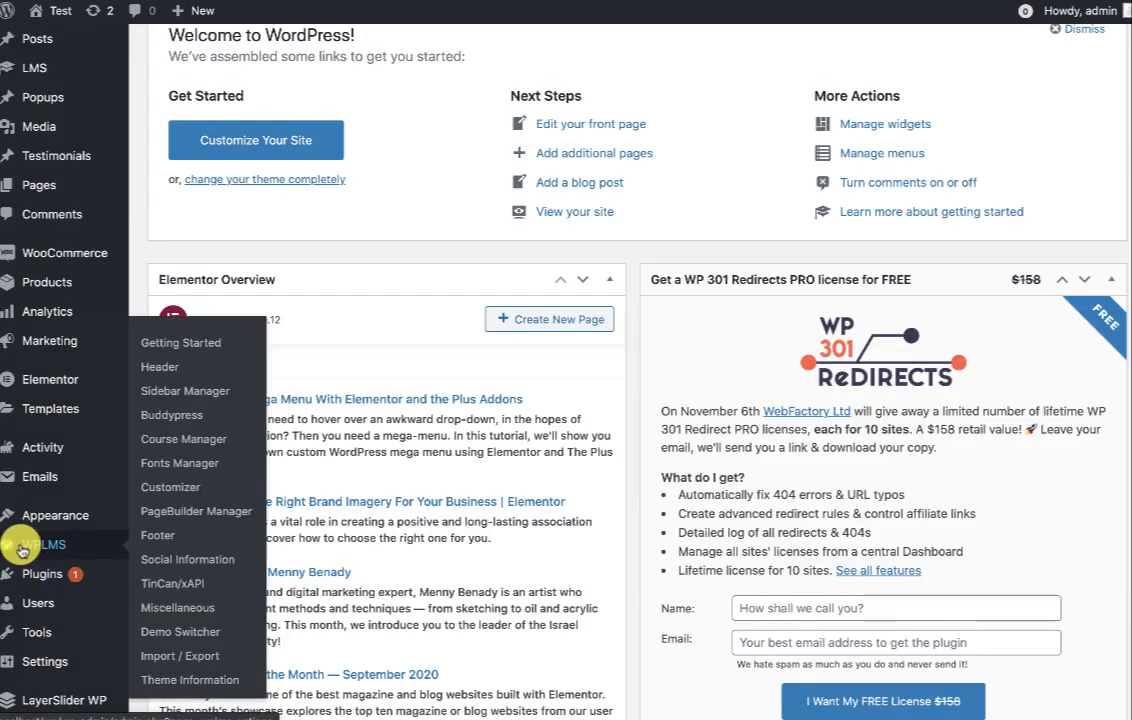
click(168, 343)
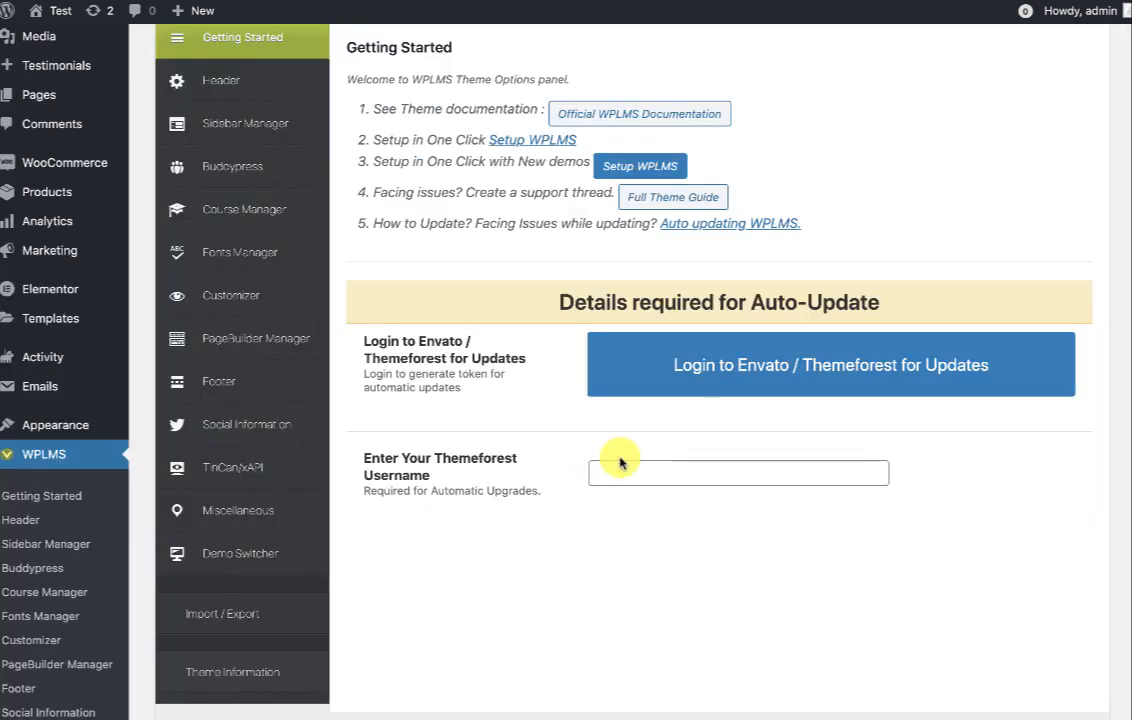
click(677, 468)
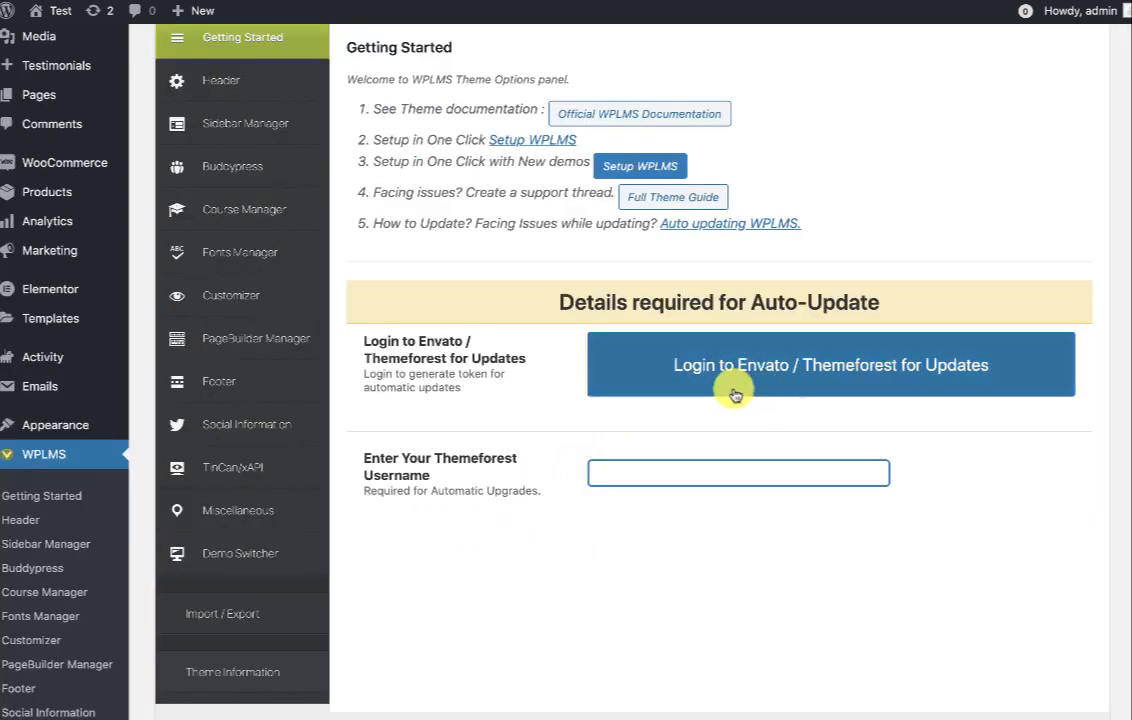
scroll(675, 442, up, 1)
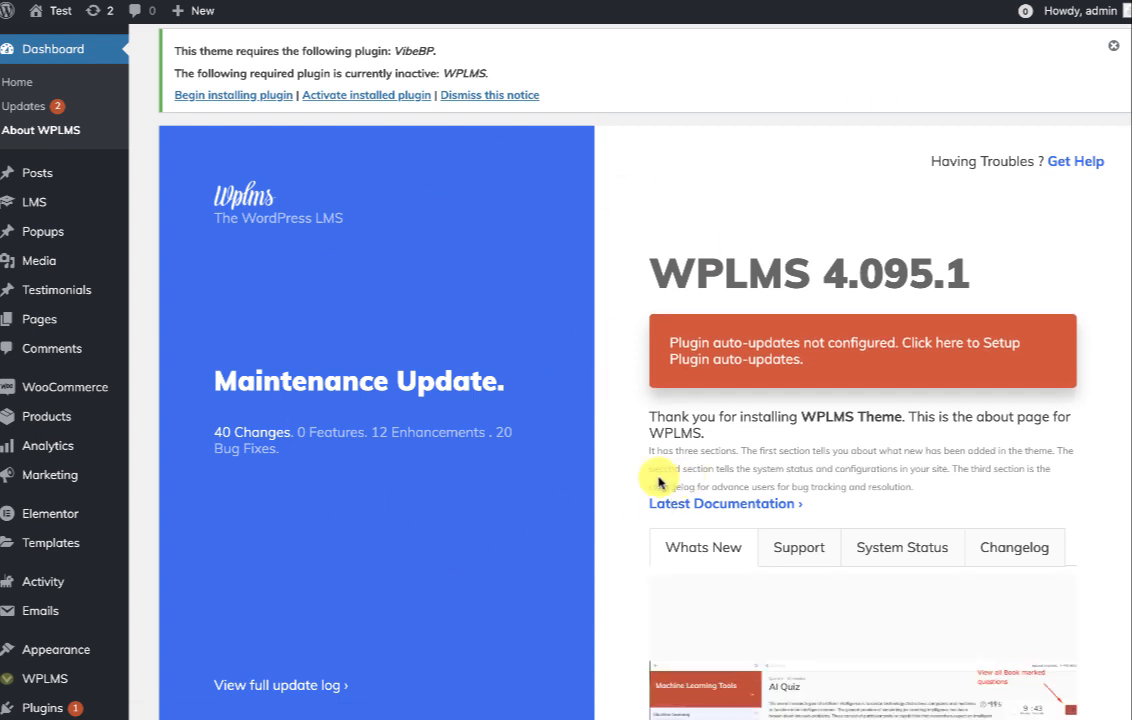
scroll(498, 480, down, 1)
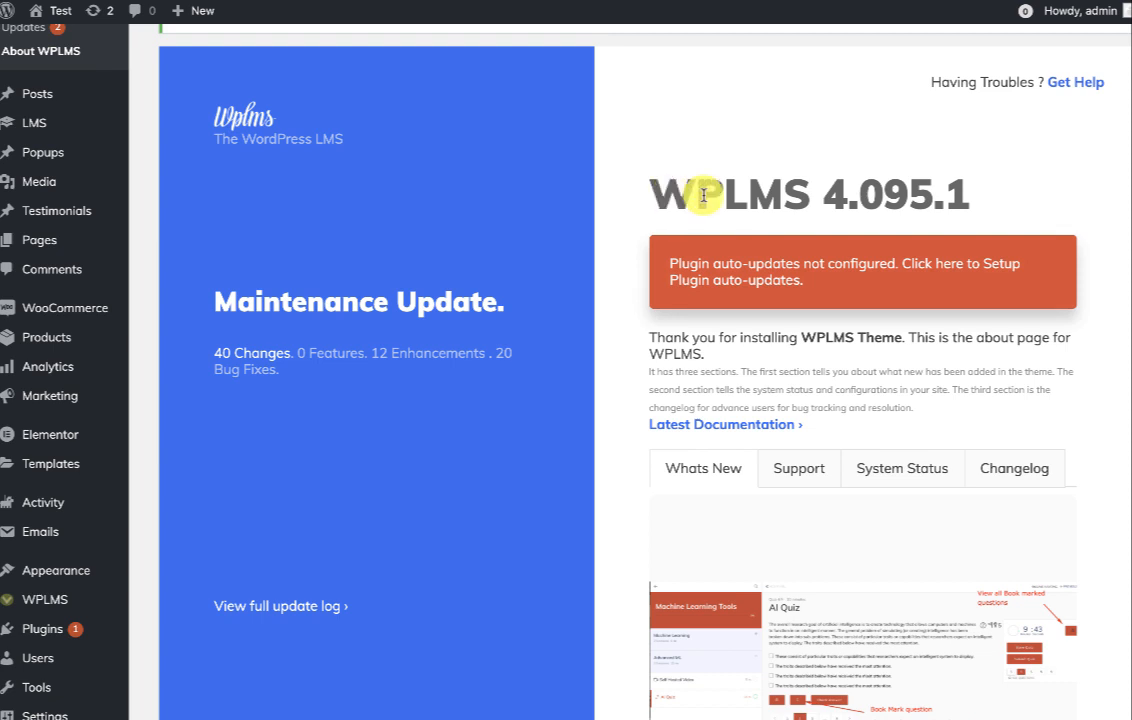
drag(647, 197, 966, 188)
click(964, 188)
scroll(680, 278, down, 1)
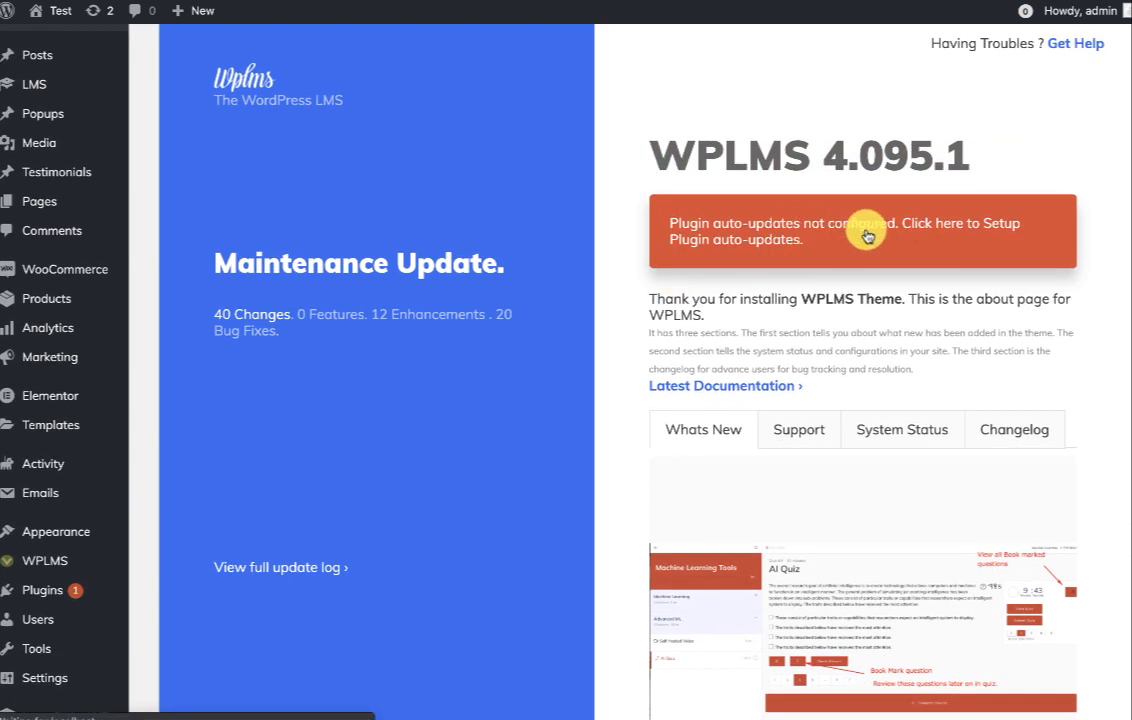
Set up plugin auto-updates by submitting the item purchase code until updates show active.
click(962, 237)
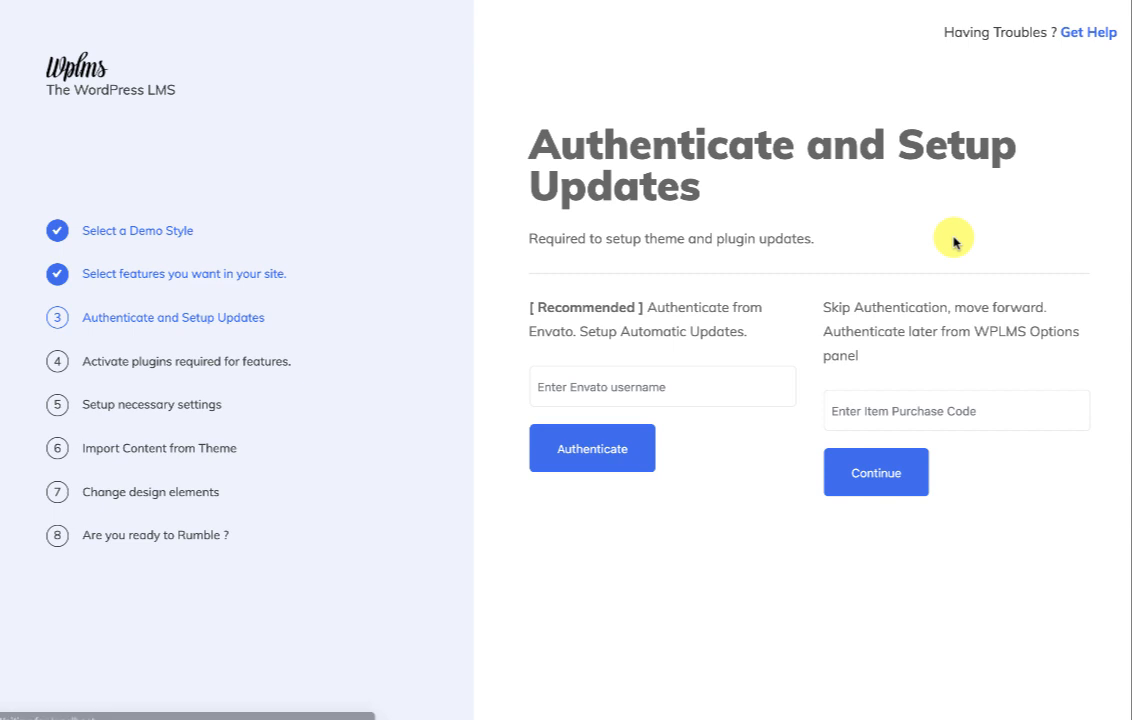
click(861, 396)
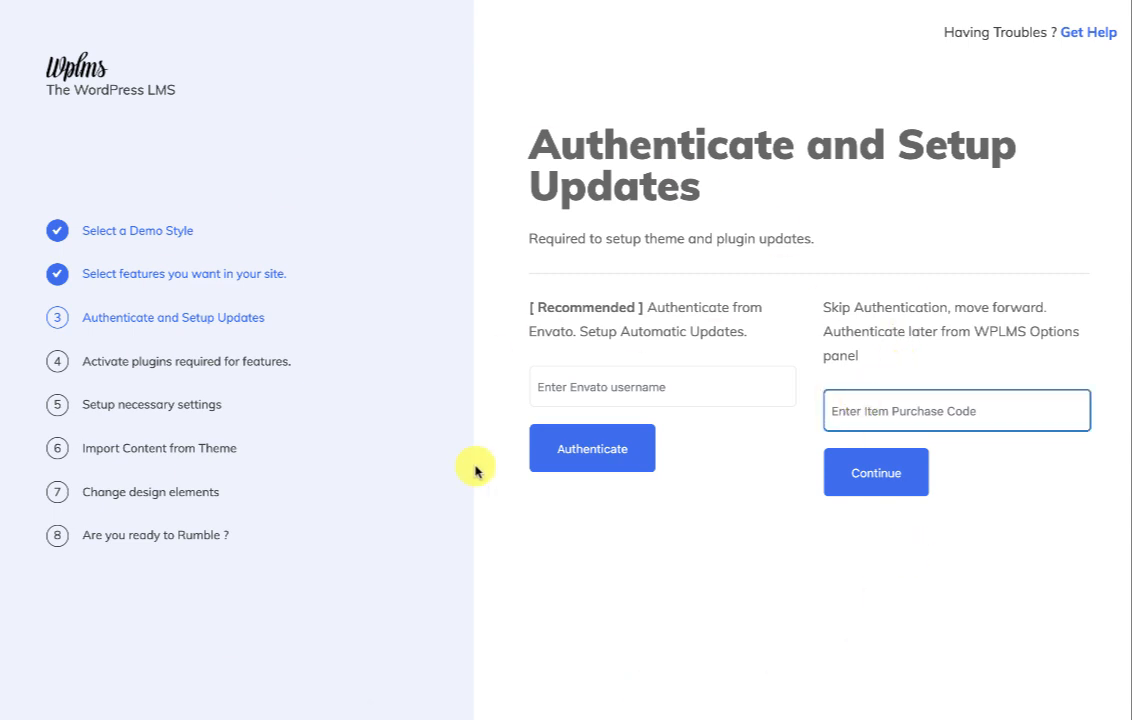
click(884, 490)
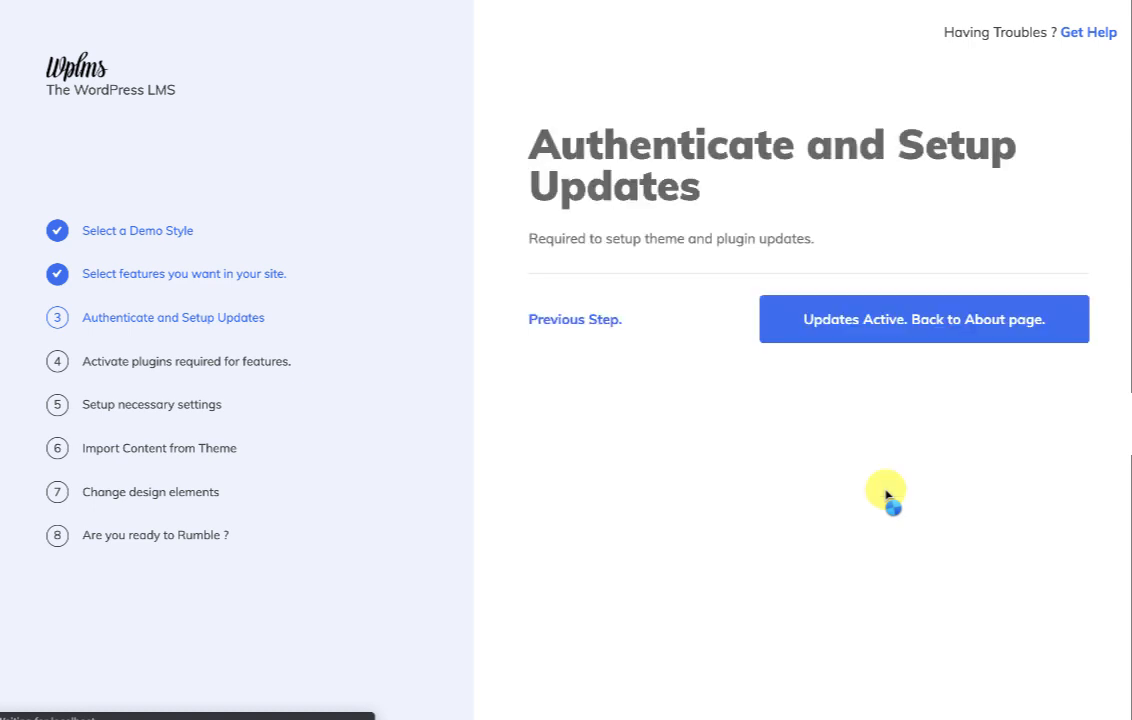
click(877, 300)
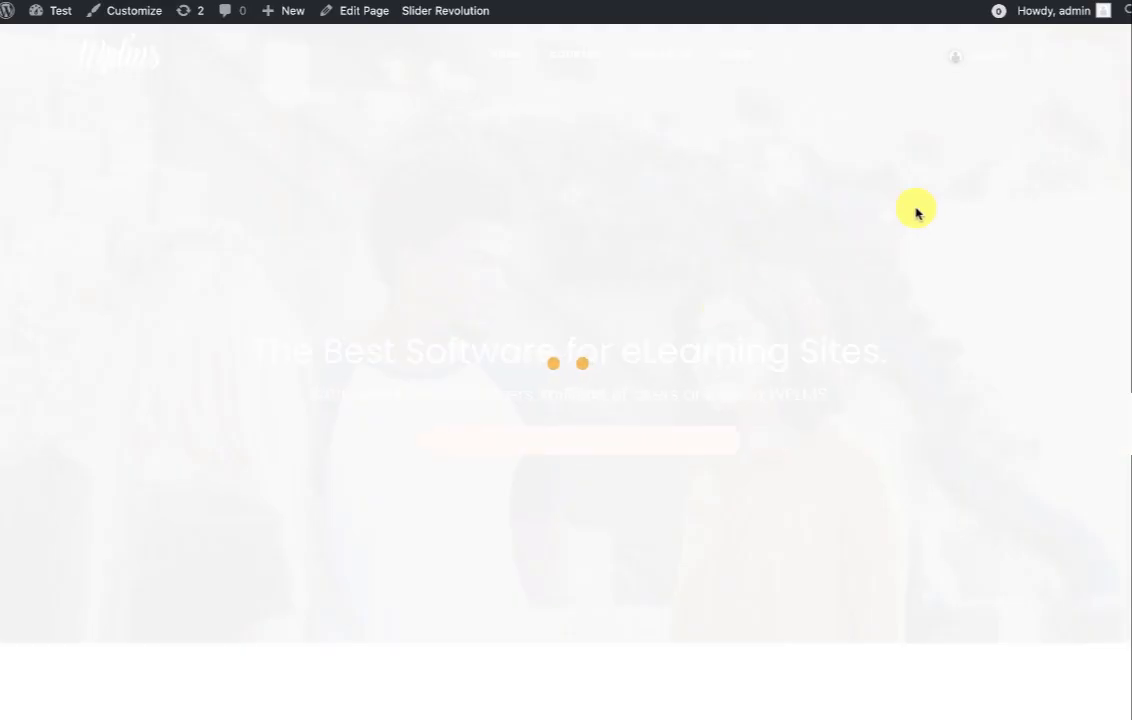
Scroll through the About WPLMS page to confirm the auto-update warning is gone.
scroll(916, 212, down, 15)
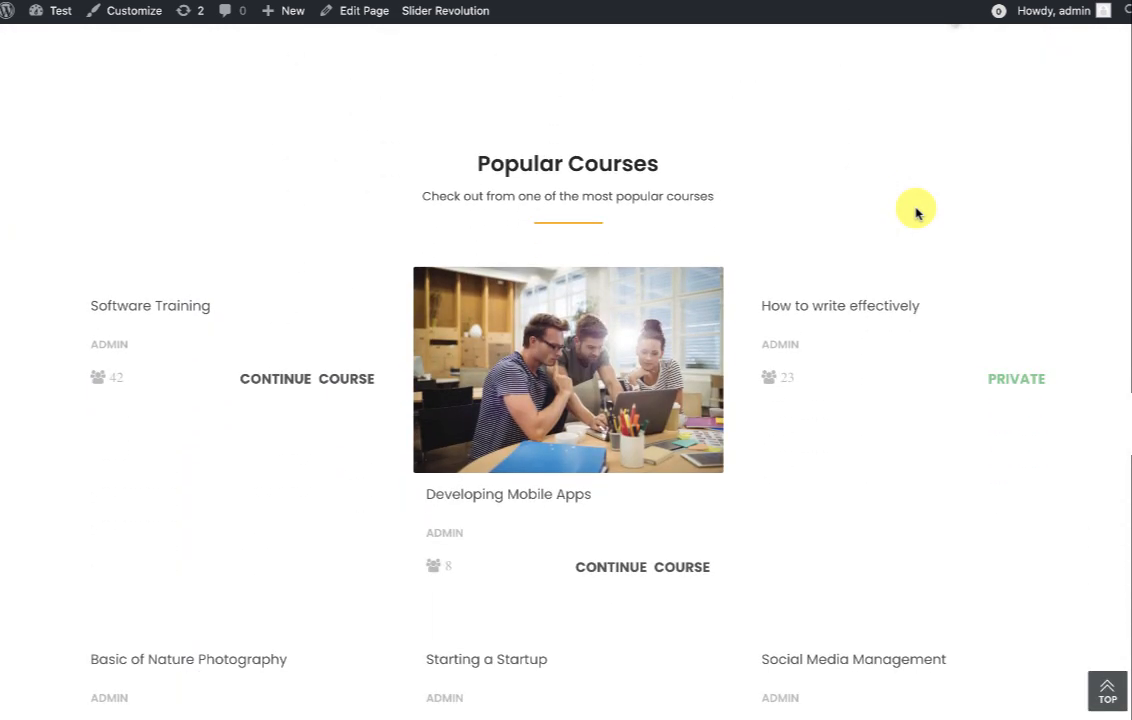
scroll(916, 212, up, 15)
scroll(862, 246, down, 7)
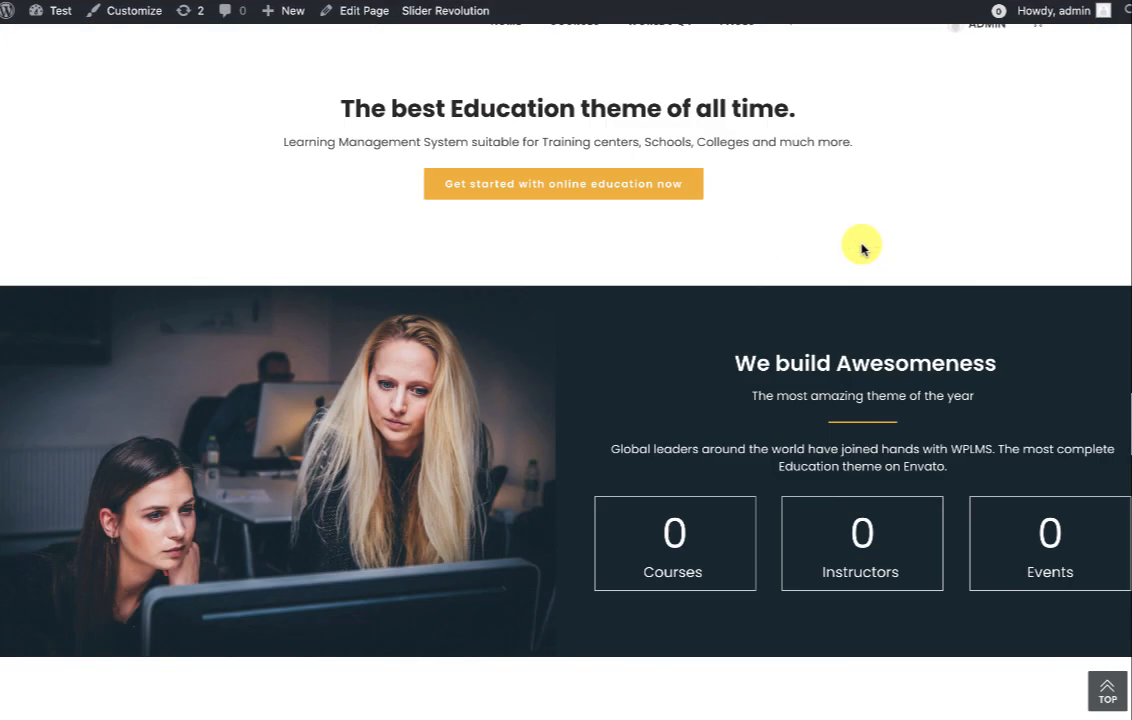
scroll(606, 187, down, 4)
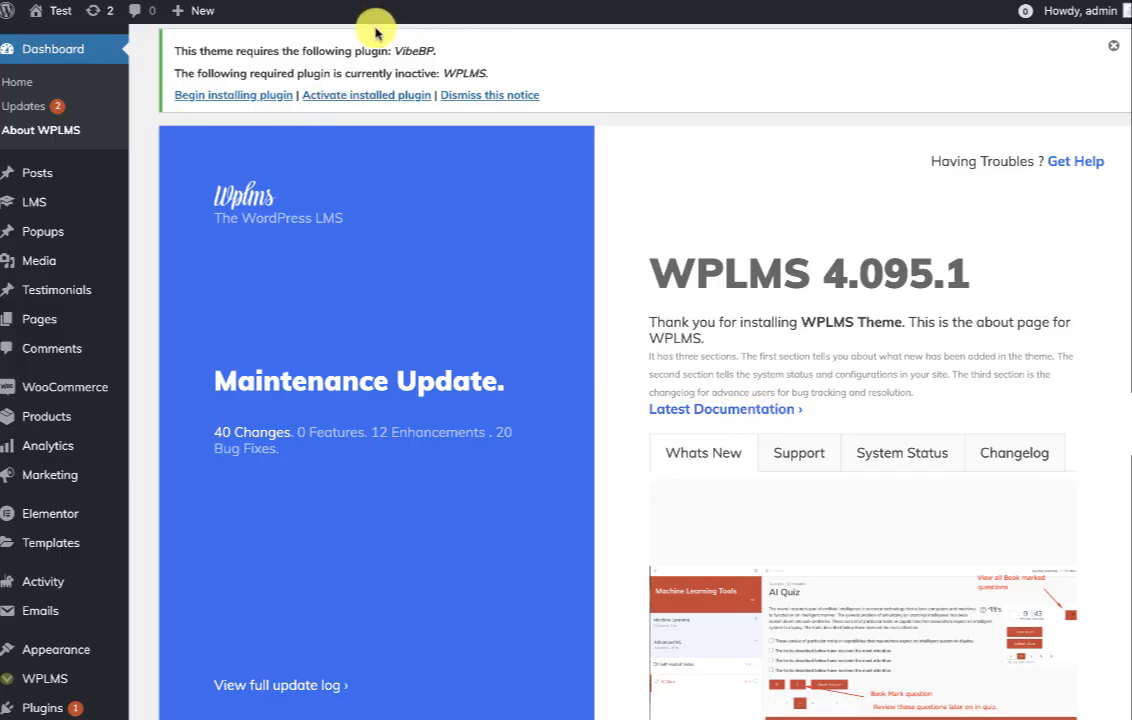
Review the admin notice stating the VibeBP and WPLMS plugins are required.
drag(215, 51, 498, 68)
click(561, 68)
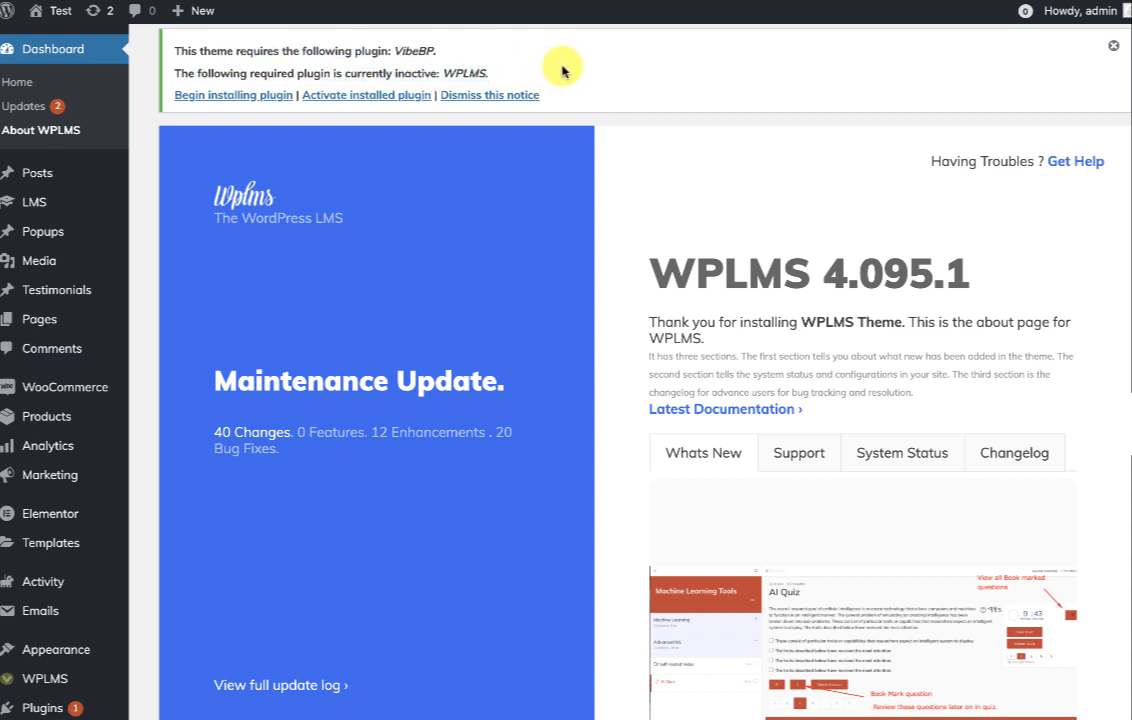
scroll(561, 68, down, 2)
mouse_move(40, 518)
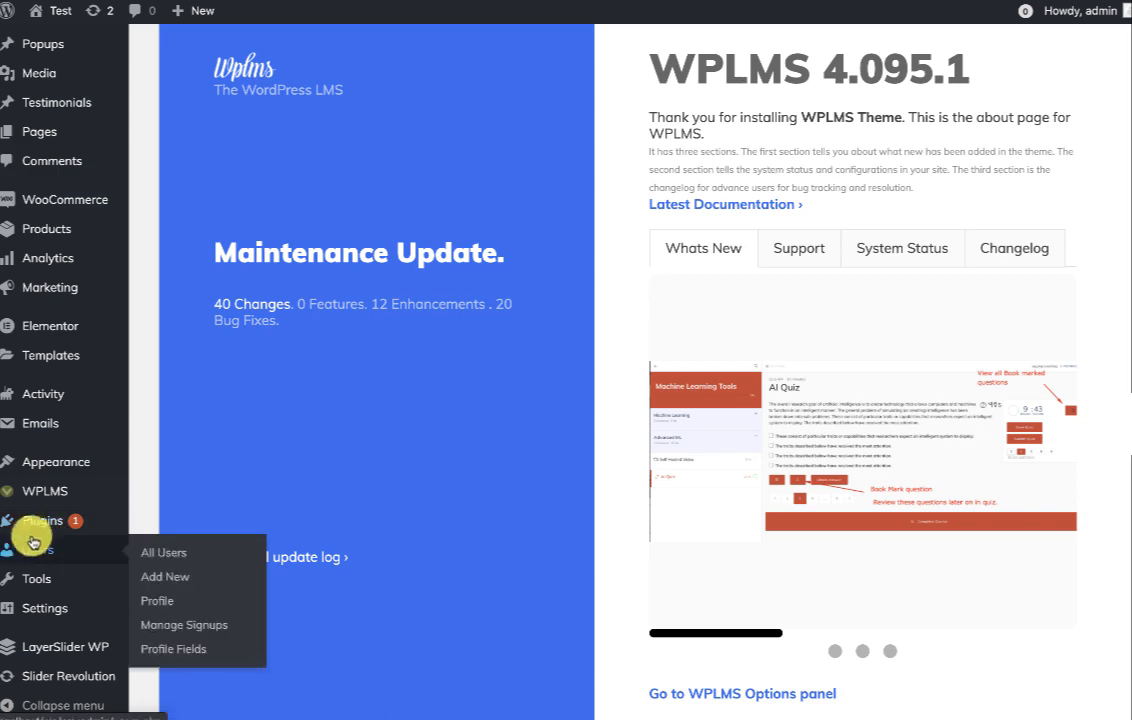
scroll(462, 475, up, 2)
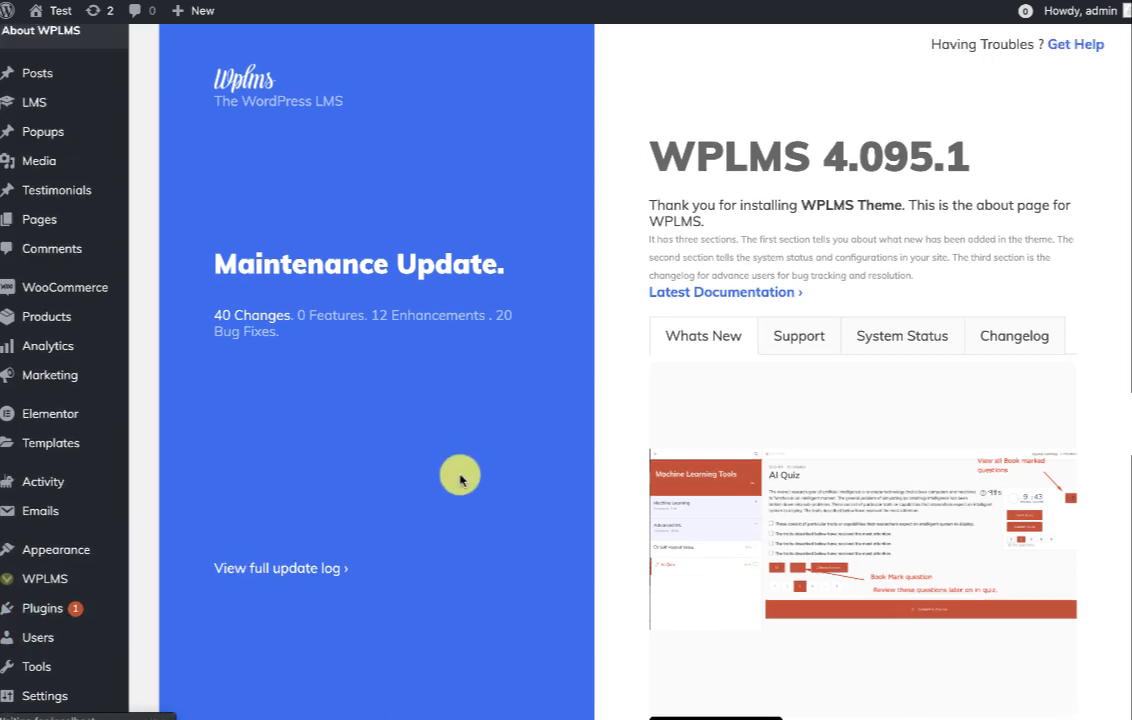
drag(395, 50, 867, 51)
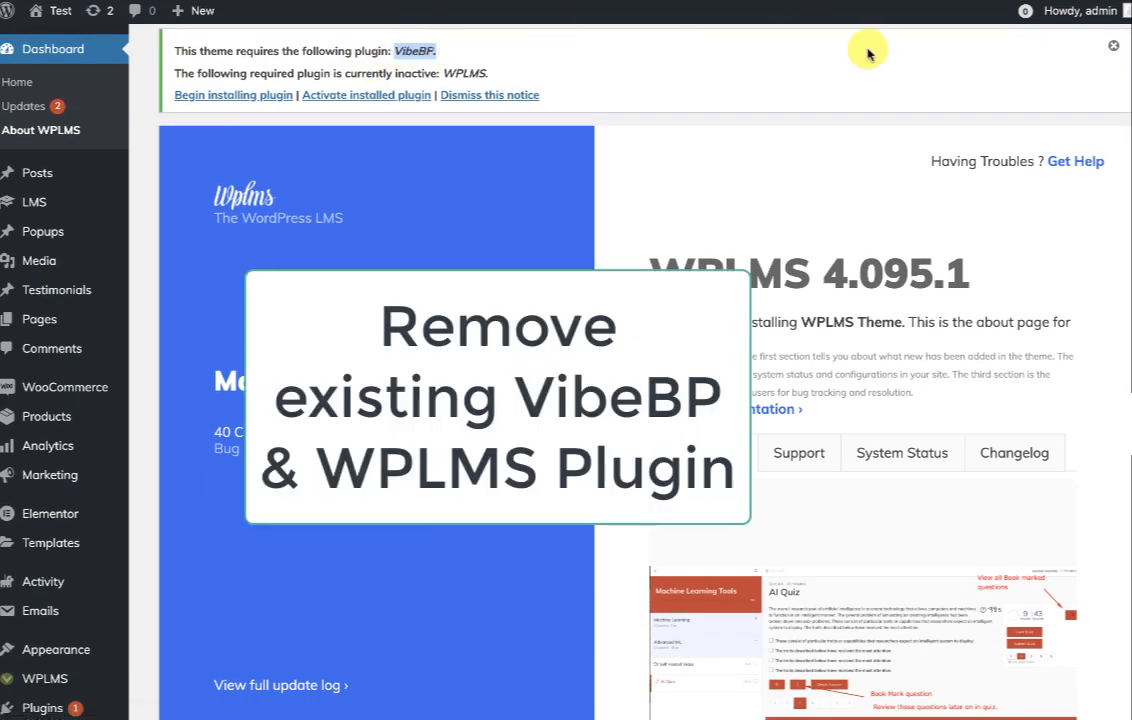
Delete the inactive old WPLMS plugin and begin installing the required plugins.
click(367, 98)
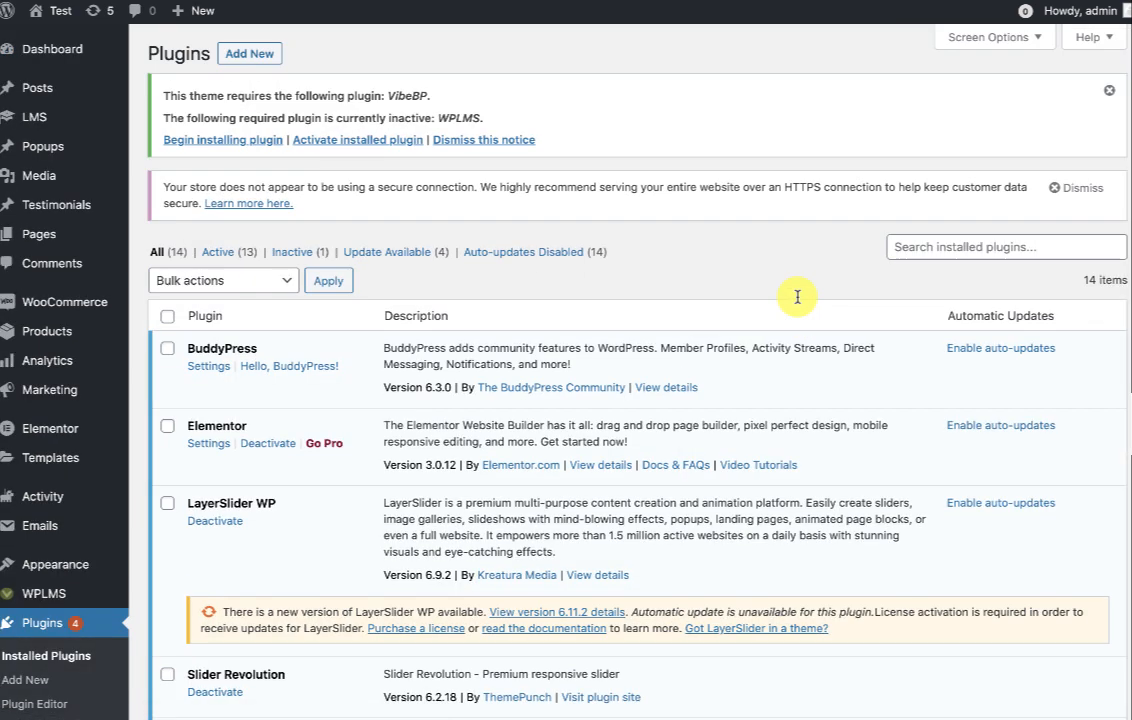
scroll(797, 296, down, 10)
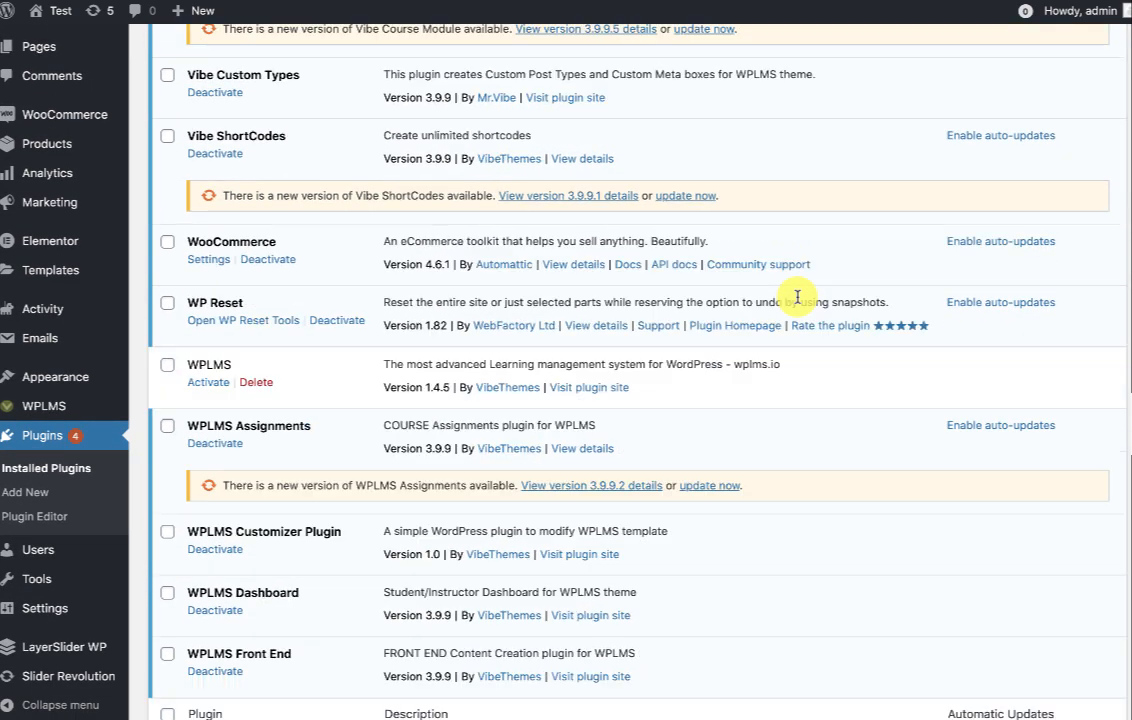
click(257, 388)
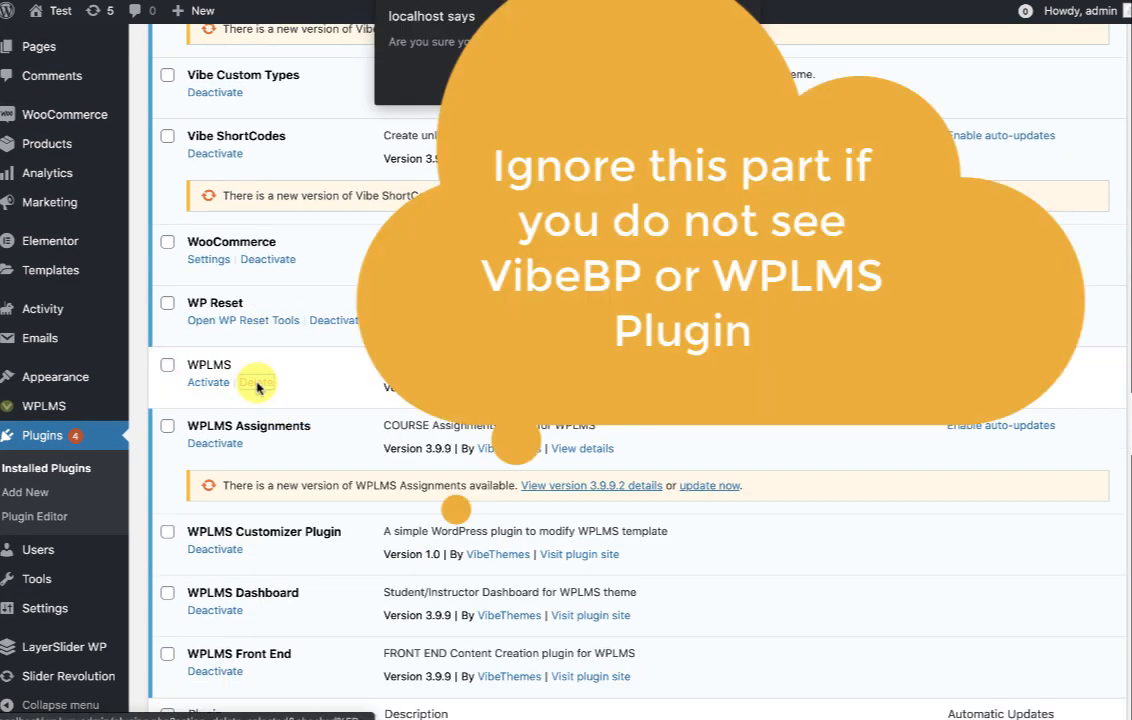
key(Return)
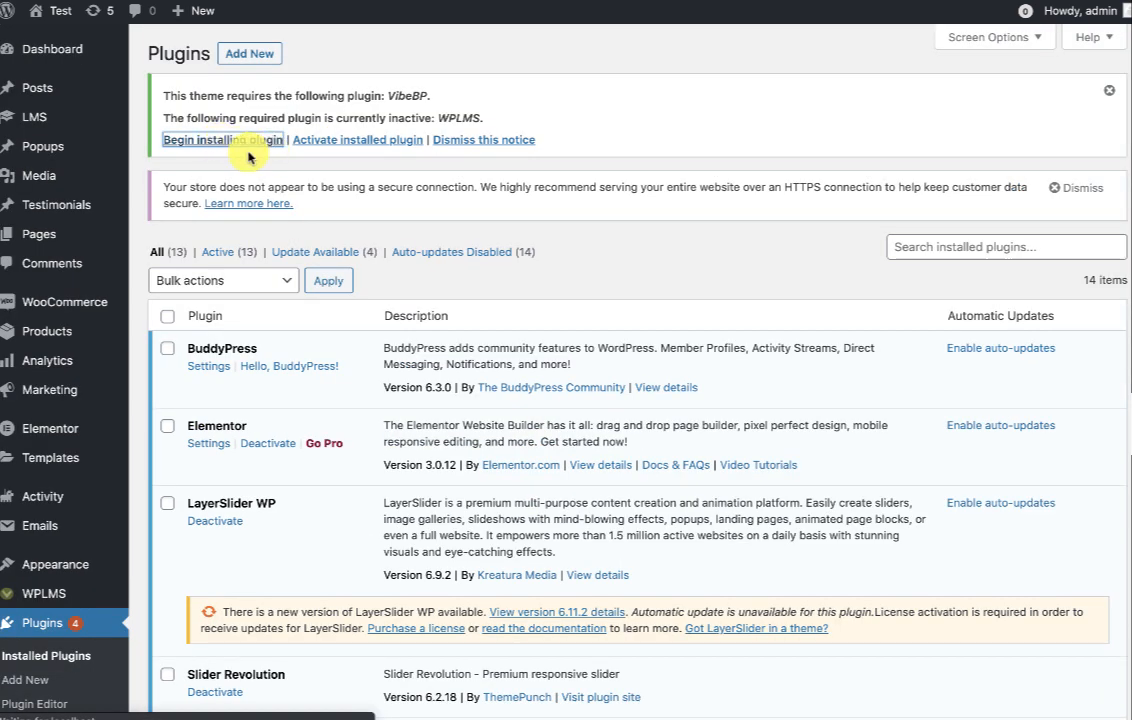
click(168, 143)
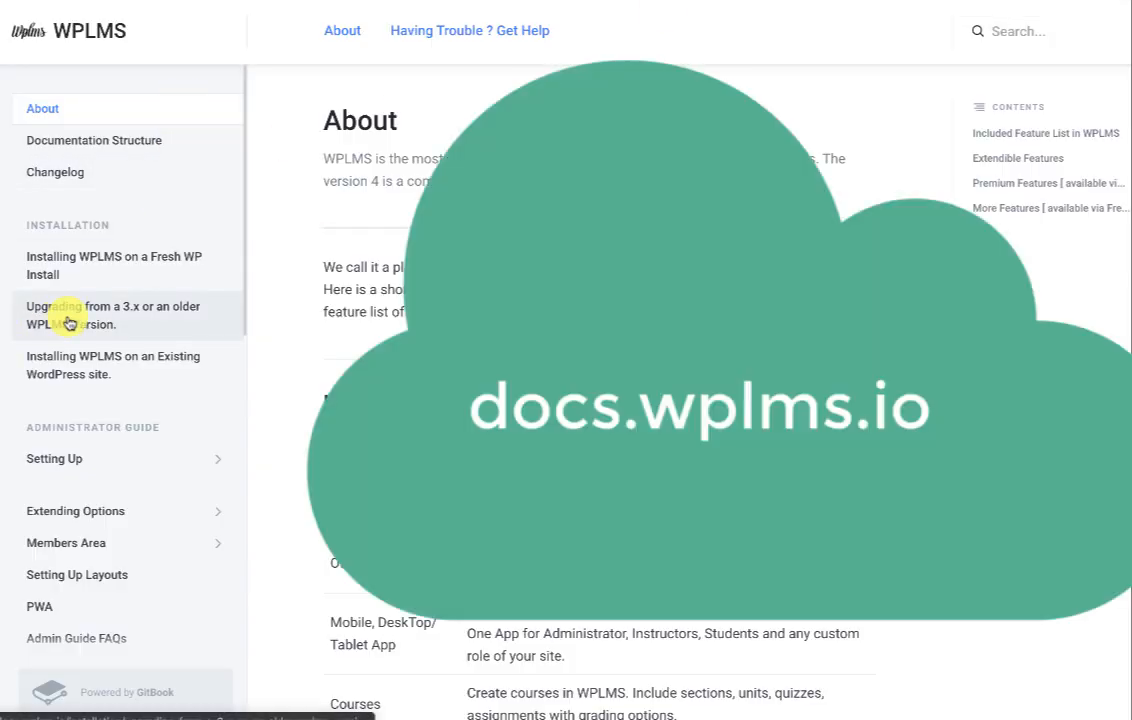
Open the 'Upgrading from a 3.x or an older WPLMS Version' guide at Setting Up Plugins.
click(74, 320)
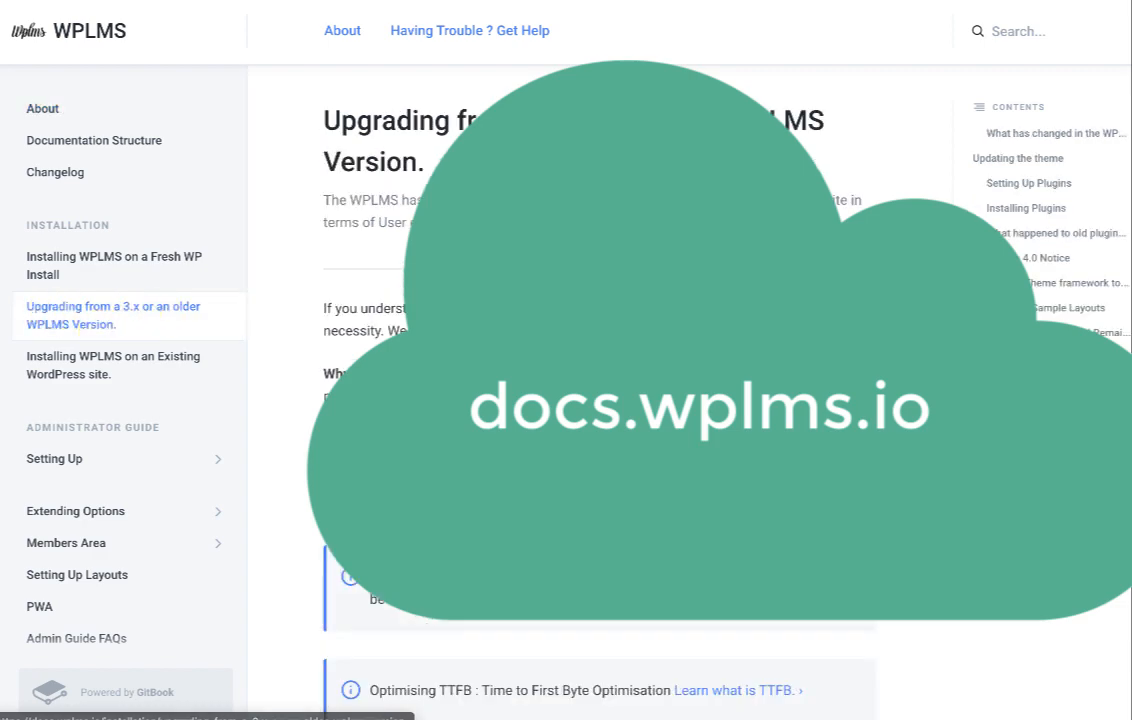
scroll(561, 283, down, 2)
click(1008, 114)
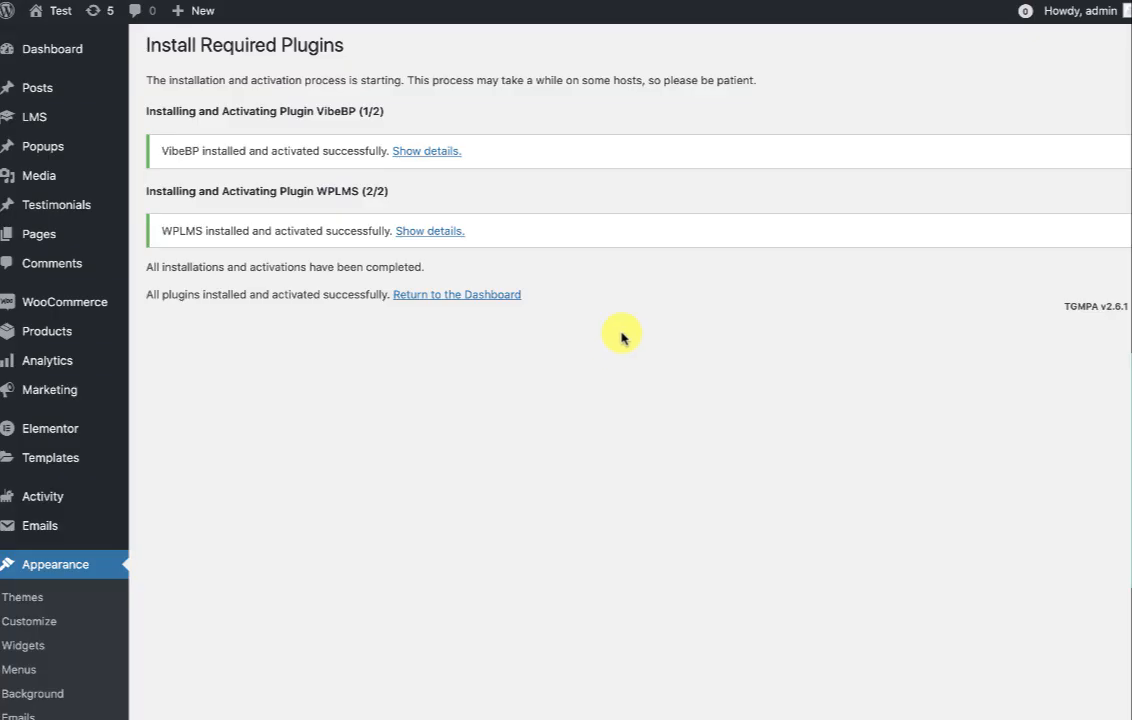
Highlight the migration notice's list of old plugins to deactivate, including WPLMS Assignments.
mouse_move(57, 52)
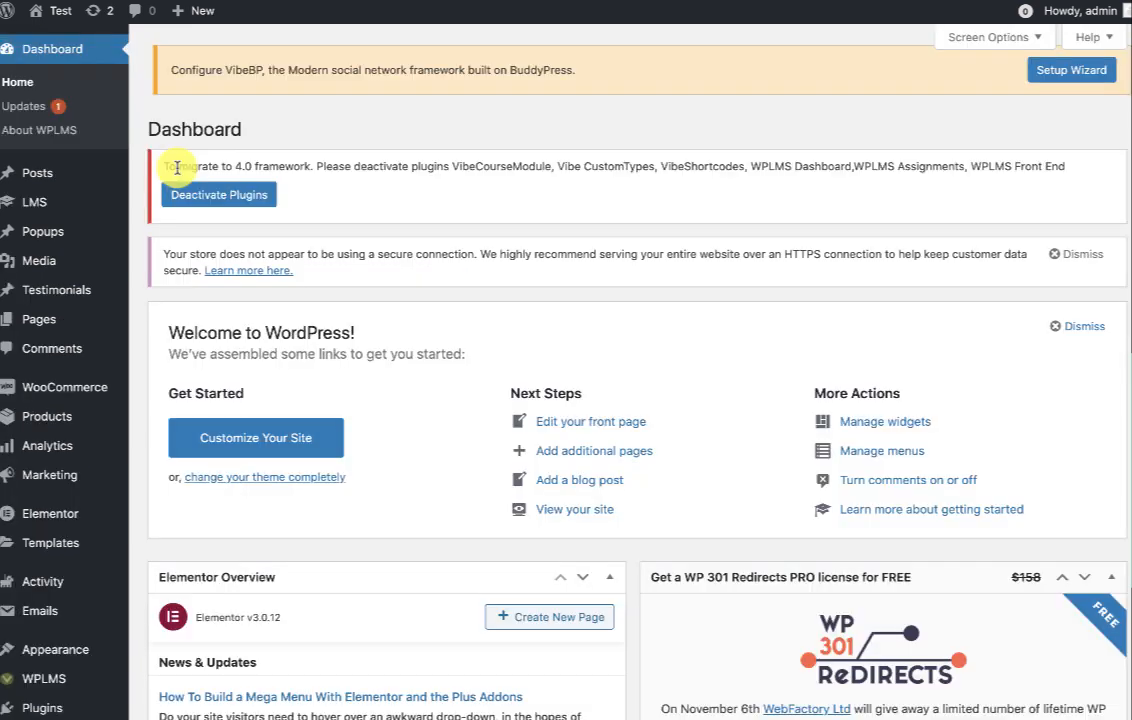
drag(178, 167, 280, 166)
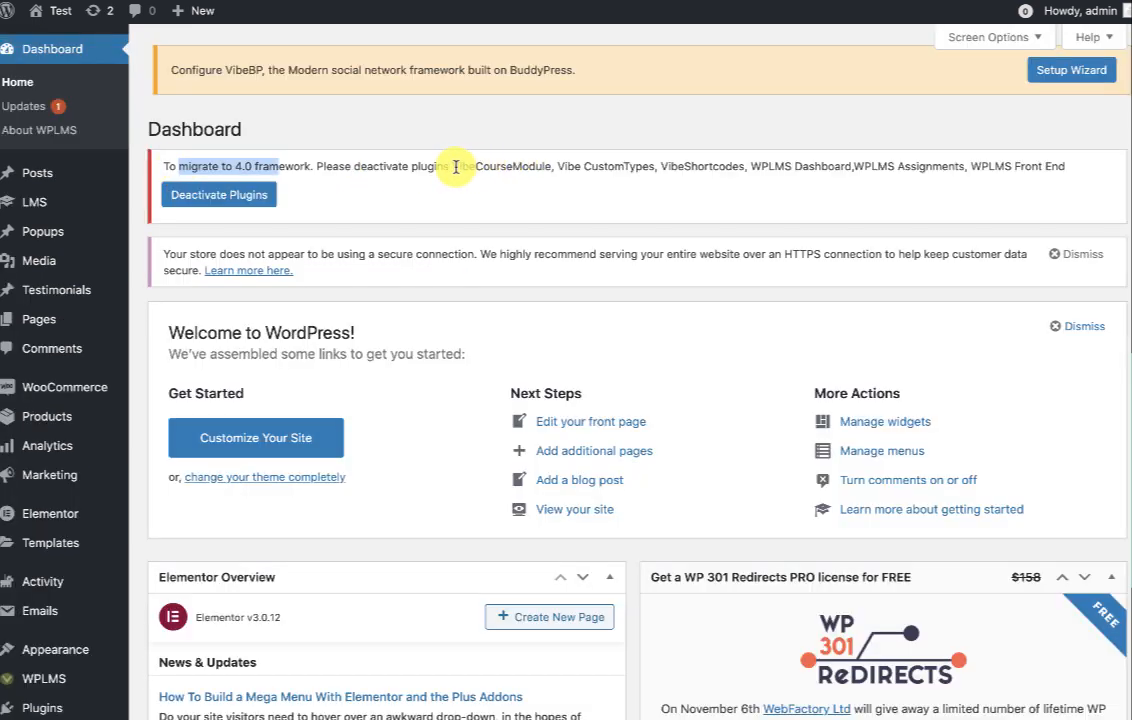
drag(455, 167, 1062, 166)
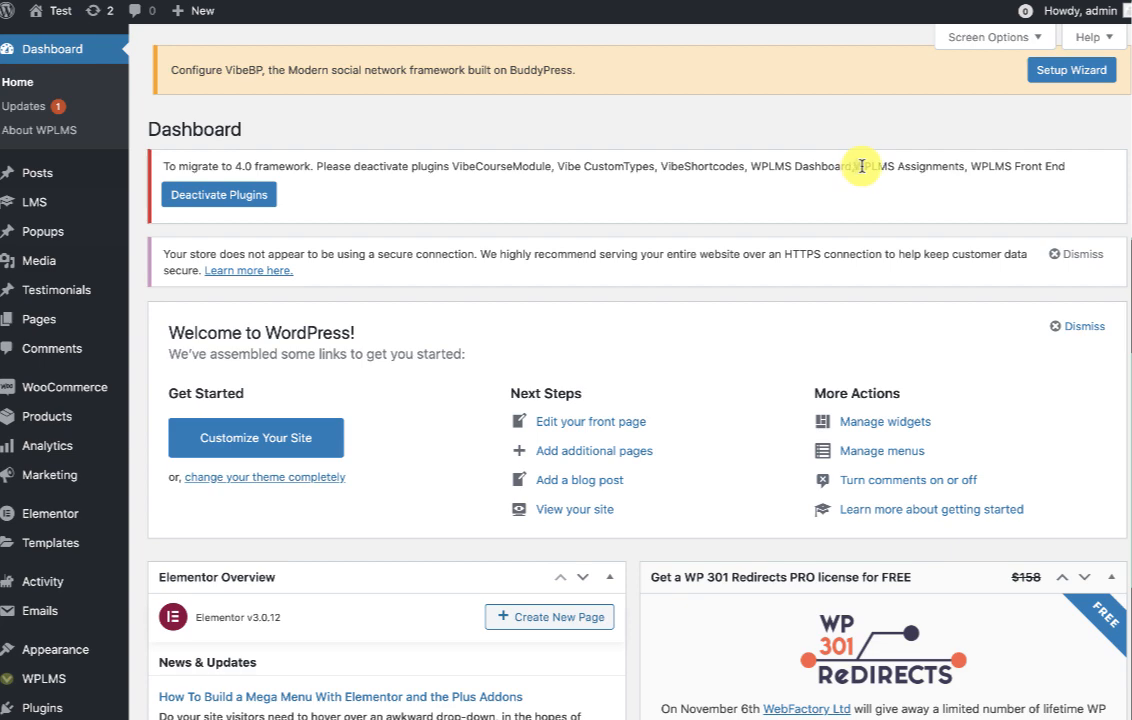
drag(854, 166, 966, 170)
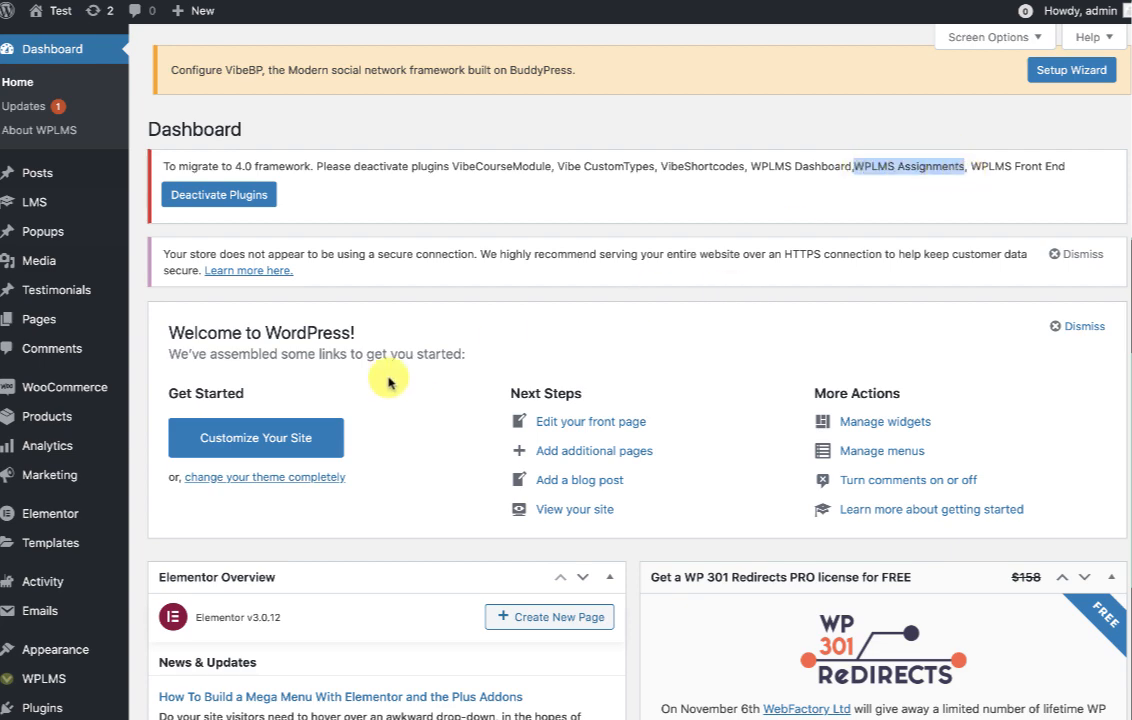
scroll(420, 379, down, 5)
Open Installed Plugins in a new tab and deactivate WPLMS Assignments.
mouse_move(27, 503)
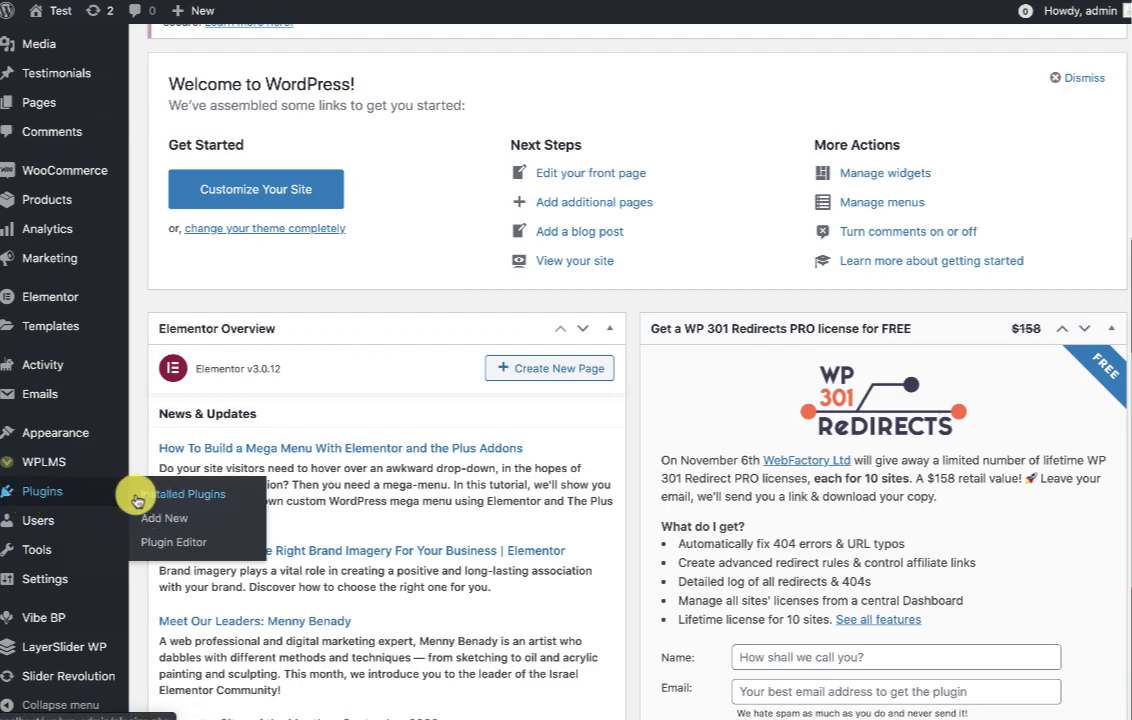
right_click(168, 500)
click(168, 501)
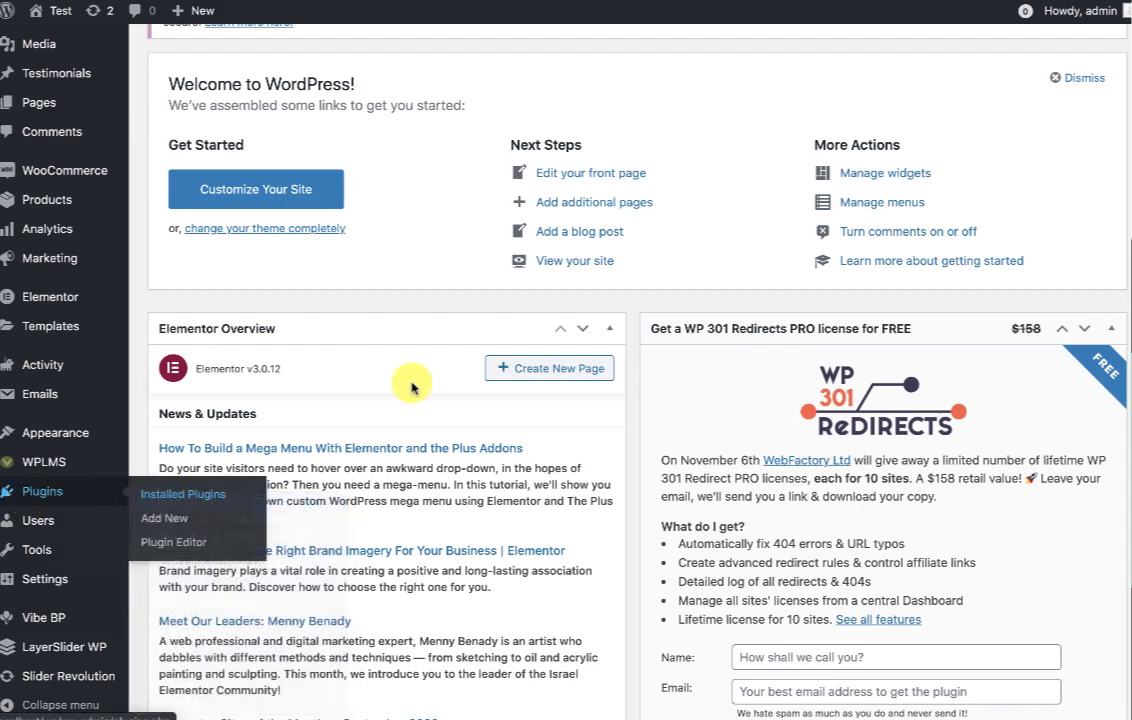
click(797, 5)
scroll(753, 337, down, 6)
scroll(753, 337, down, 8)
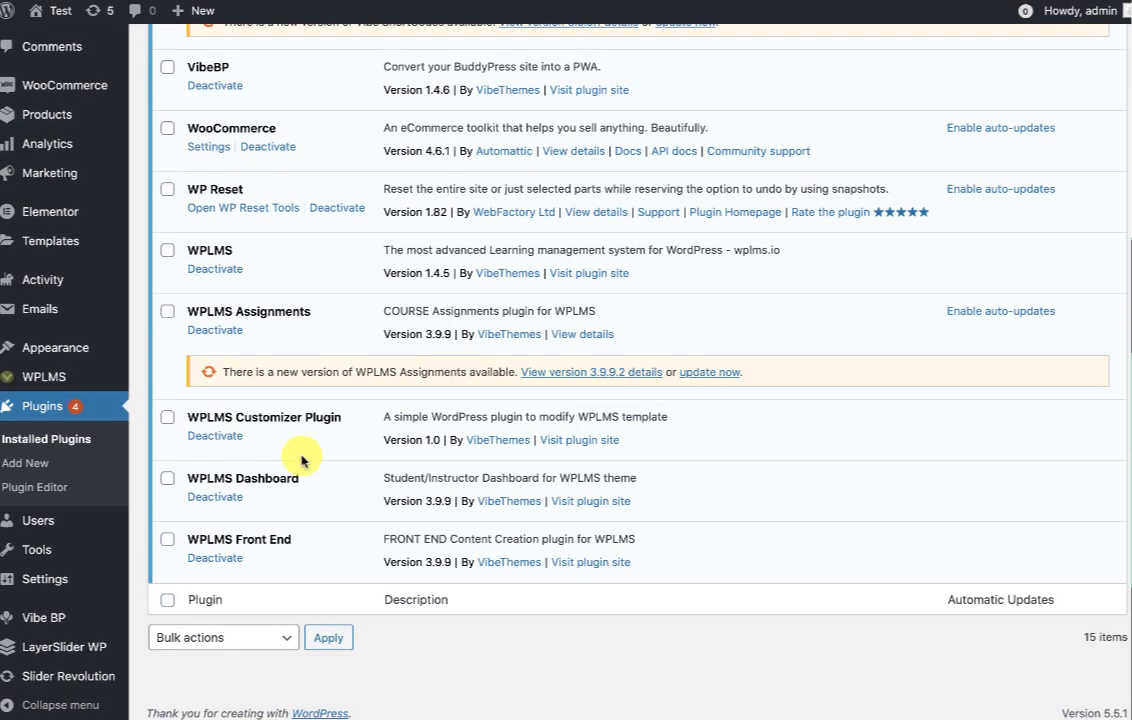
click(203, 332)
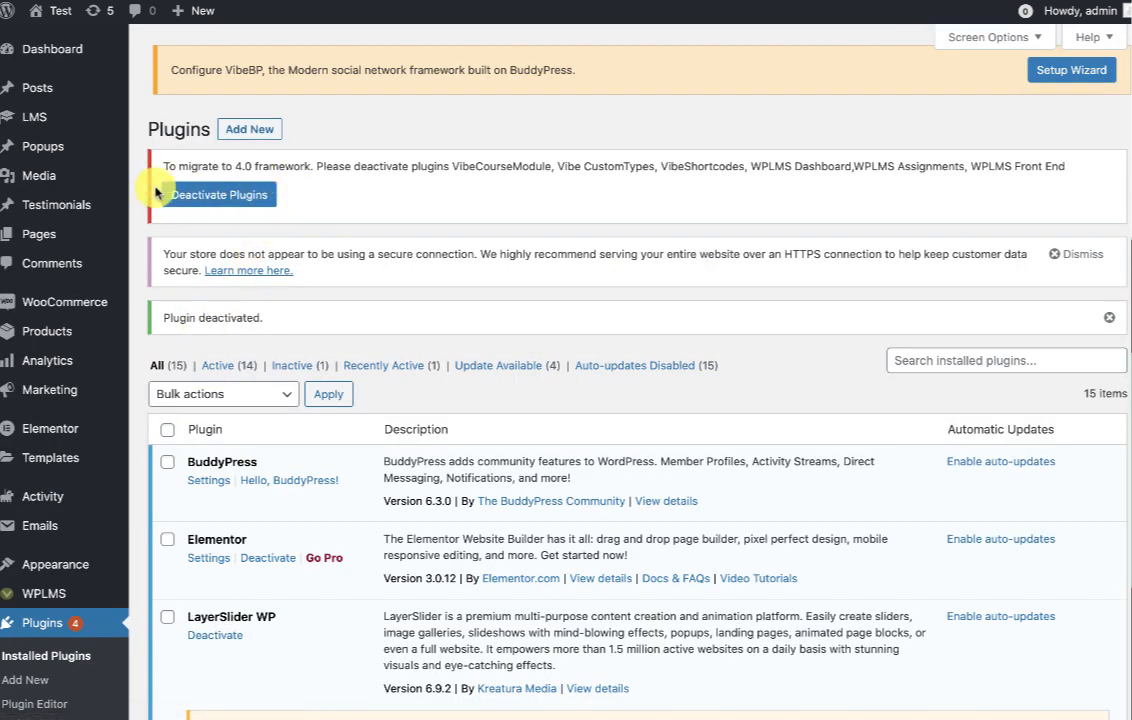
Tick Vibe Course Module and Vibe Custom Types, then deactivate all plugins named in the notice.
drag(450, 166, 753, 163)
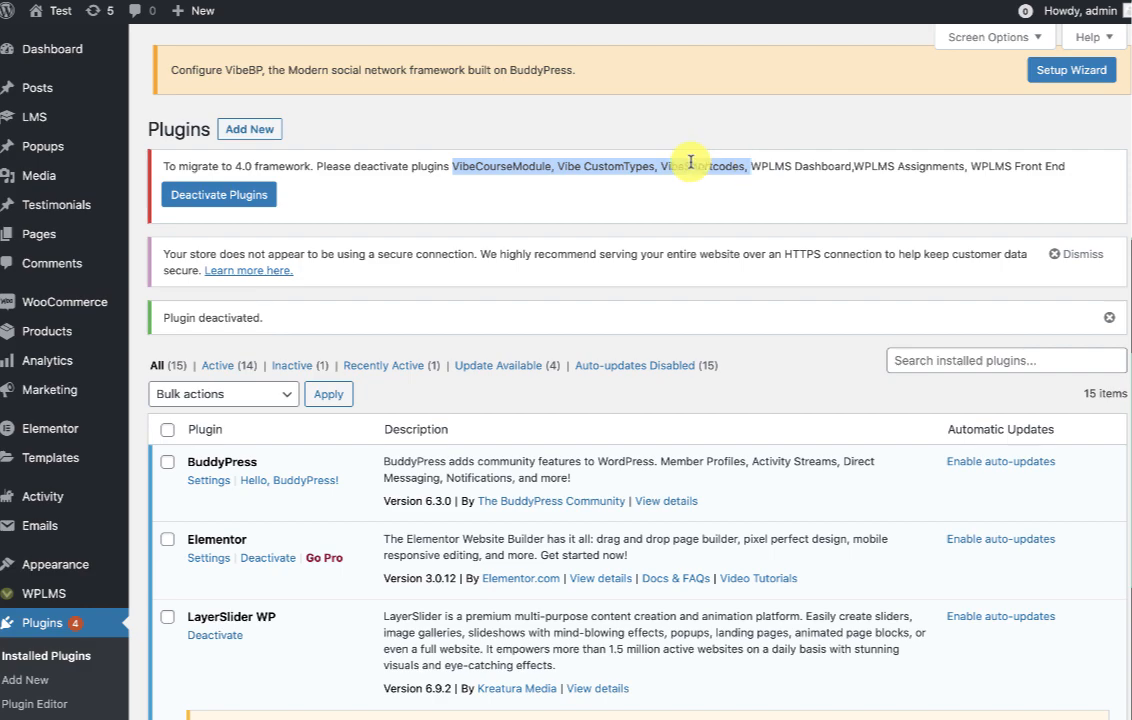
scroll(648, 428, down, 2)
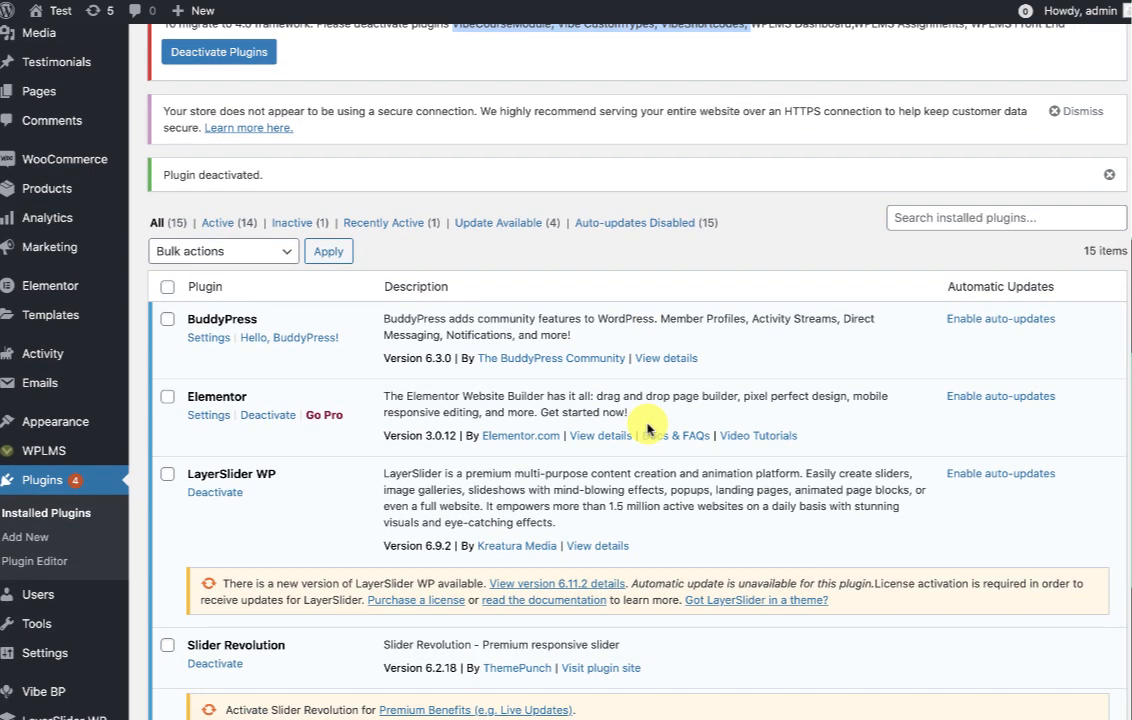
scroll(648, 428, down, 7)
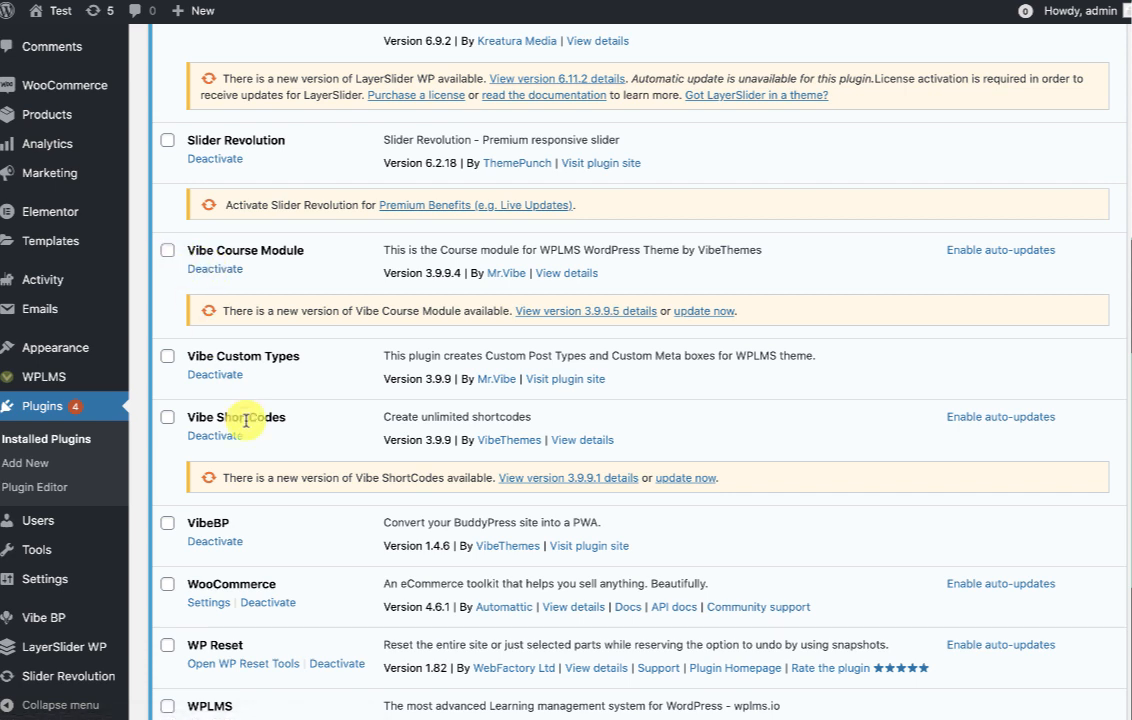
click(167, 250)
click(167, 362)
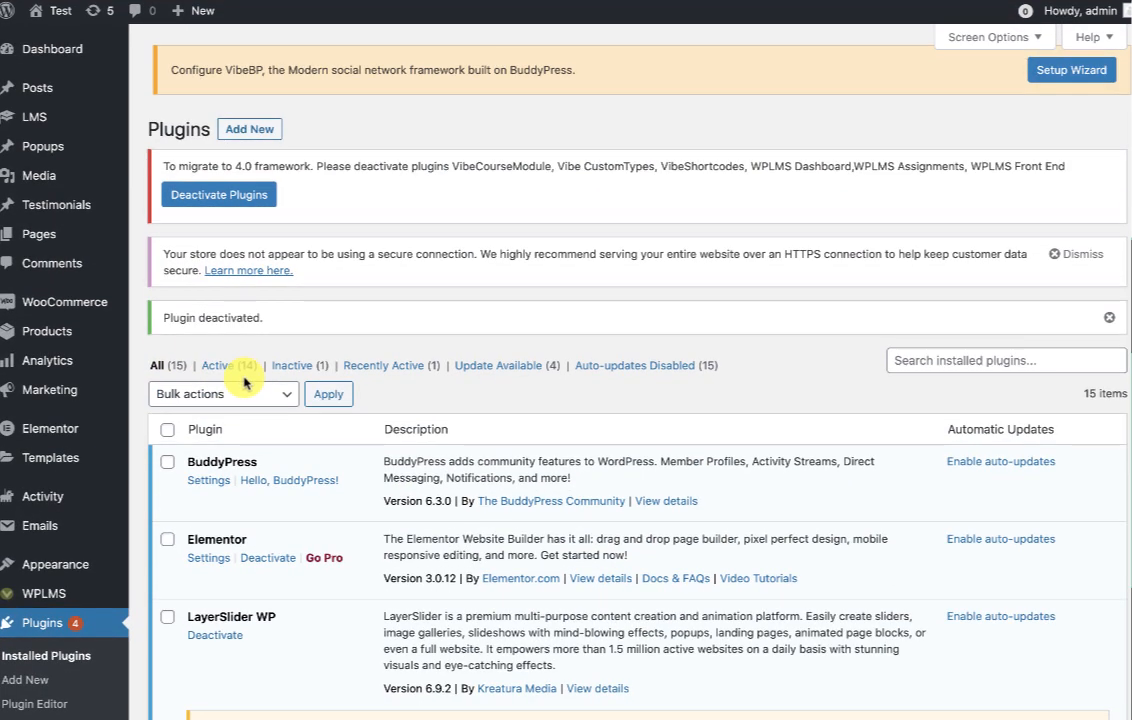
click(237, 388)
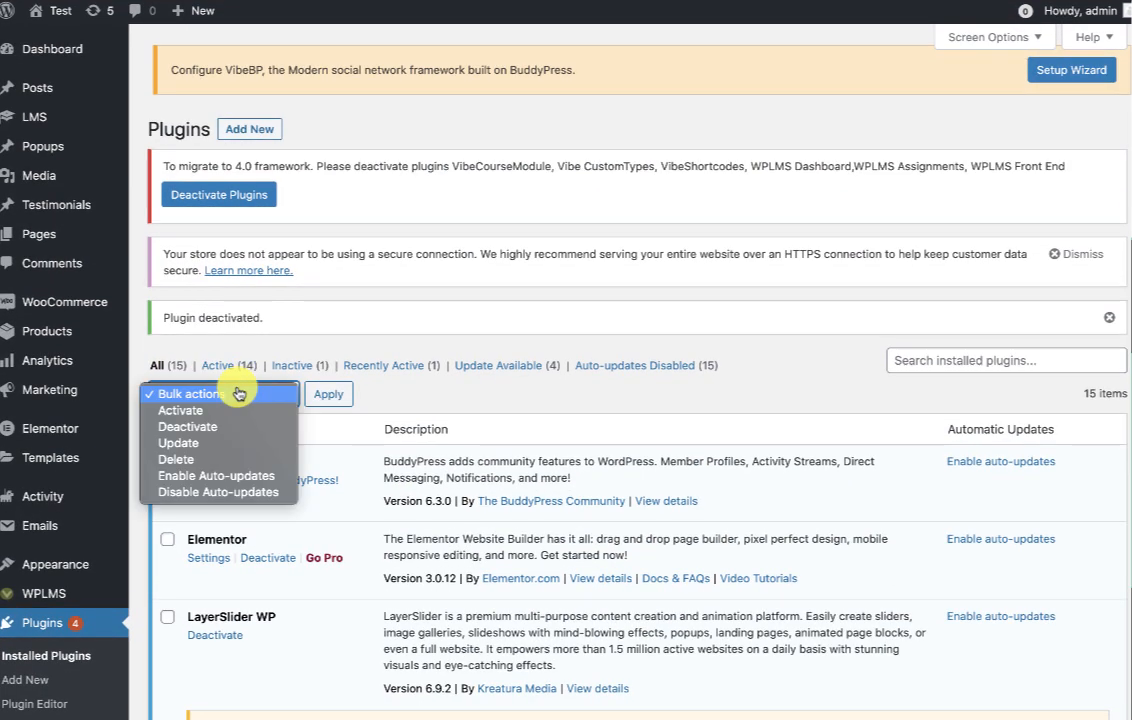
click(372, 292)
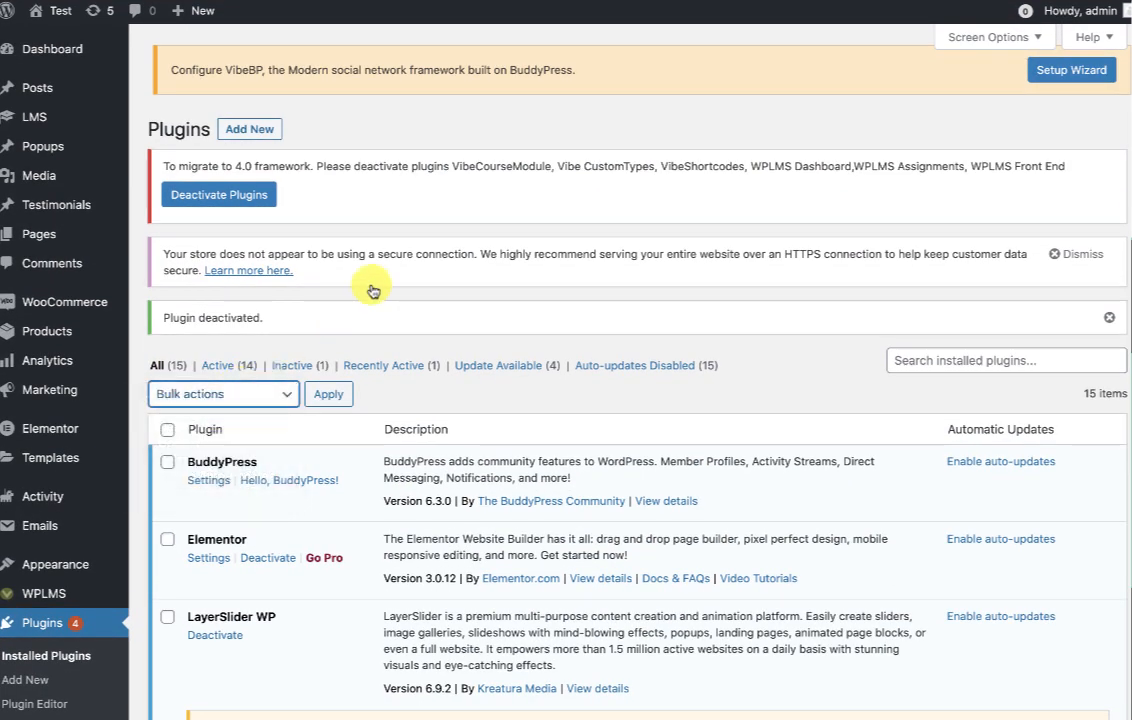
click(201, 198)
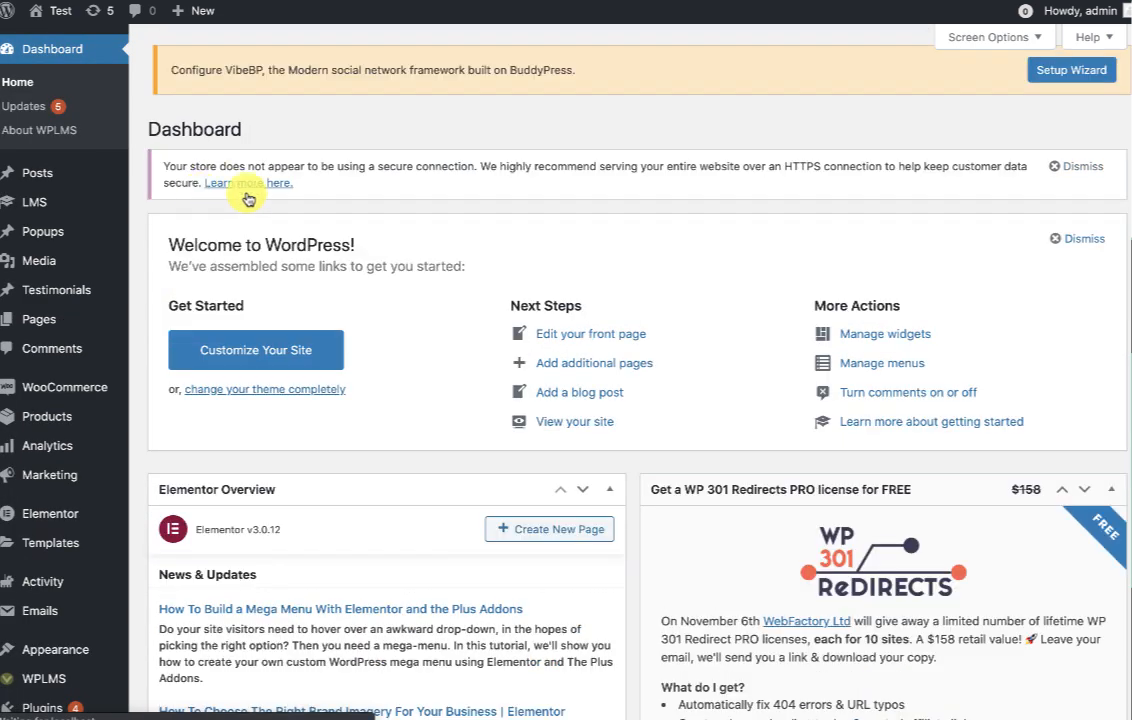
Reopen the installed plugins list to verify the deactivations.
scroll(453, 450, down, 1)
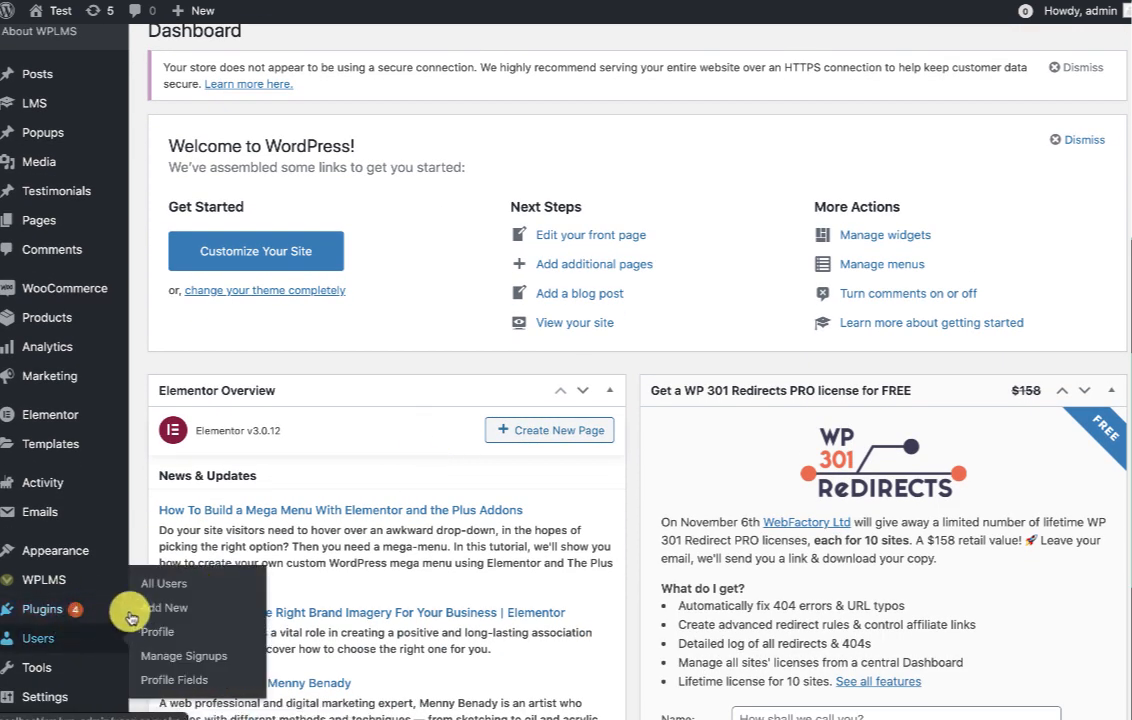
mouse_move(100, 610)
right_click(165, 611)
click(200, 617)
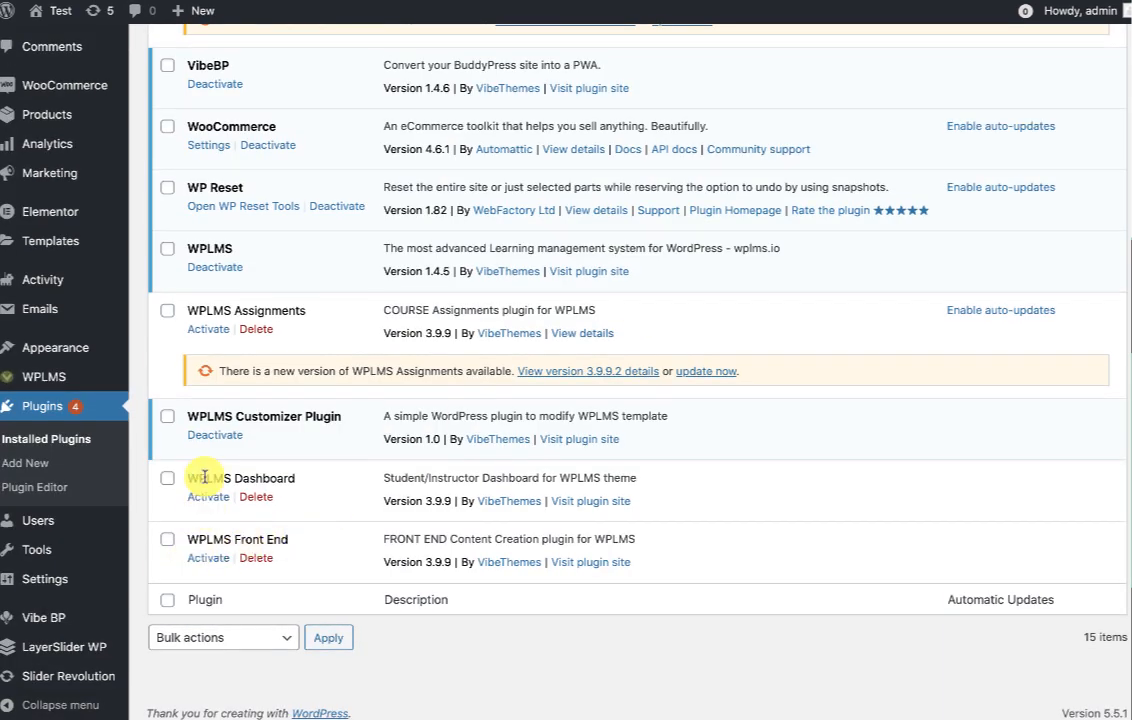
scroll(204, 481, up, 5)
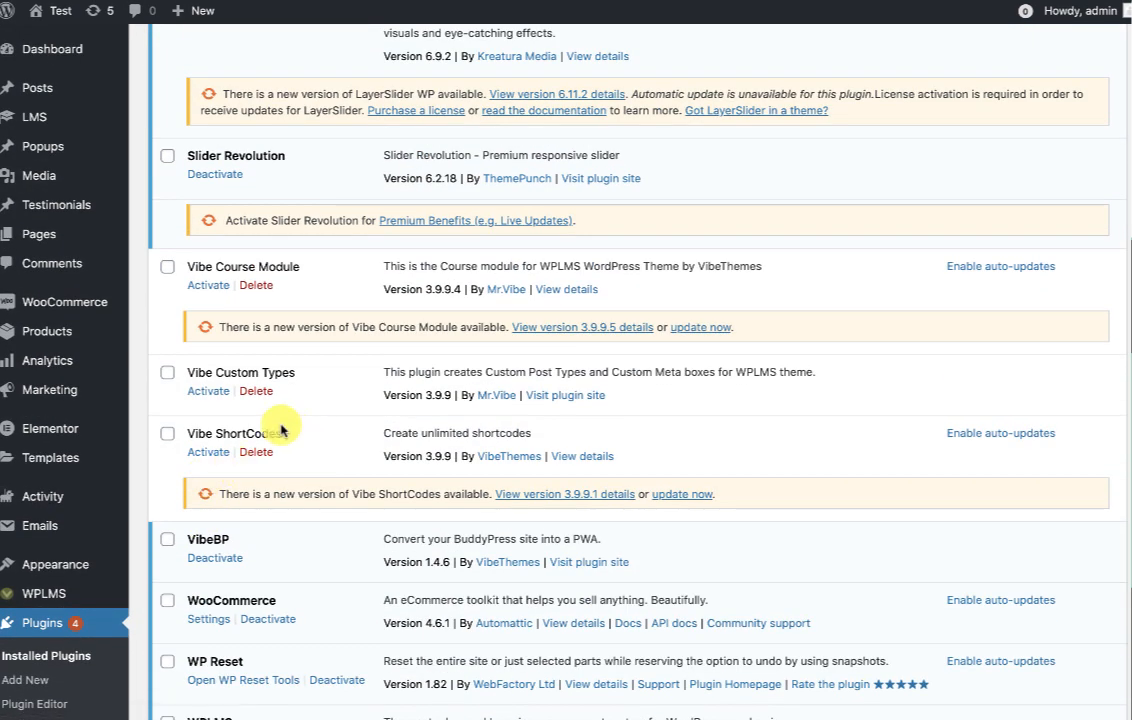
scroll(226, 287, up, 2)
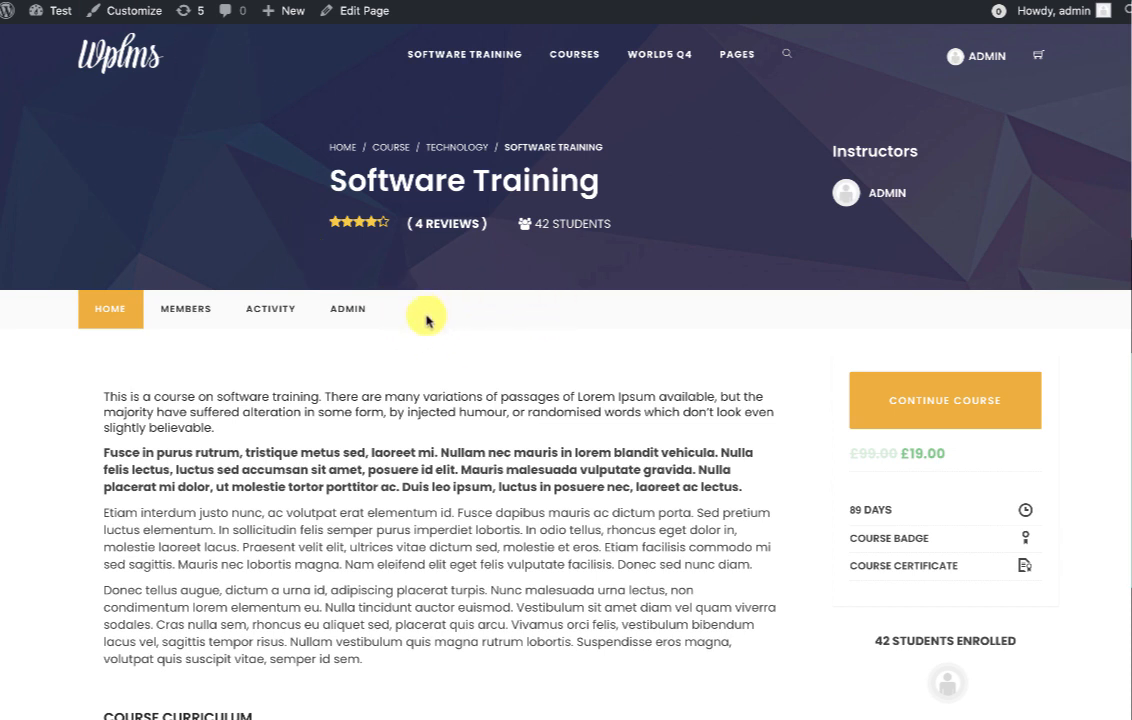
Check the course admin panel, leave the lesson, and go to the all-courses list.
click(346, 309)
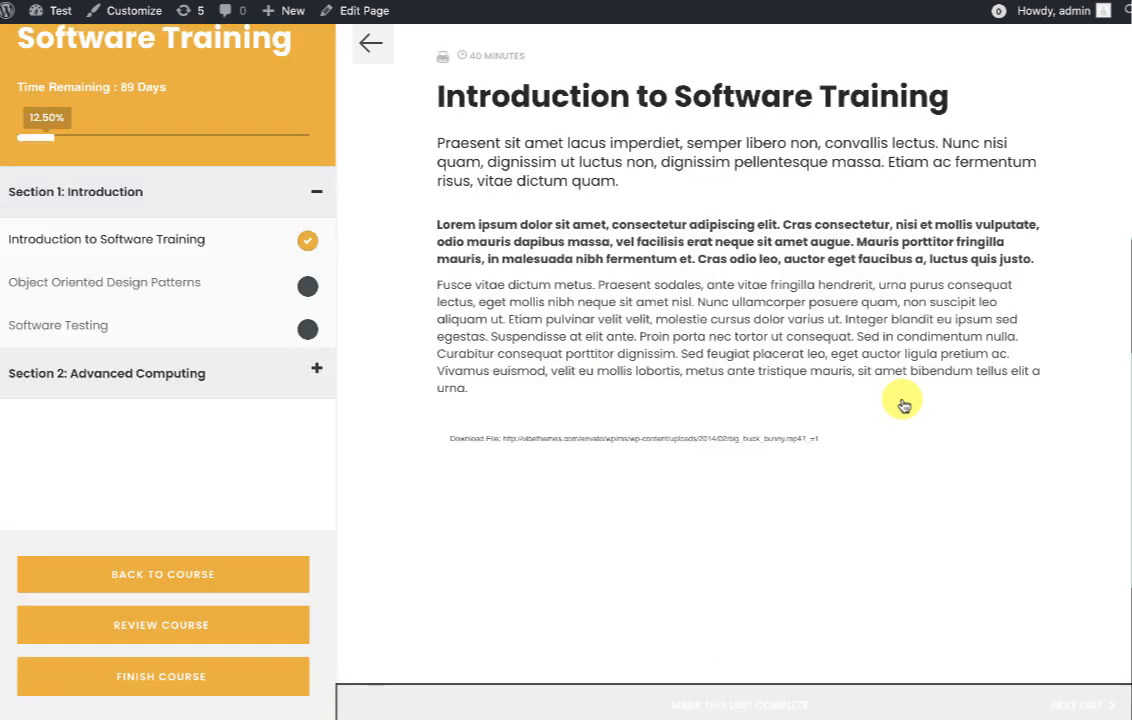
click(372, 46)
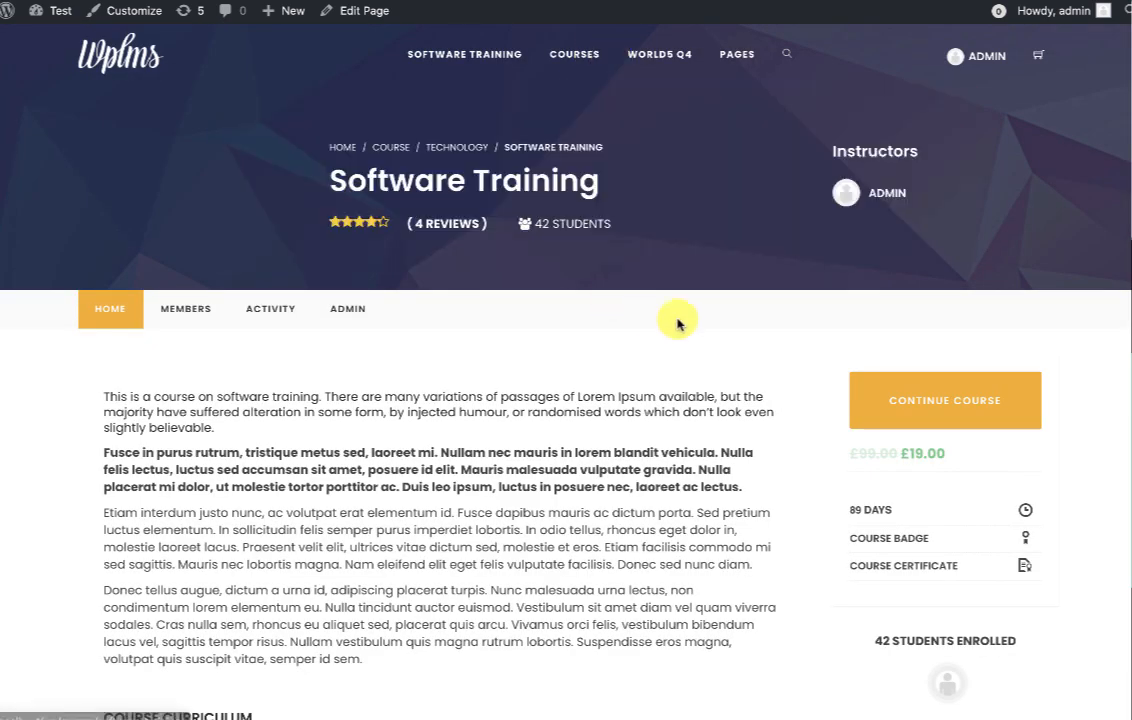
click(384, 150)
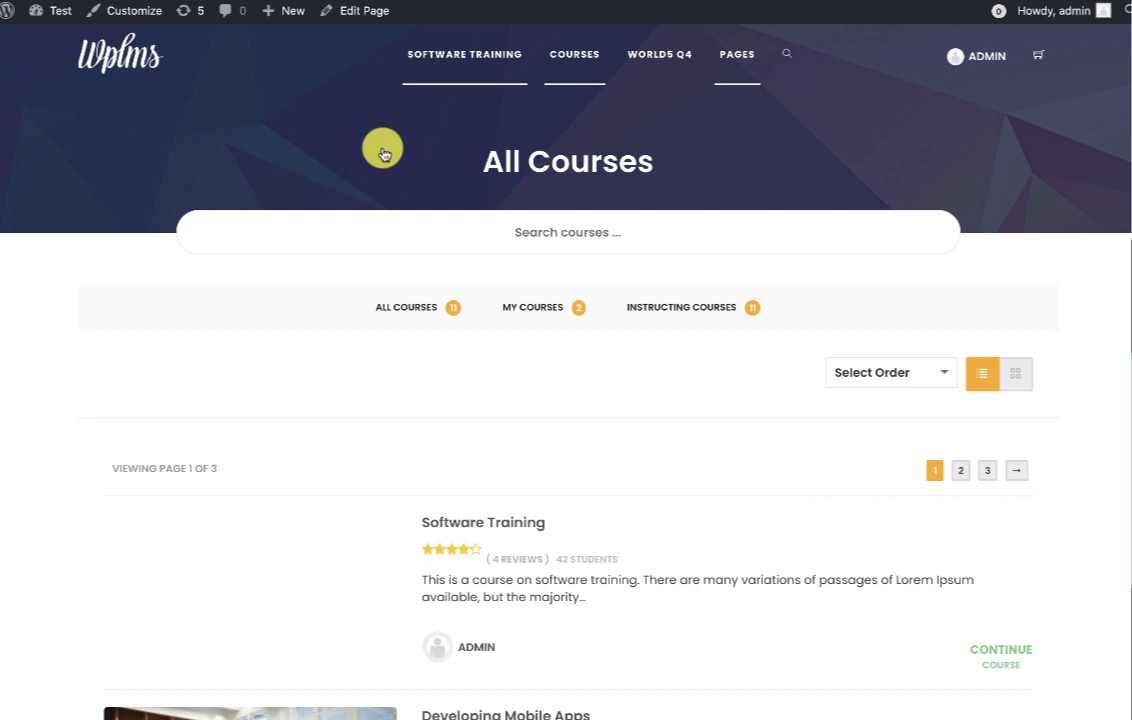
Open the How to write effectively course and scroll down to its reviews and back.
scroll(518, 409, down, 4)
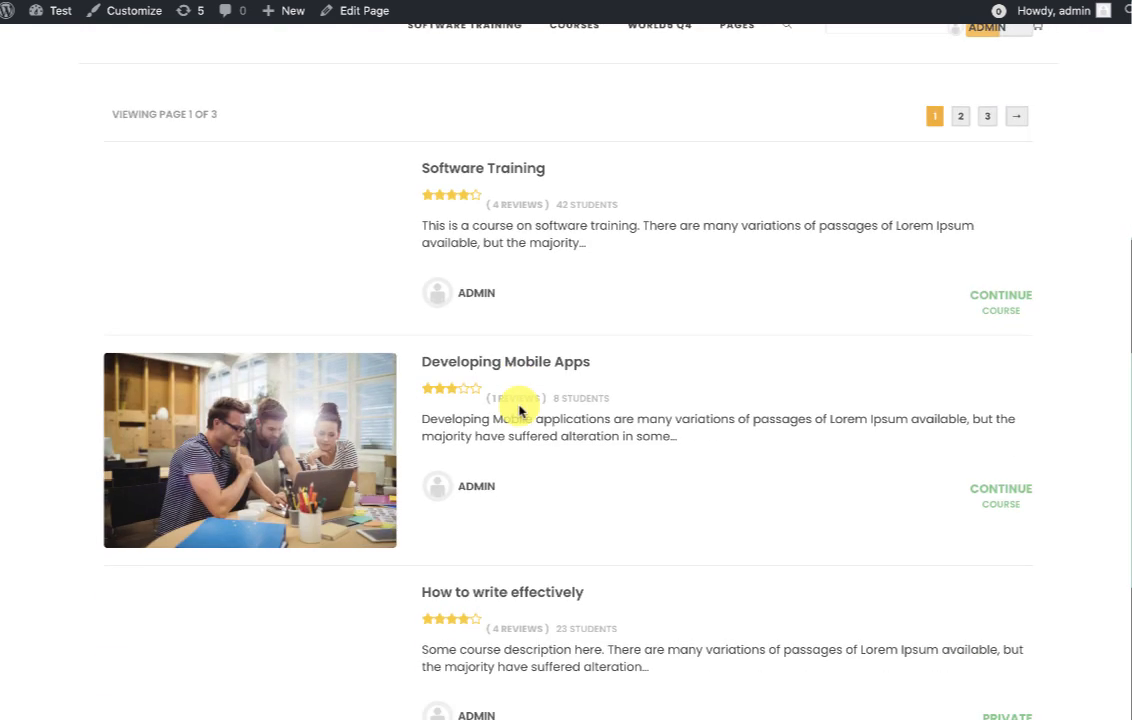
scroll(518, 409, down, 2)
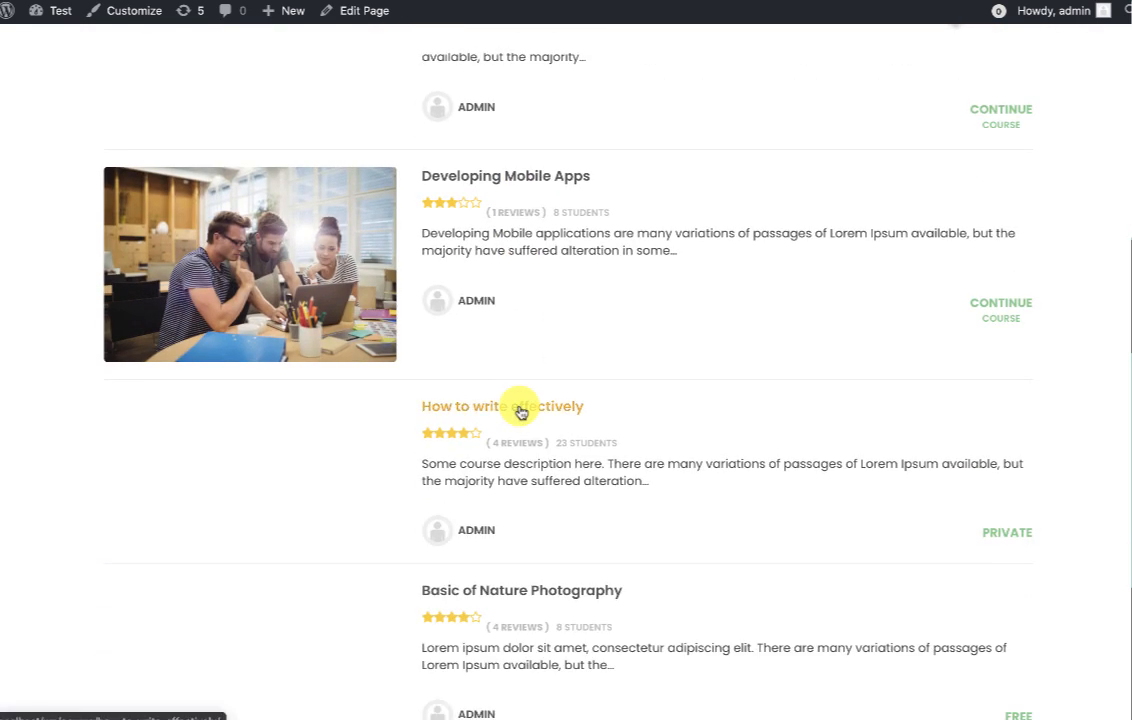
click(519, 411)
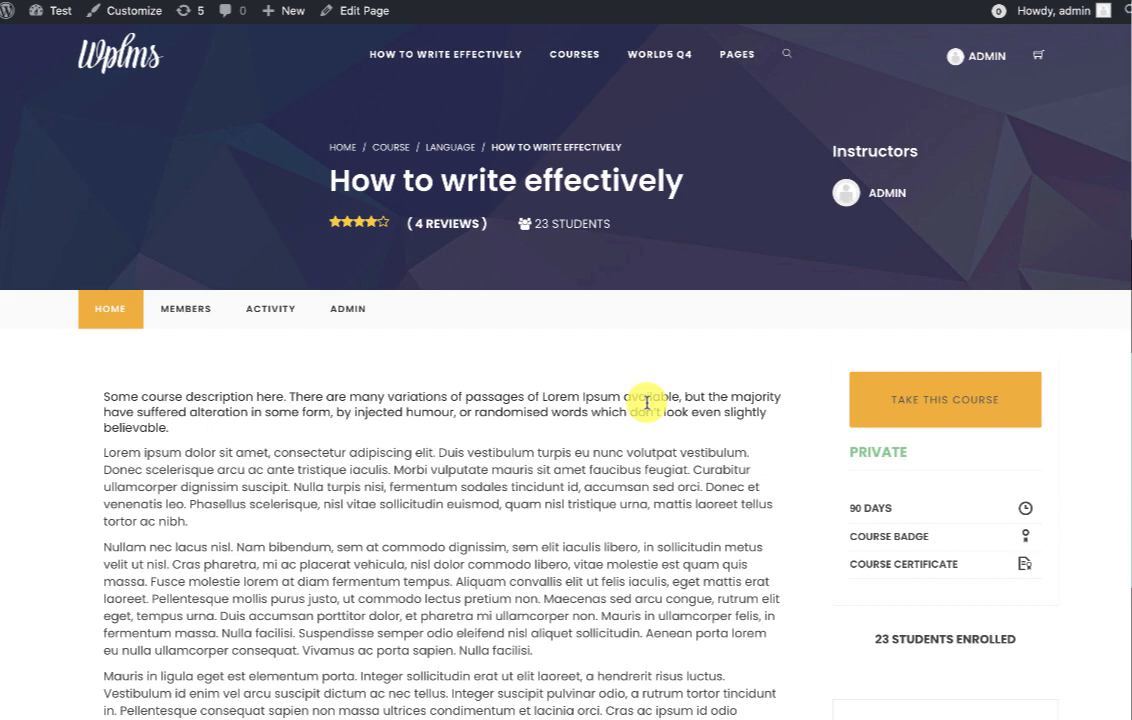
scroll(715, 465, down, 15)
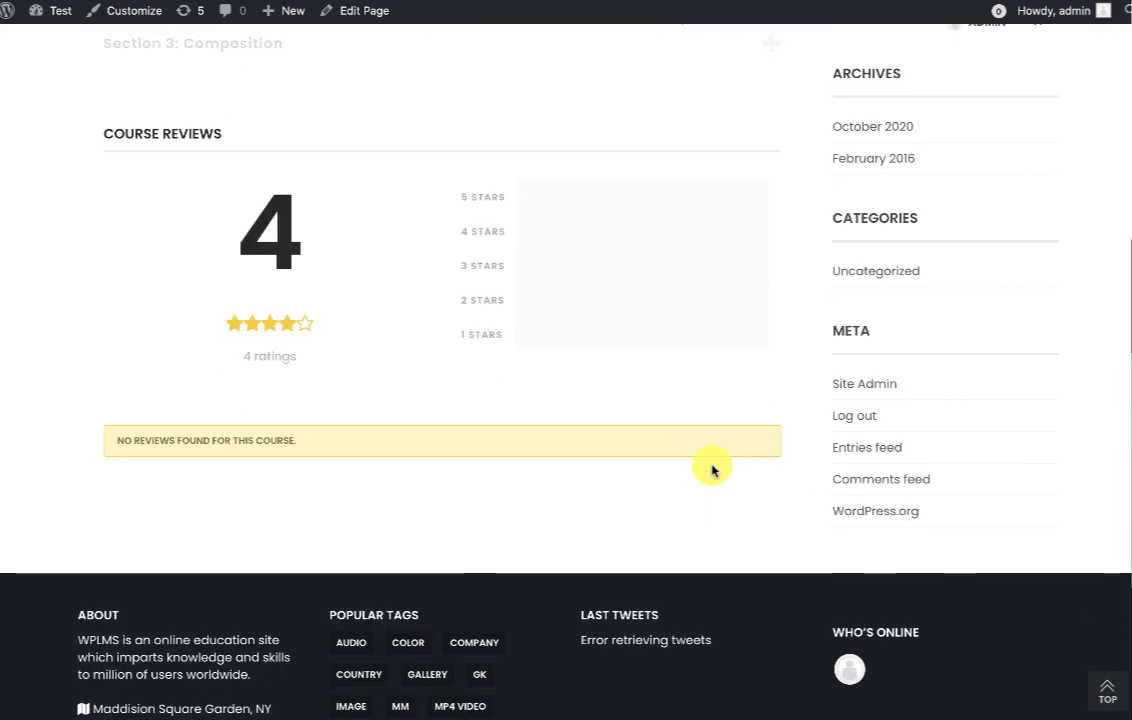
scroll(712, 468, up, 15)
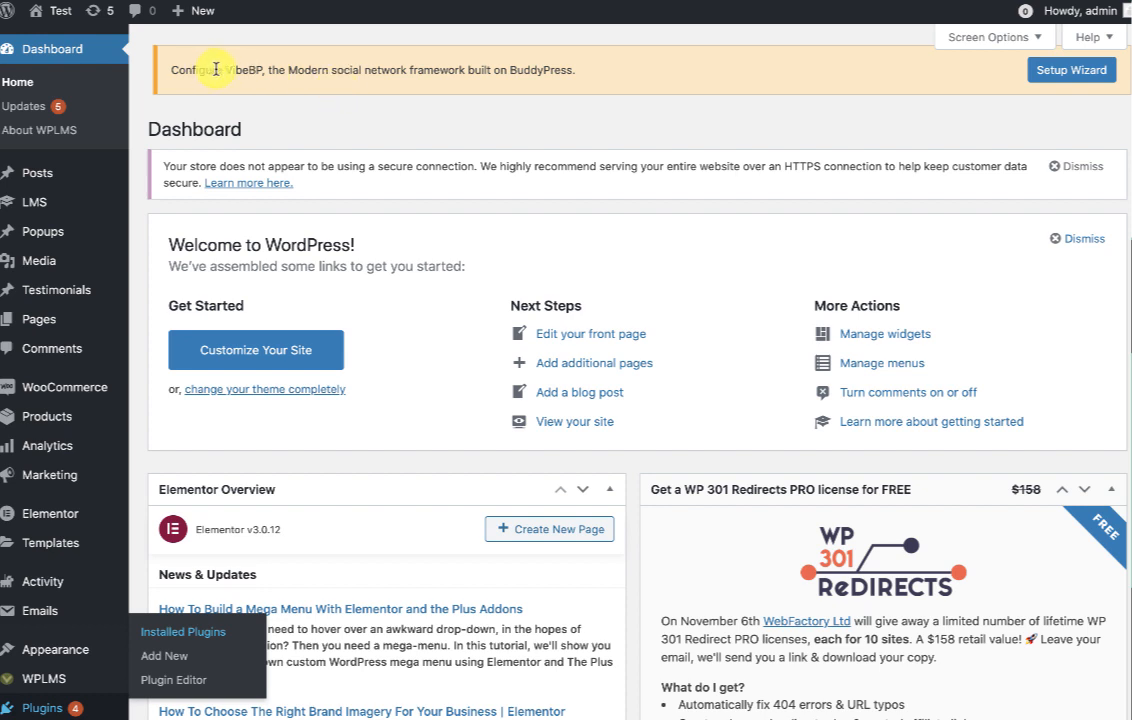
Launch the VibeBP setup wizard and step past features and content to the Accessibility options.
drag(216, 70, 571, 70)
click(646, 147)
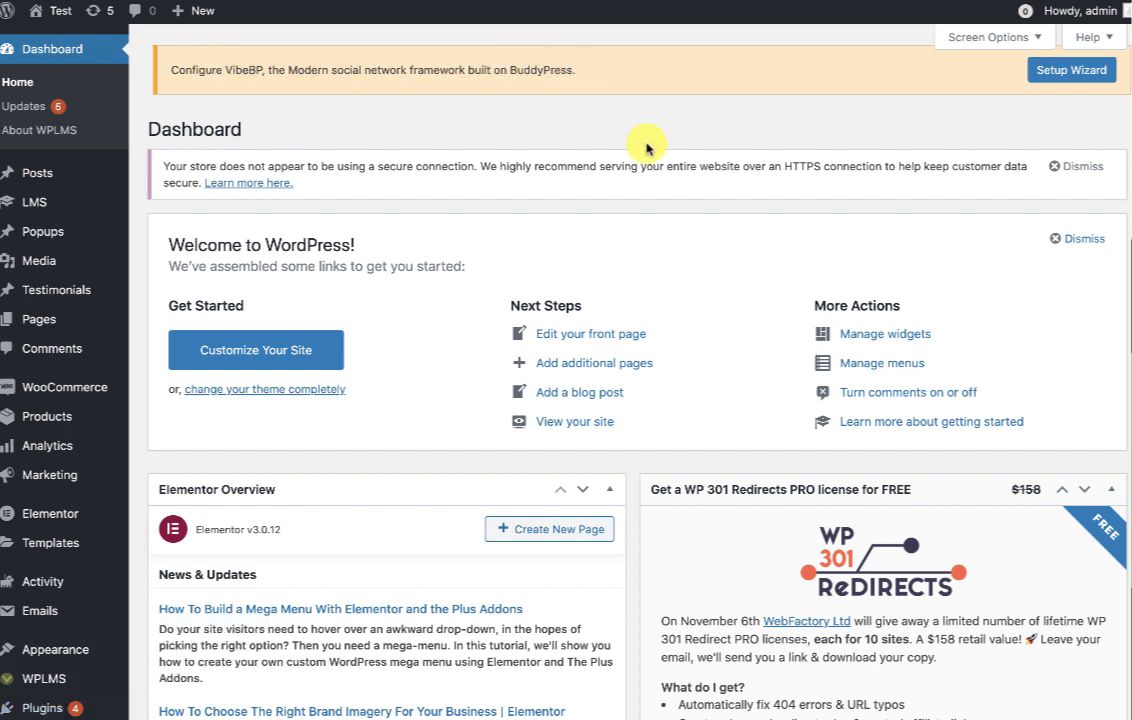
click(1055, 70)
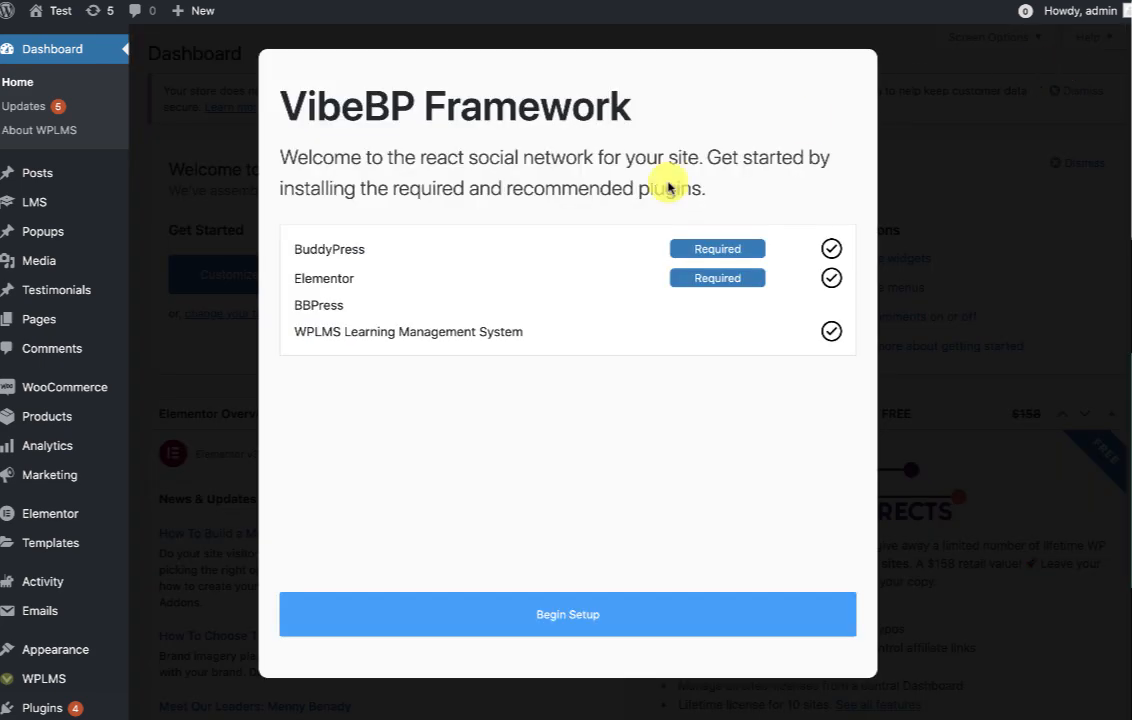
click(562, 628)
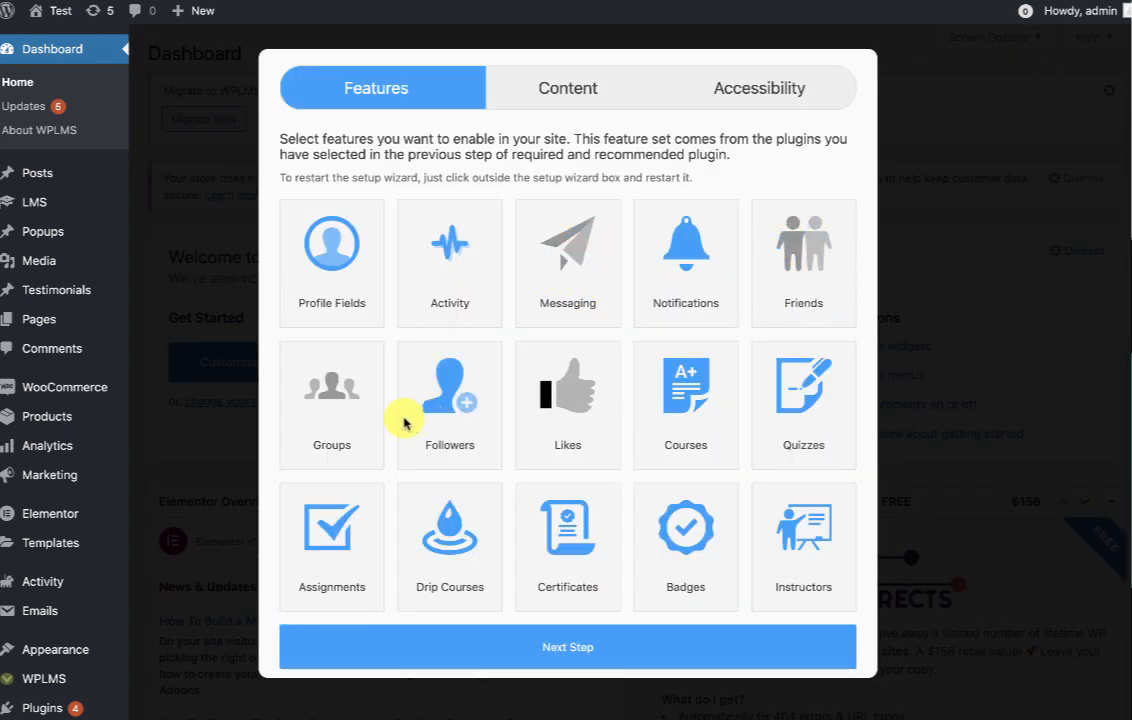
scroll(520, 368, down, 1)
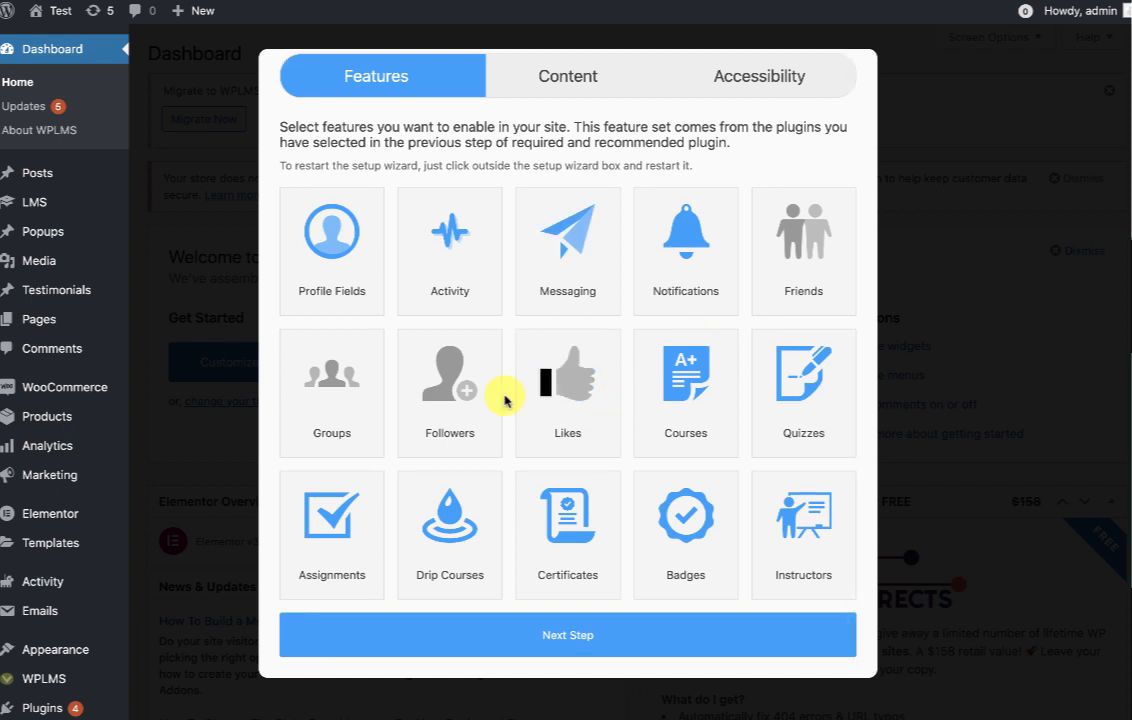
scroll(480, 425, down, 3)
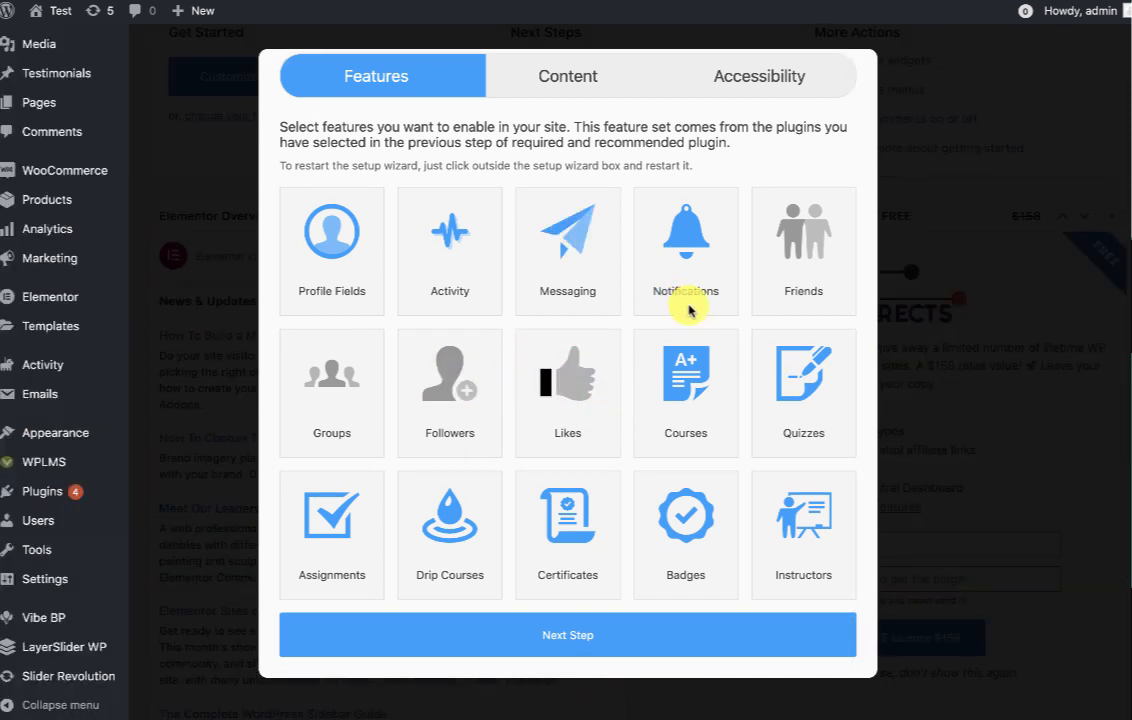
click(576, 636)
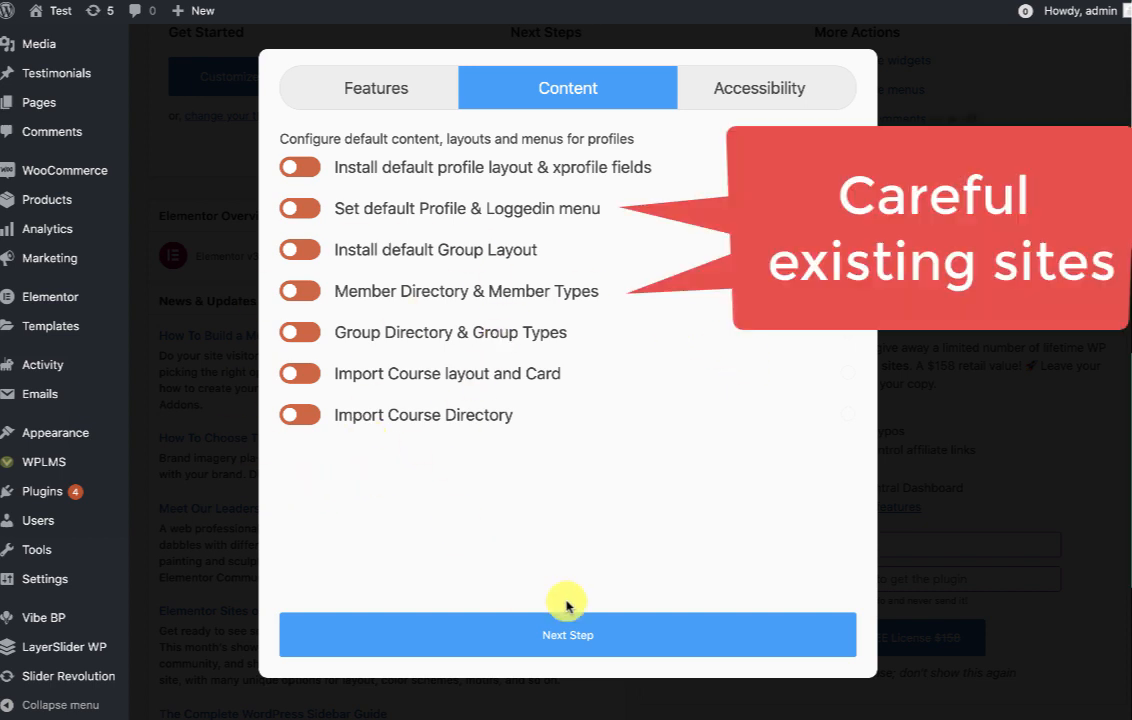
click(550, 652)
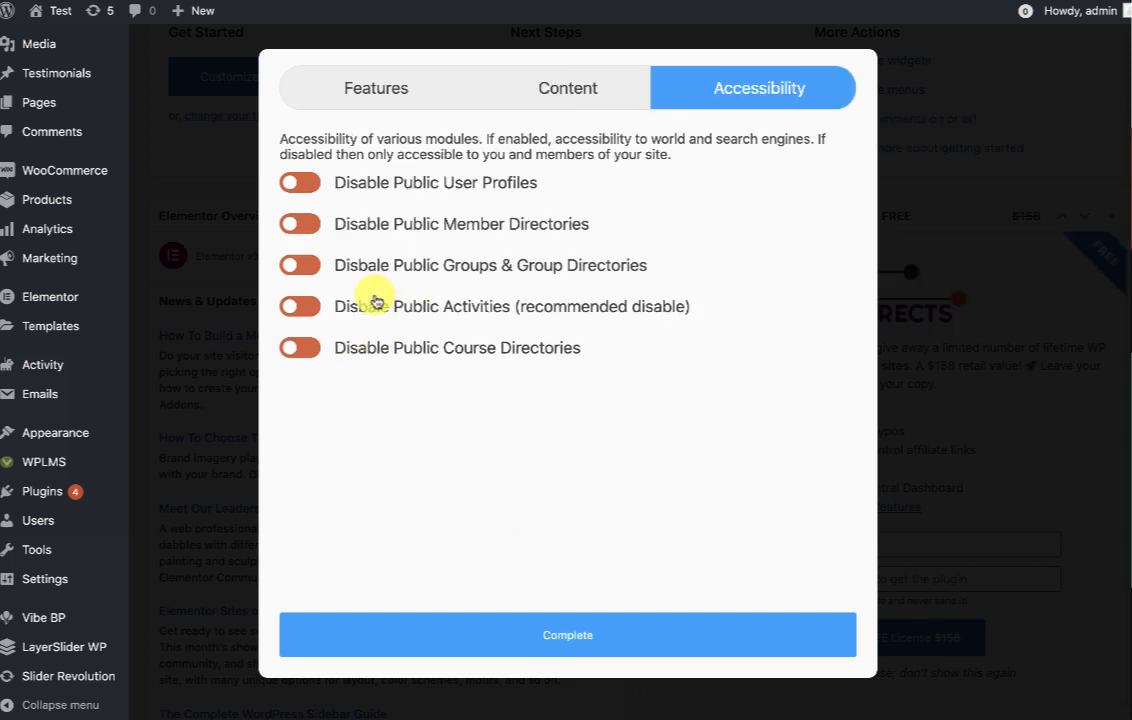
drag(334, 303, 467, 302)
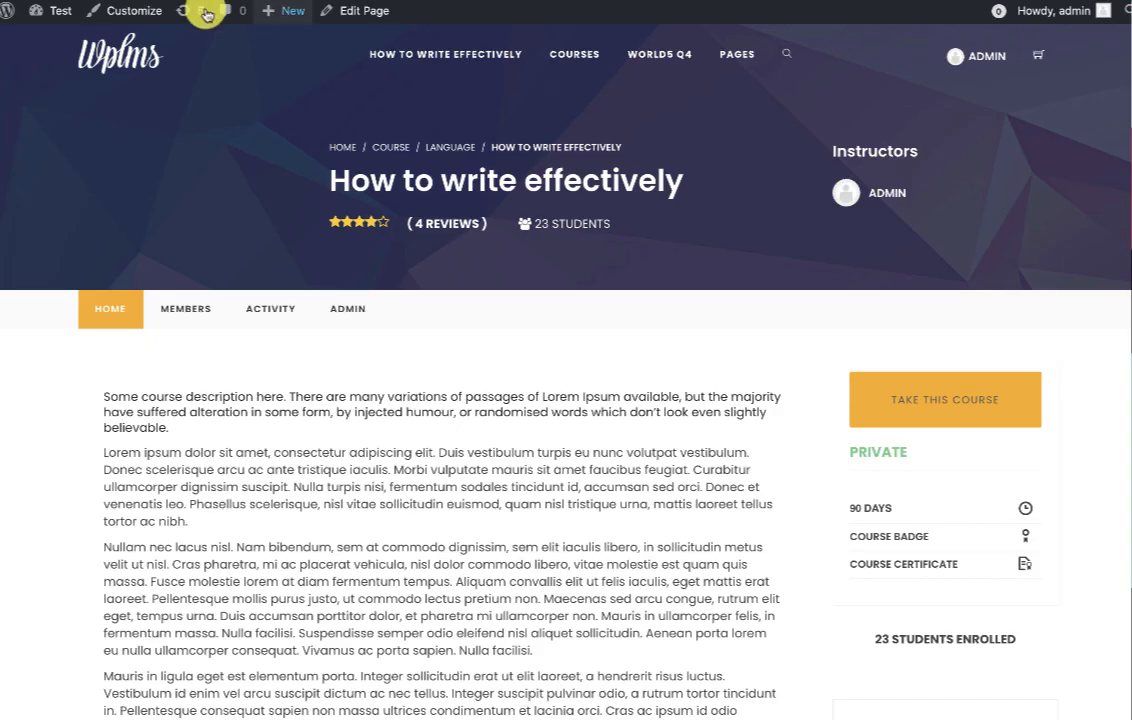
Open the live site's Activity page from the header link.
click(924, 50)
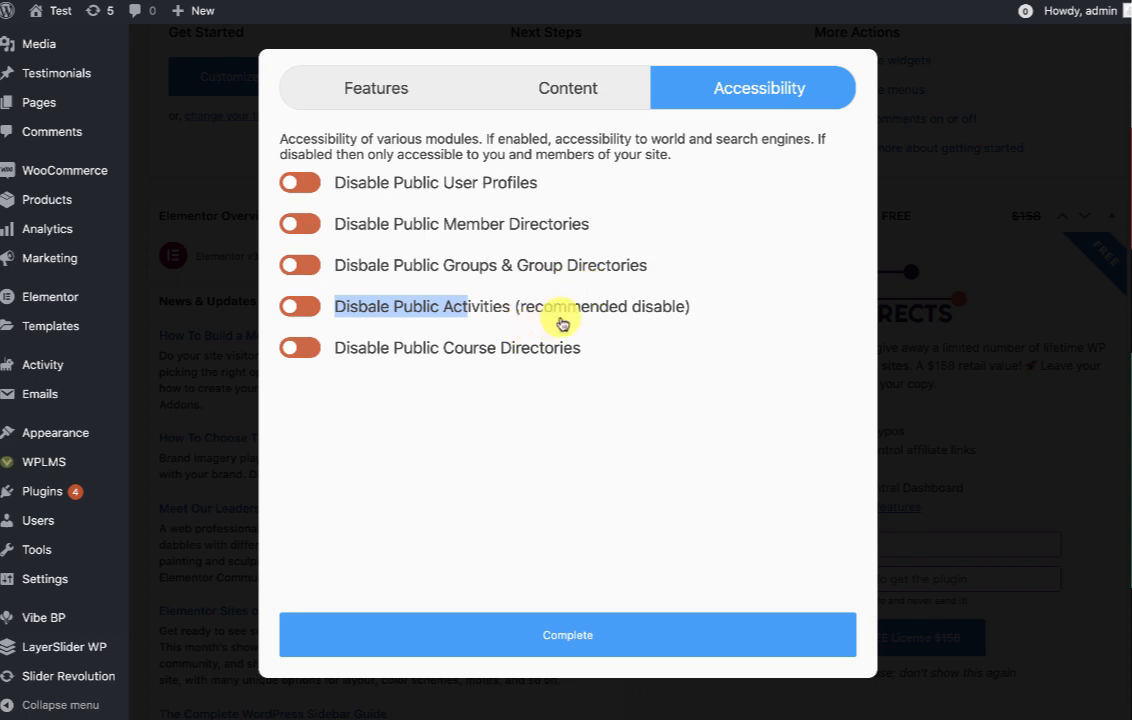
Turn on Disable Public Activities, complete the VibeBP wizard, and go back to wp-admin Dashboard.
click(475, 306)
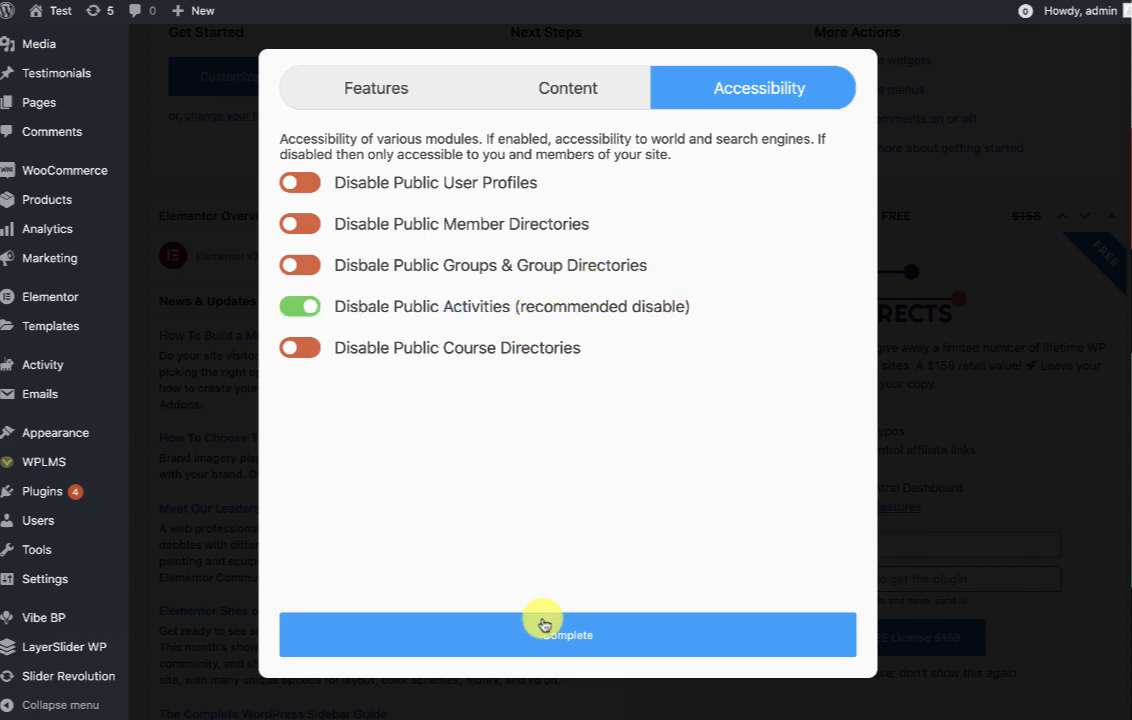
click(543, 623)
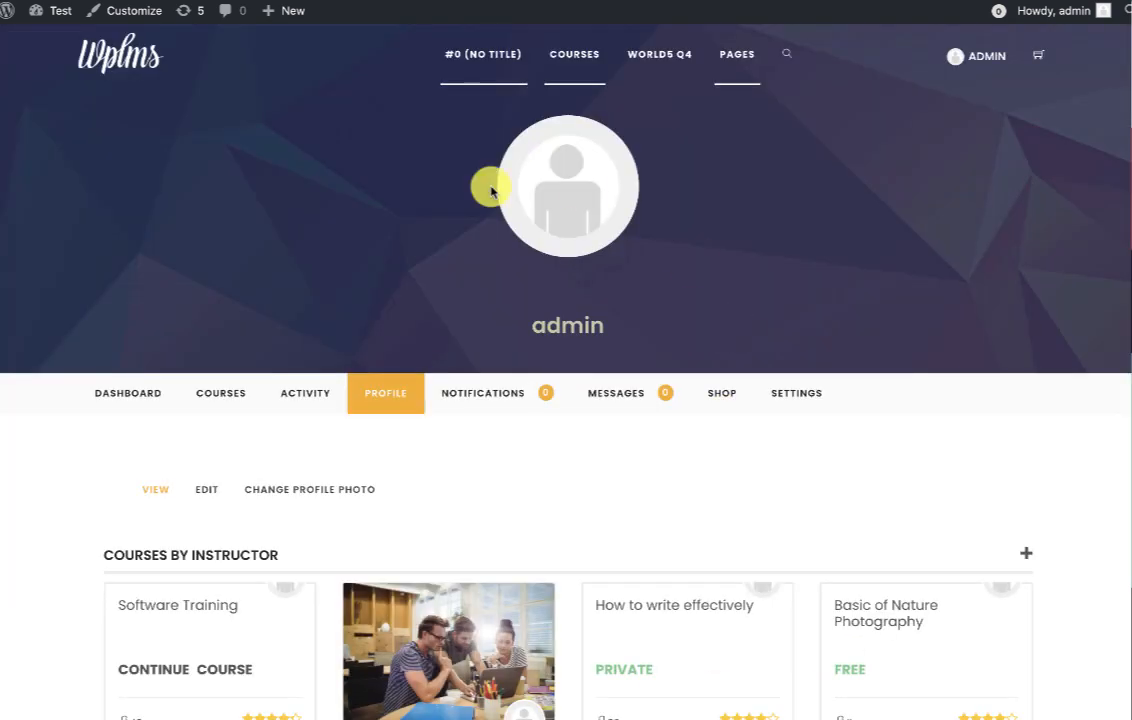
click(175, 400)
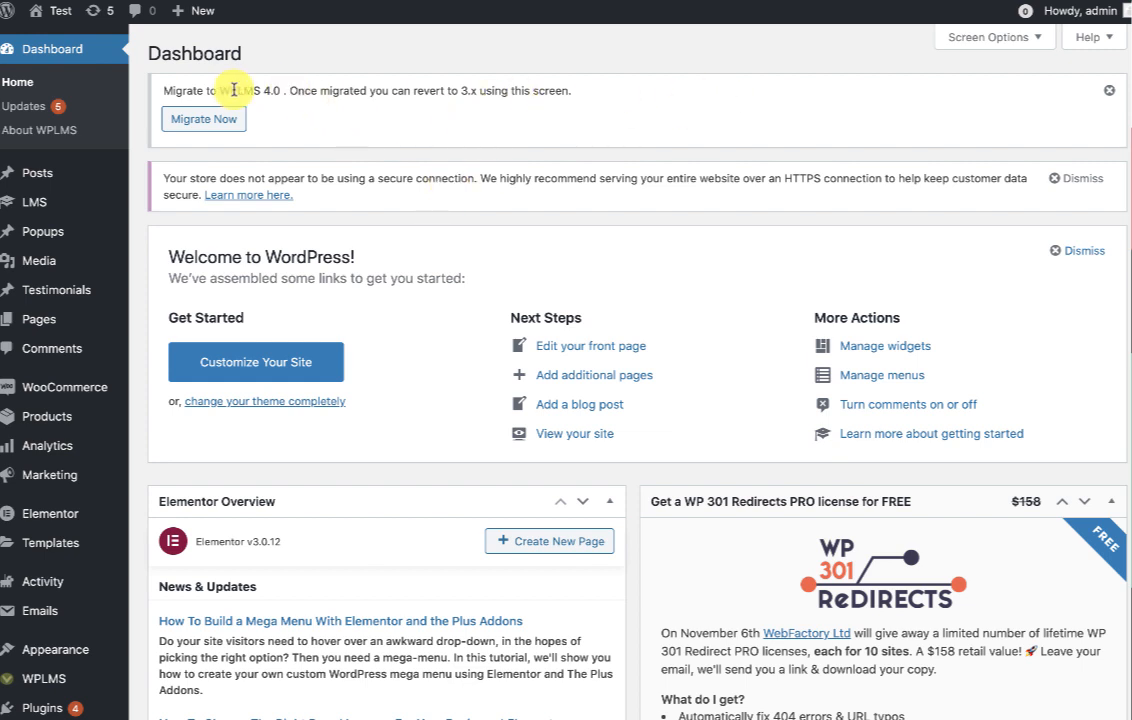
Review the Migrate to WPLMS 4.0 notice and its revert-to-3.x note, then reveal the Appearance submenu.
drag(230, 91, 300, 91)
click(389, 96)
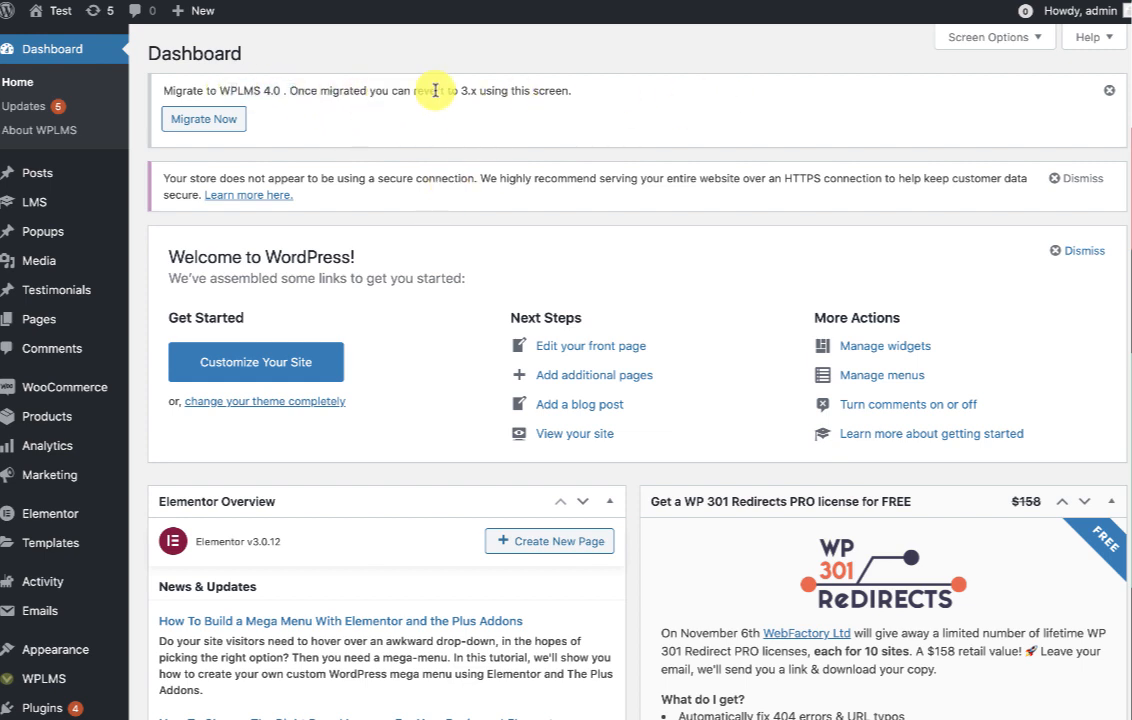
drag(436, 91, 528, 95)
click(435, 113)
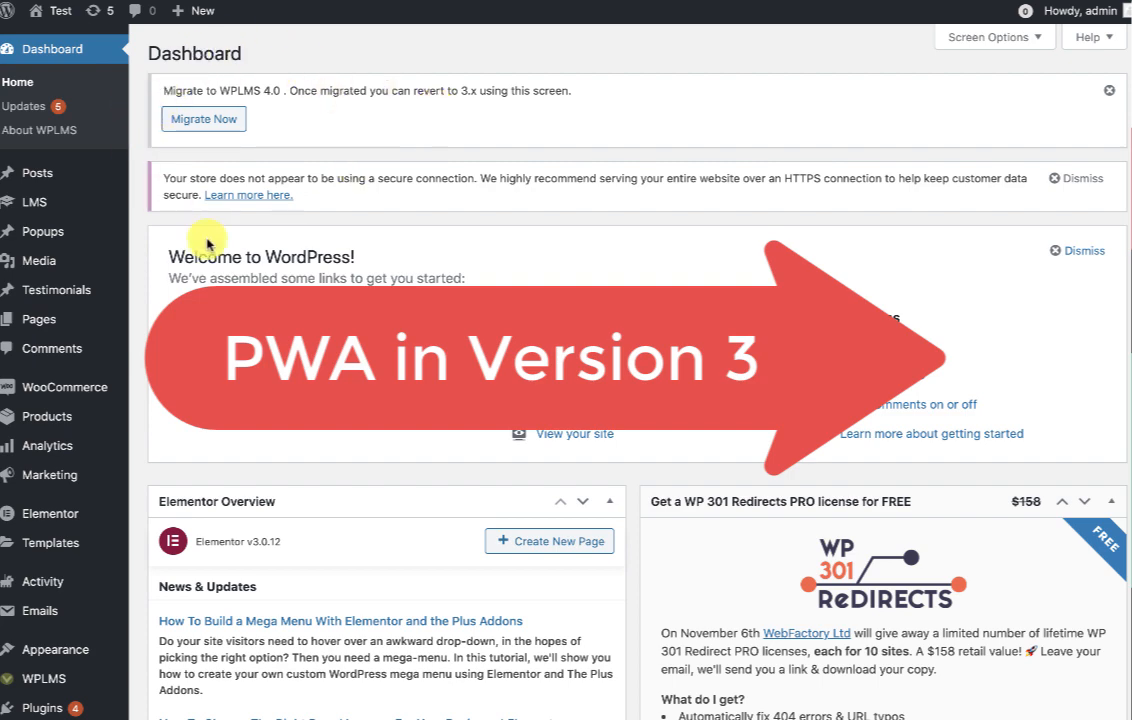
scroll(343, 230, down, 1)
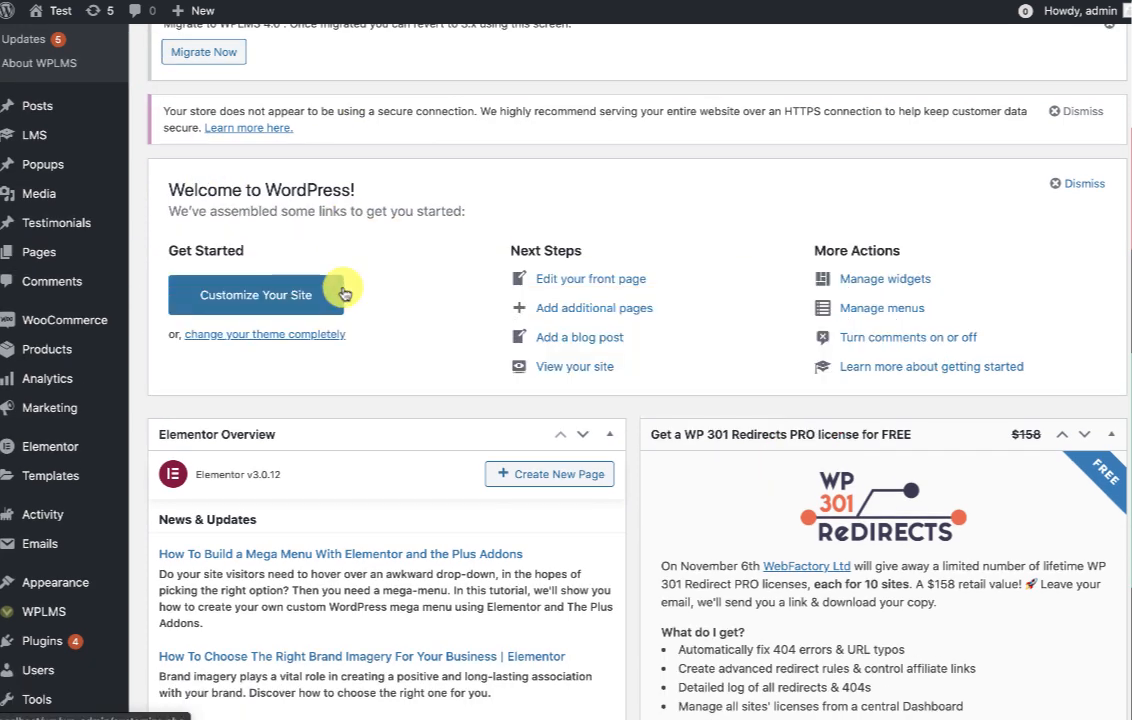
scroll(343, 291, down, 1)
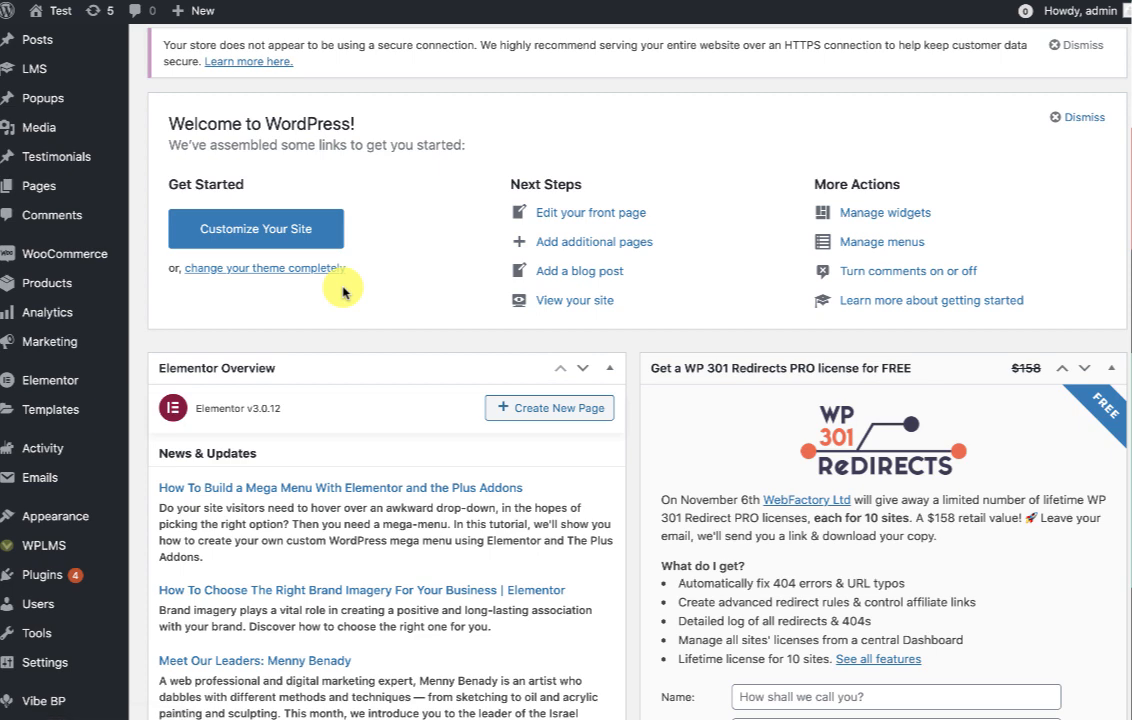
mouse_move(100, 516)
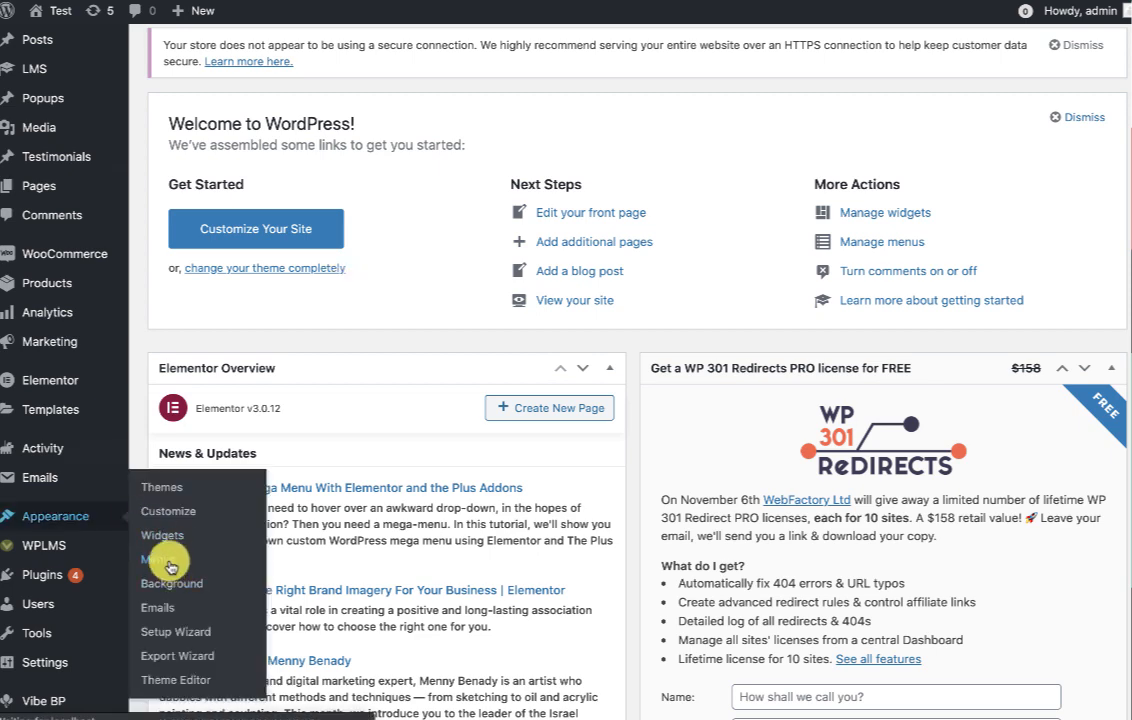
In Appearance > Menus, note the LoggedIn DropDown and Profile Menu locations and enable BuddyPress links.
click(170, 567)
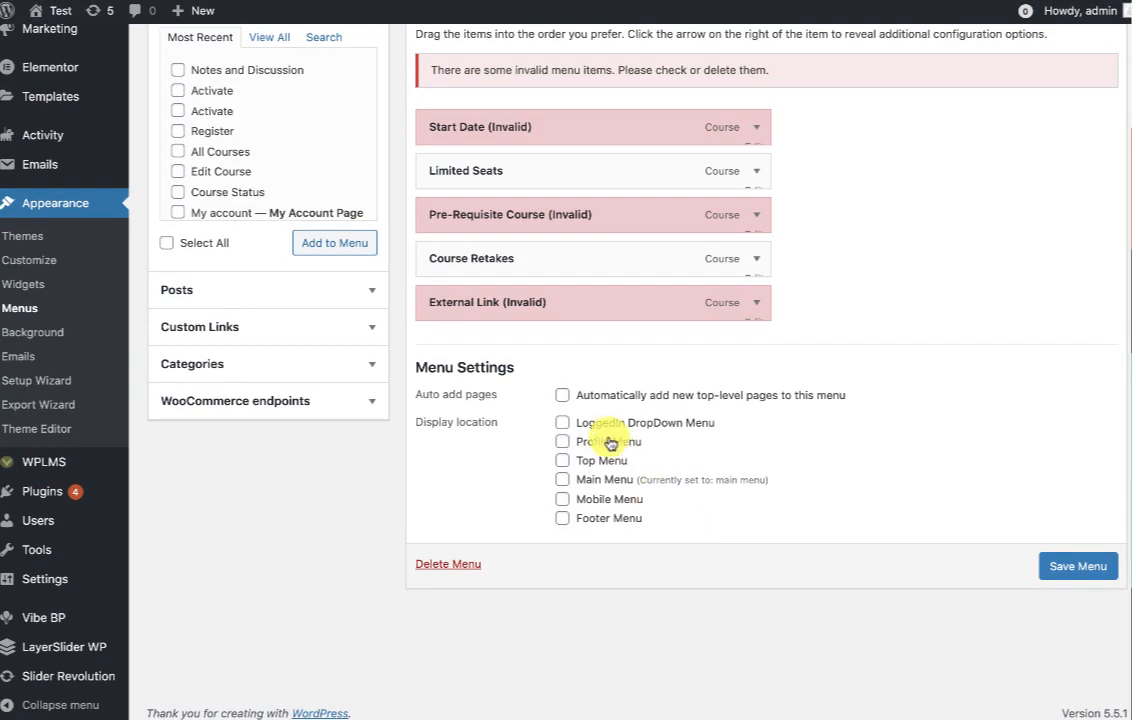
drag(580, 428, 722, 428)
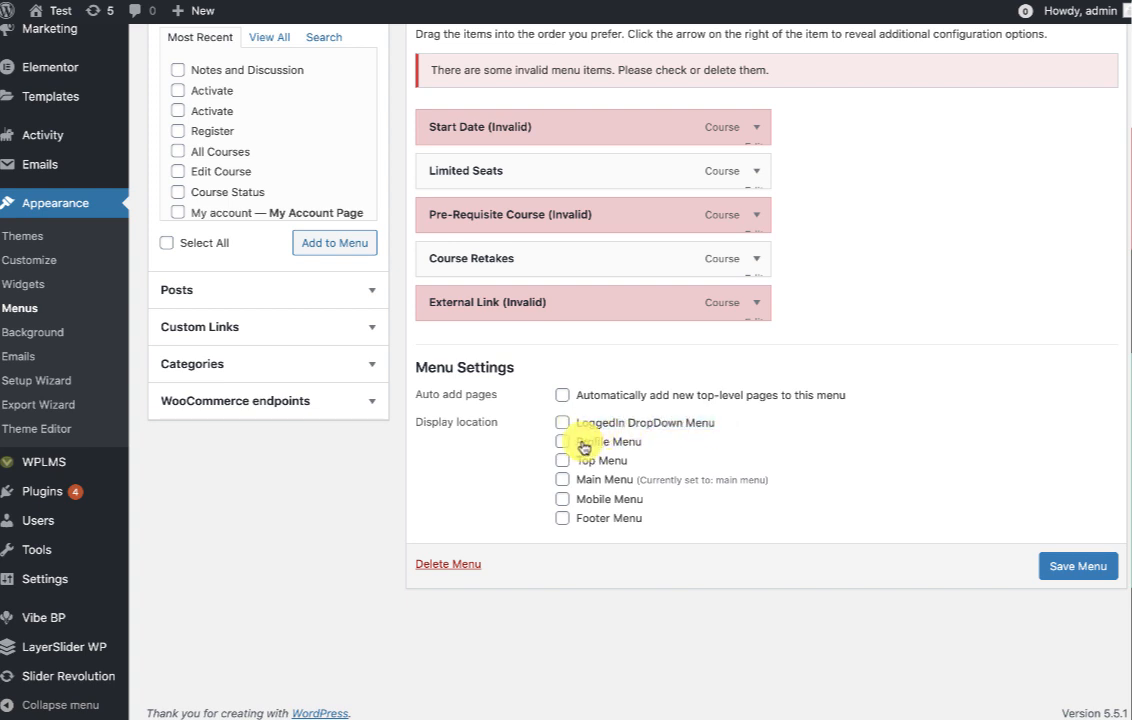
drag(583, 442, 651, 449)
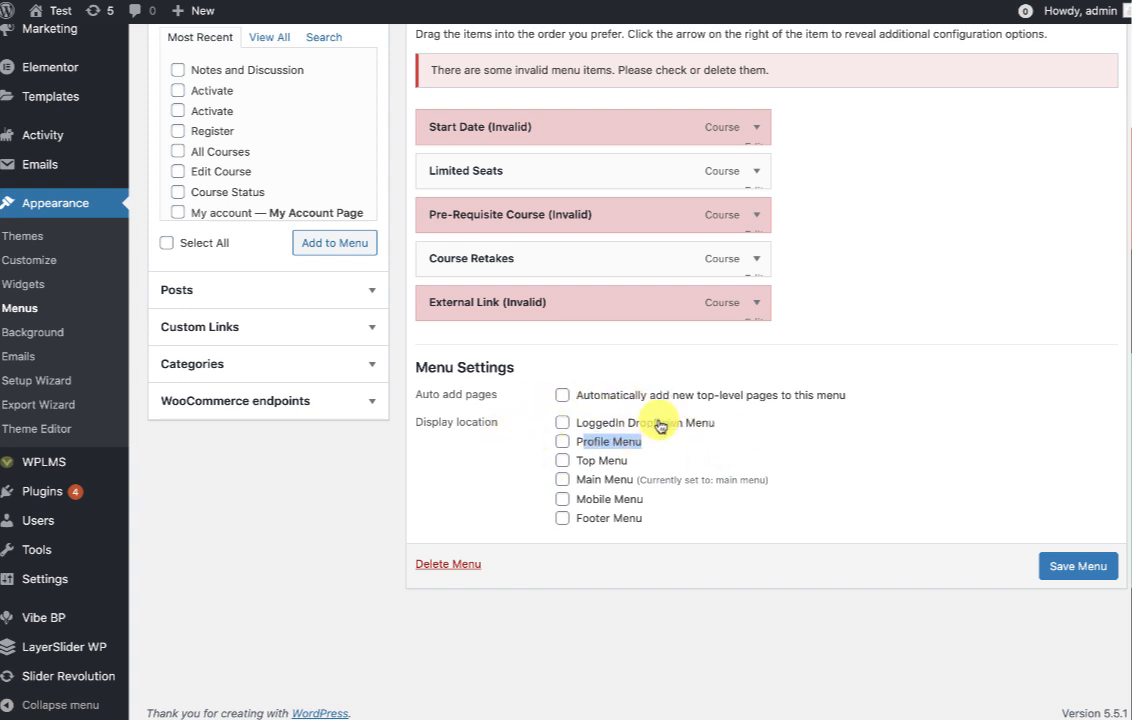
scroll(660, 427, up, 3)
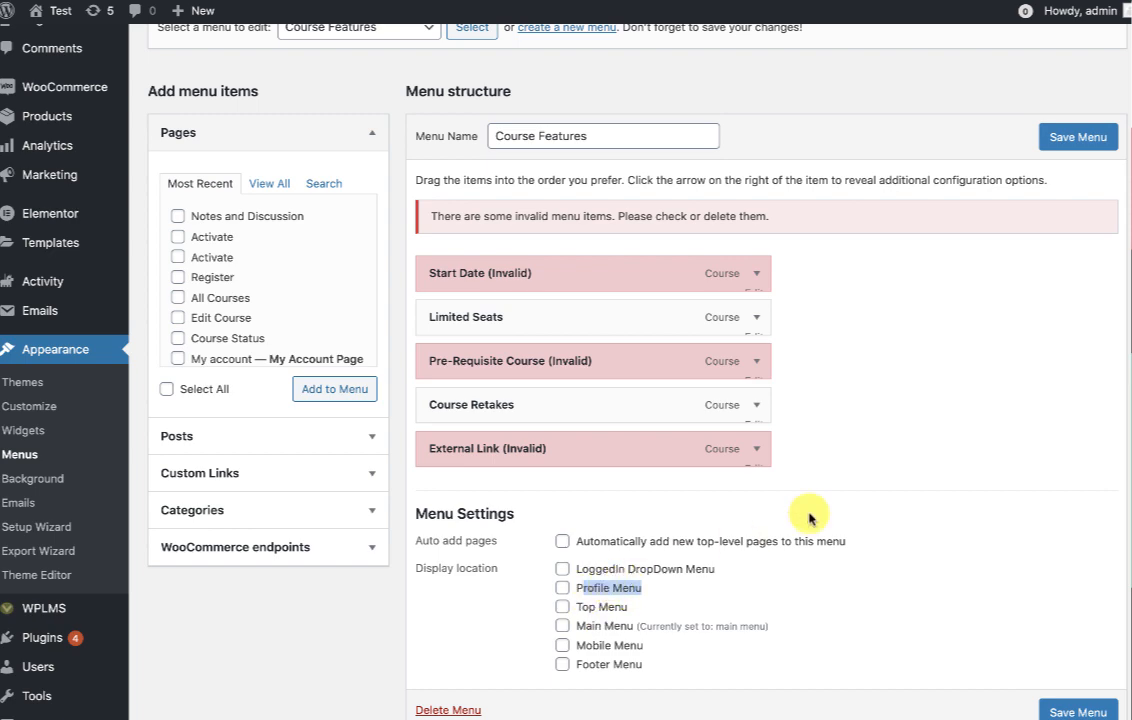
scroll(809, 517, up, 4)
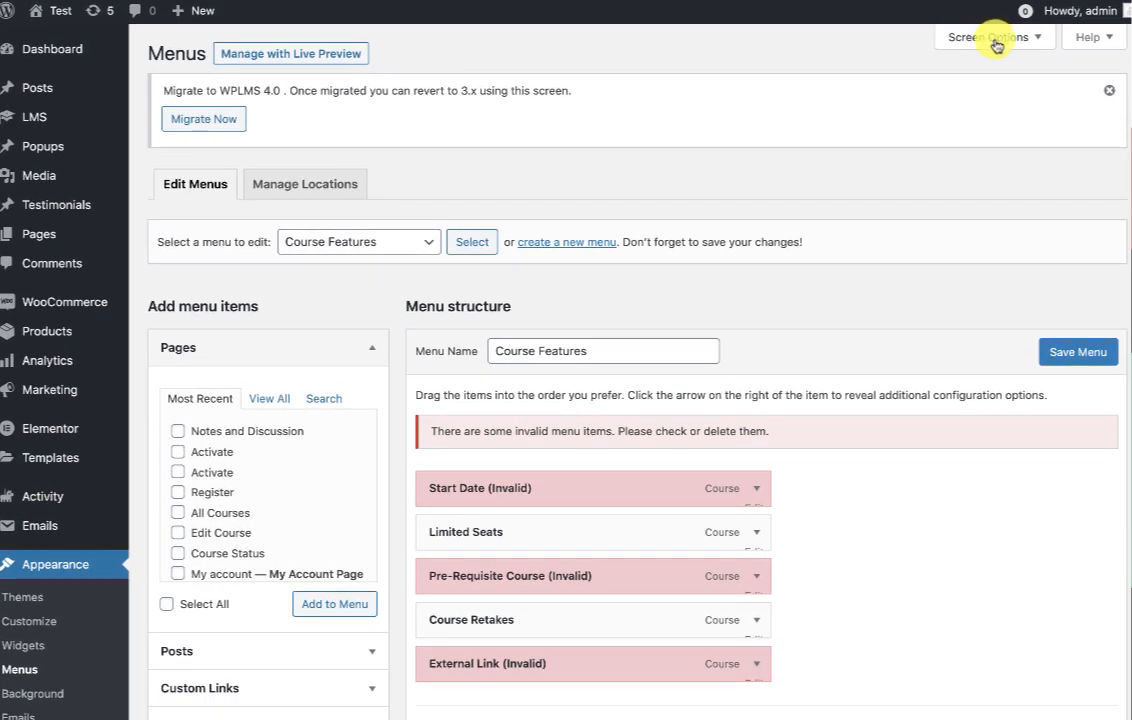
click(993, 38)
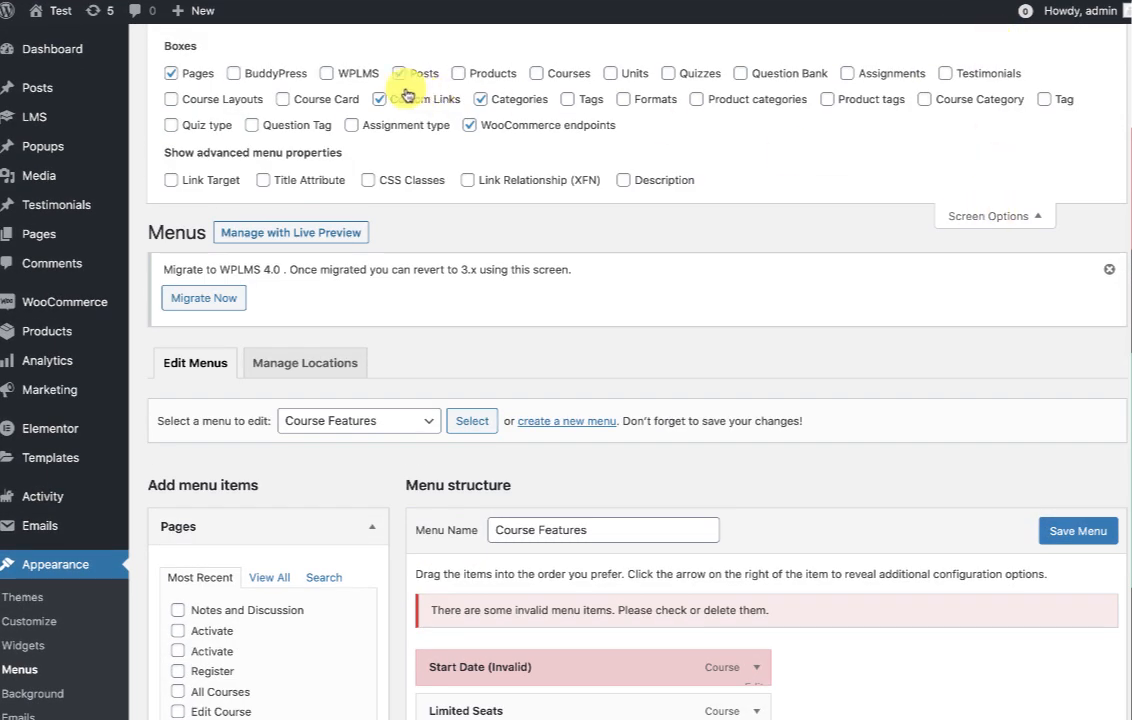
click(290, 75)
click(985, 218)
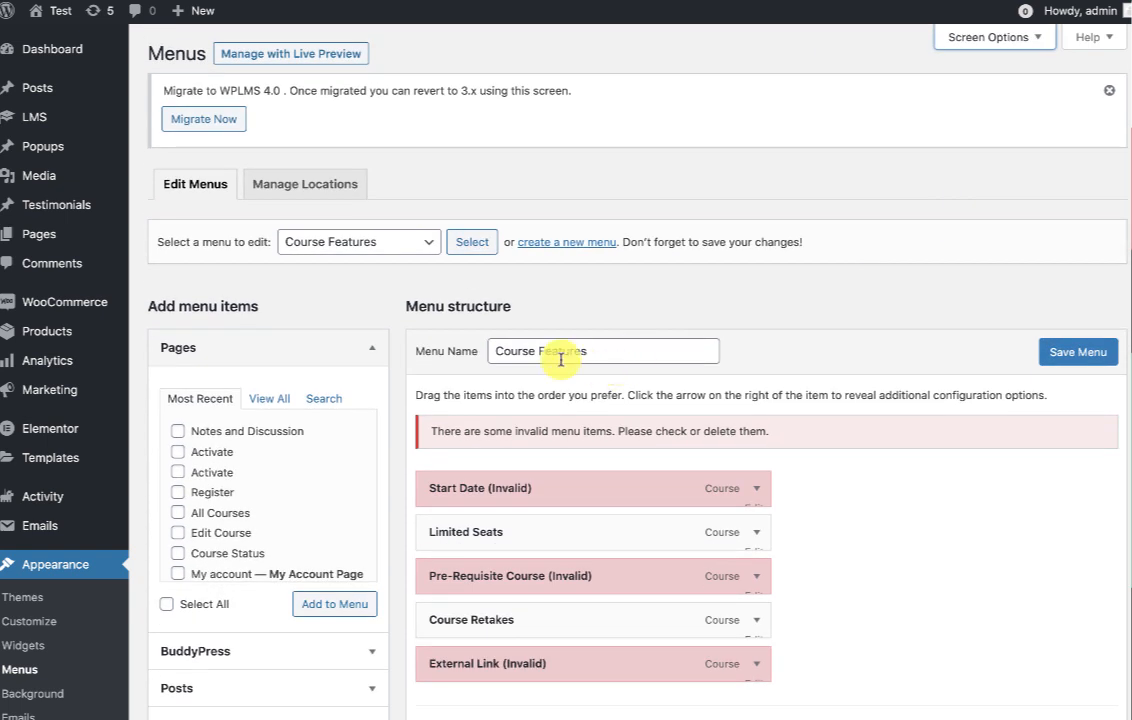
Build the profile menu with the BuddyPress Dashboard and Courses links and save it.
click(548, 251)
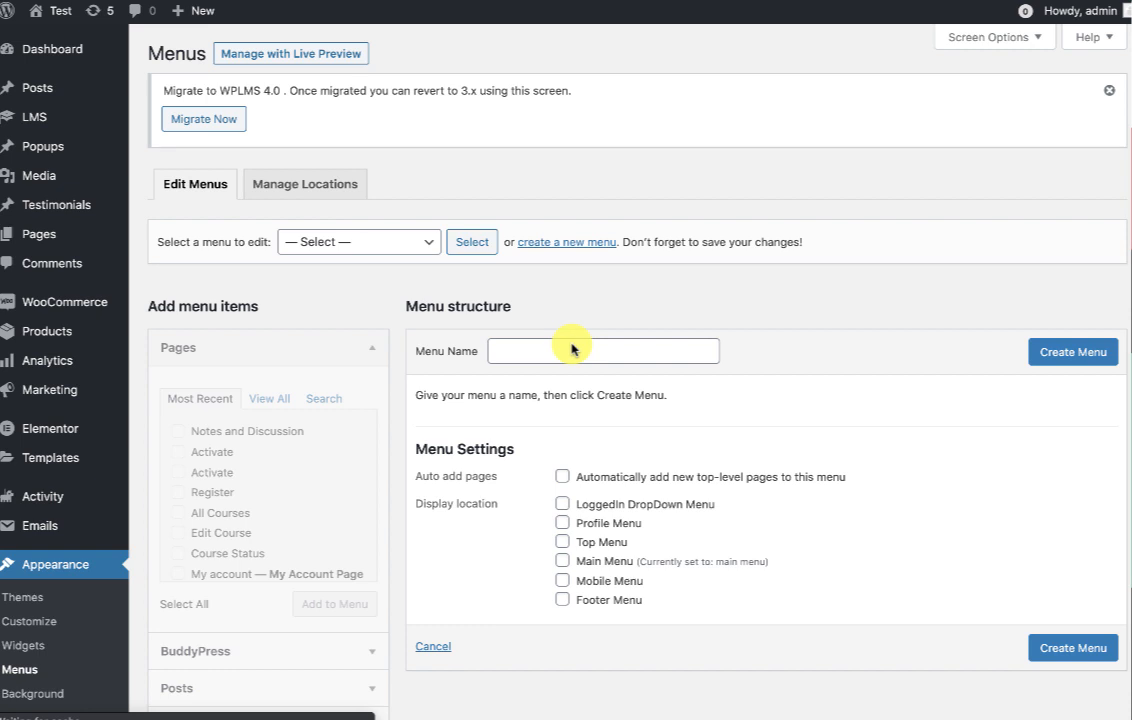
click(572, 347)
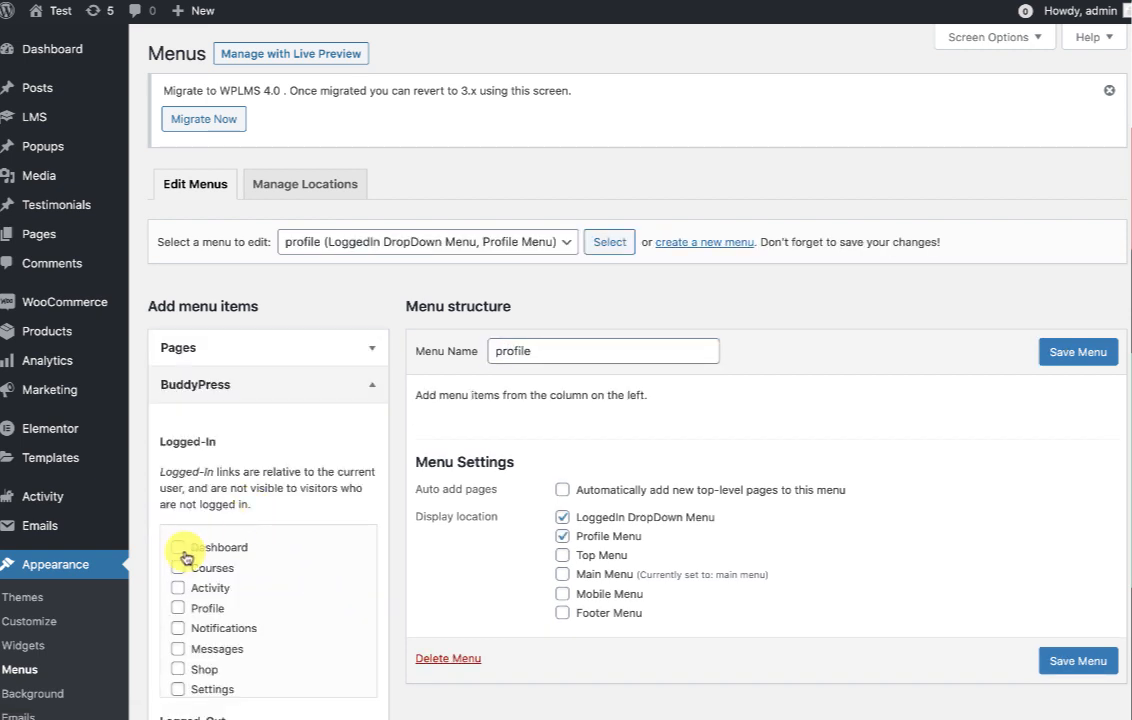
click(205, 552)
click(211, 568)
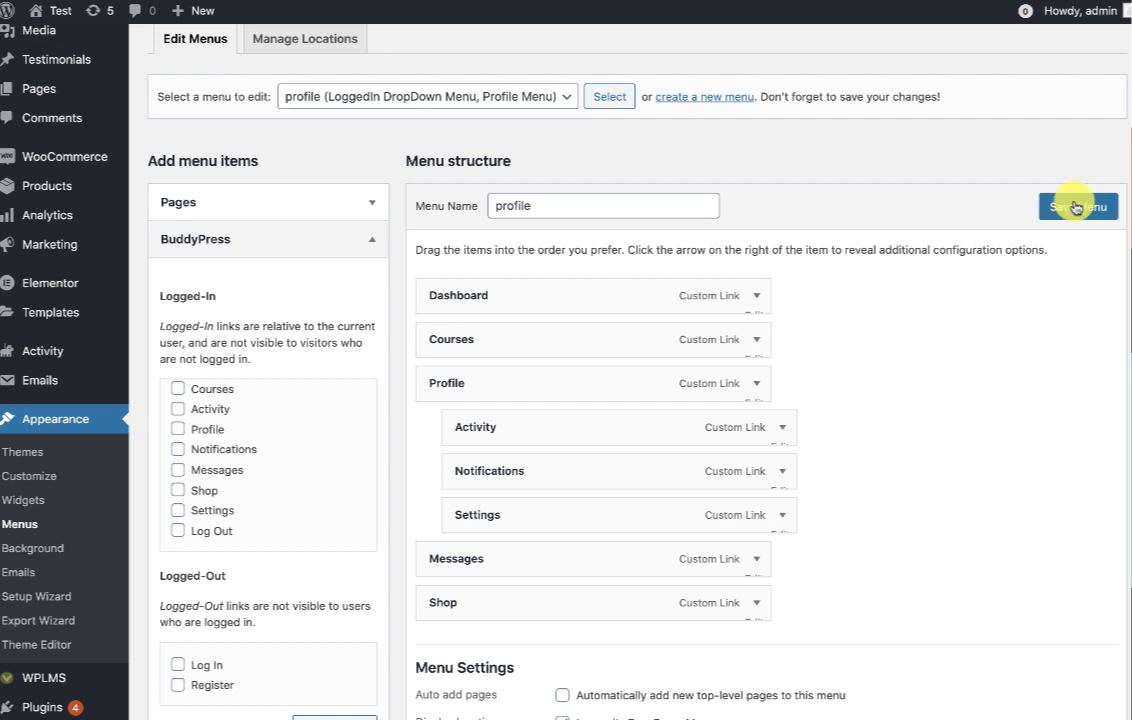
click(1073, 208)
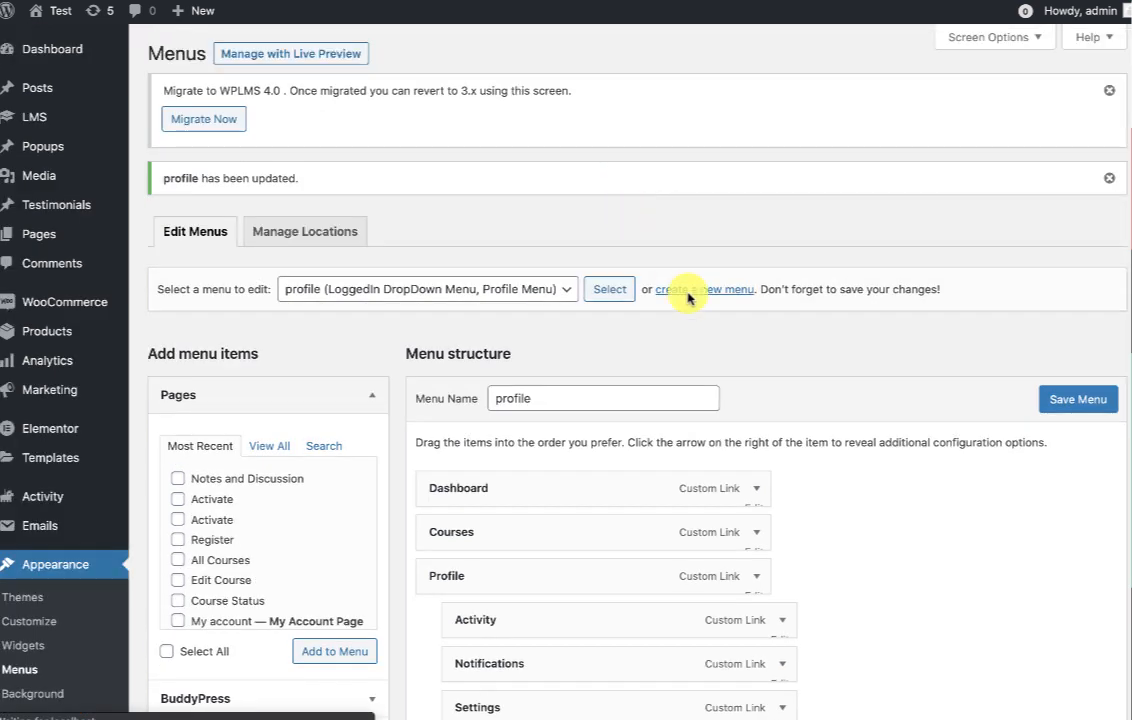
Create a new menu named loggedin for the LoggedIn DropDown Menu location.
click(688, 289)
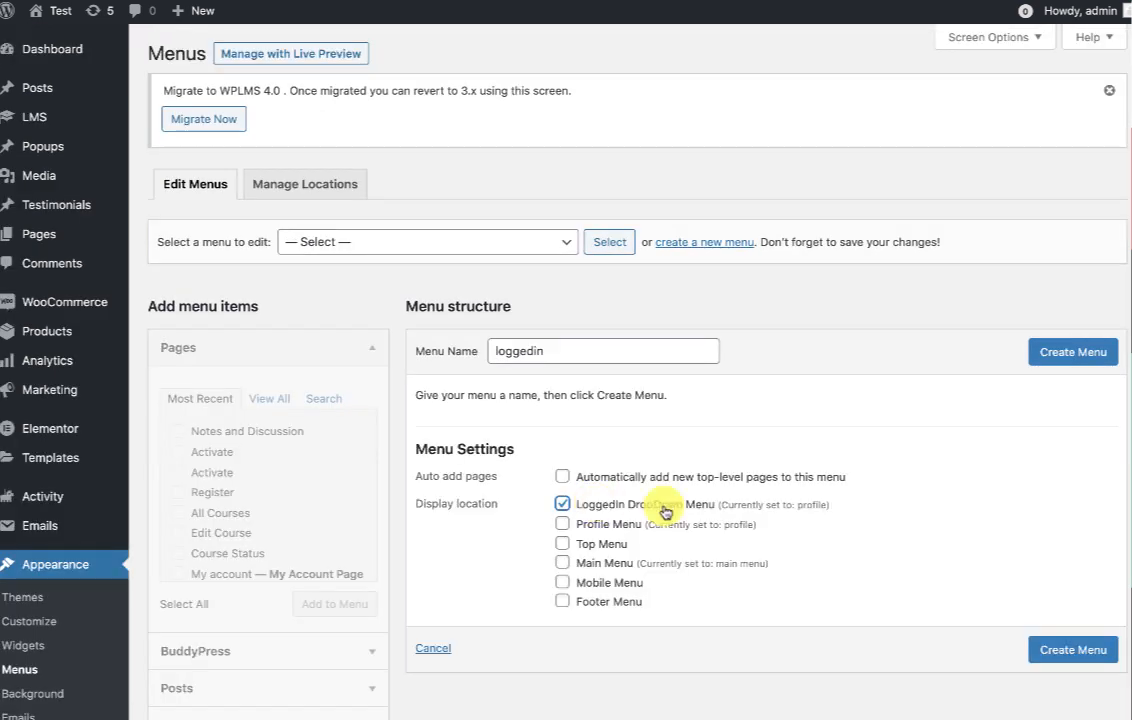
click(1060, 351)
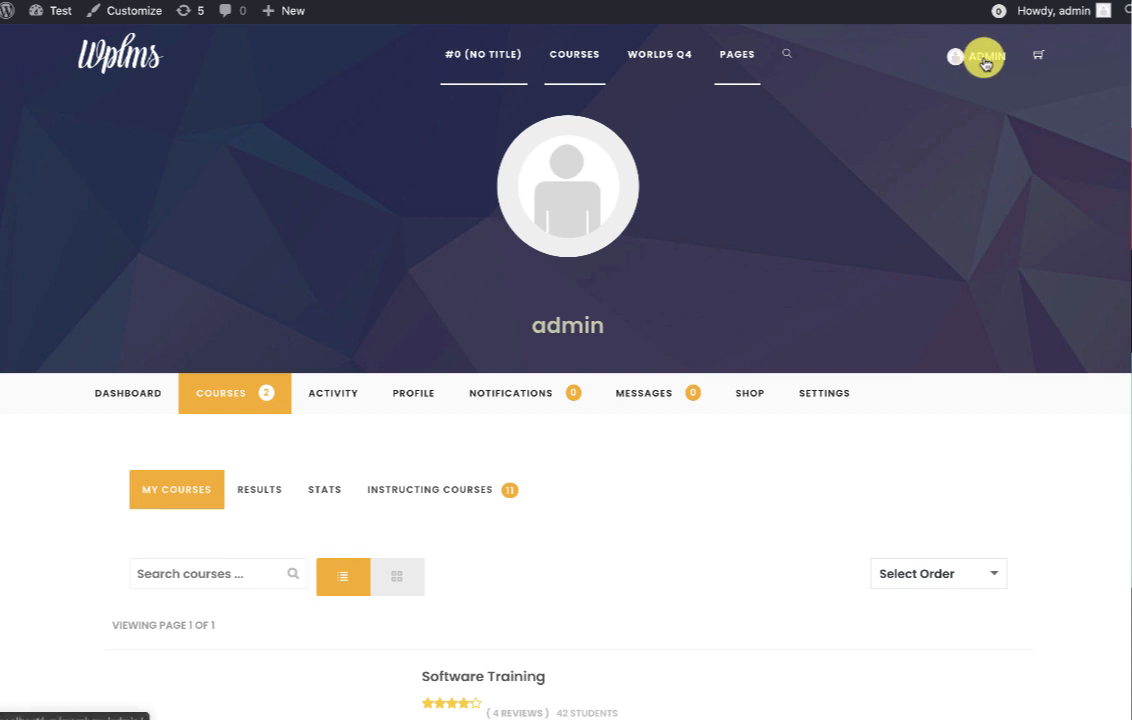
click(980, 56)
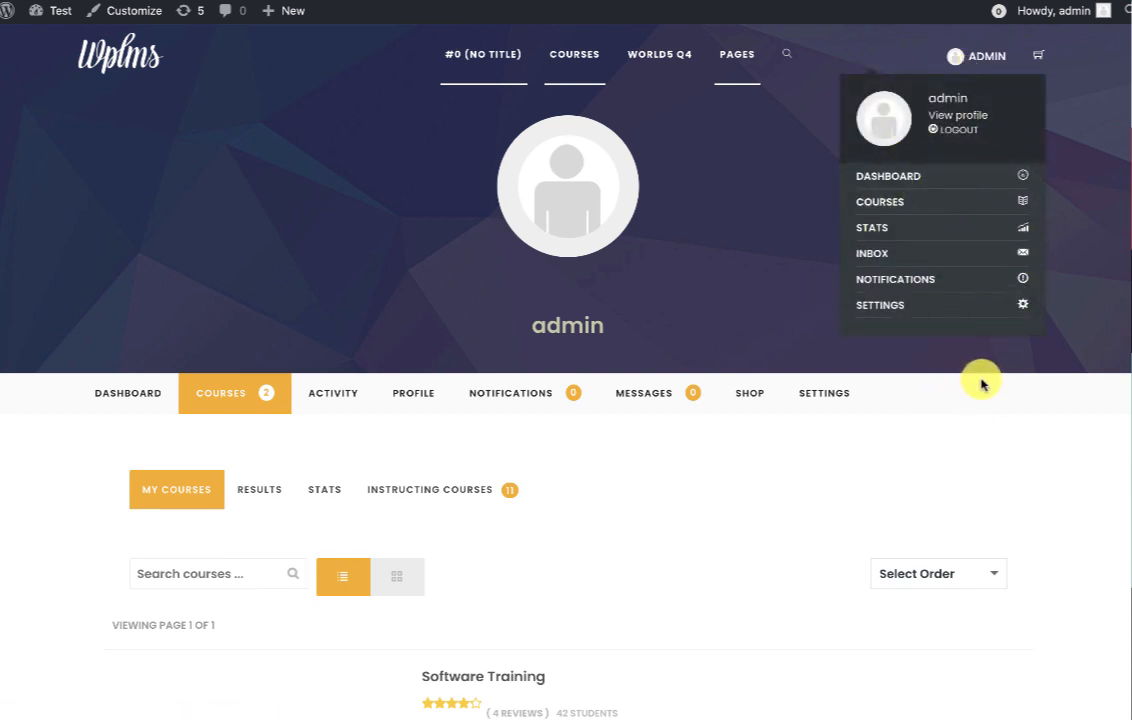
click(818, 441)
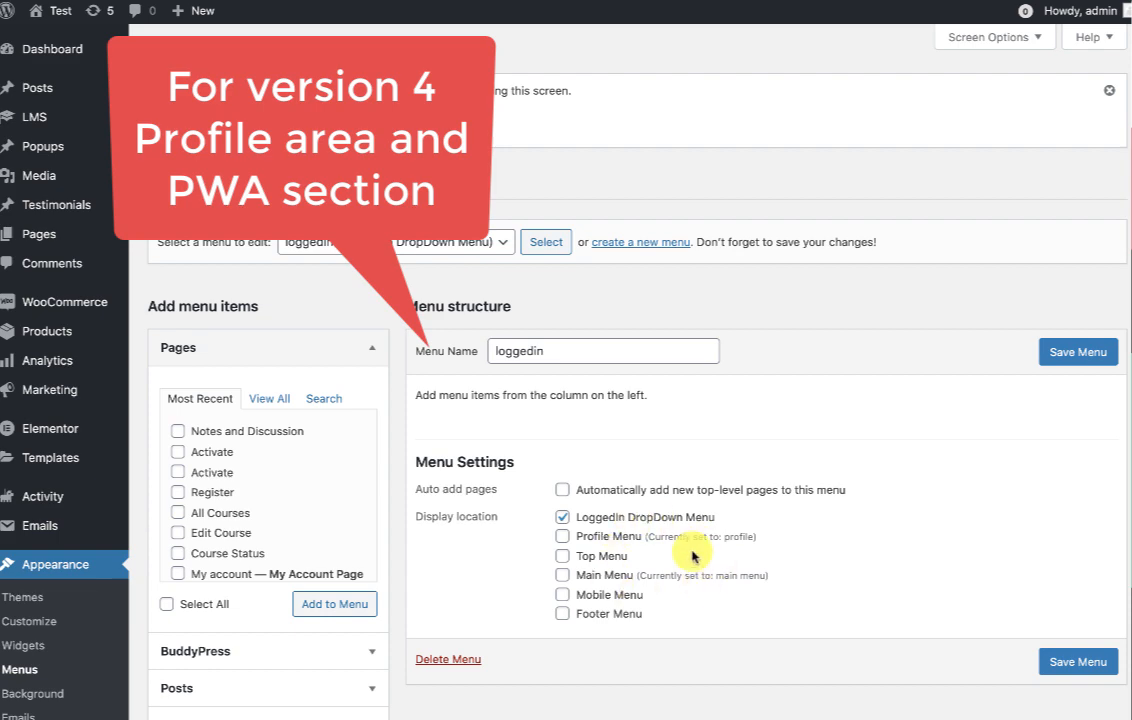
Select the BuddyPress Courses link for the loggedin menu.
scroll(259, 587, down, 2)
click(217, 566)
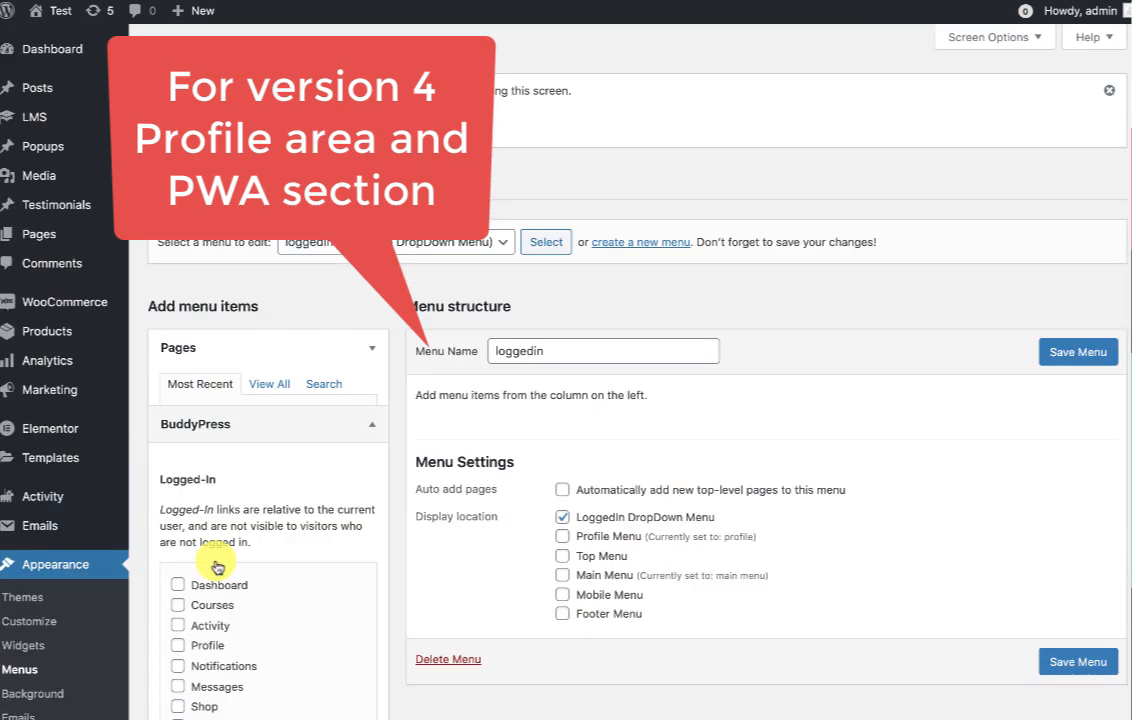
click(208, 568)
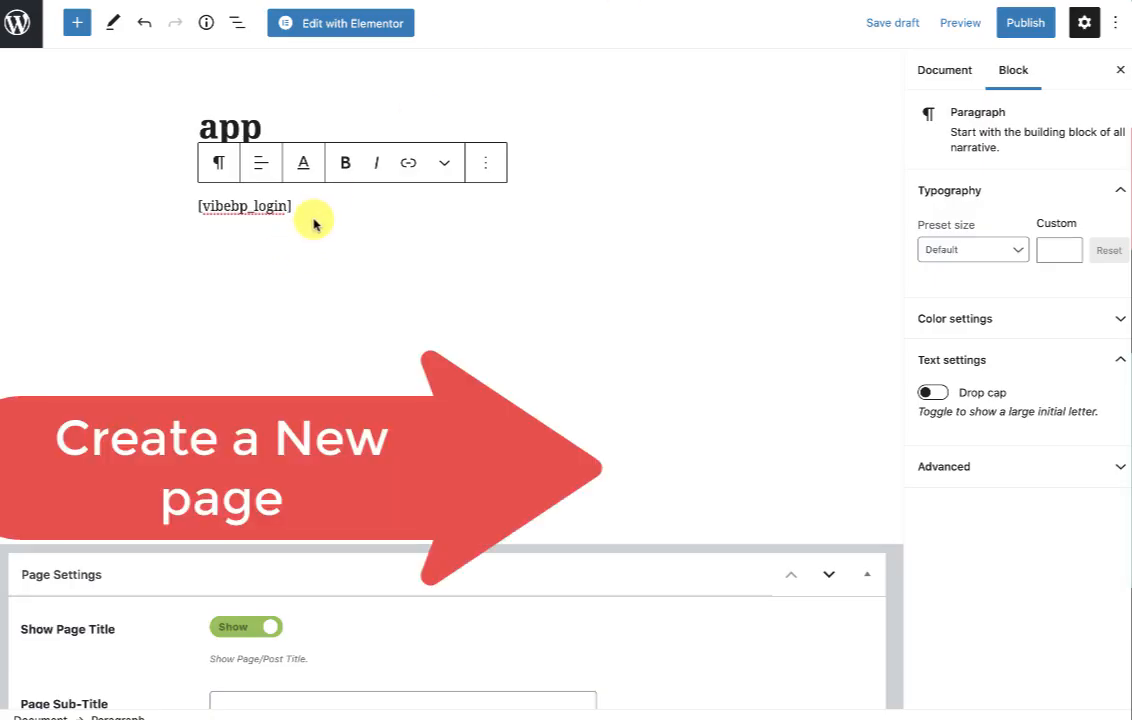
Add the [vibebp_profile] shortcode and set the page template to BareBones (No Header,Footer).
key(Return)
text([vibe)
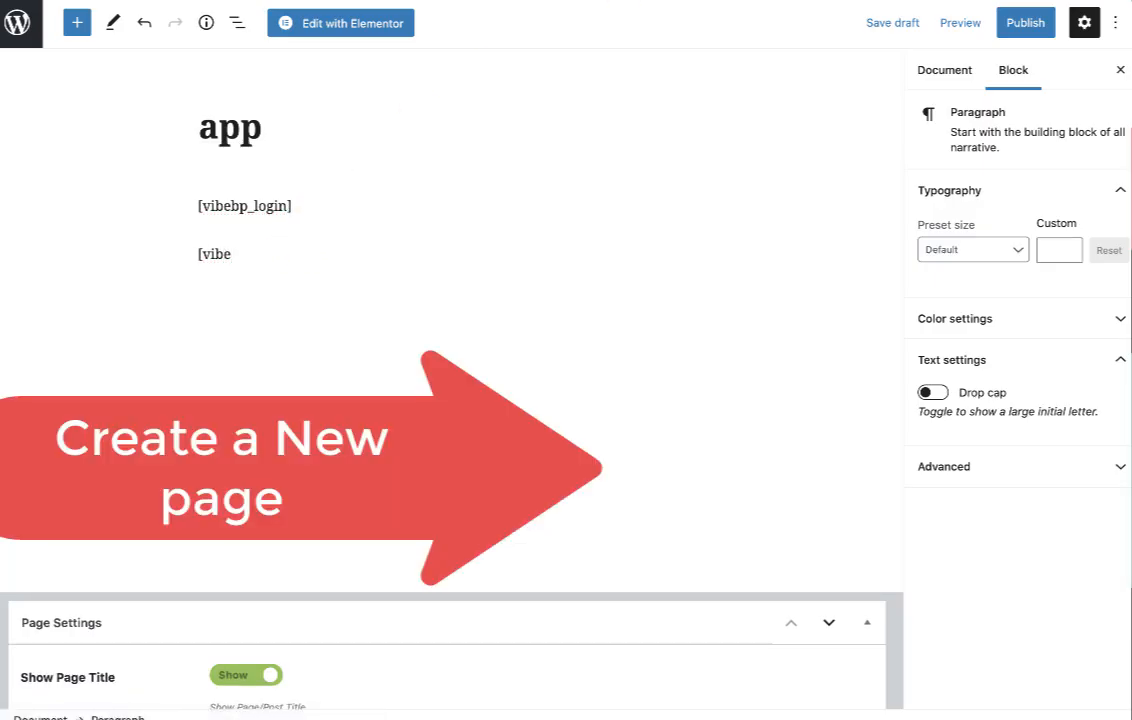
text(bp_profile)
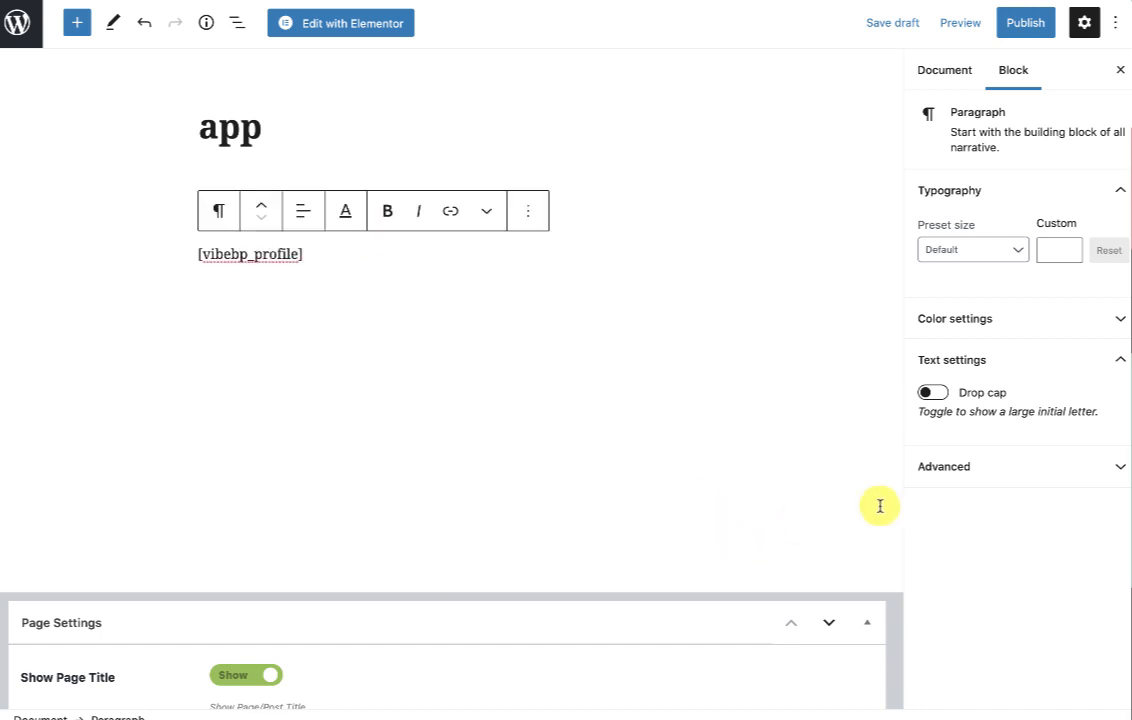
click(940, 72)
click(1081, 541)
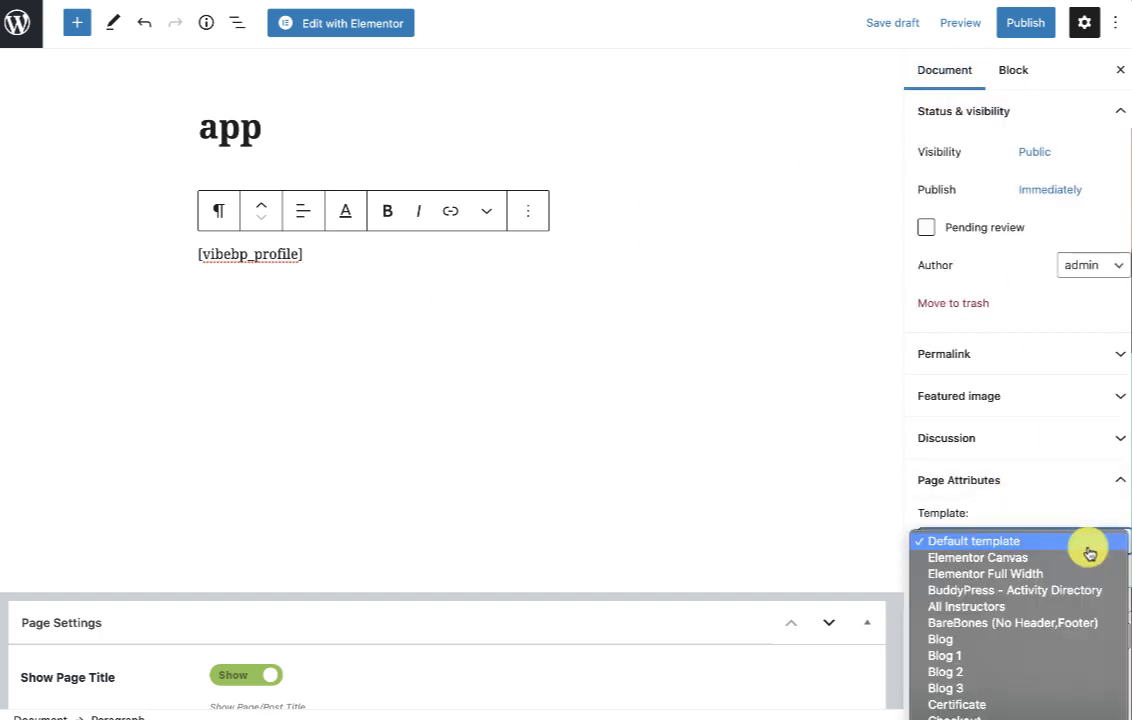
click(972, 620)
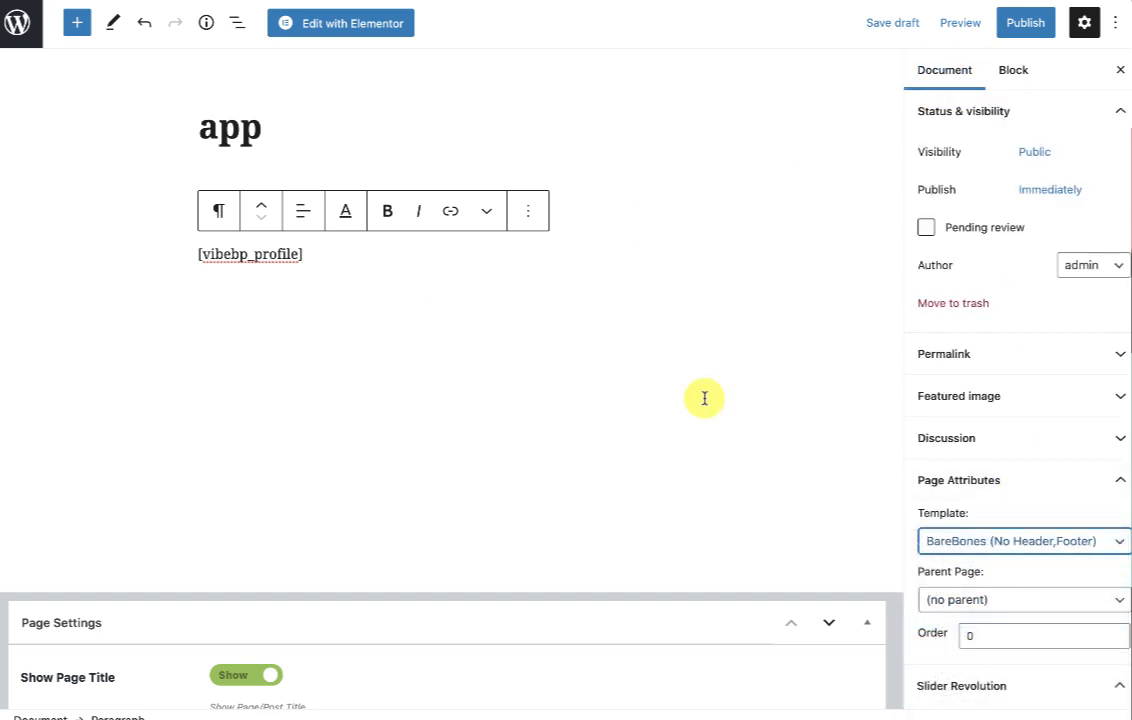
Publish the app page and view it live.
click(1022, 24)
click(950, 23)
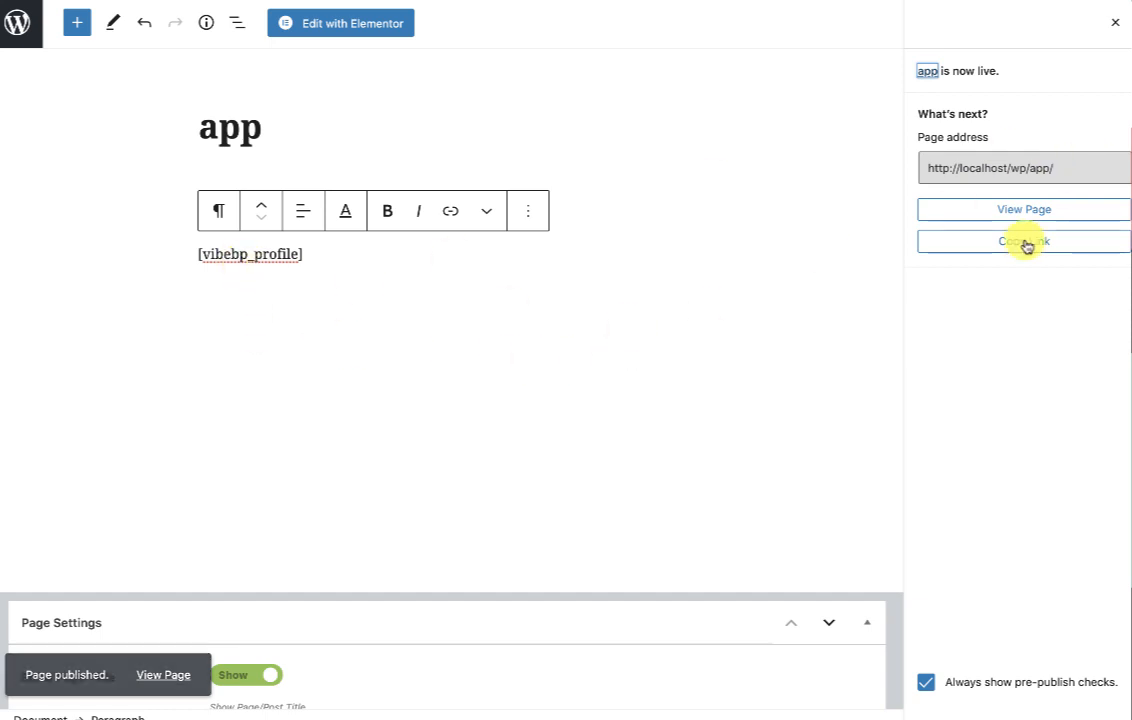
click(1006, 212)
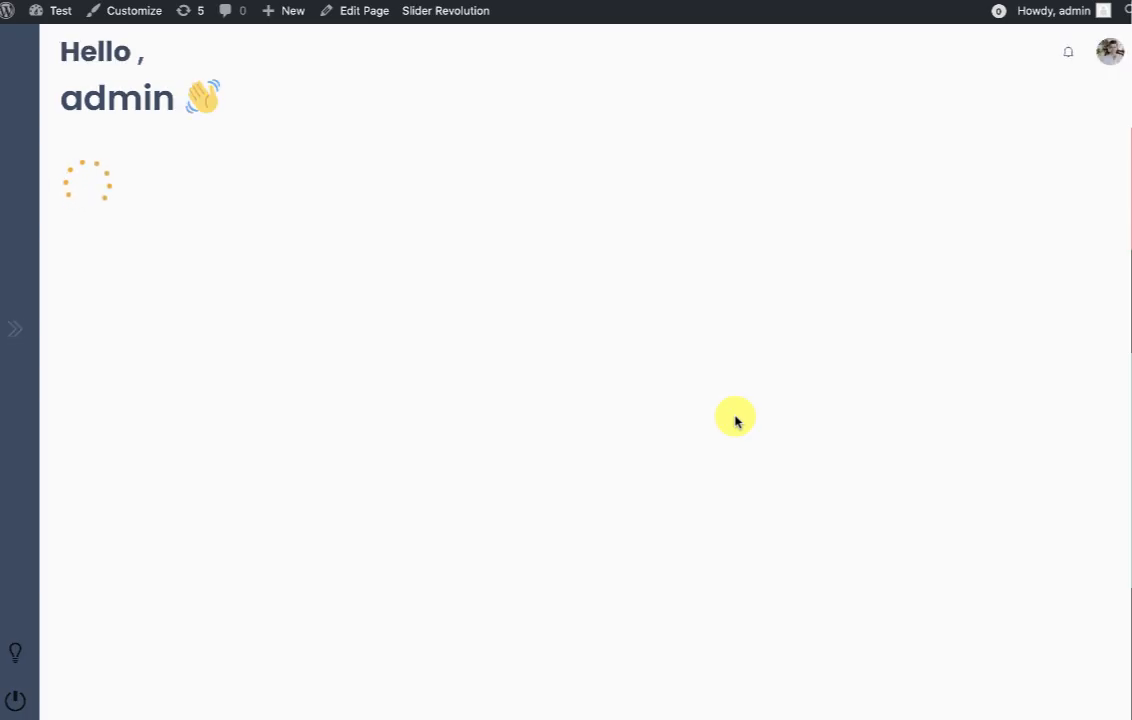
Expand the app sidebar, open its Courses section, then switch back to the classic profile Courses page.
click(19, 402)
click(63, 86)
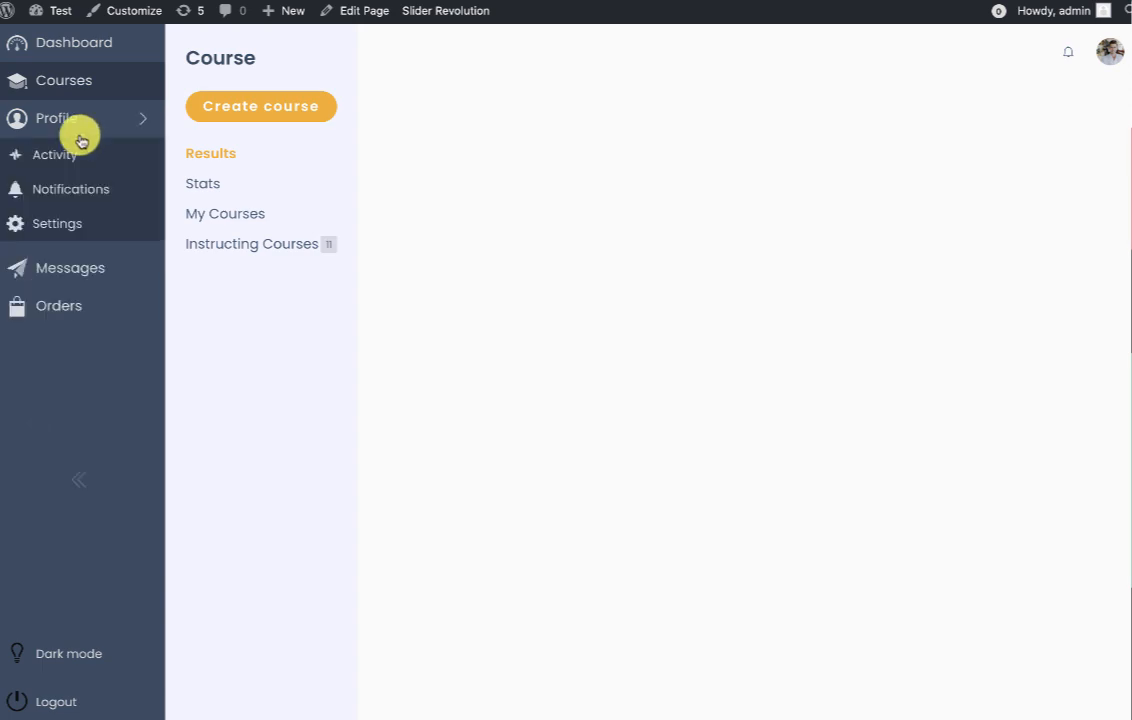
key(ctrl+Tab)
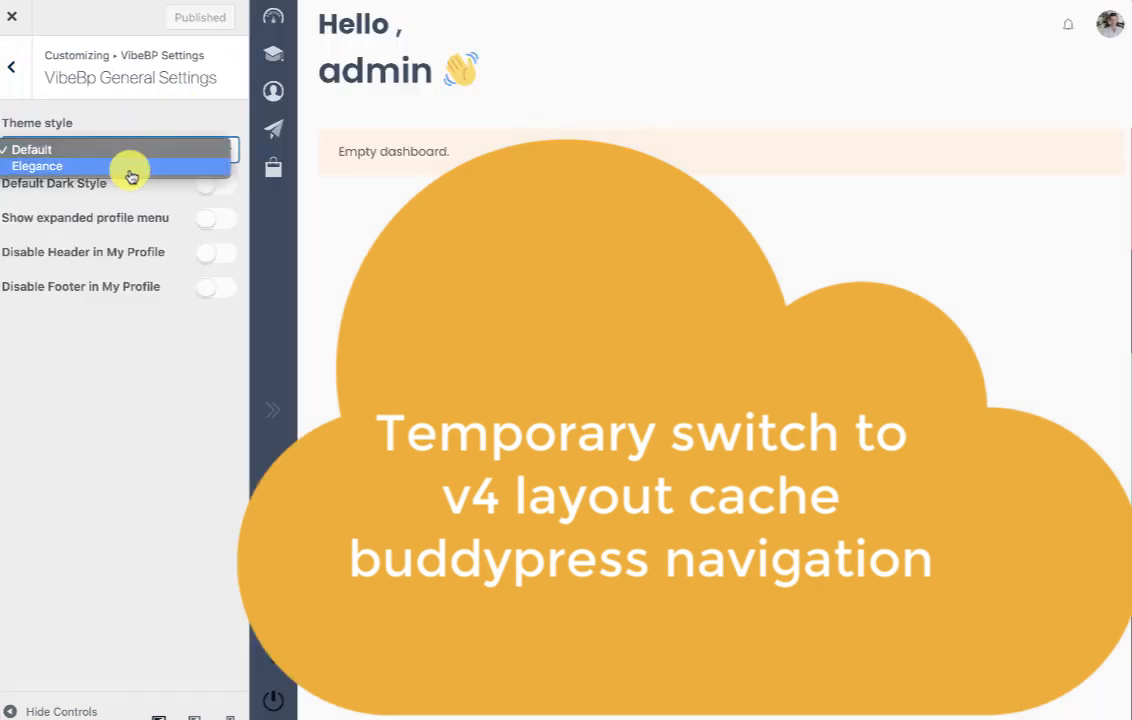
Set the VibeBP theme style to Elegance and enable Show expanded profile menu.
click(126, 166)
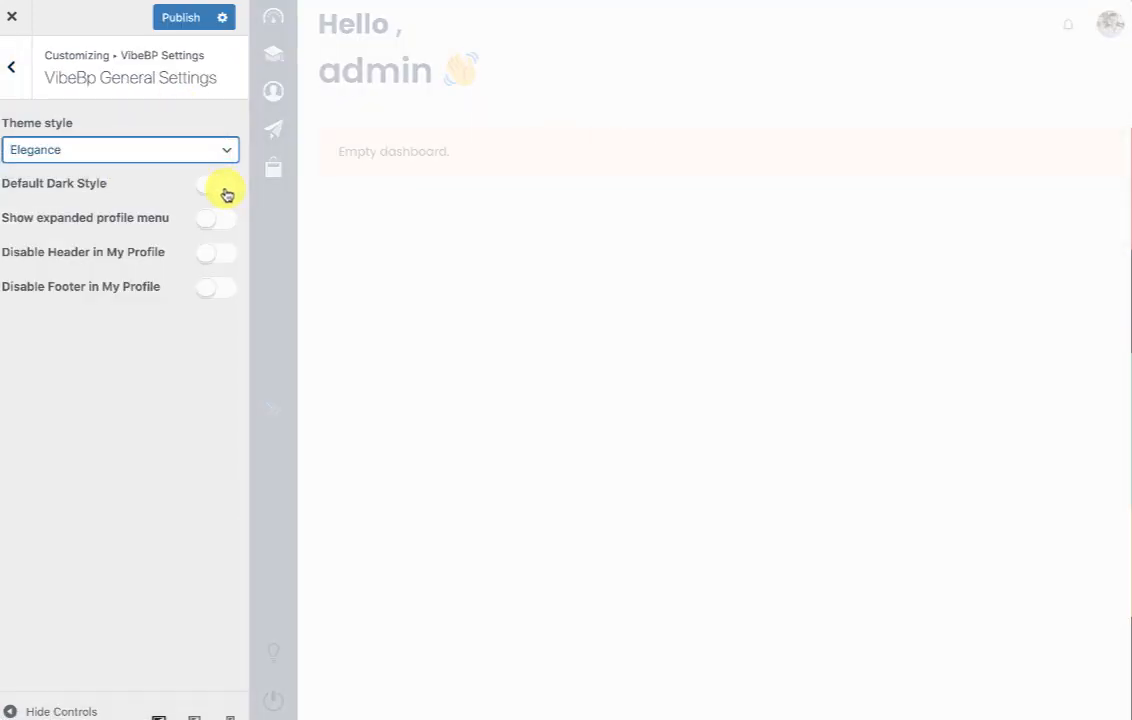
click(220, 218)
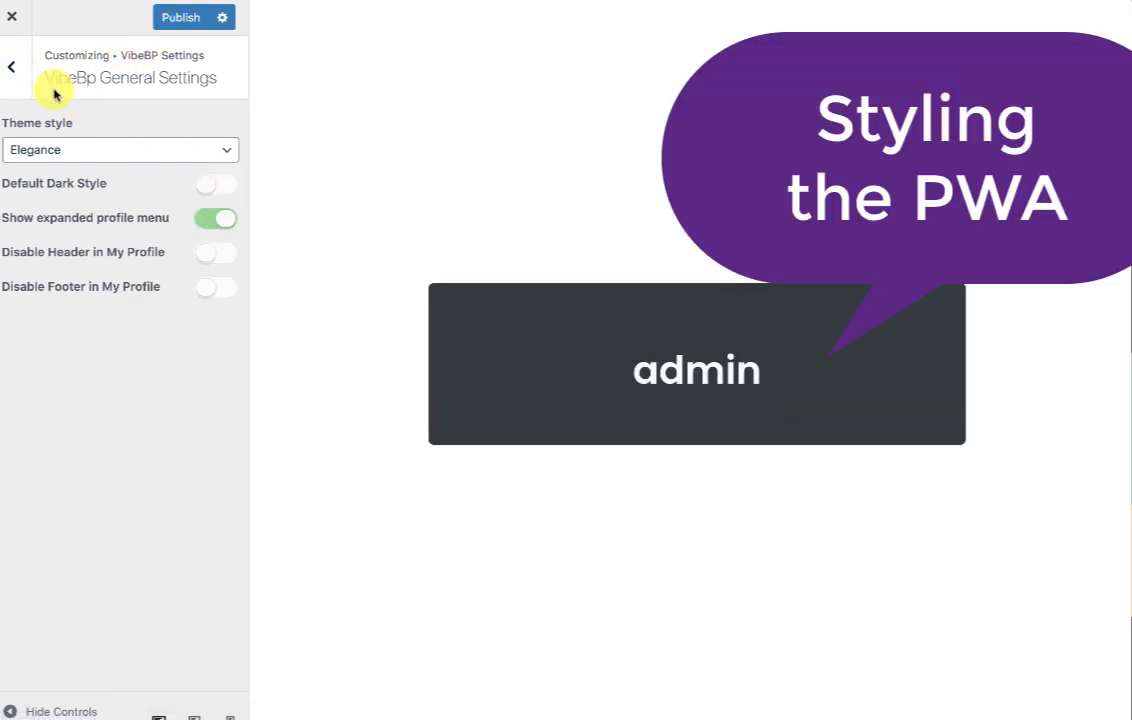
click(17, 86)
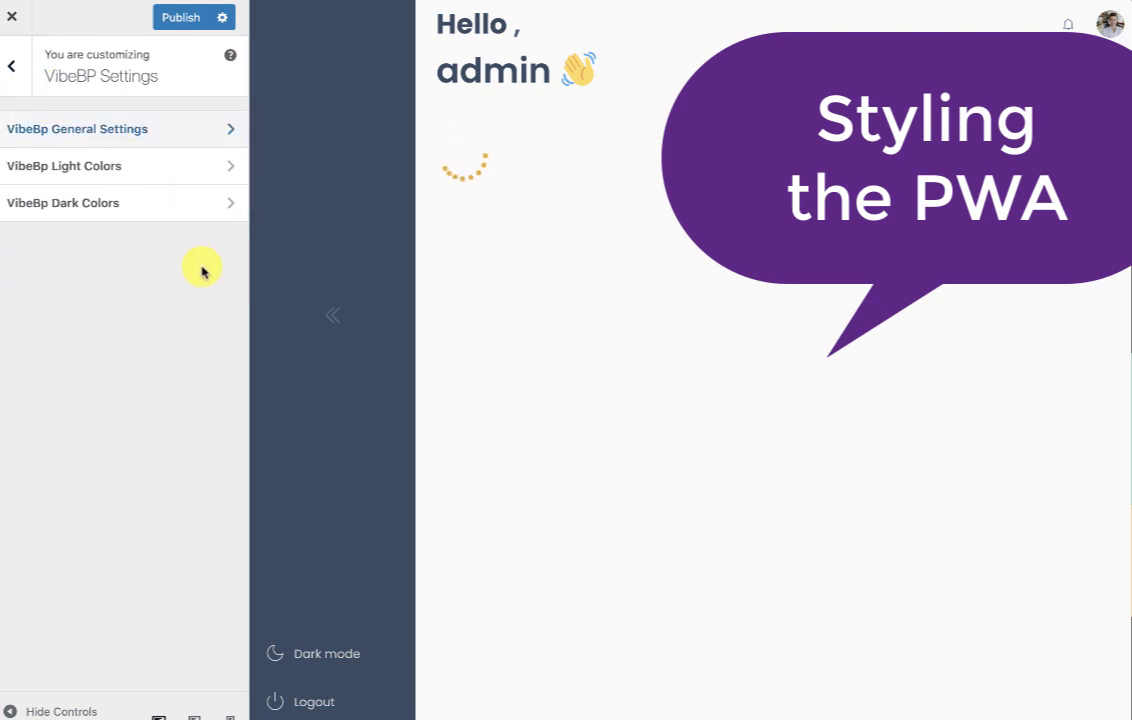
Set the Light Colors primary colour to green #81d742, preview Courses, and publish the changes.
click(136, 176)
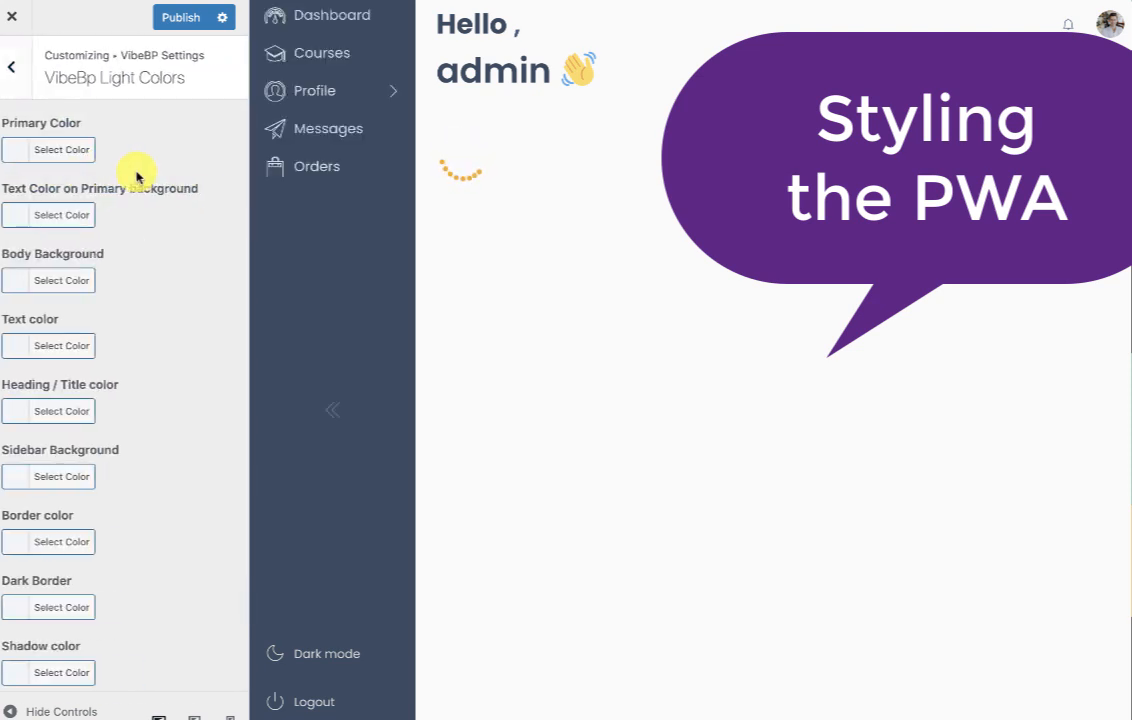
click(60, 150)
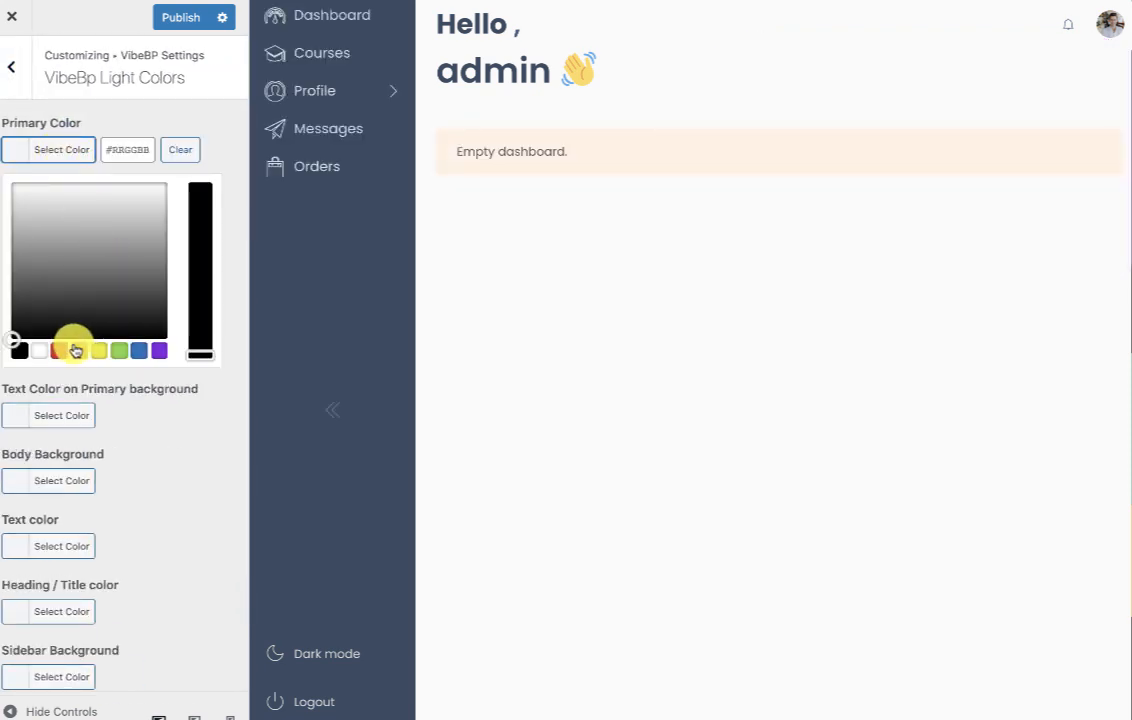
click(118, 350)
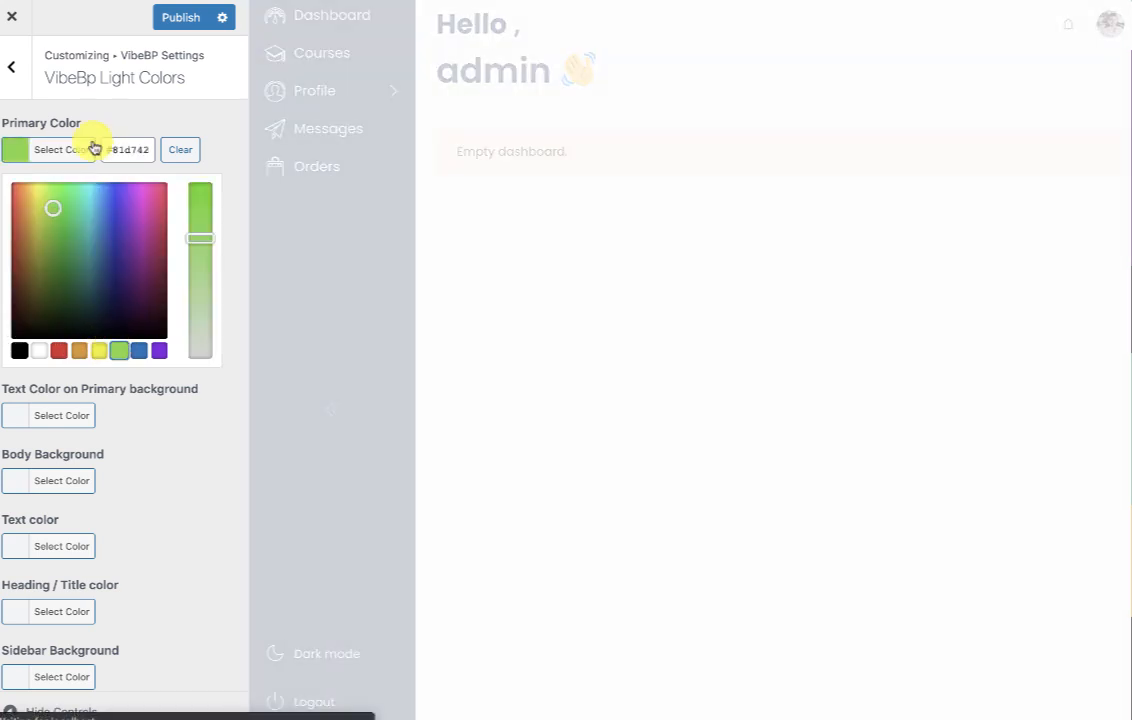
click(73, 151)
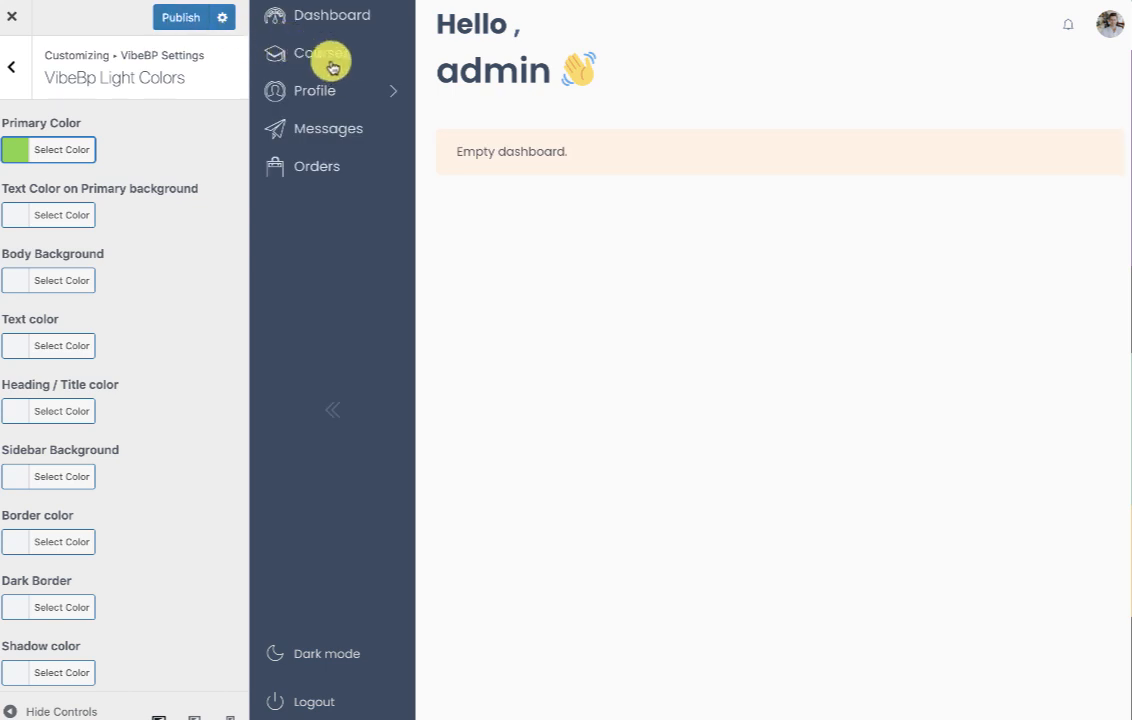
click(316, 56)
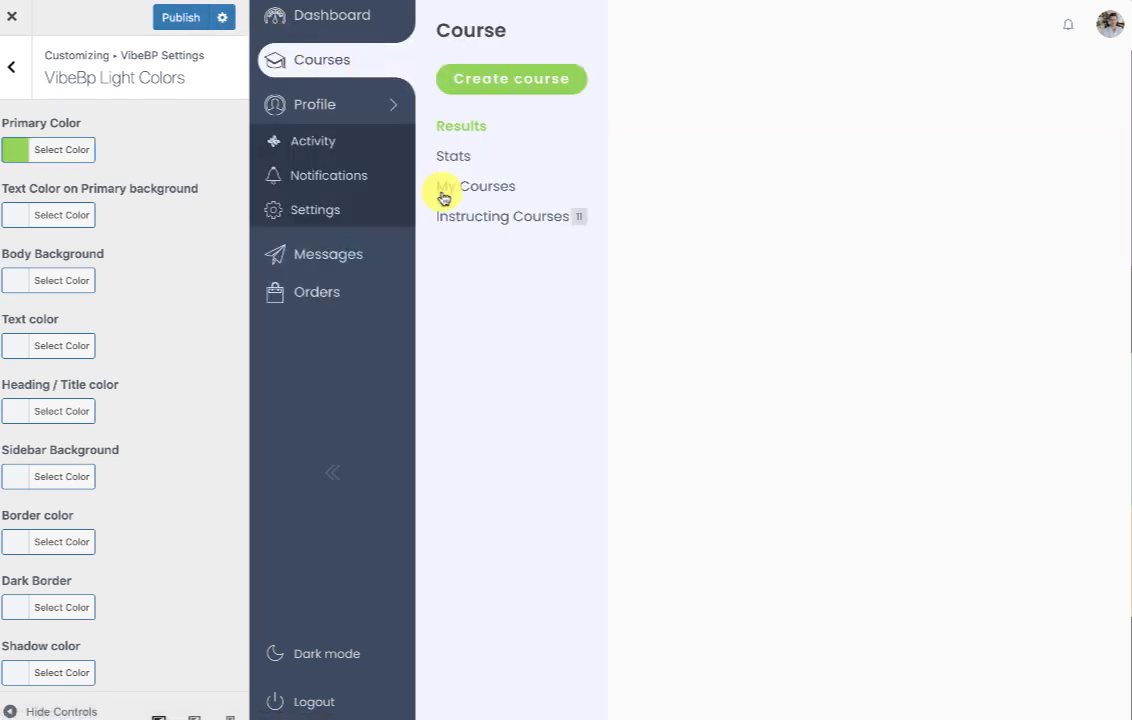
click(172, 18)
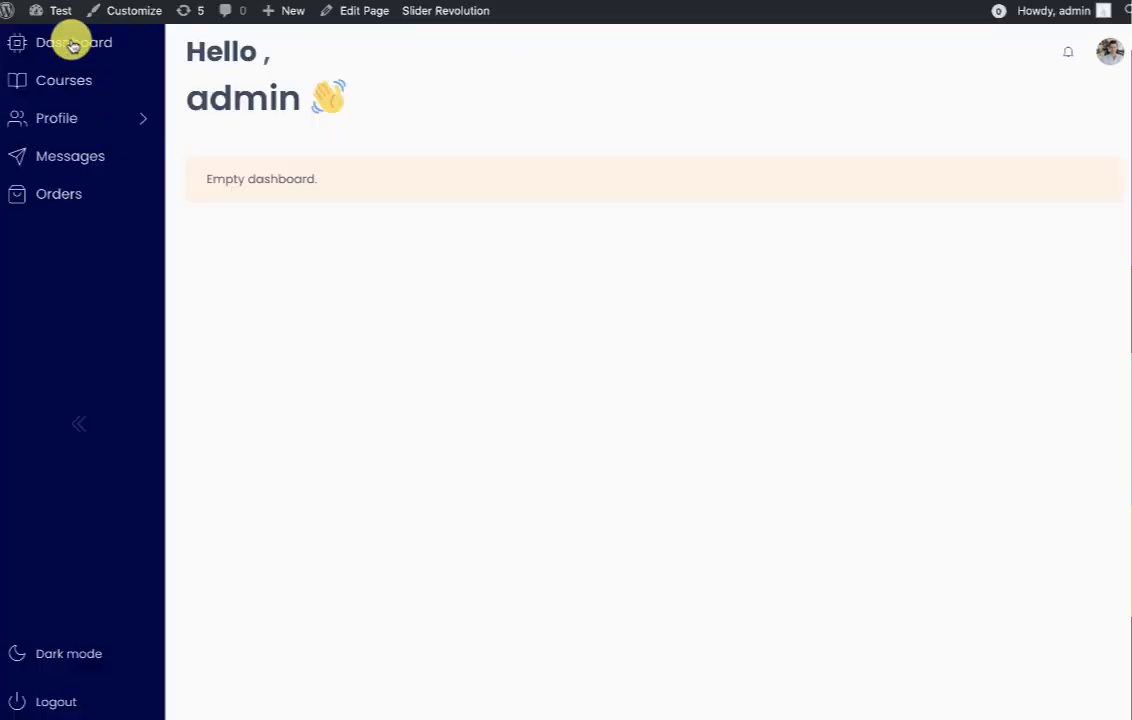
Browse the Courses page, reopen the Customizer, then return to the dashboard and reveal the Appearance submenu.
click(45, 118)
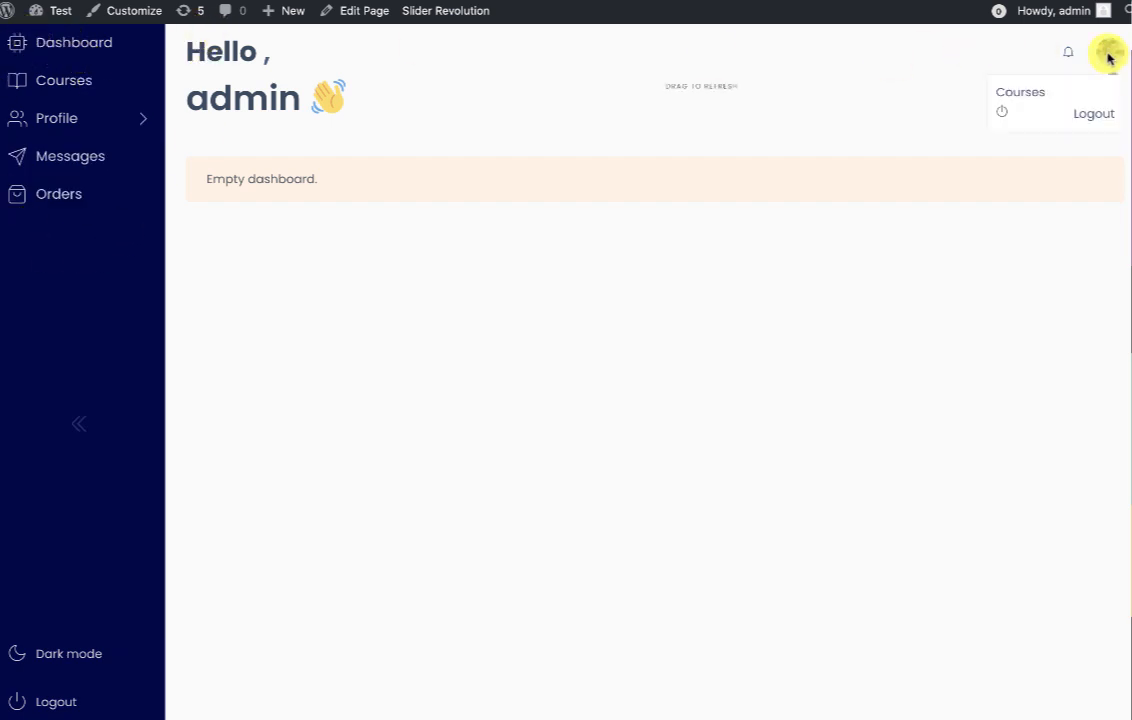
click(1010, 108)
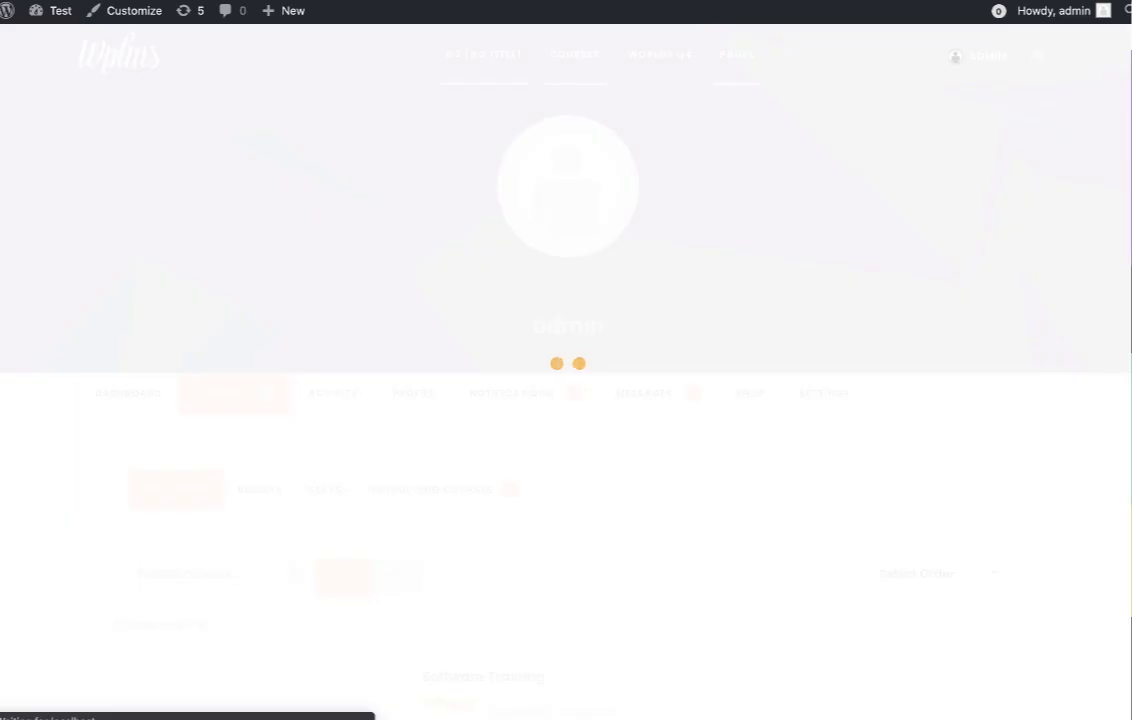
scroll(290, 475, down, 3)
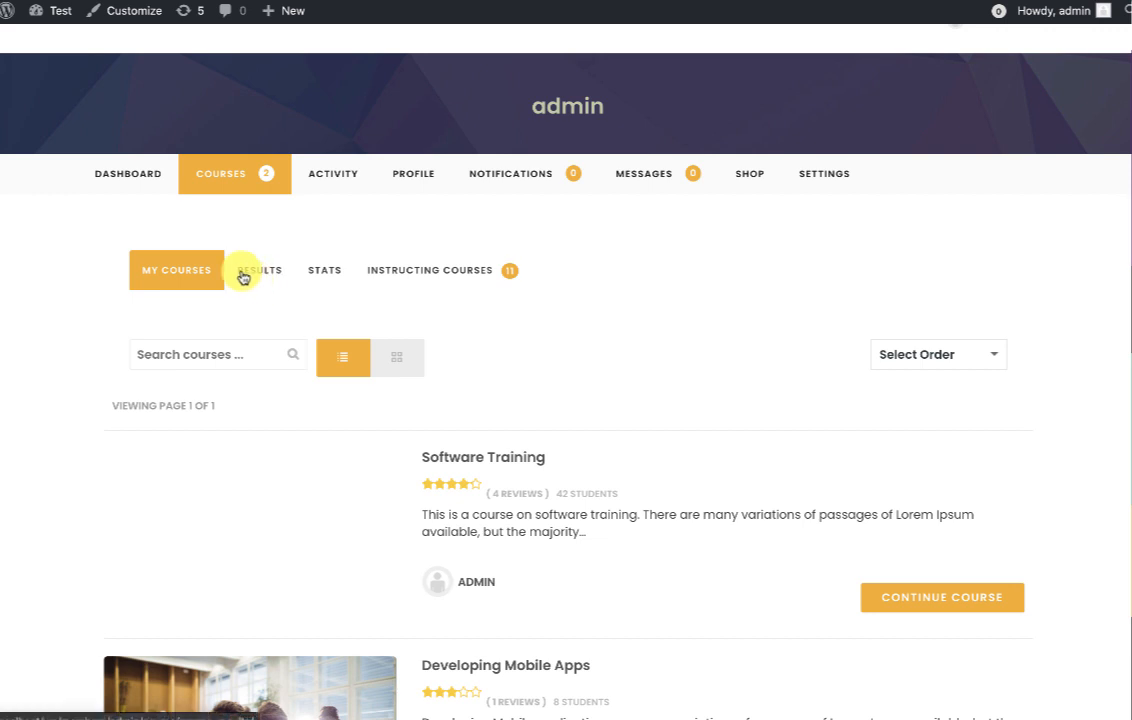
scroll(488, 286, up, 3)
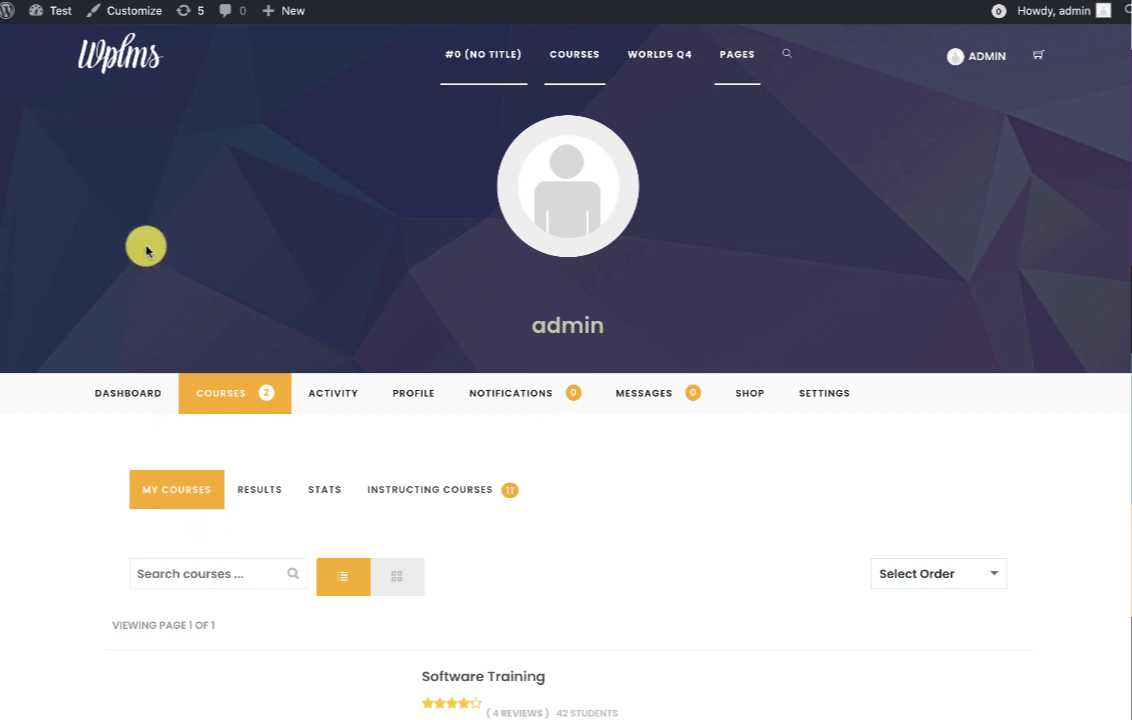
click(116, 11)
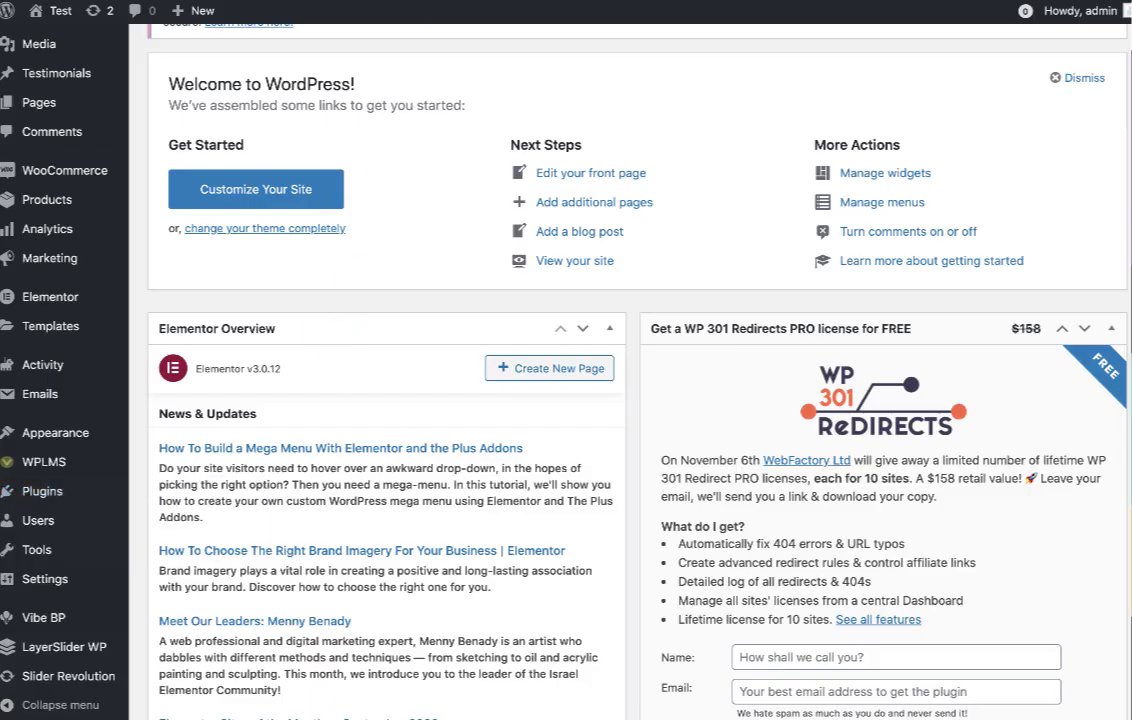
scroll(384, 376, down, 1)
mouse_move(86, 446)
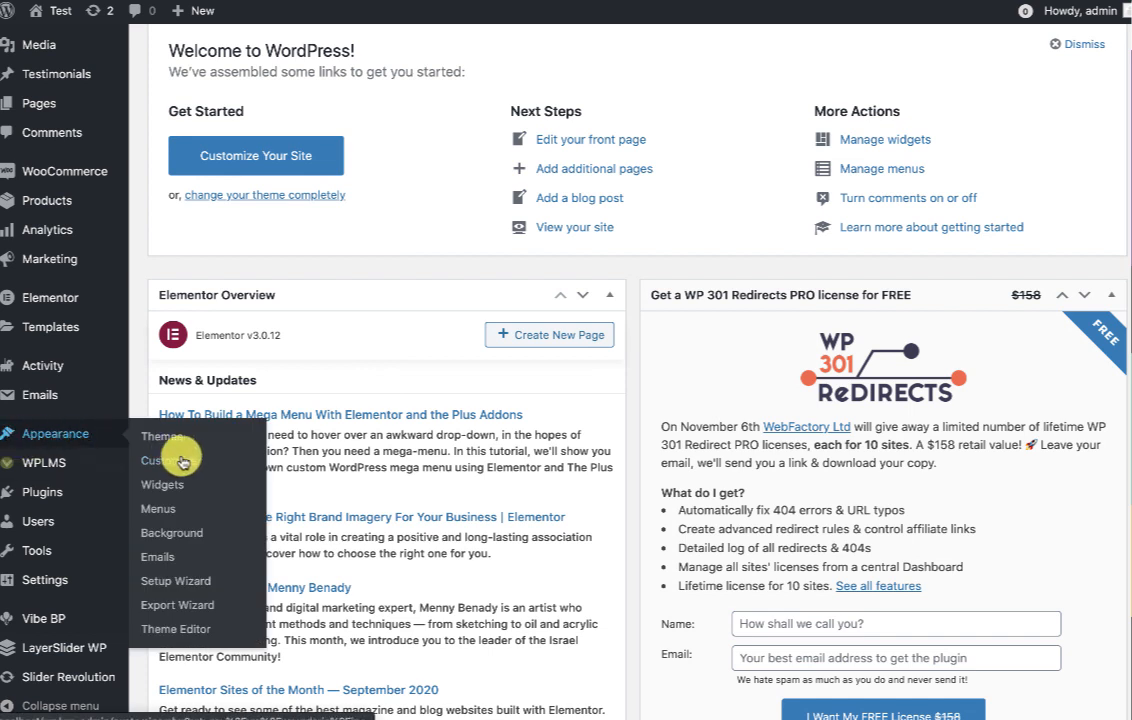
Launch the WPLMS Setup Wizard and choose the One App for eLearning demo style.
click(178, 581)
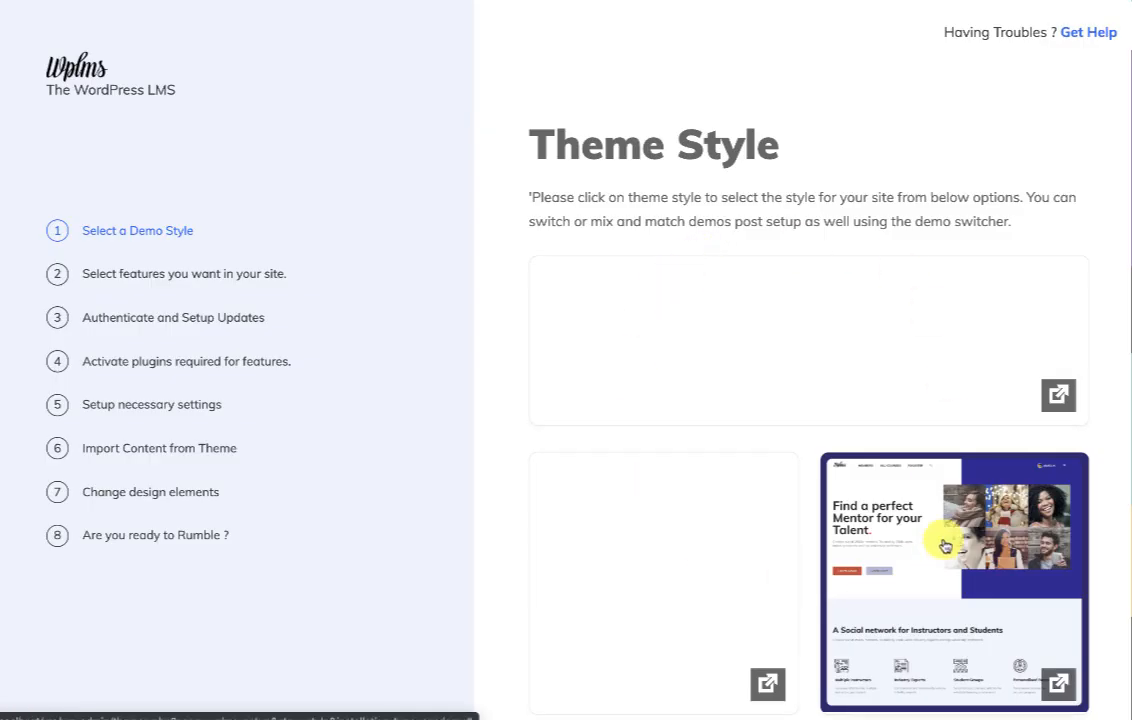
scroll(945, 541, down, 2)
scroll(945, 545, down, 2)
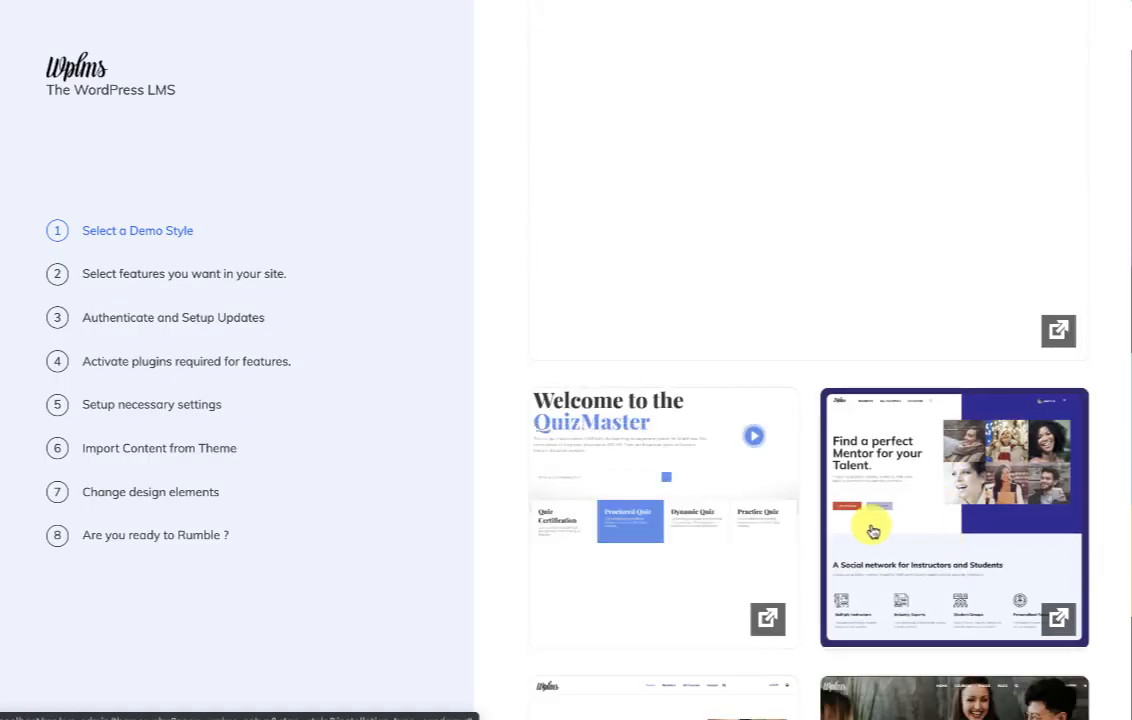
scroll(786, 558, down, 2)
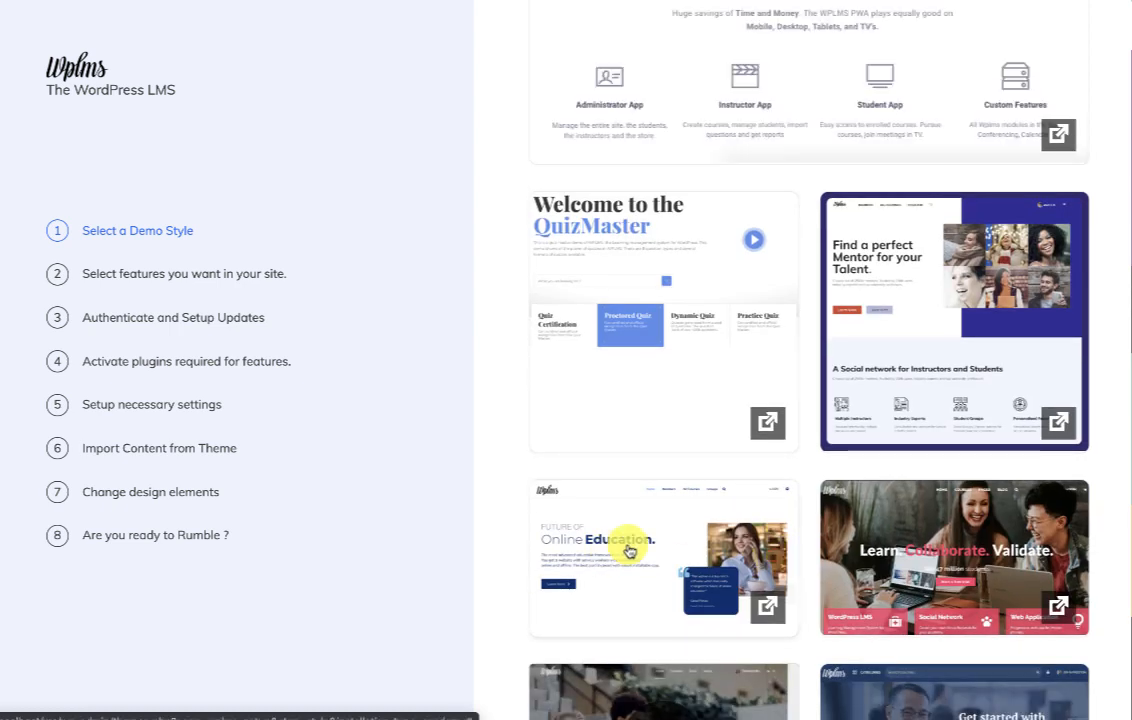
scroll(687, 567, up, 1)
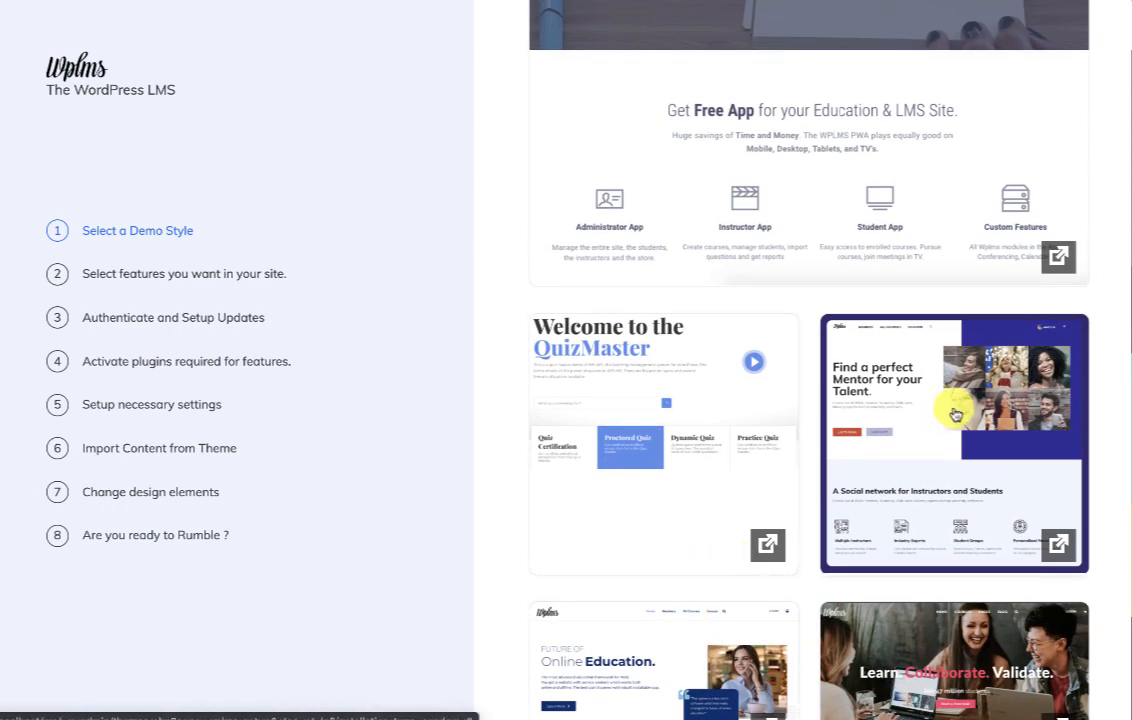
scroll(950, 404, up, 2)
scroll(737, 237, up, 2)
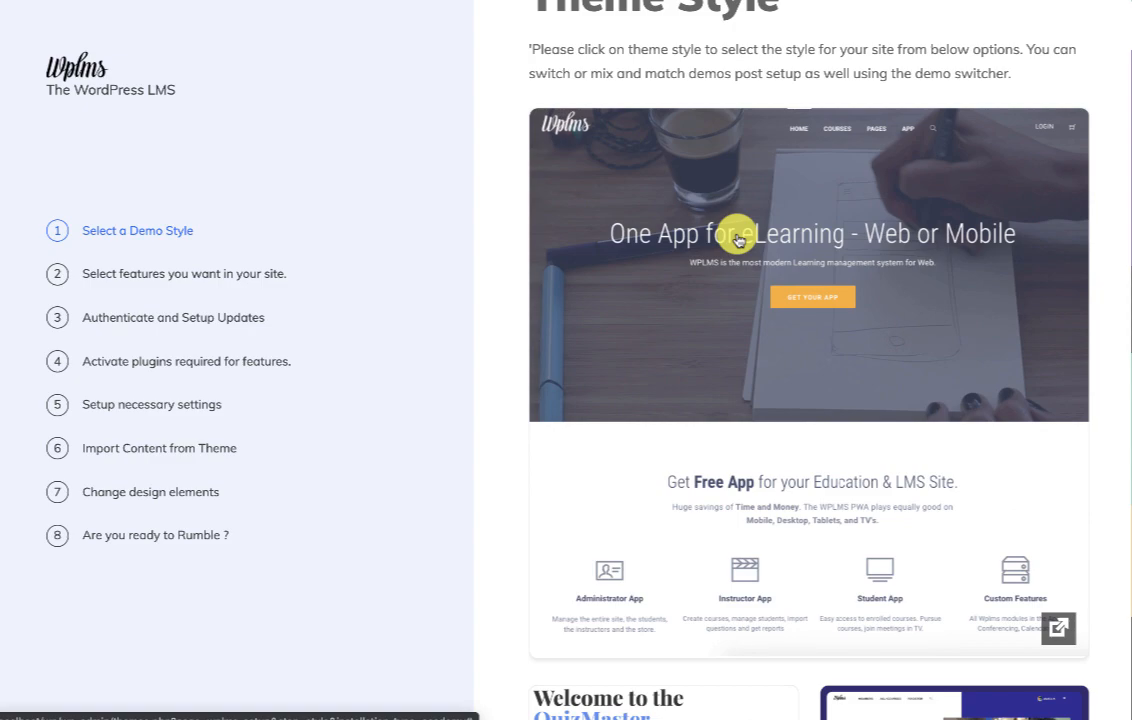
click(874, 253)
scroll(875, 258, down, 12)
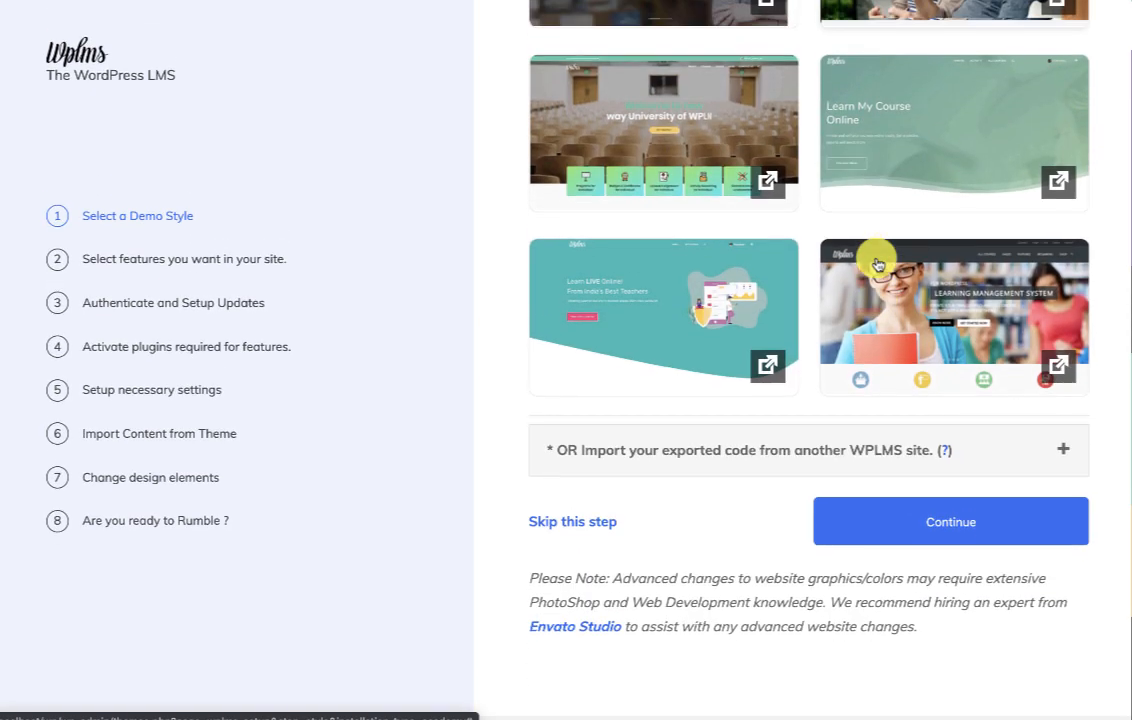
click(900, 530)
Add the Calendar and Drive features to the site.
scroll(642, 543, down, 10)
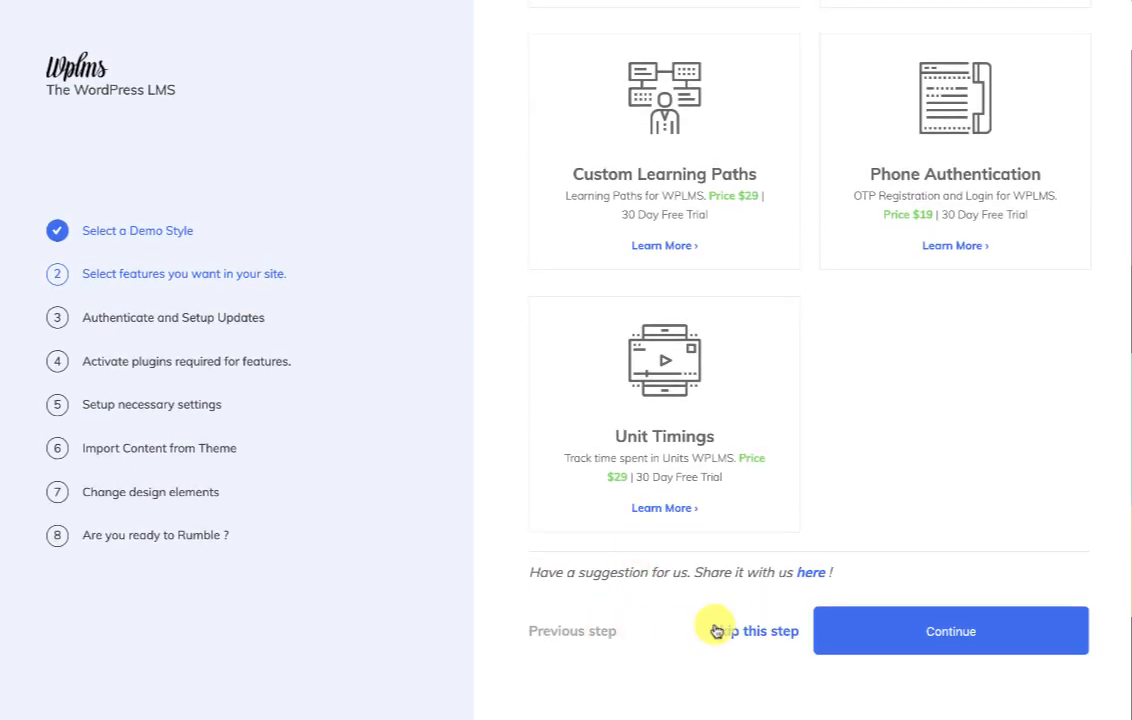
scroll(735, 622, up, 10)
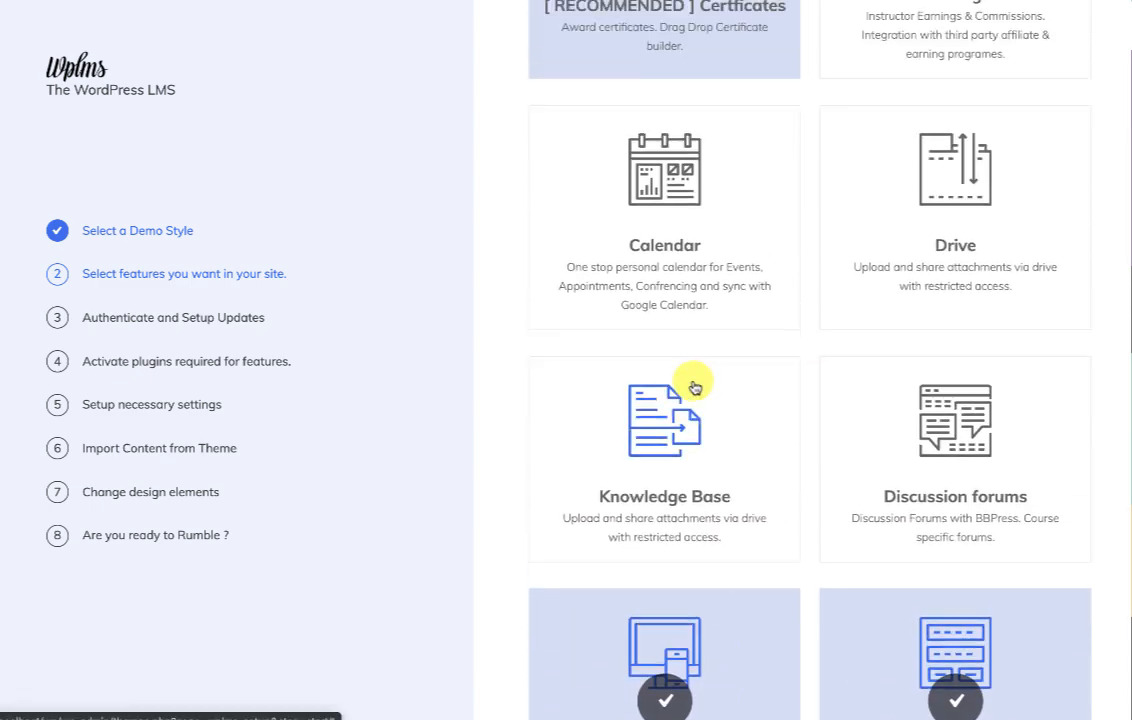
scroll(695, 388, up, 3)
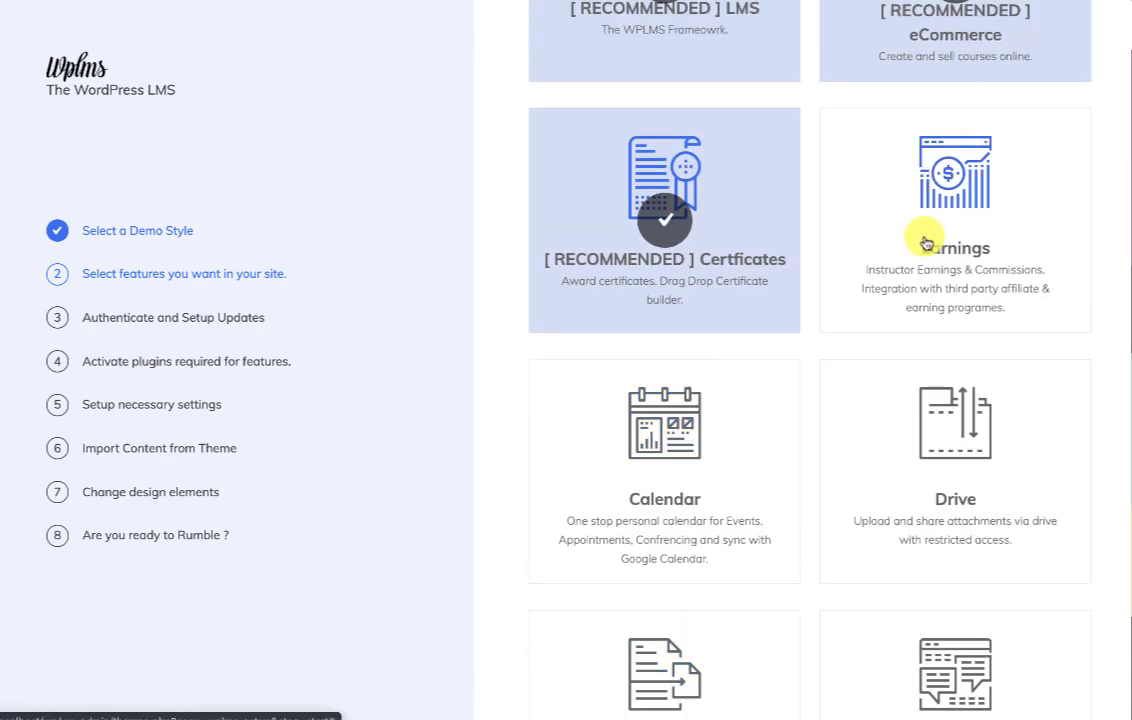
click(662, 450)
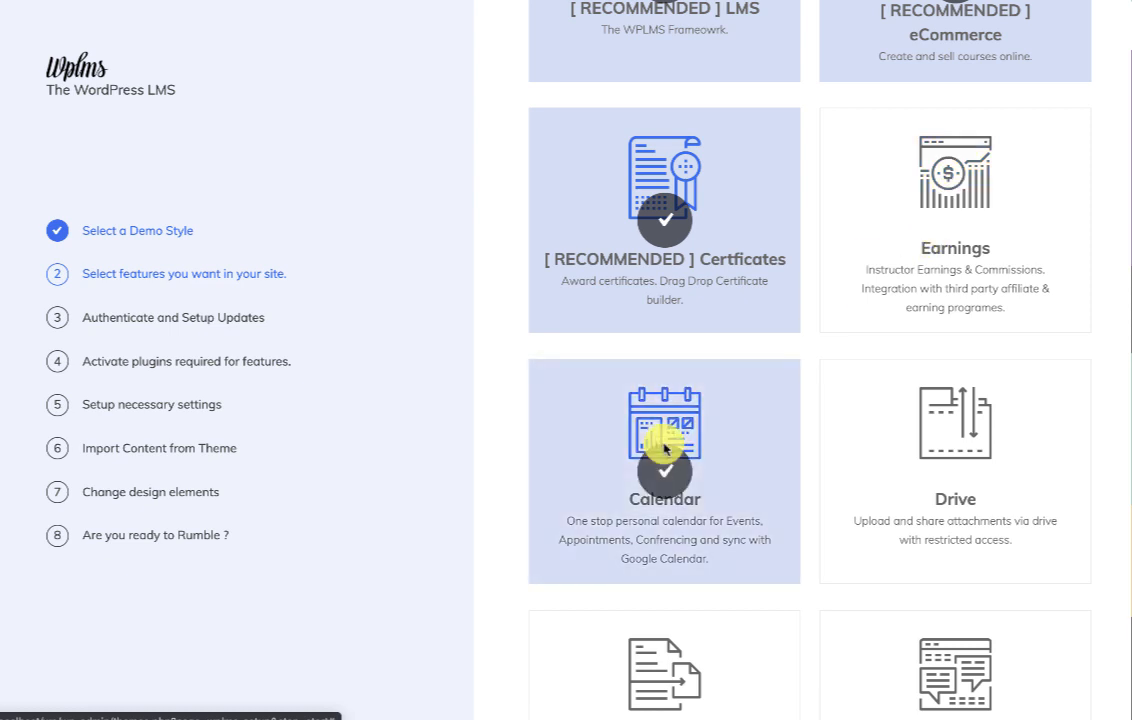
click(940, 455)
scroll(1007, 457, down, 3)
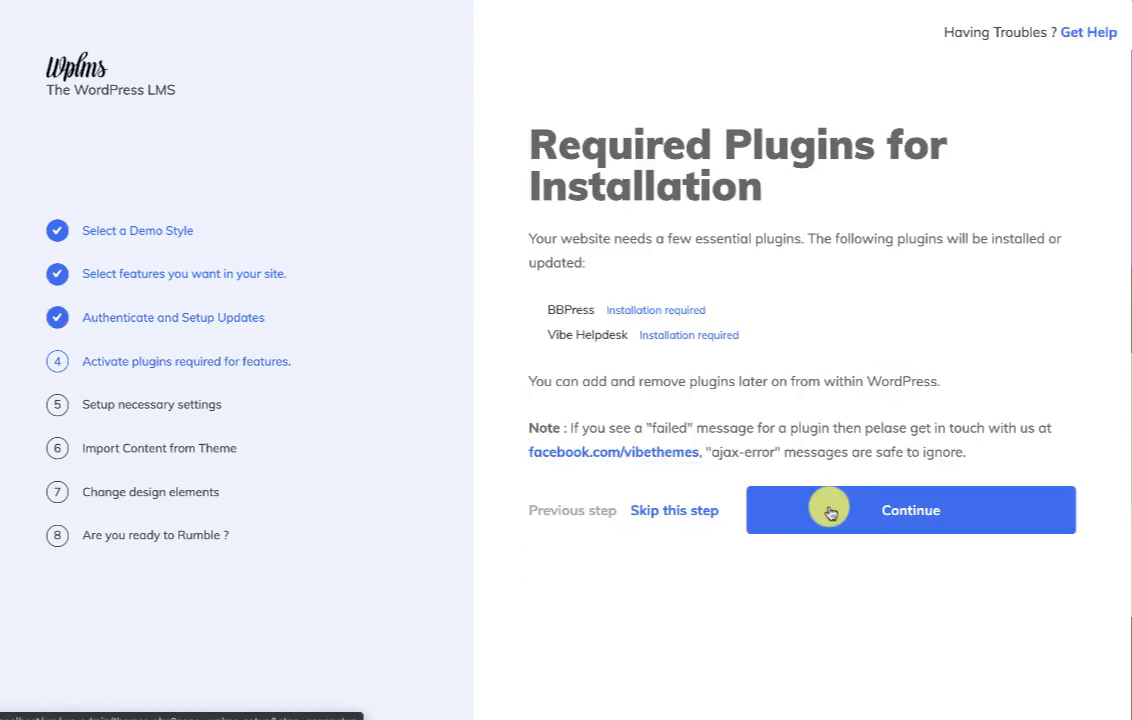
Continue past the required plugins and skip the pages and layouts setup.
click(826, 510)
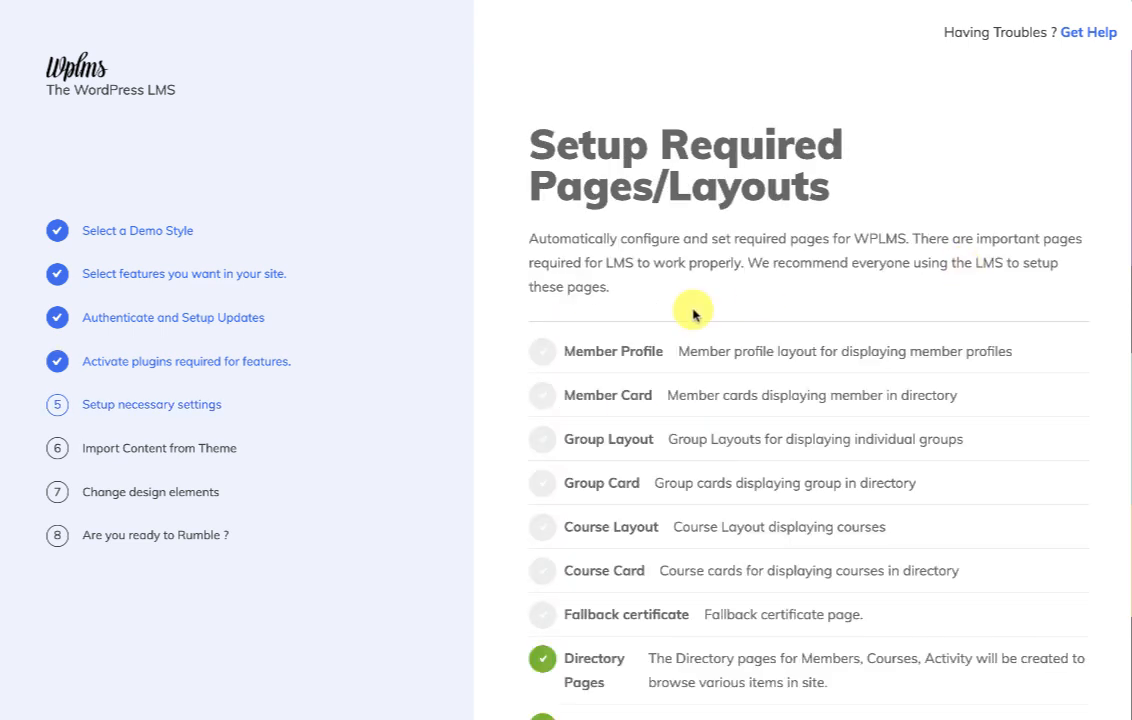
scroll(690, 312, down, 2)
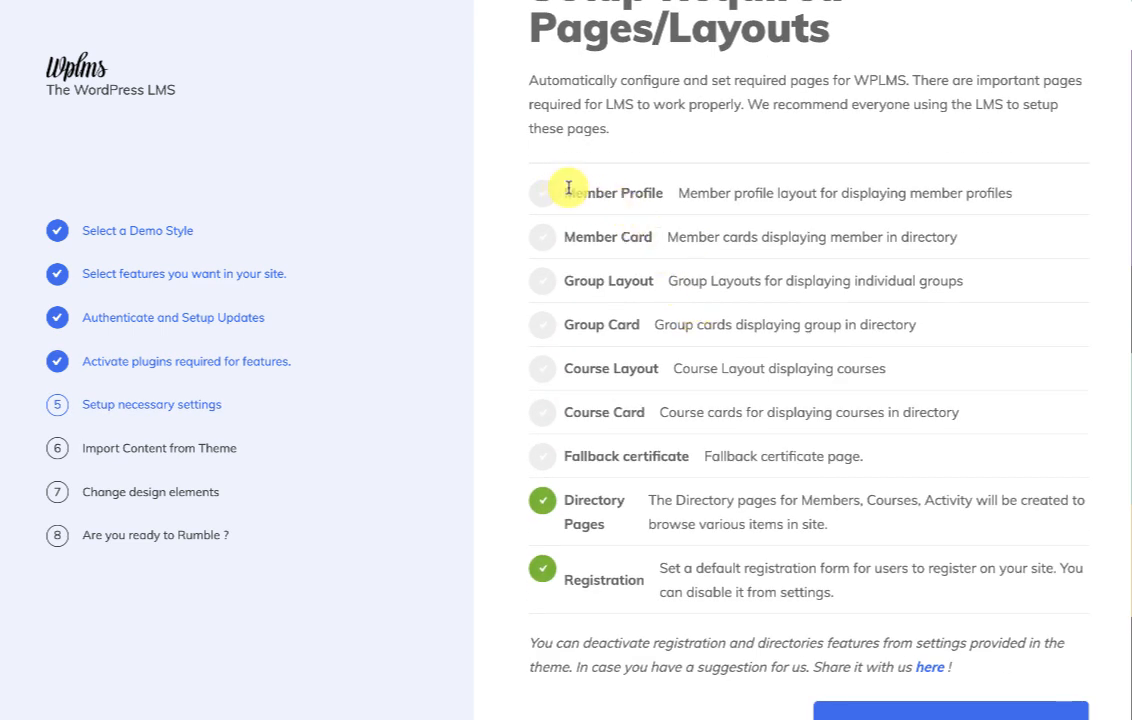
drag(567, 187, 663, 386)
scroll(663, 386, down, 1)
click(755, 636)
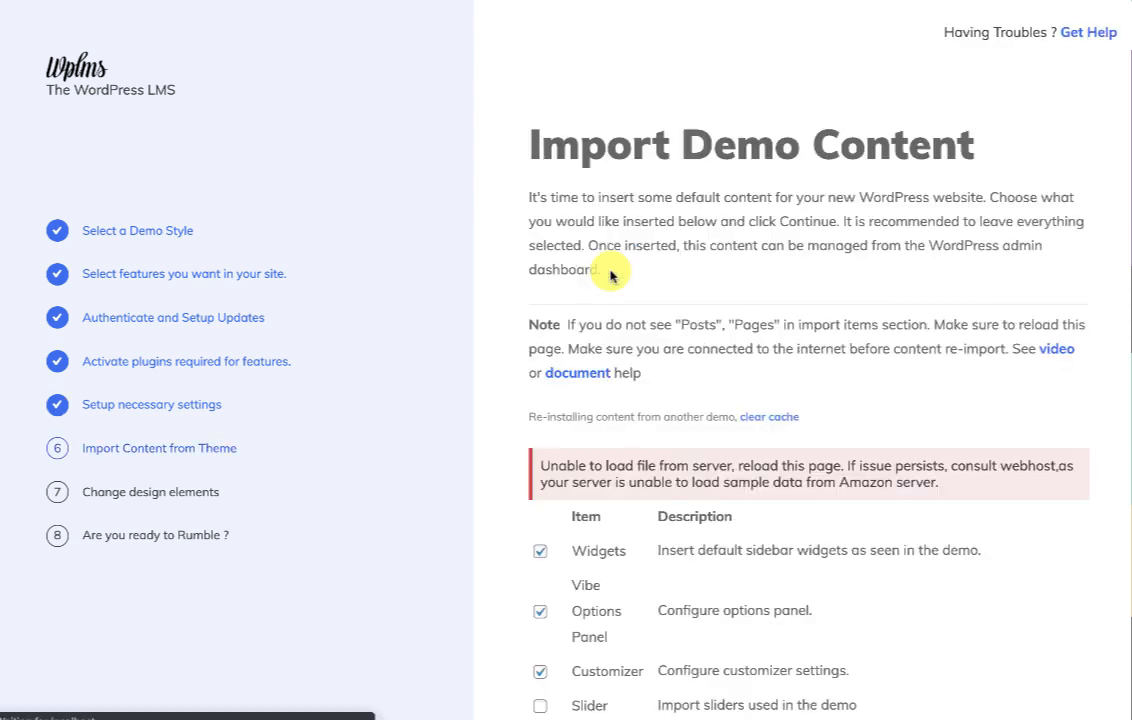
Reload the page after the demo items fail to load.
scroll(611, 276, down, 2)
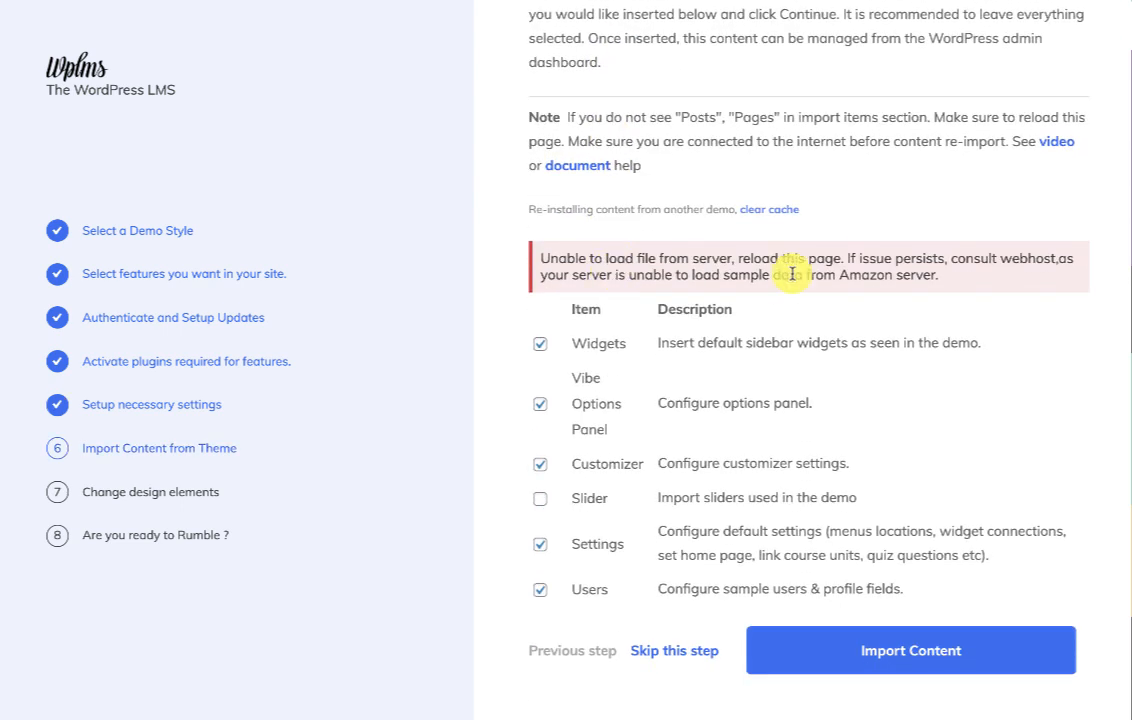
drag(570, 258, 816, 258)
right_click(974, 230)
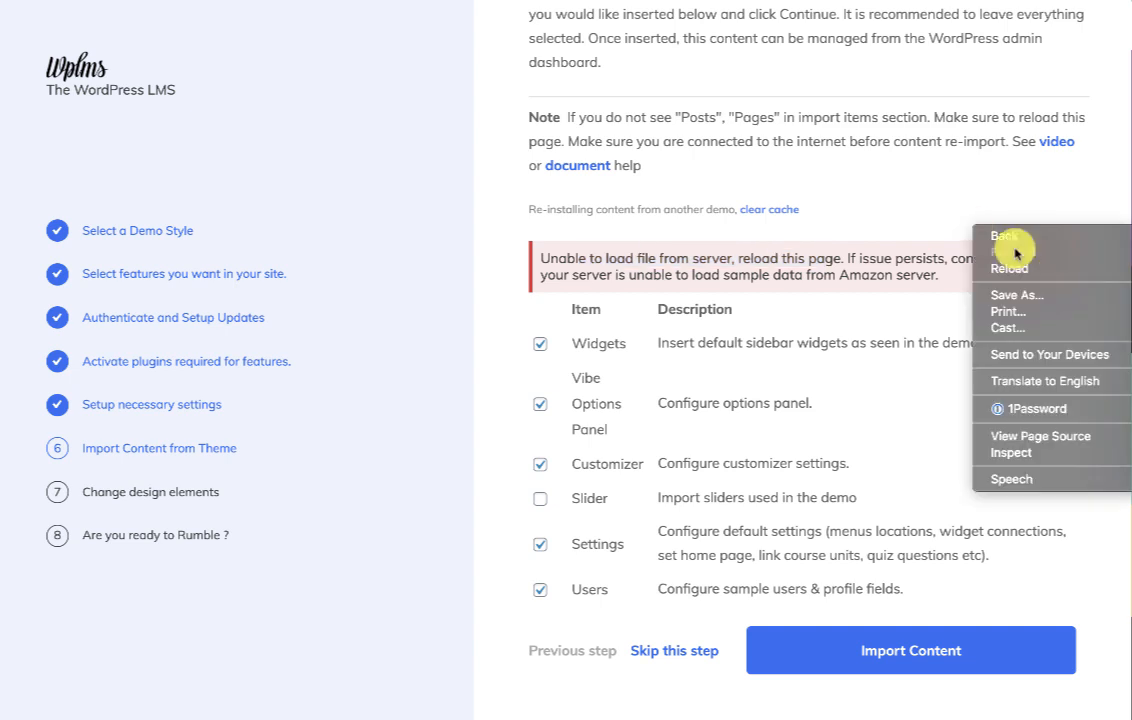
click(1033, 270)
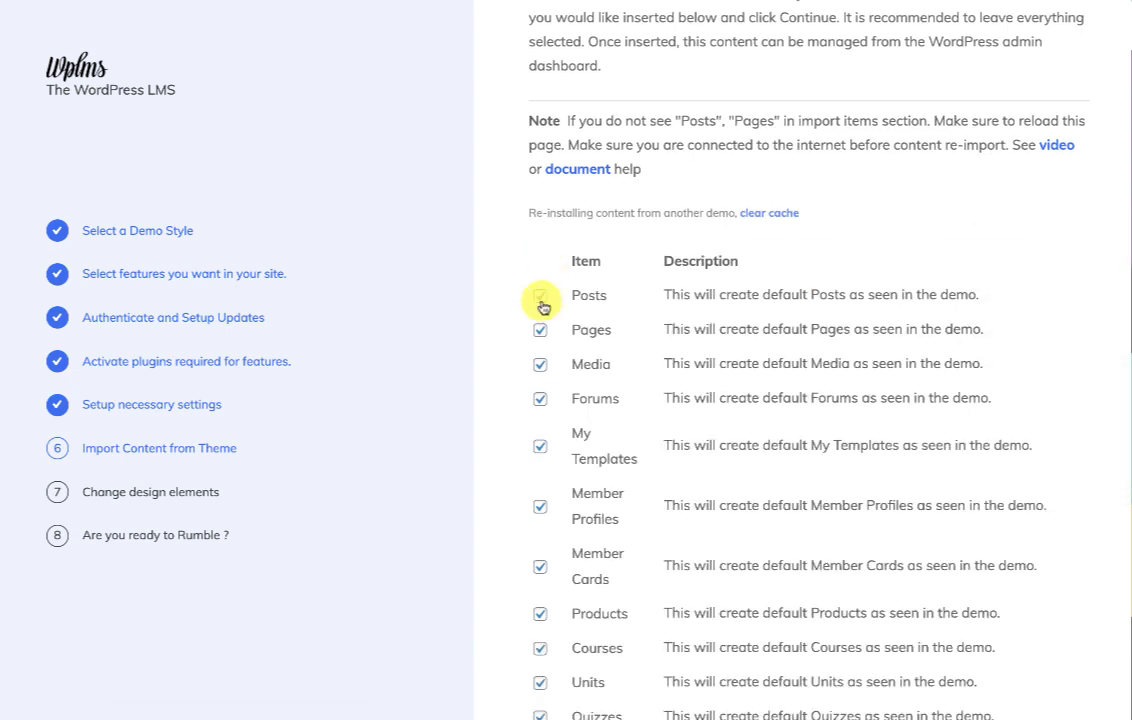
Exclude Pages, Media, Forums, Certificate Template, BuddyPress Emails and Testimonials, then import the demo content.
click(540, 331)
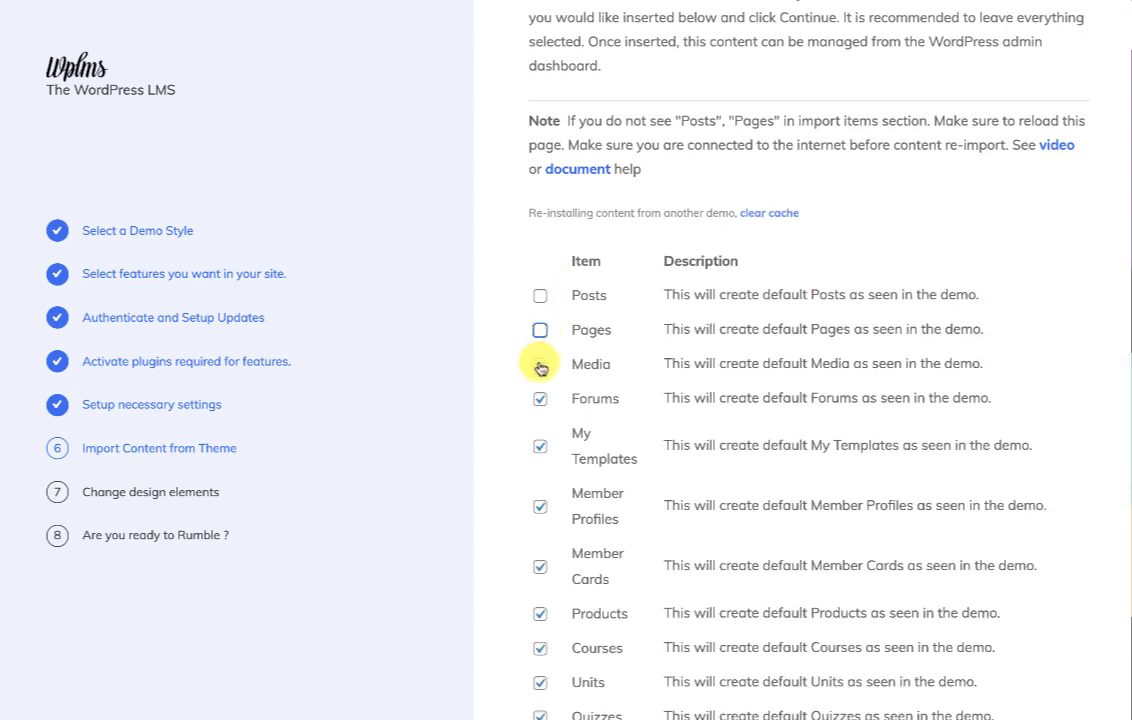
click(540, 365)
click(540, 400)
scroll(540, 403, down, 3)
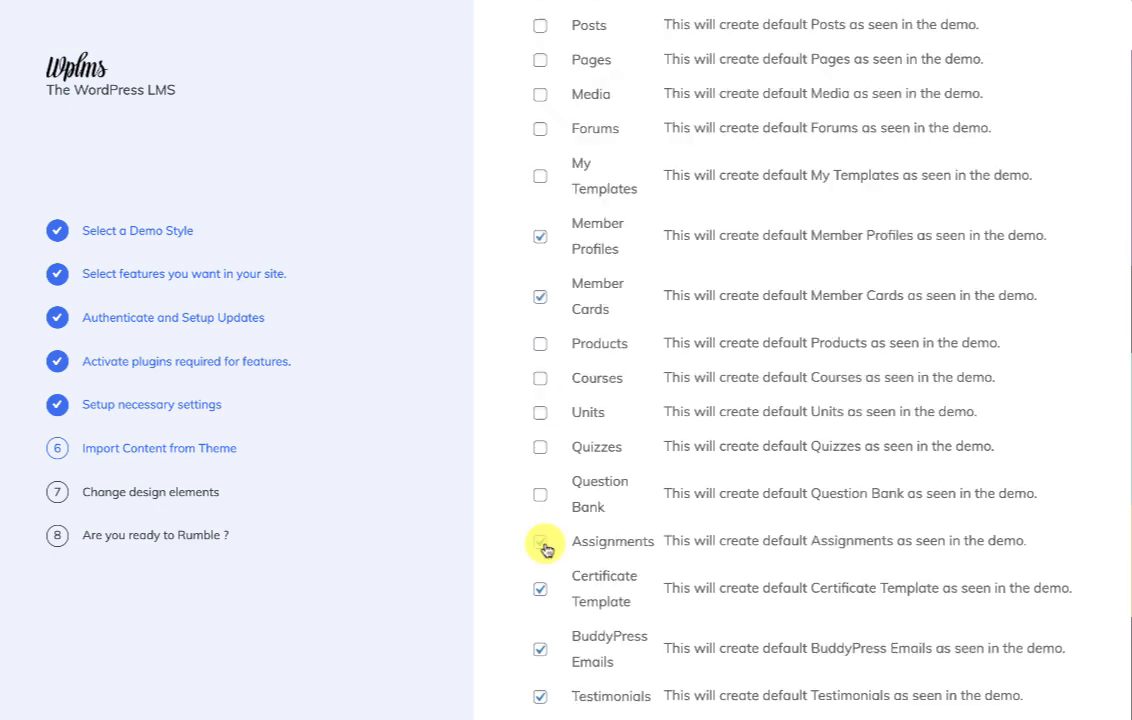
scroll(545, 549, down, 3)
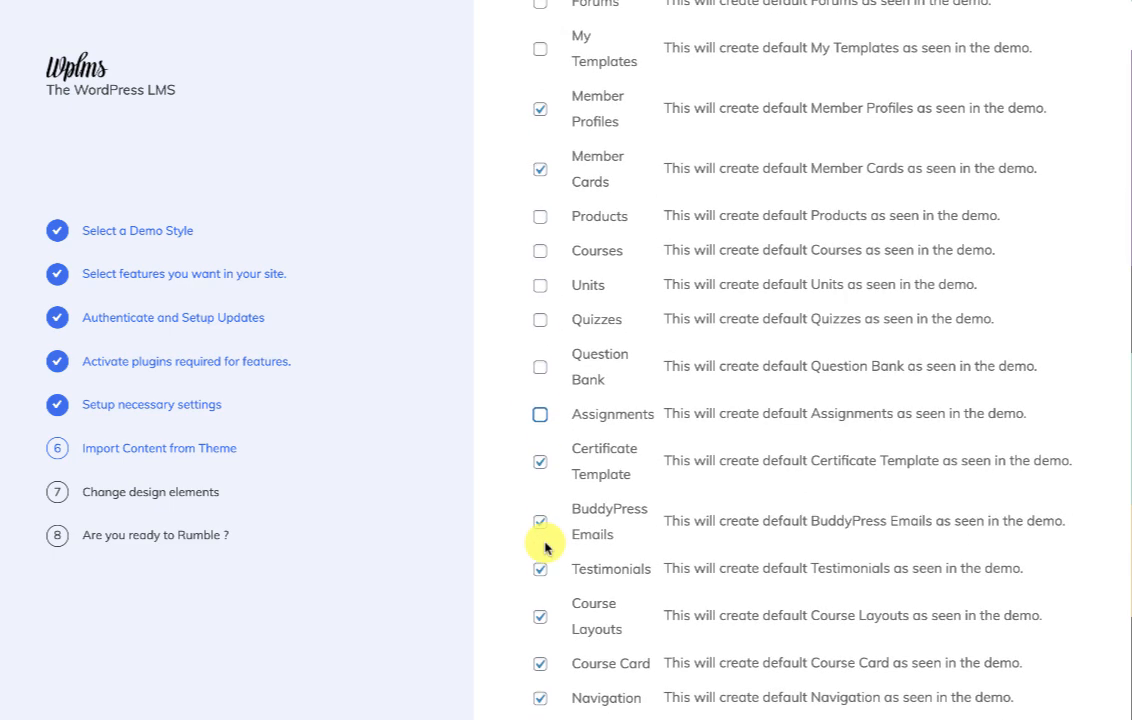
click(540, 460)
click(540, 521)
scroll(519, 481, down, 2)
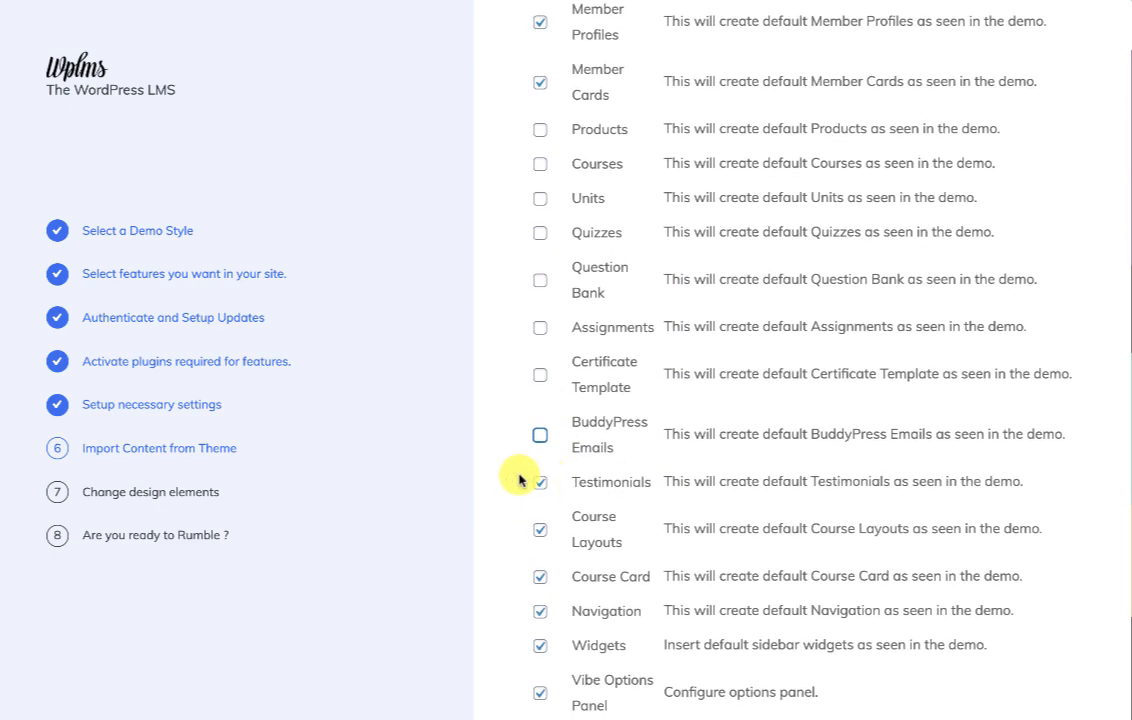
click(540, 482)
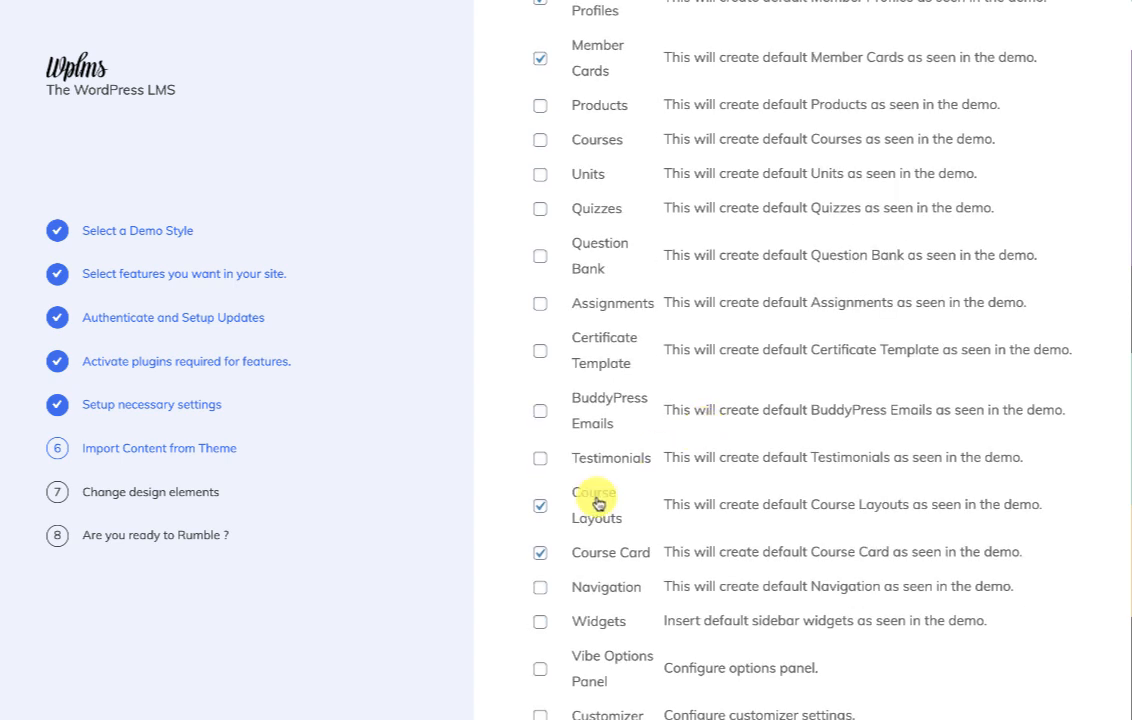
scroll(670, 164, up, 2)
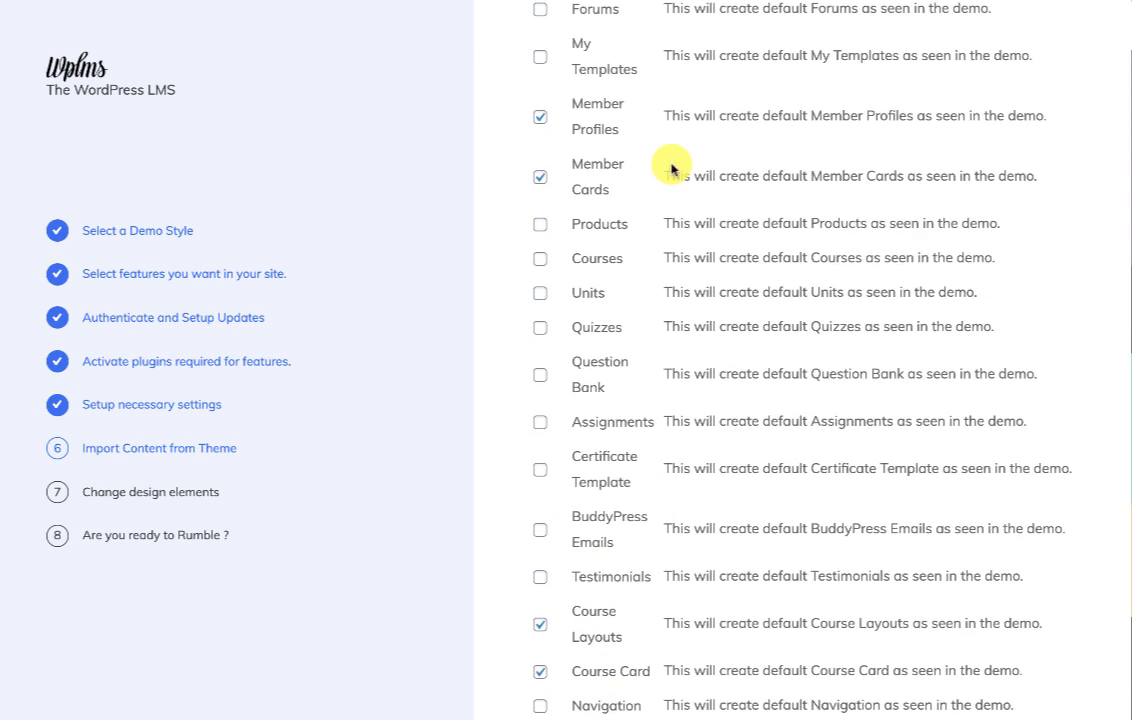
scroll(814, 250, down, 5)
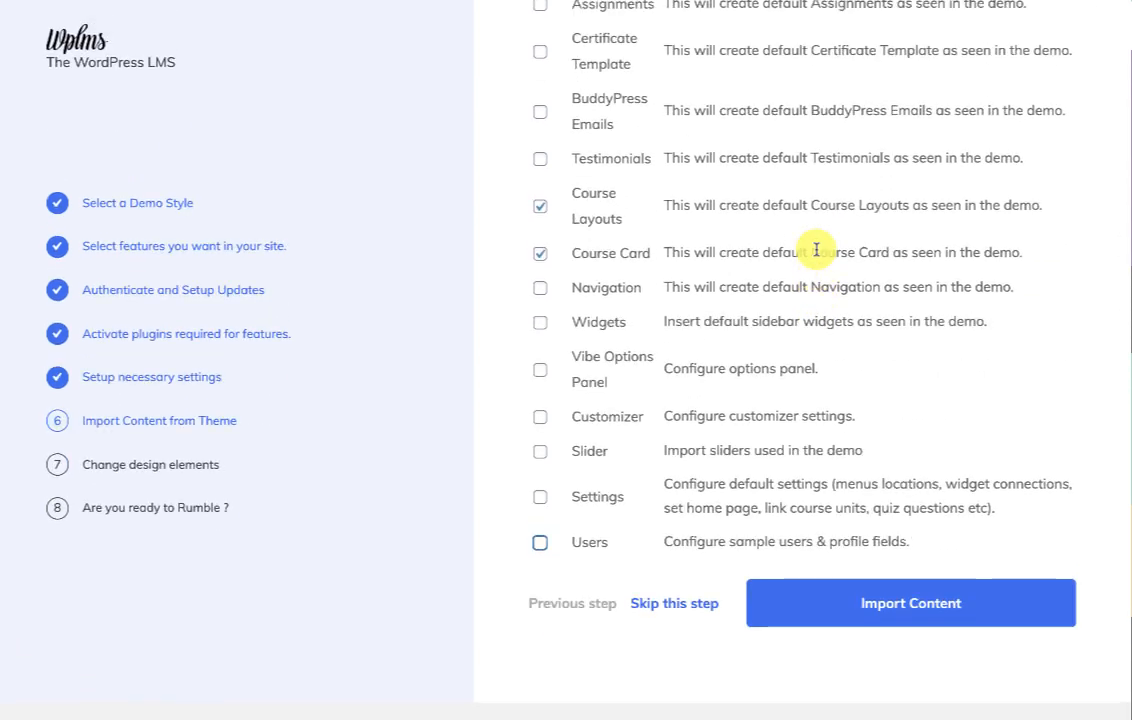
click(843, 637)
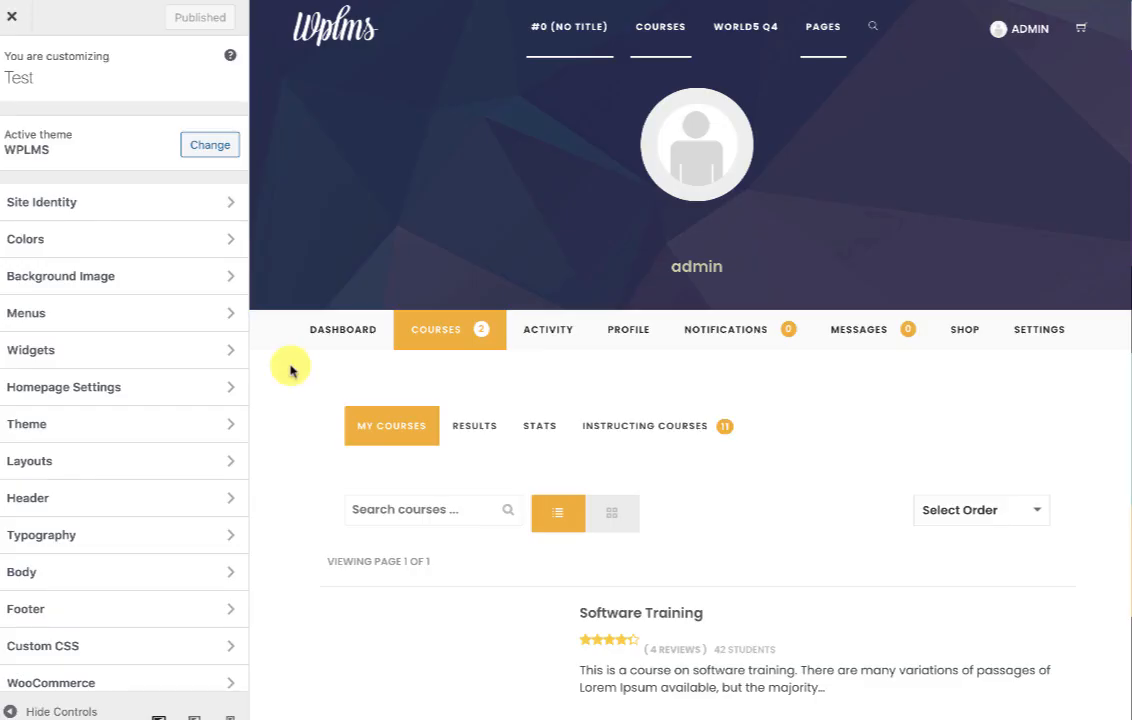
Switch the Customizer's Profile Layout to the CONTENT style and publish it.
click(40, 469)
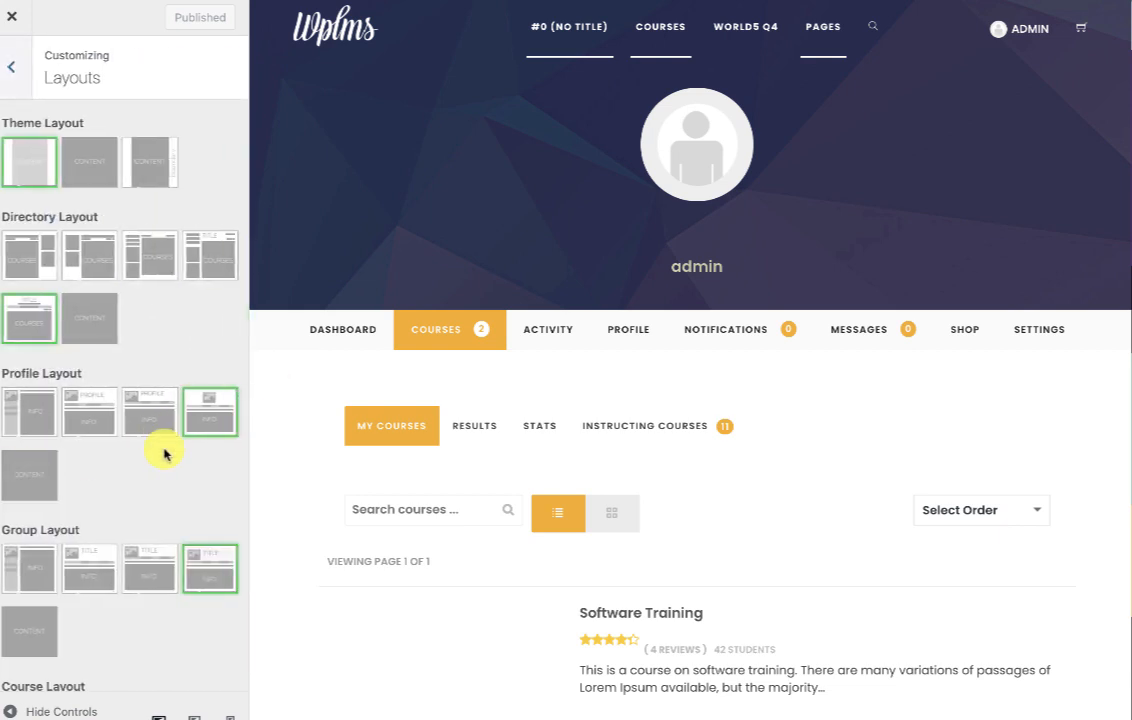
click(18, 461)
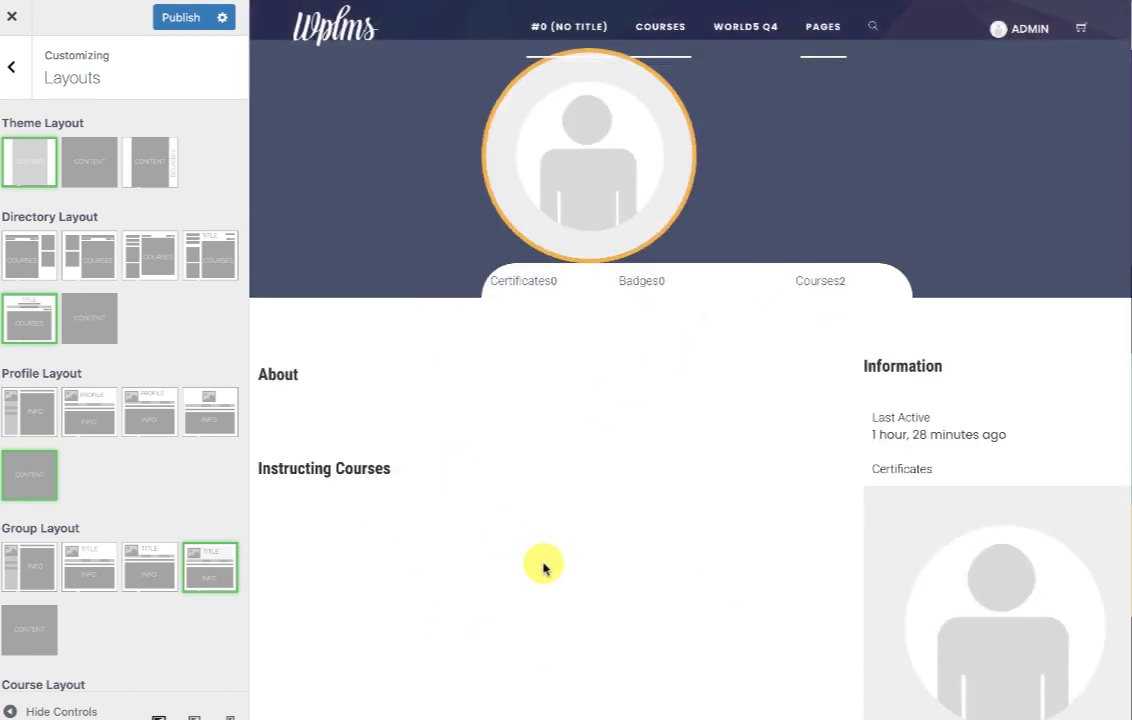
click(190, 18)
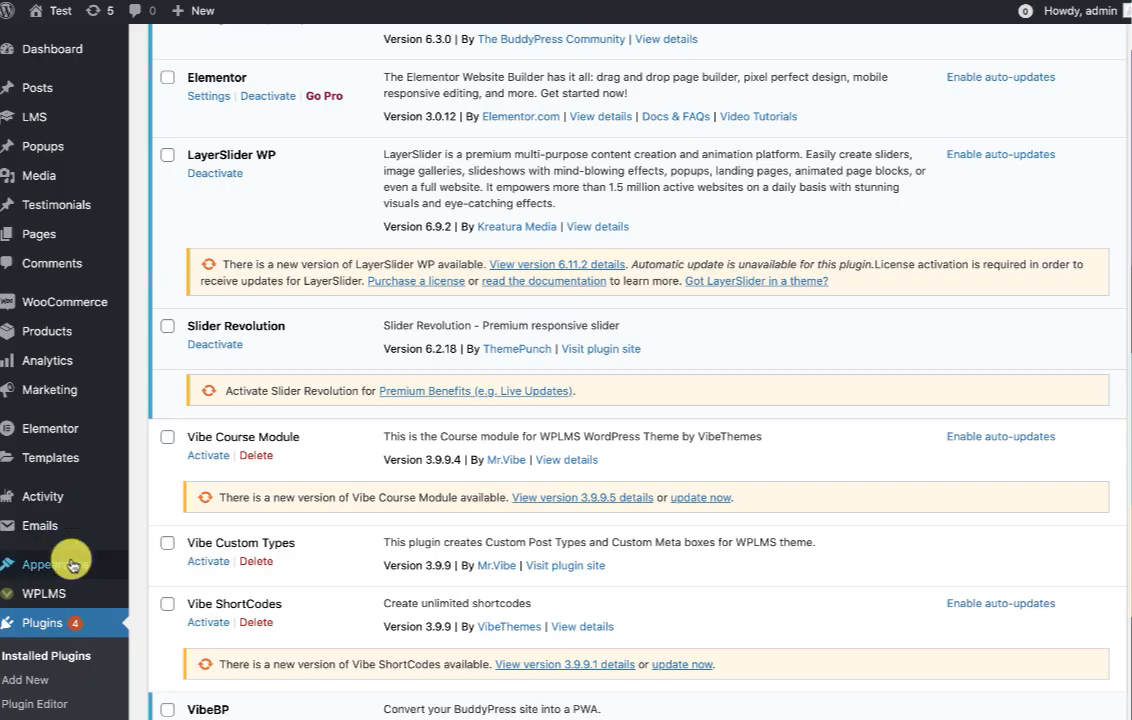
Refresh BuddyPress Navigation from the BuddyPress tab of the Vibe BP settings.
scroll(66, 640, down, 3)
mouse_move(40, 620)
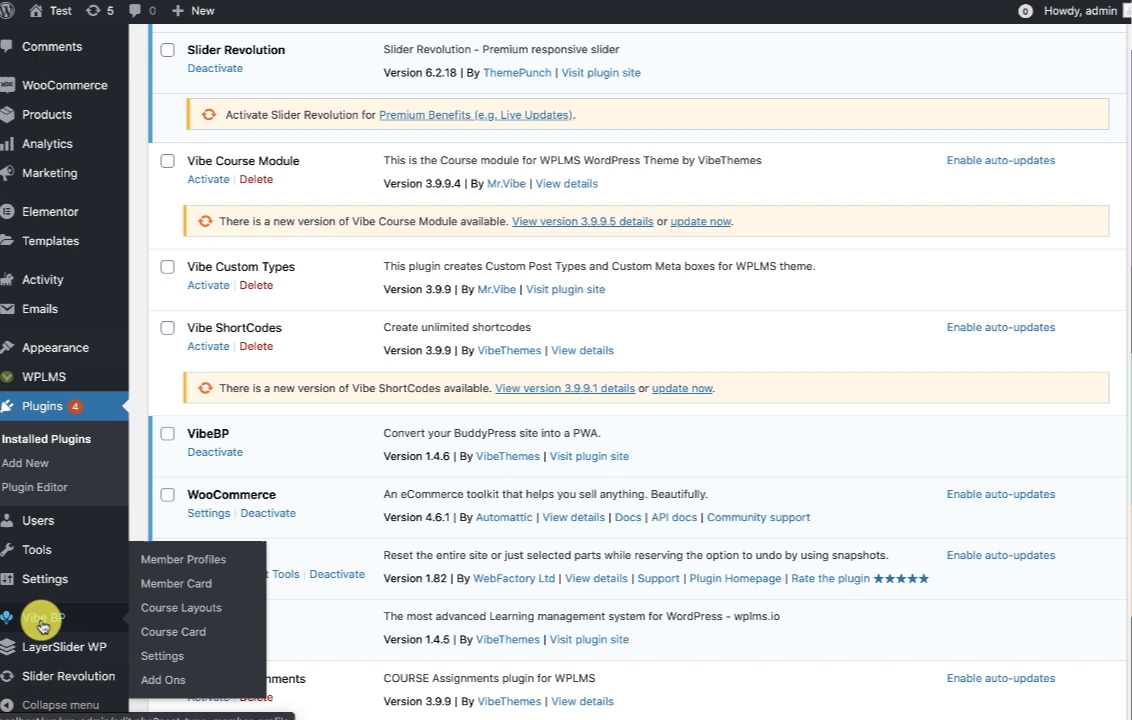
click(160, 656)
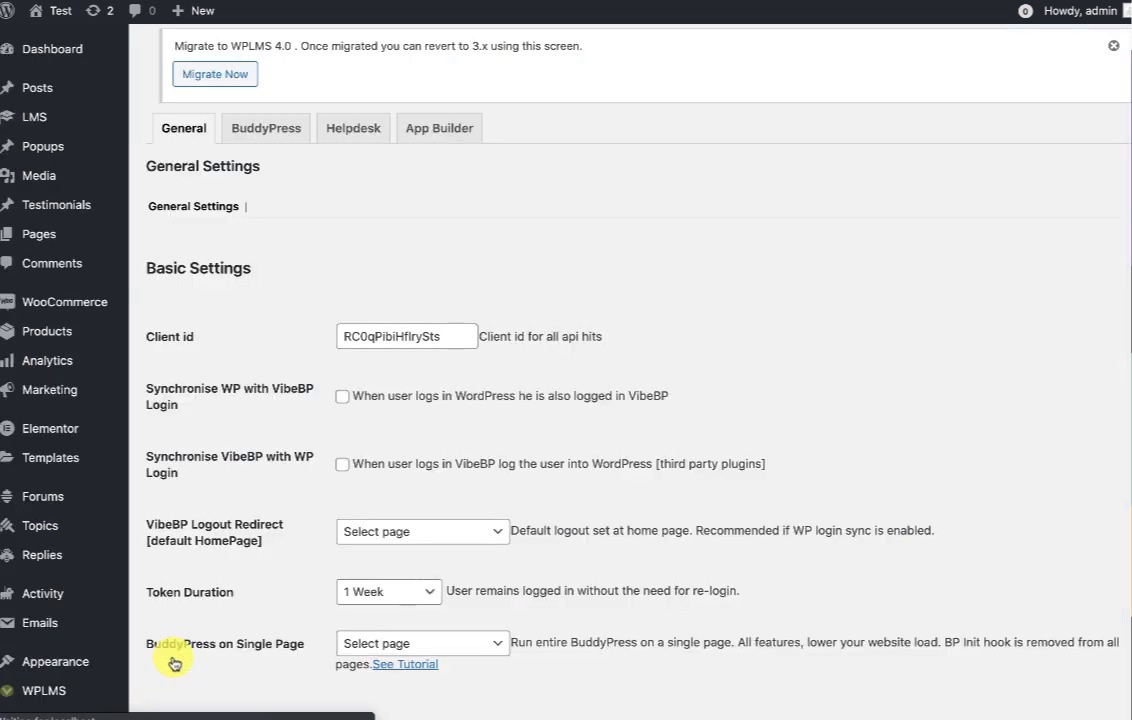
click(254, 121)
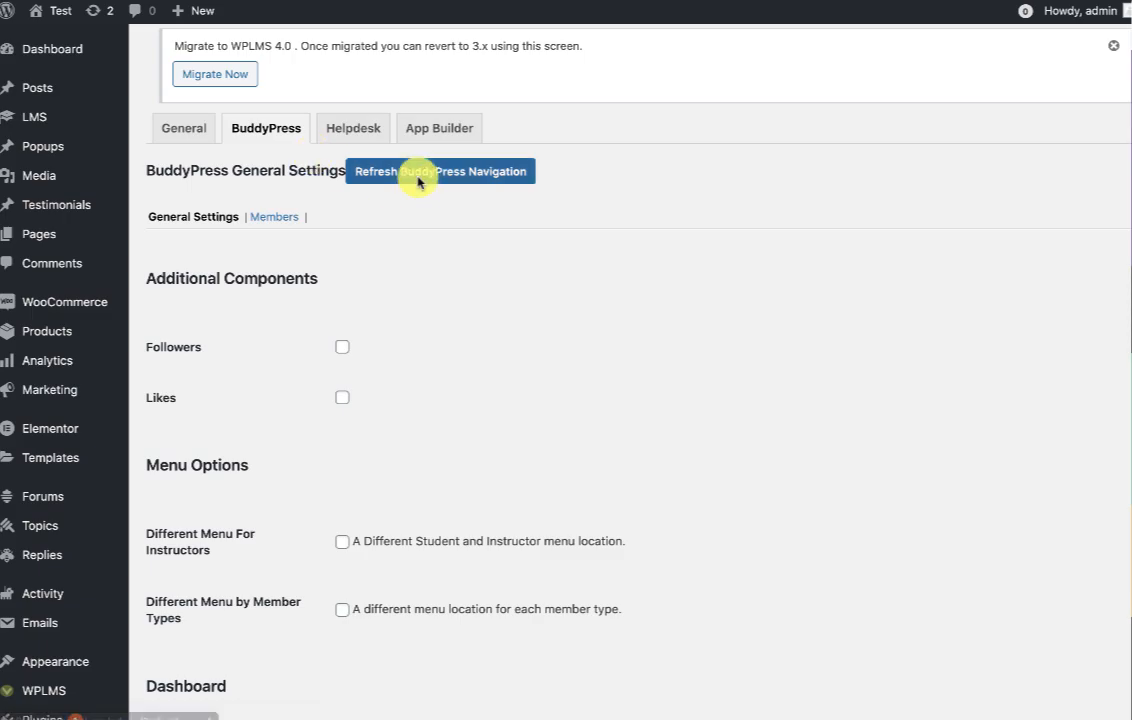
click(418, 180)
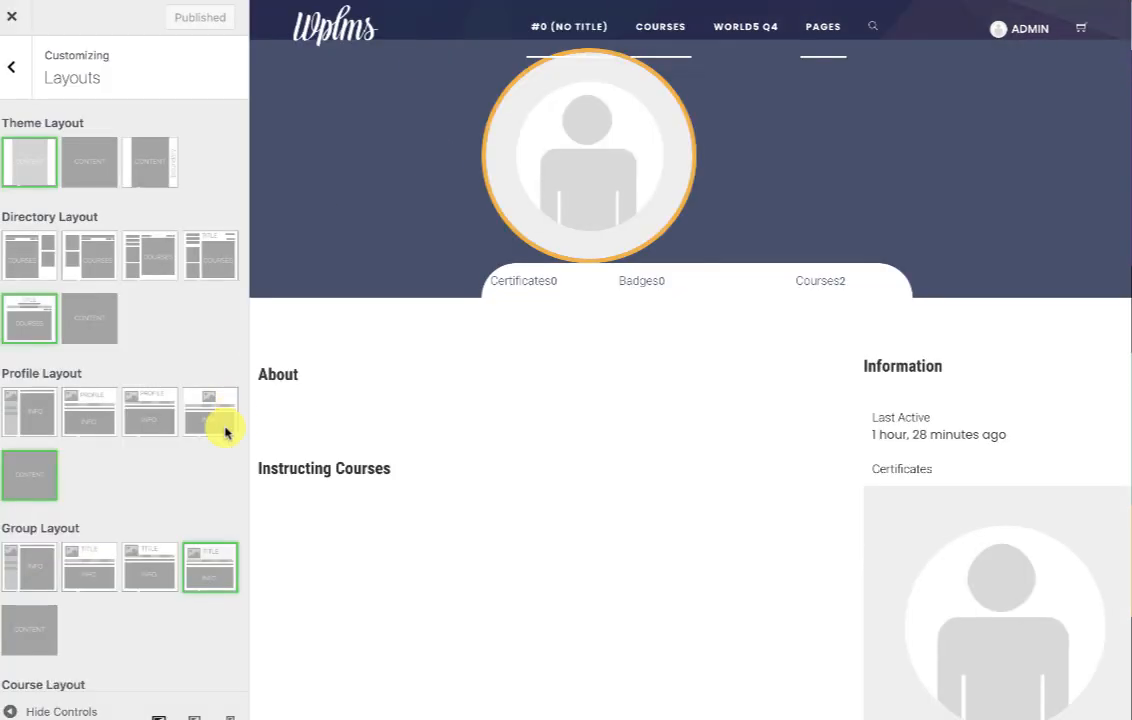
Choose the fourth, tabbed Profile Layout, publish it, and reload the profile page to check it.
click(204, 430)
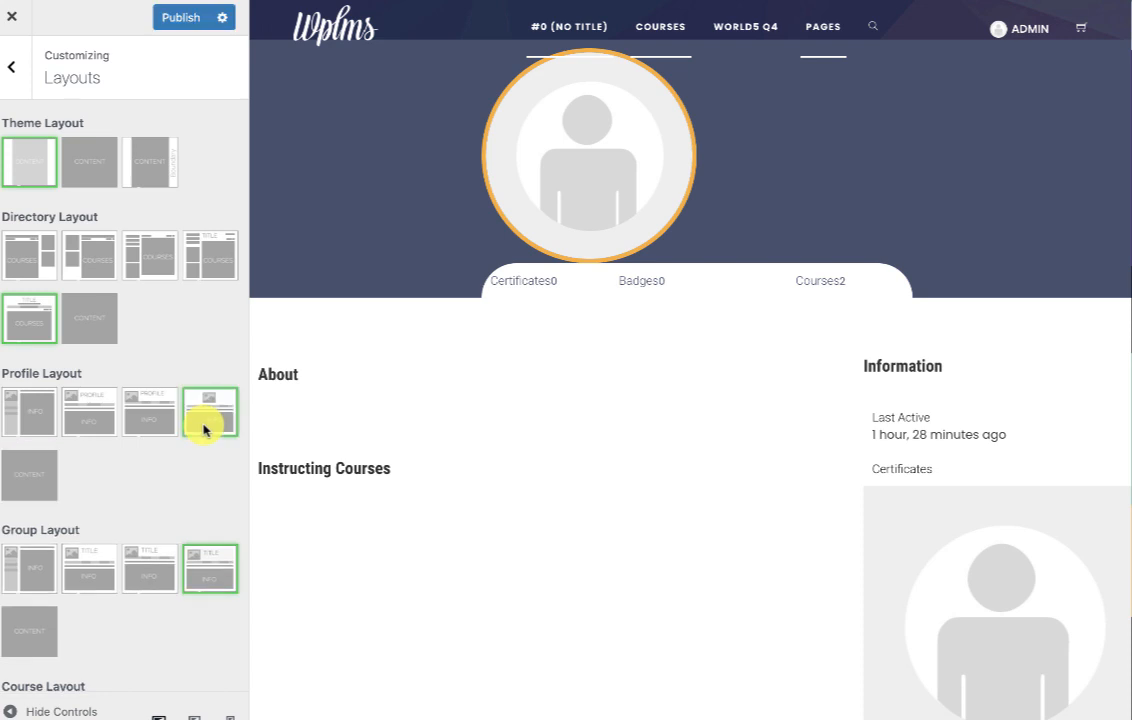
click(175, 18)
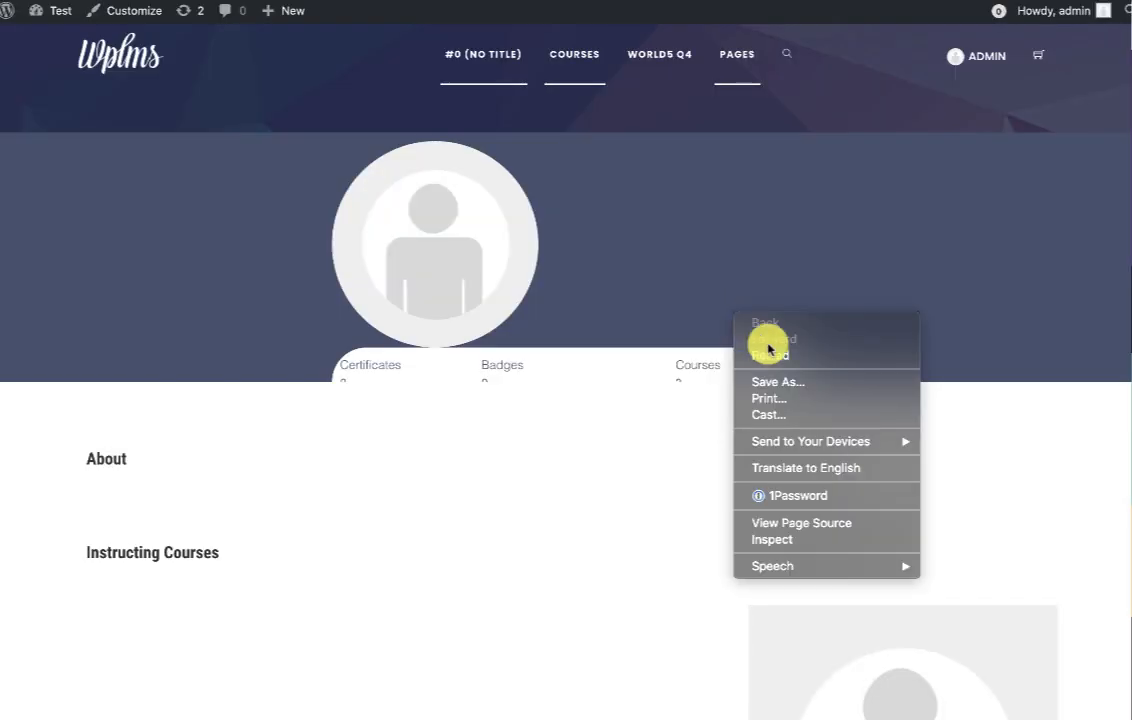
click(771, 355)
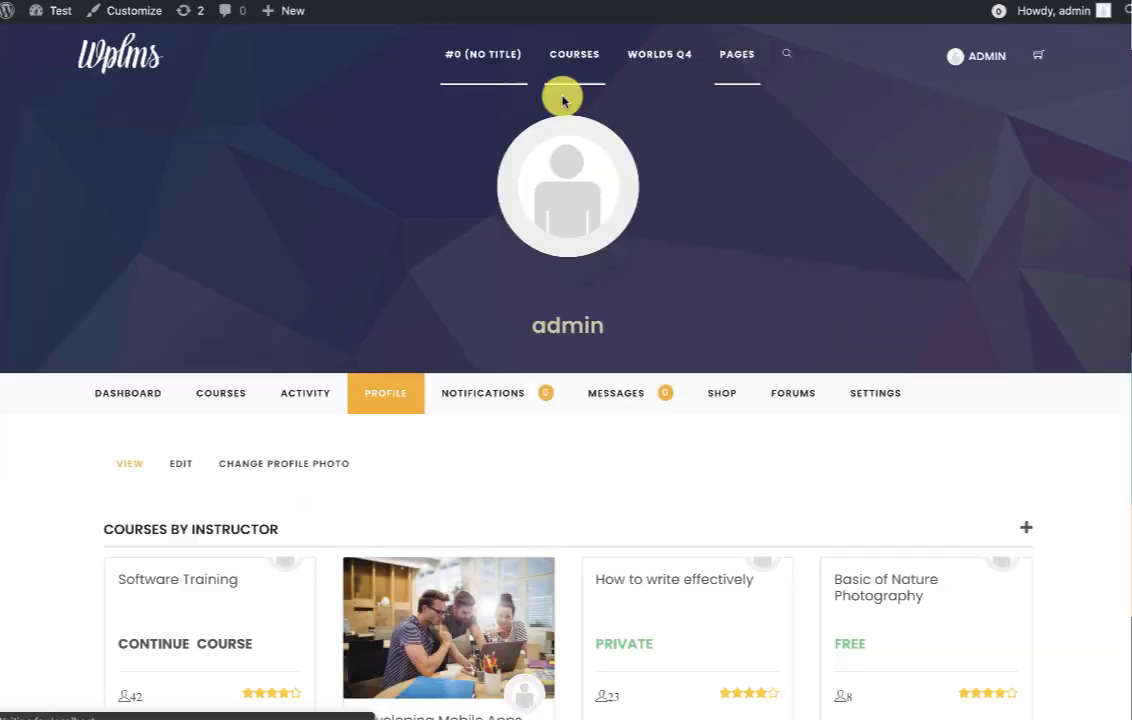
scroll(695, 450, down, 3)
scroll(695, 450, up, 3)
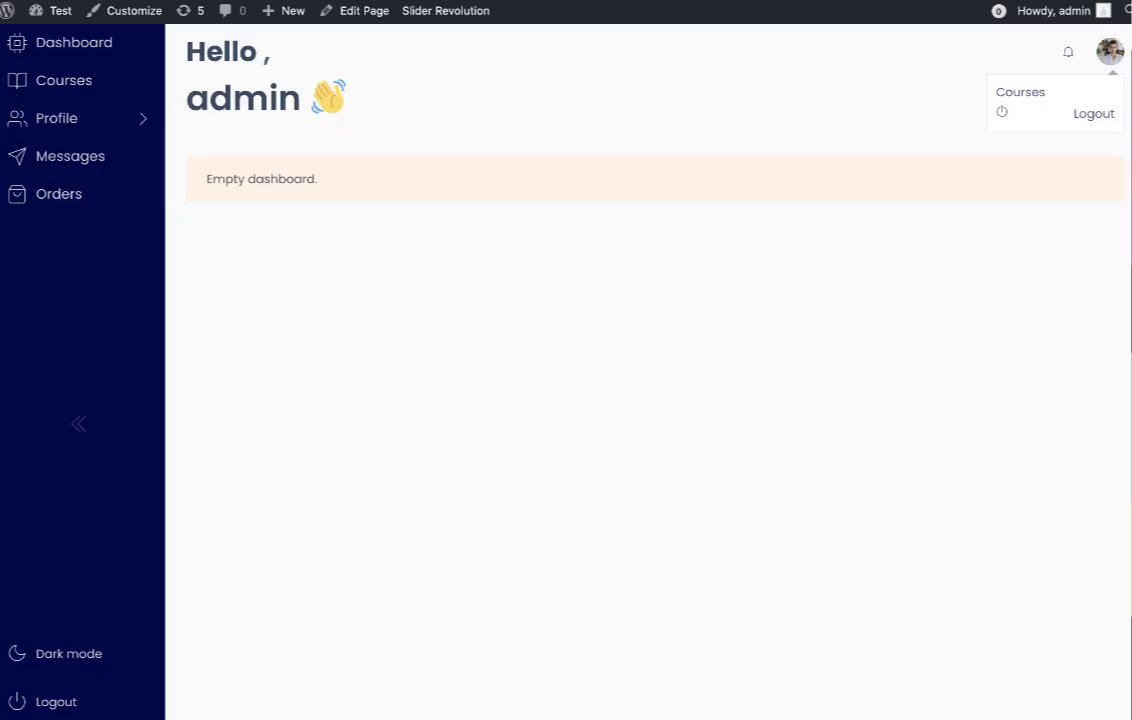
Reload the dashboard and continue Developing Mobile Apps in the new course player.
right_click(556, 296)
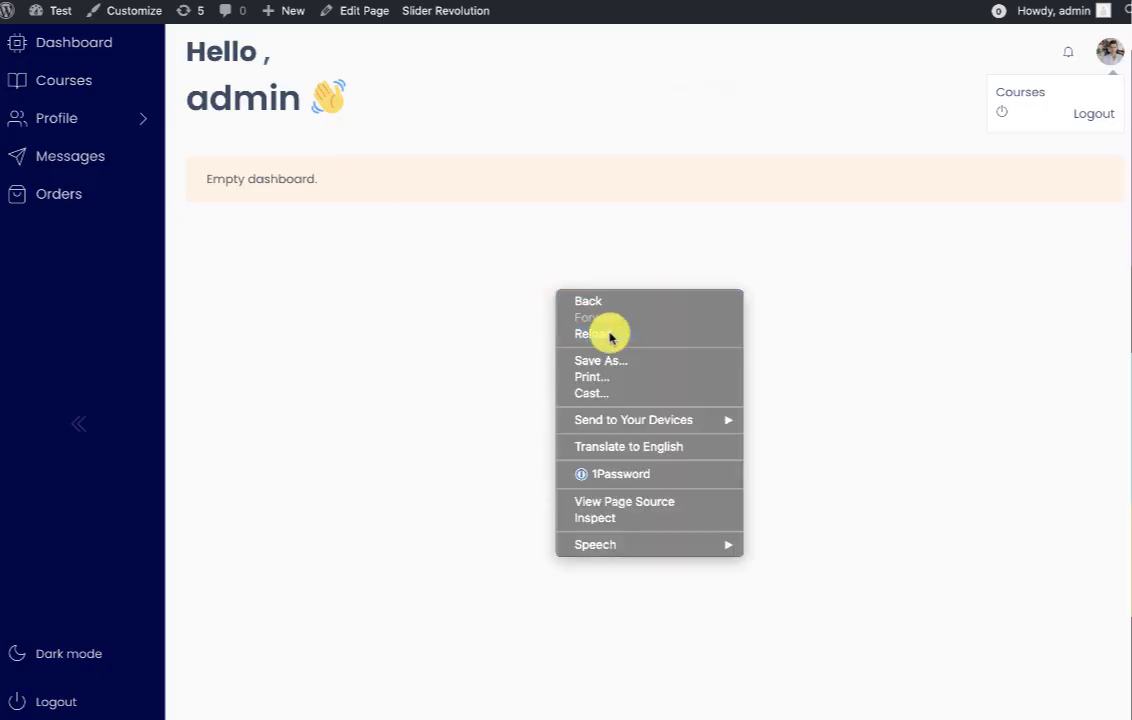
click(609, 336)
click(88, 92)
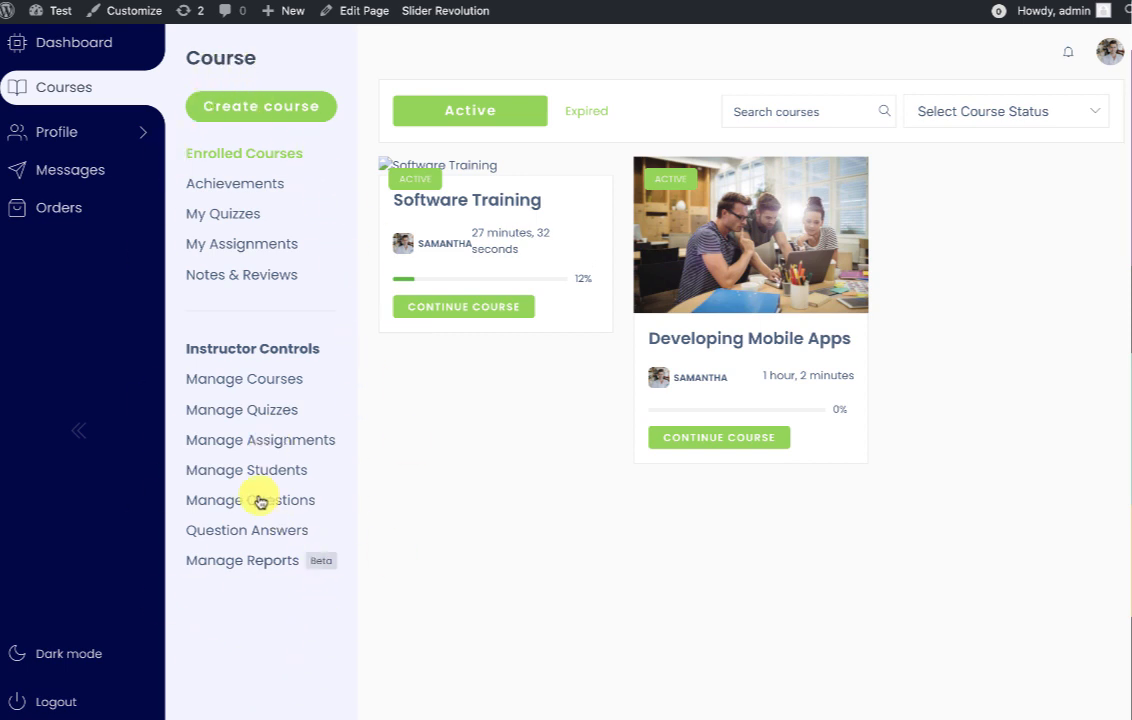
click(787, 334)
click(662, 209)
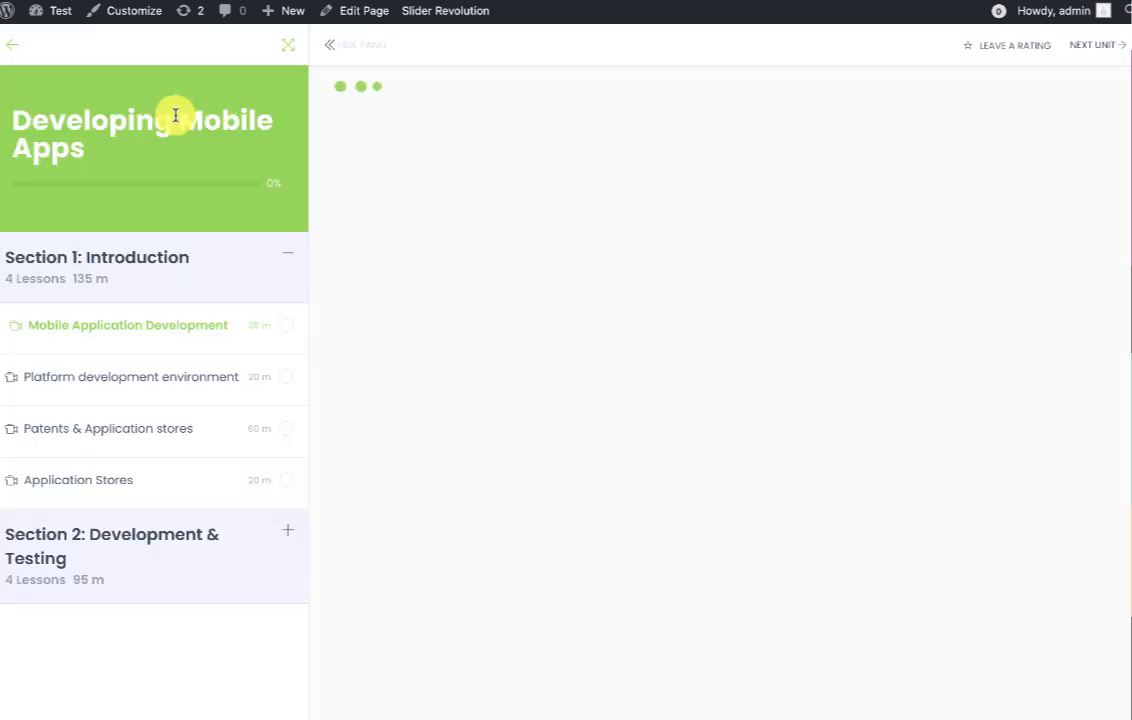
scroll(753, 374, down, 10)
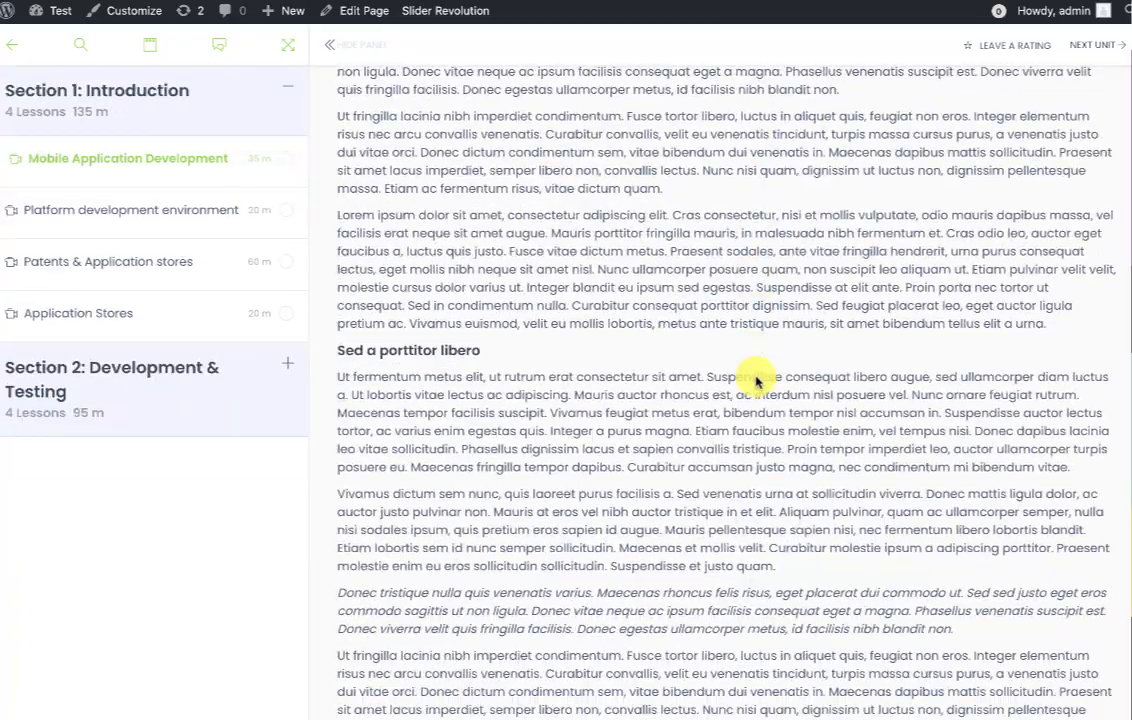
scroll(753, 374, down, 2)
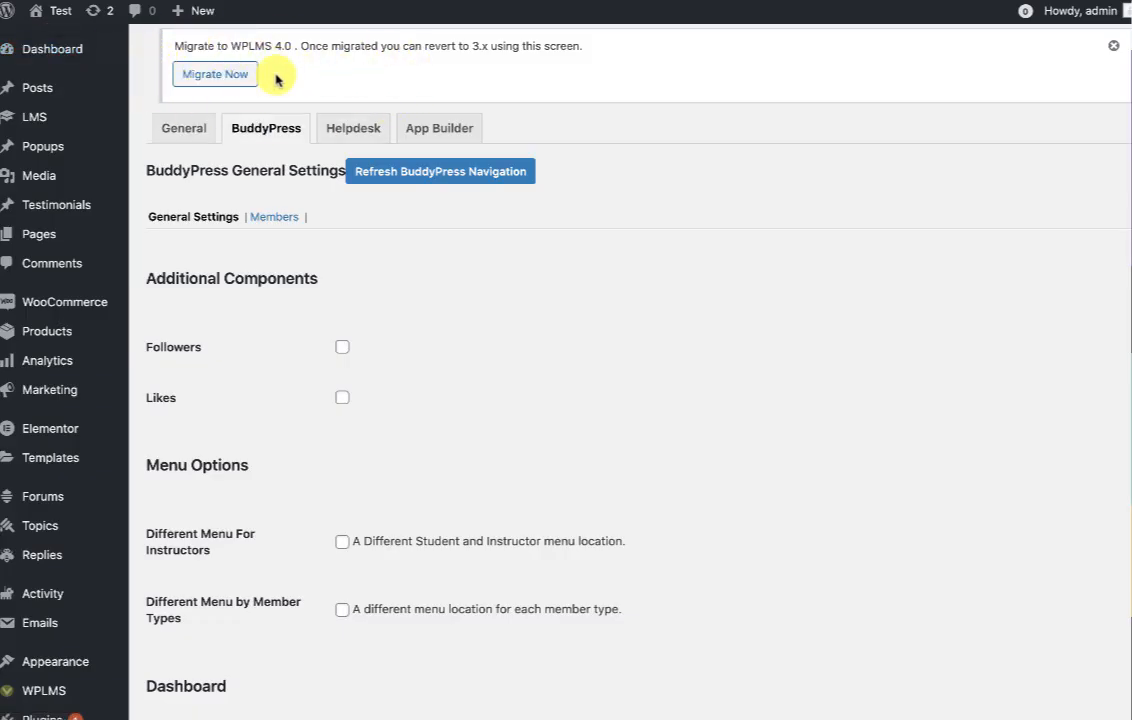
Start the WPLMS 4.0 migration with Migrate Now in the VibeBP Settings notice.
click(204, 89)
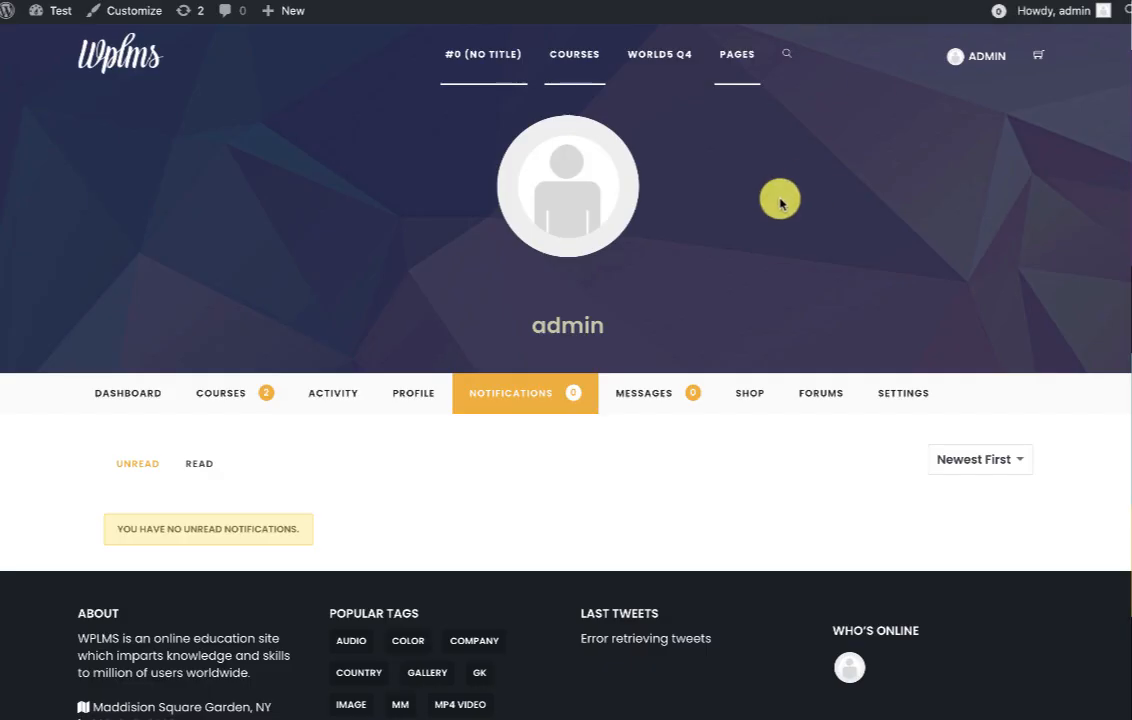
Reload the profile Notifications page after the migration, then return to the admin Dashboard.
right_click(781, 203)
click(821, 240)
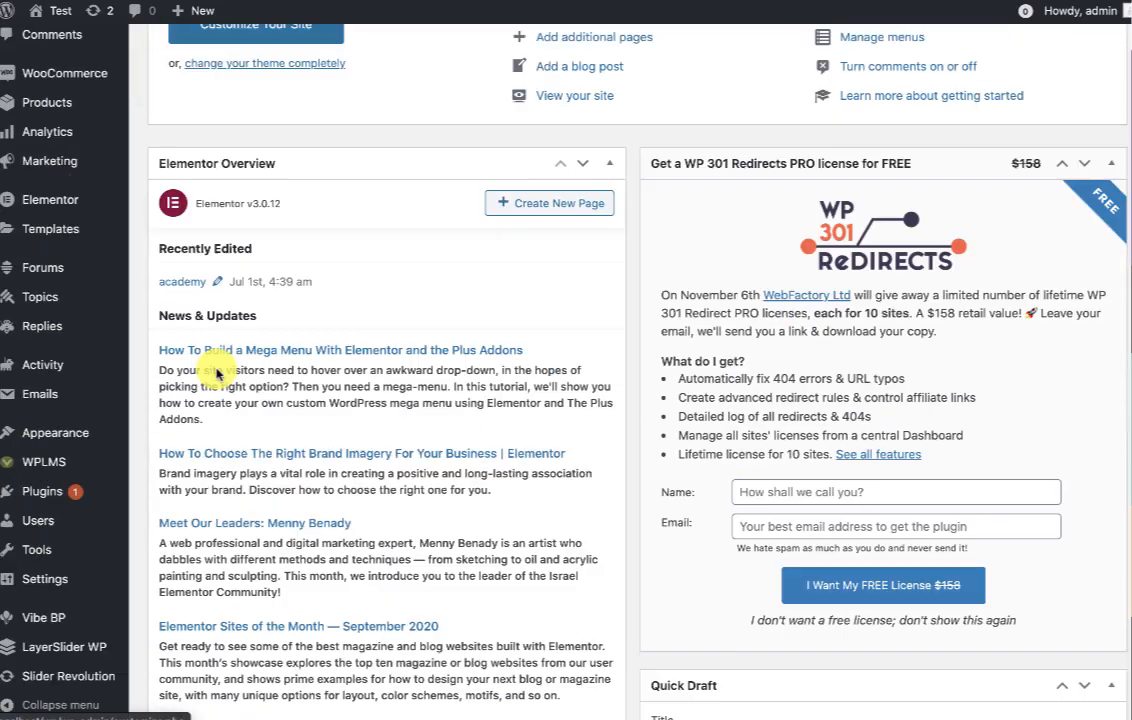
scroll(68, 620, down, 3)
mouse_move(44, 617)
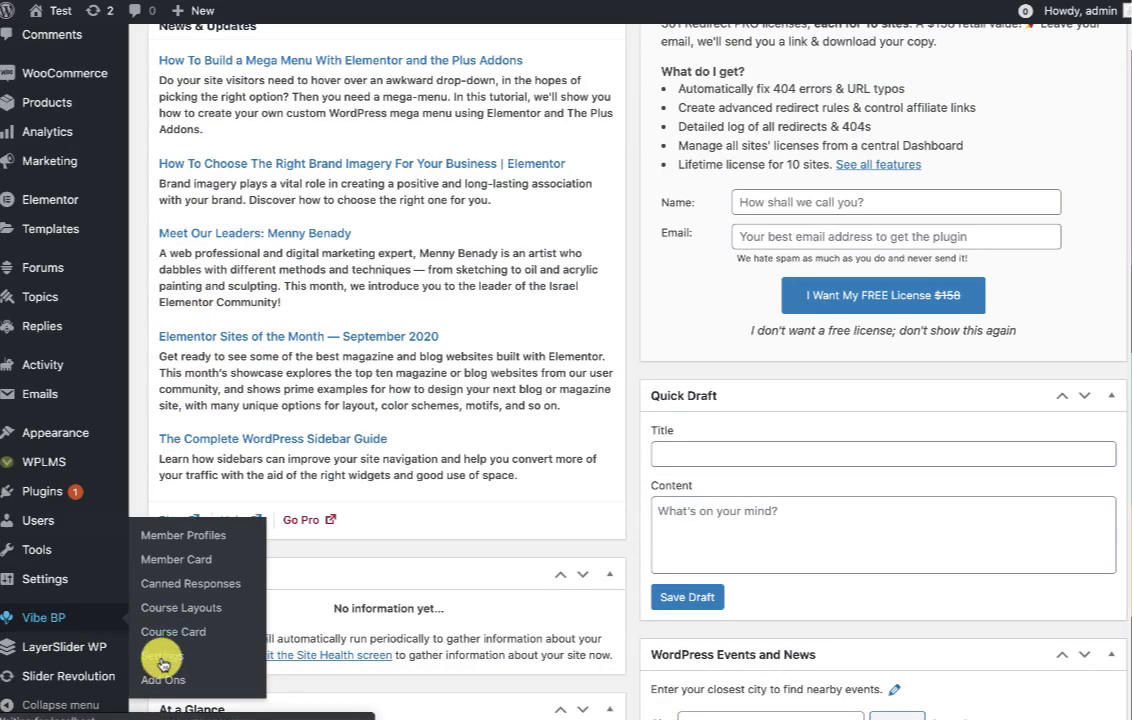
Scroll down and back up through the current page.
scroll(354, 637, down, 3)
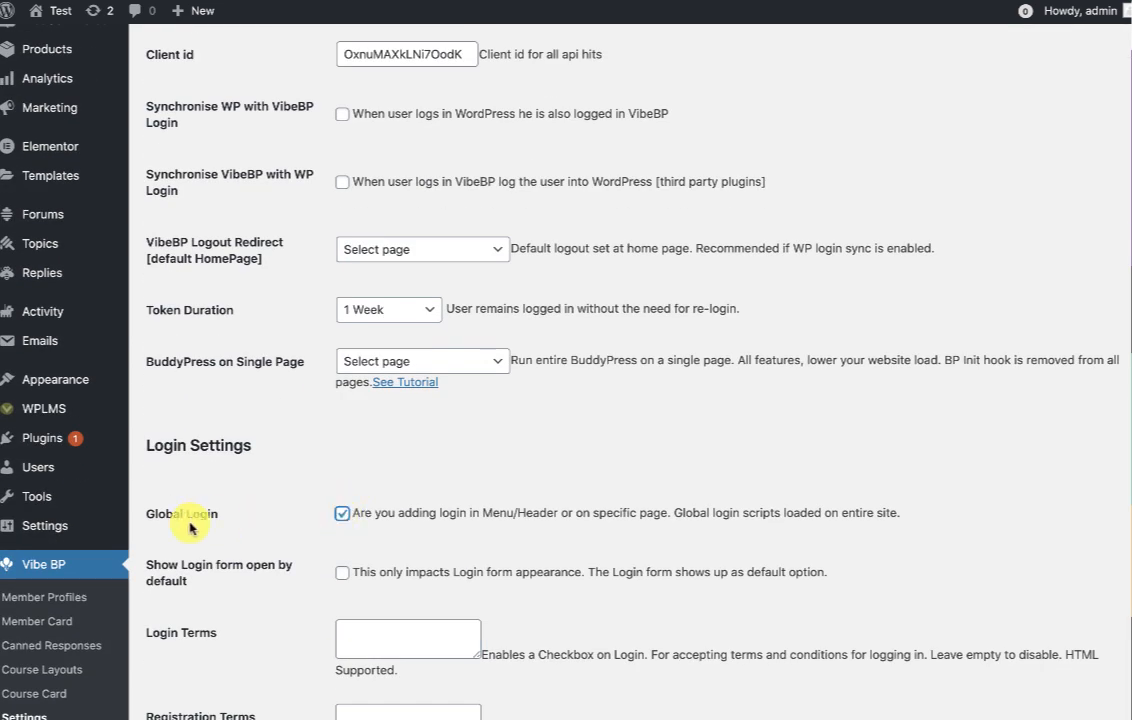
scroll(481, 504, up, 2)
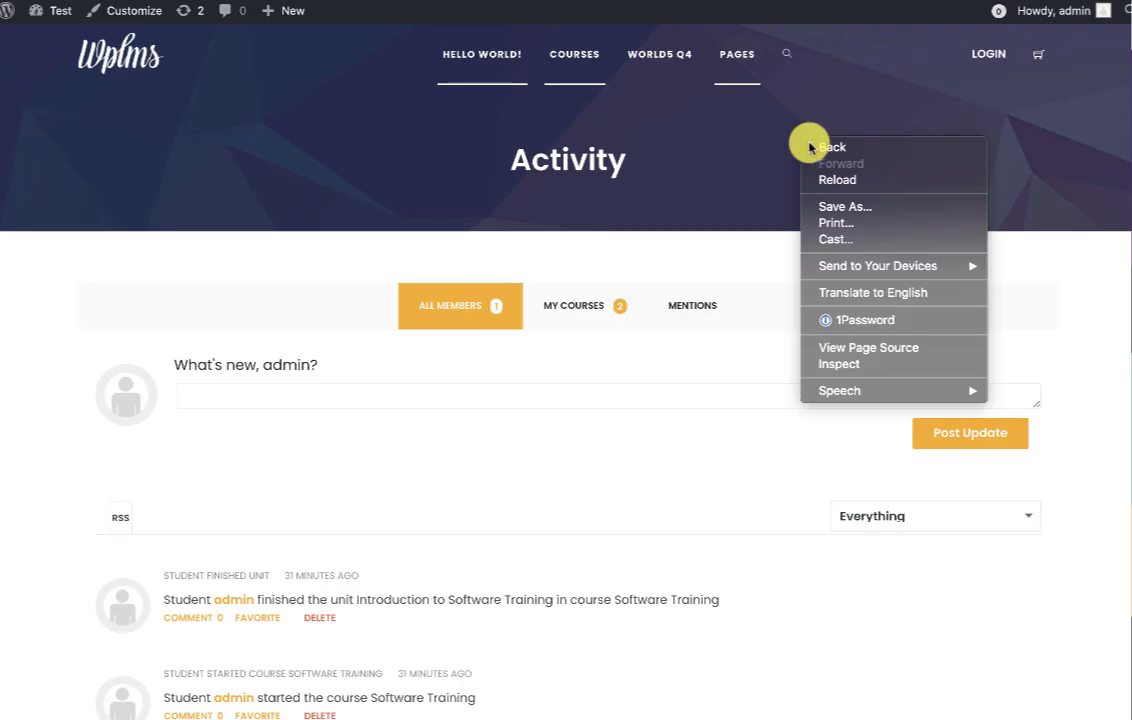
Reload Activity, open COURSES from the ADMIN avatar menu, and check the #component=course URL.
click(836, 179)
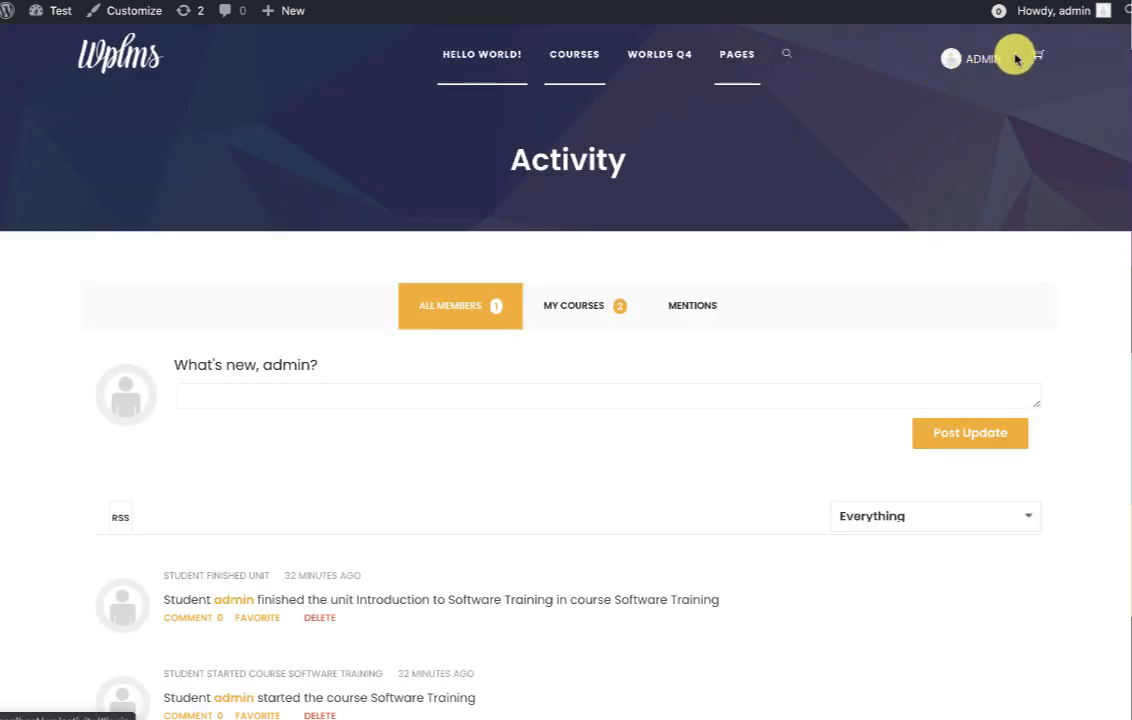
click(978, 62)
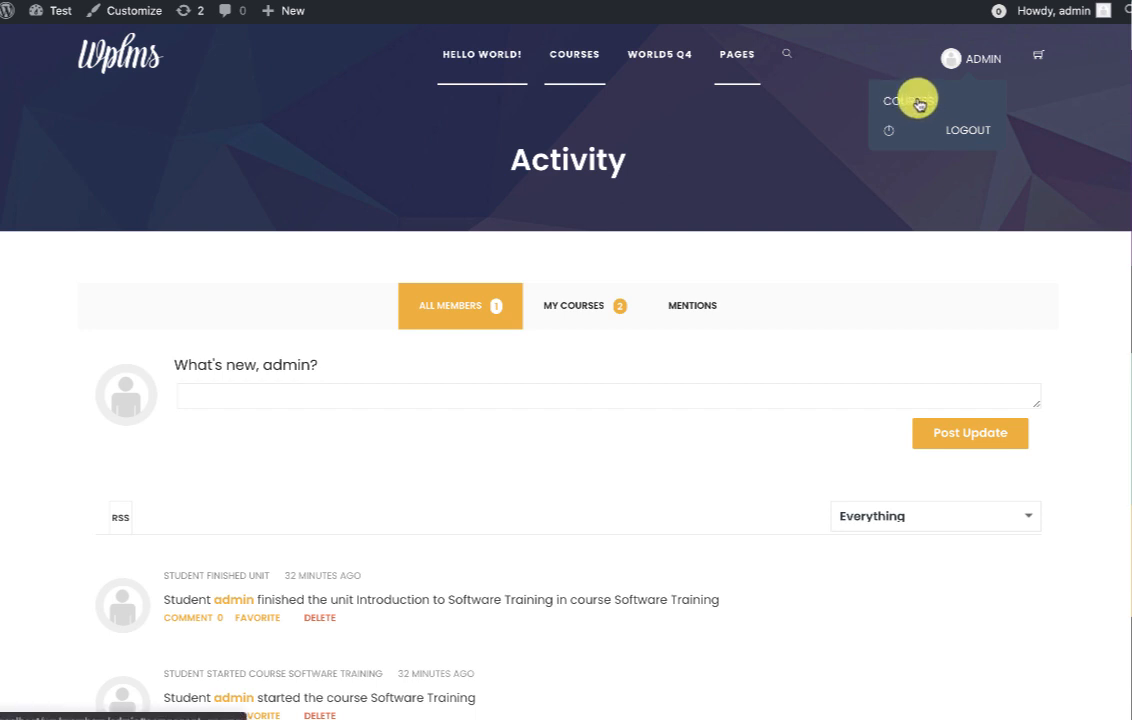
click(918, 103)
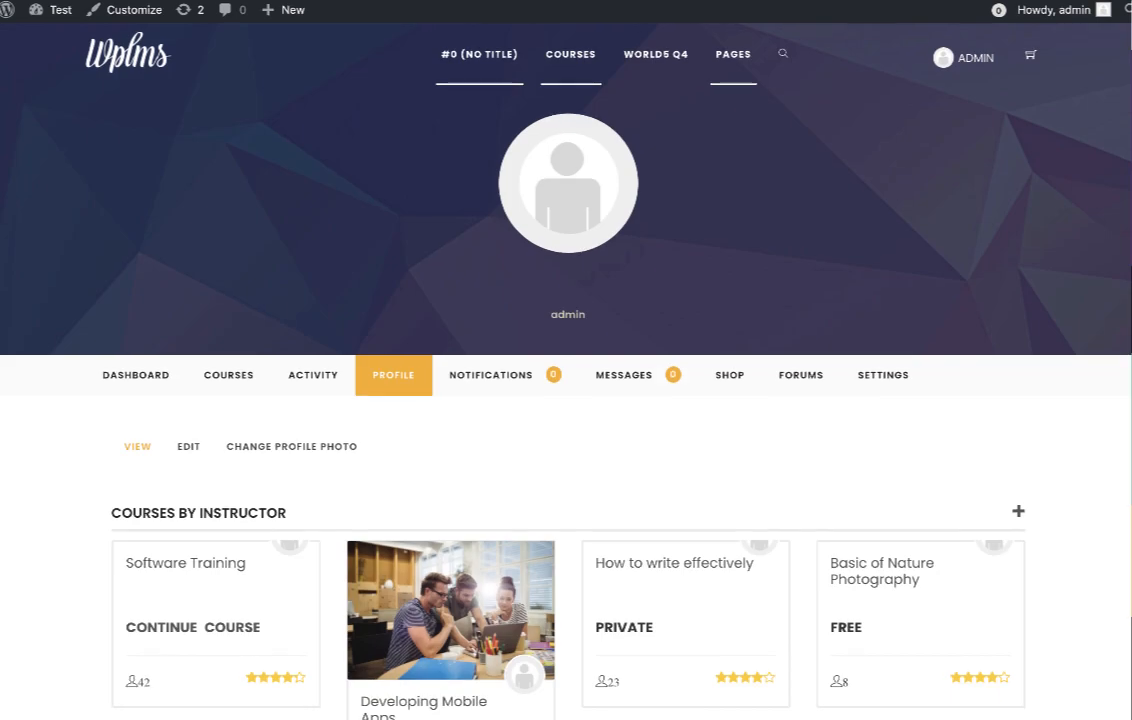
drag(298, 11, 446, 12)
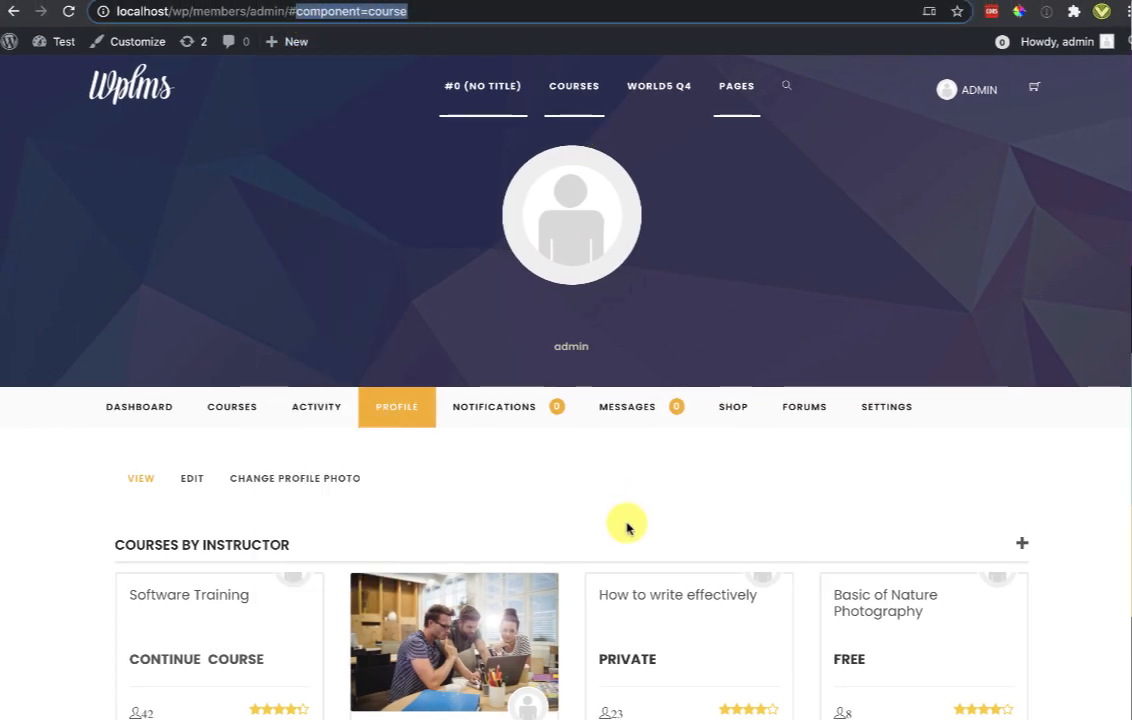
scroll(627, 525, down, 1)
scroll(627, 527, down, 2)
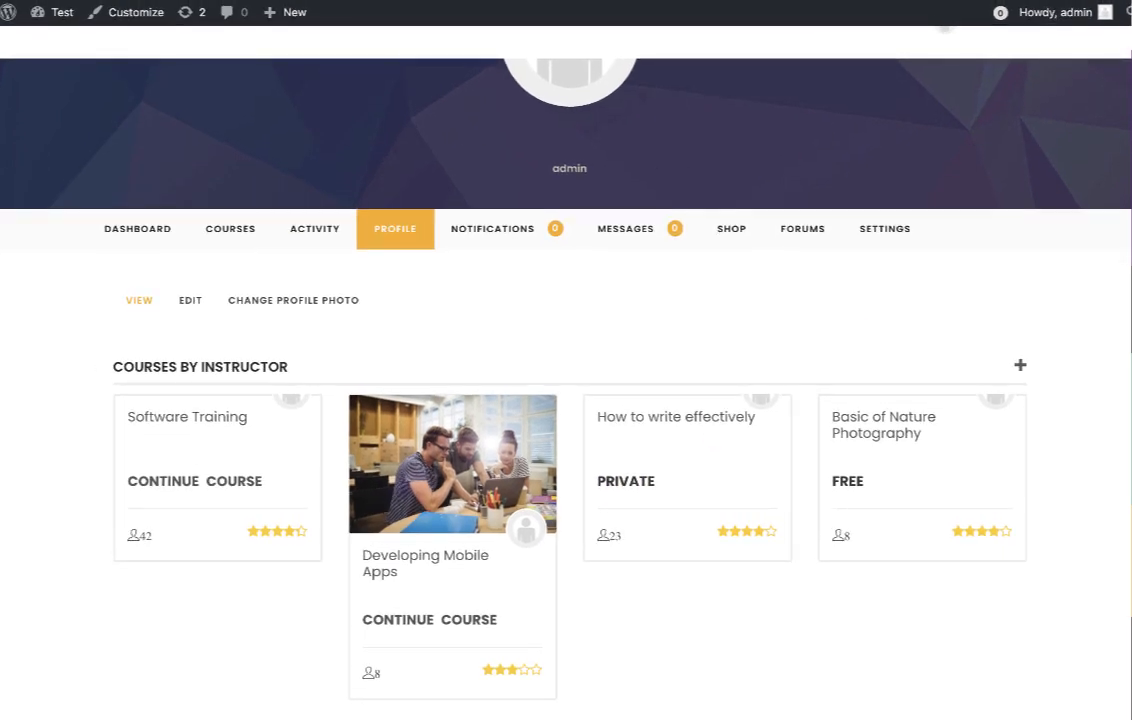
scroll(859, 308, up, 3)
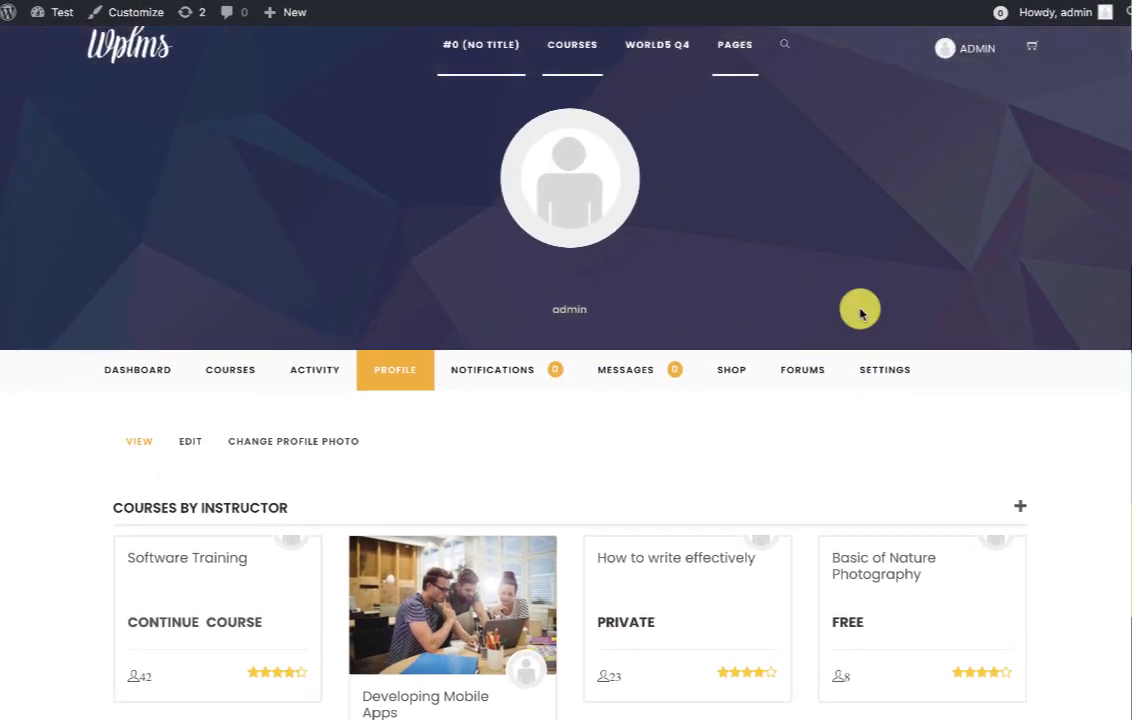
Switch the Customizer's Profile Layout back to CONTENT and publish it.
click(137, 18)
click(48, 464)
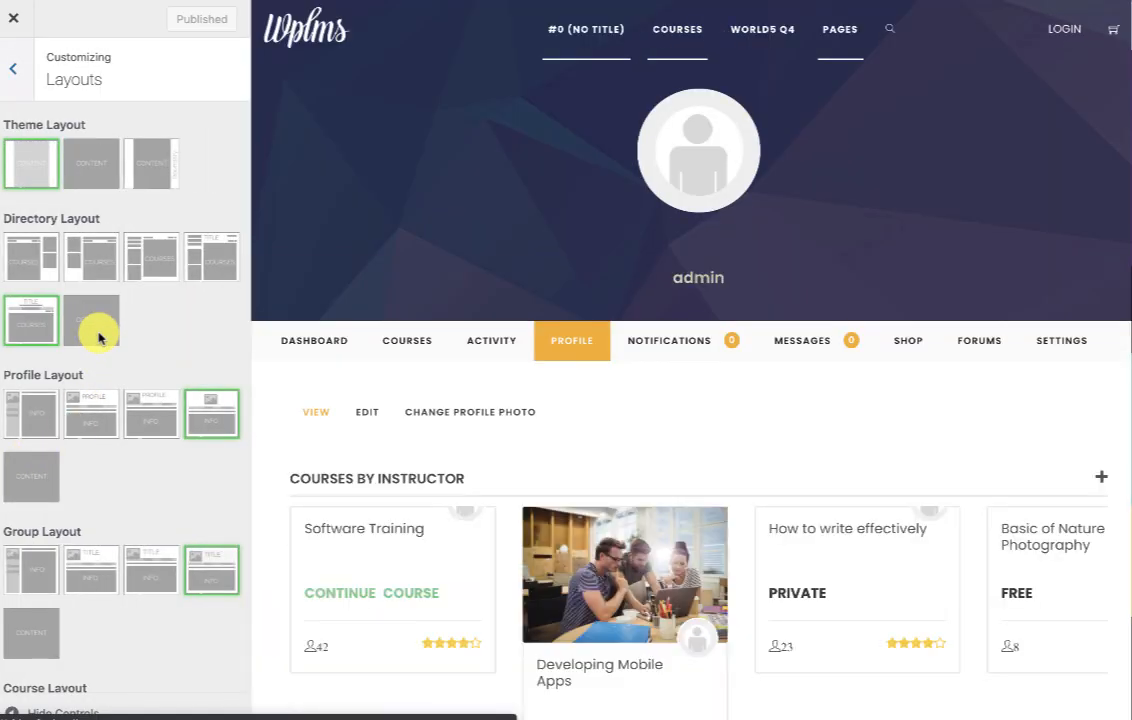
click(45, 462)
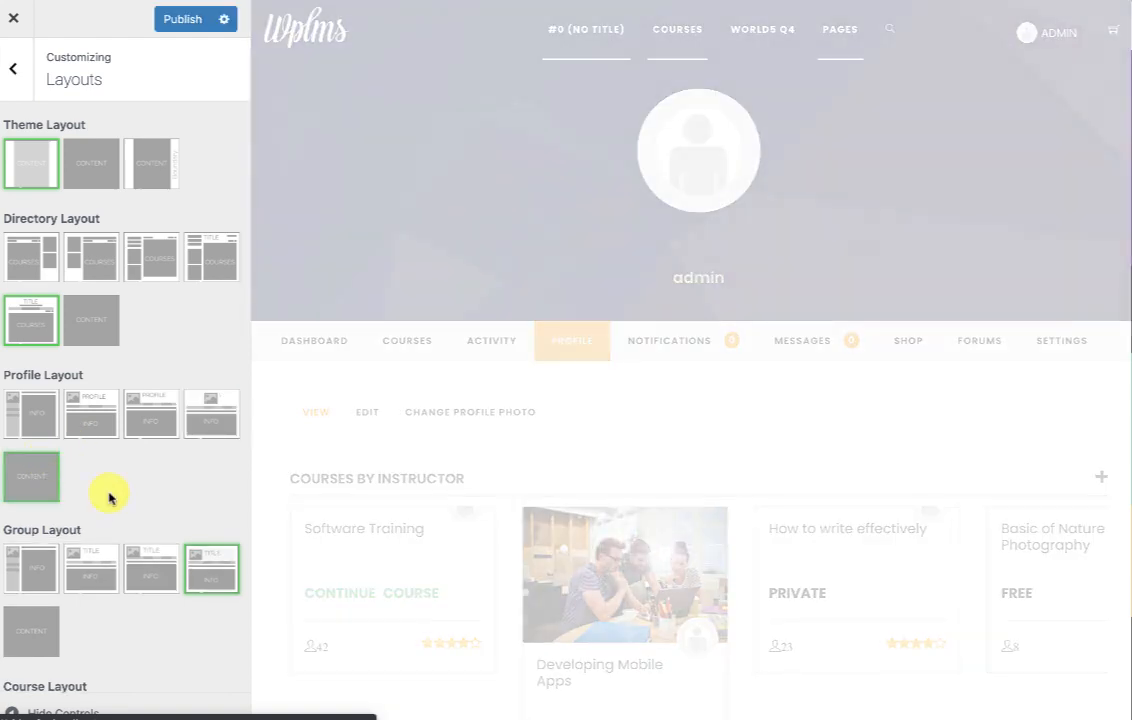
click(182, 19)
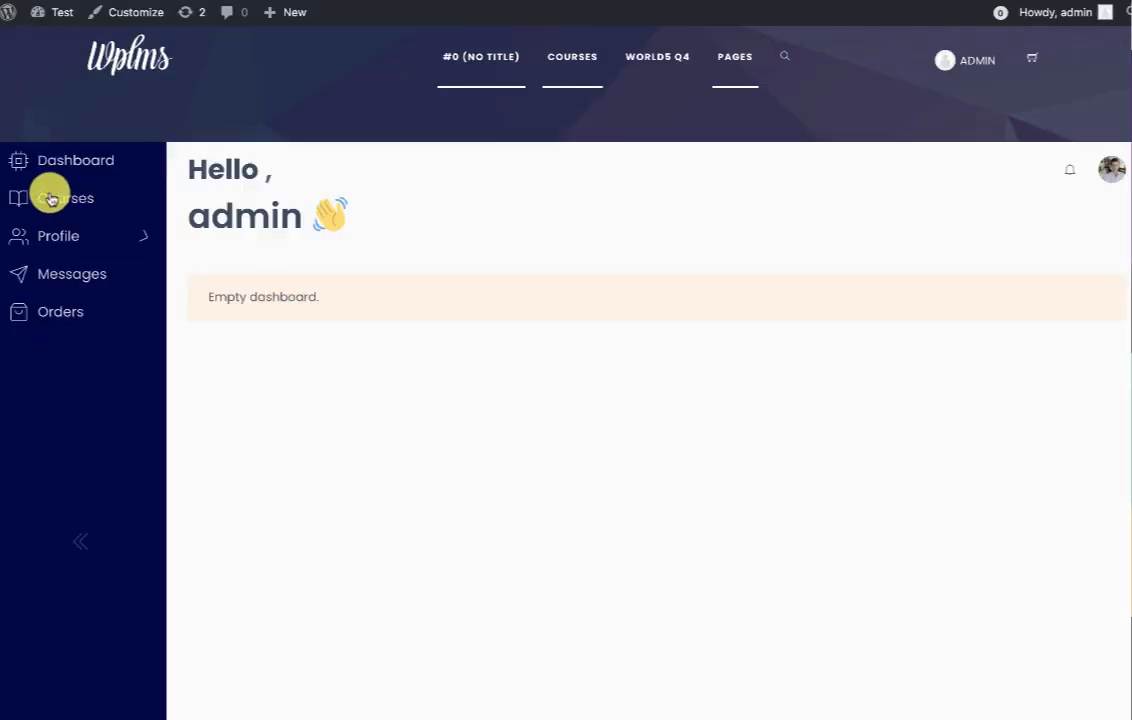
scroll(811, 287, down, 1)
scroll(811, 287, up, 1)
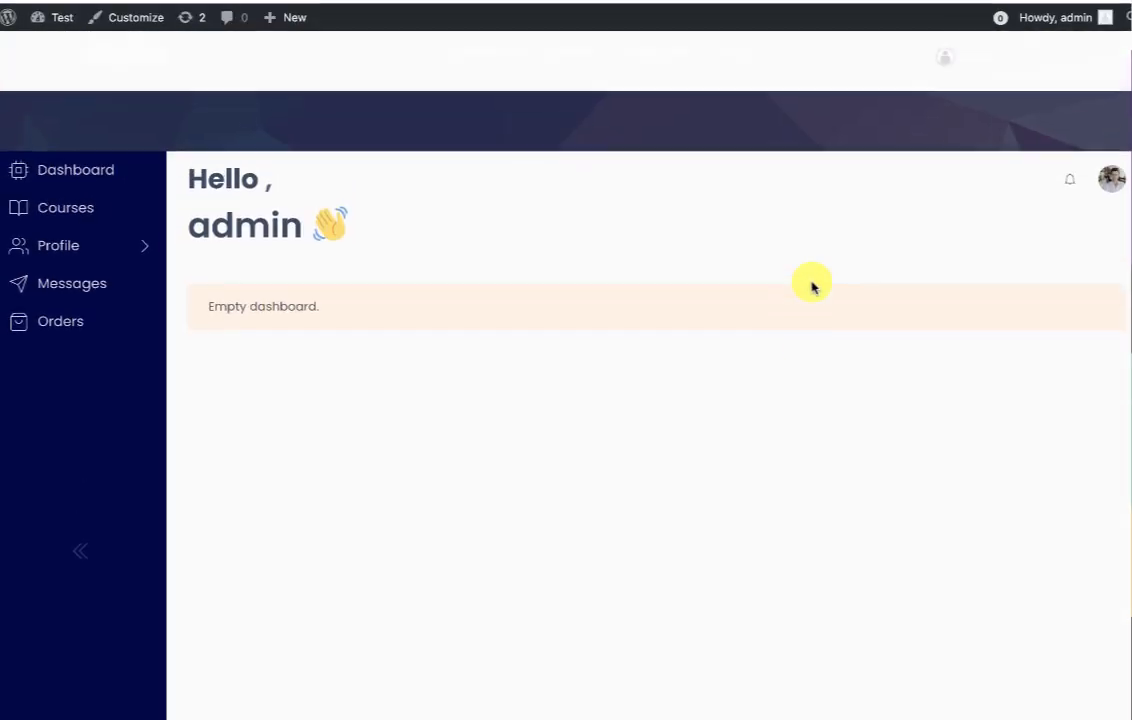
Expand the Profile section and scroll through the content-style profile view.
click(54, 242)
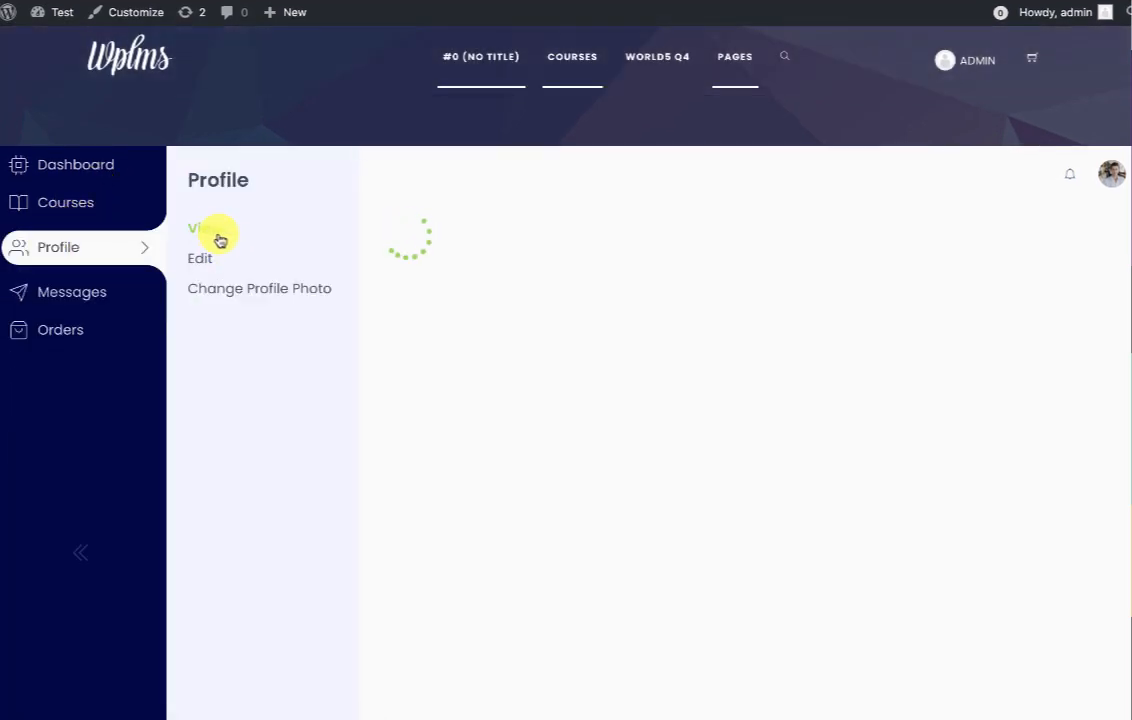
scroll(687, 432, down, 3)
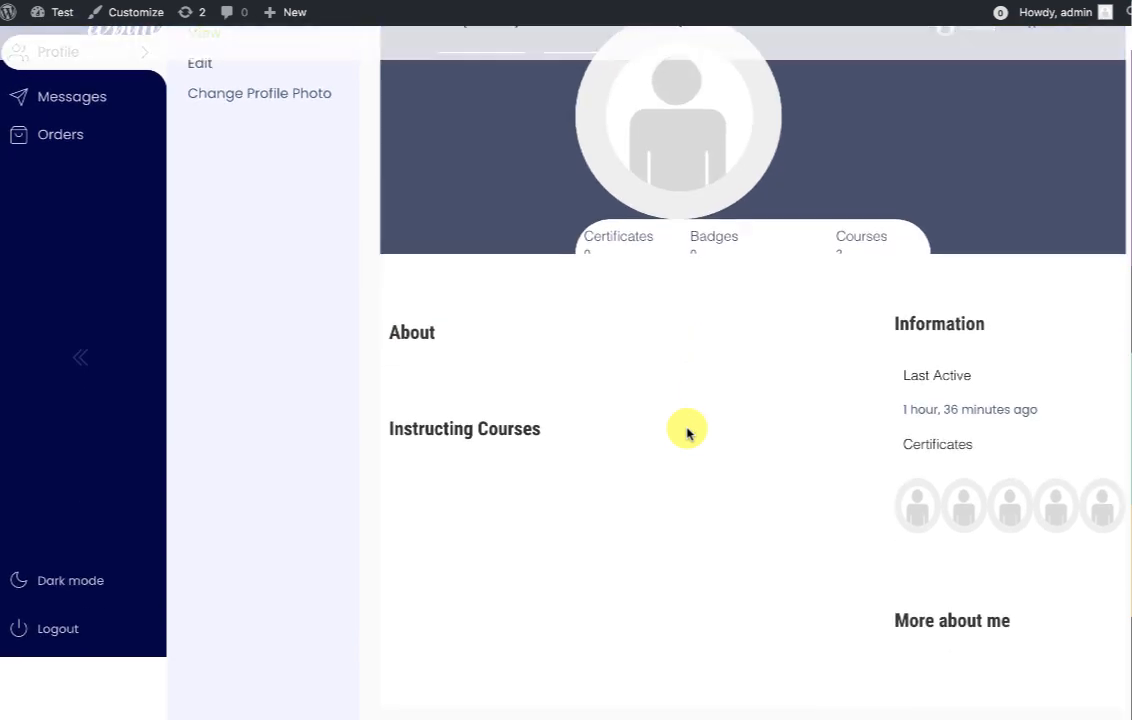
scroll(687, 432, down, 4)
scroll(687, 434, up, 4)
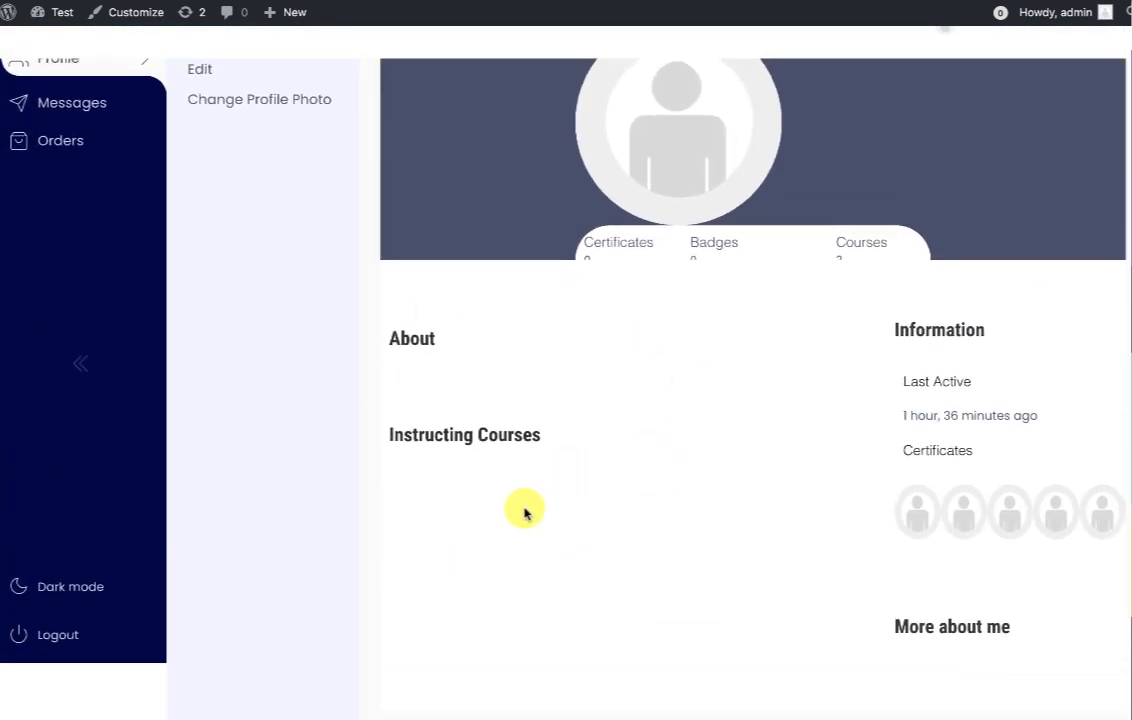
scroll(514, 540, up, 2)
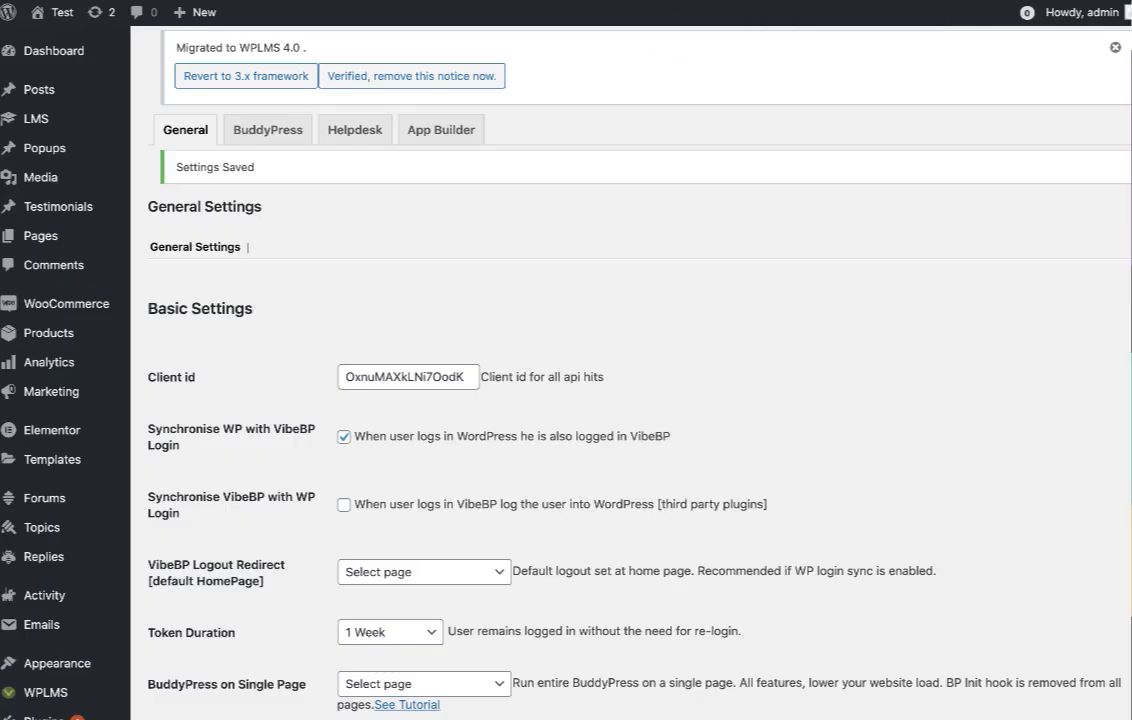
Open Users > Profile Fields in a new browser tab and switch to it.
scroll(252, 532, down, 4)
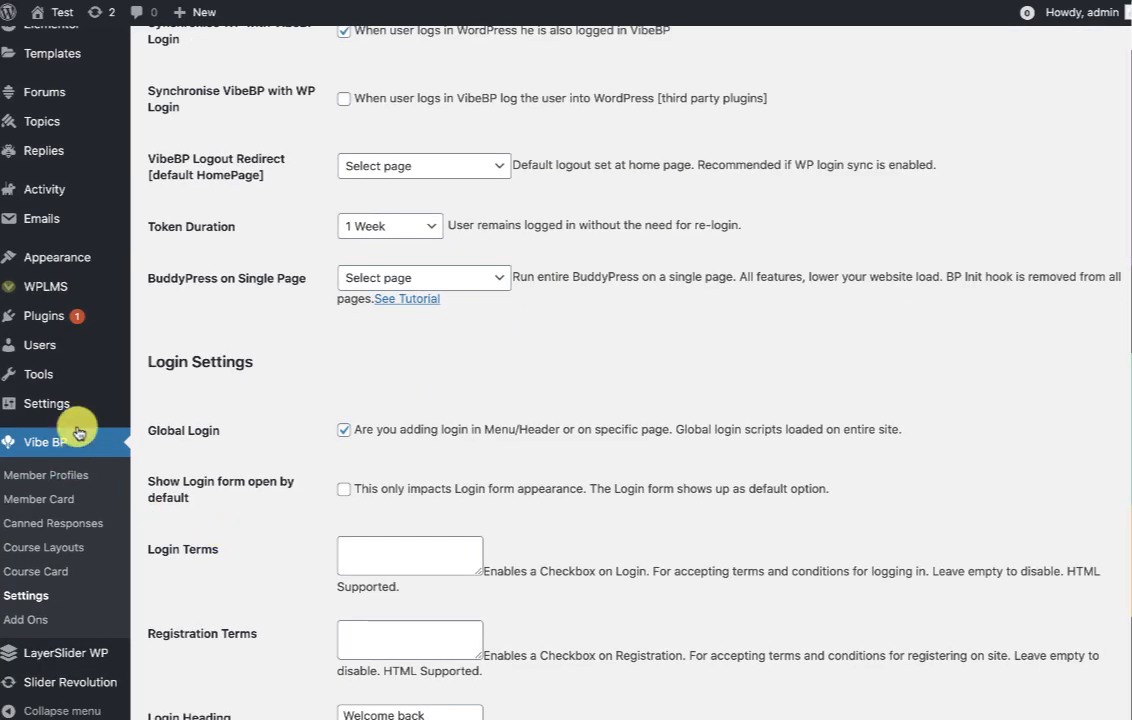
mouse_move(55, 344)
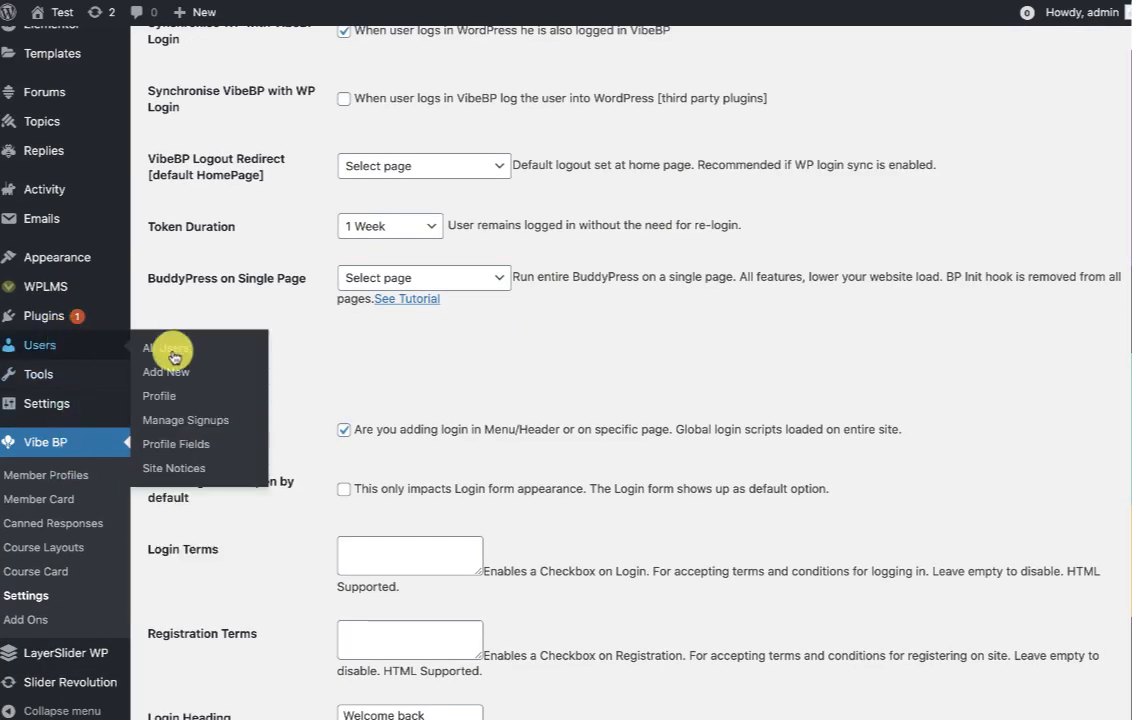
right_click(199, 443)
click(235, 447)
click(848, 2)
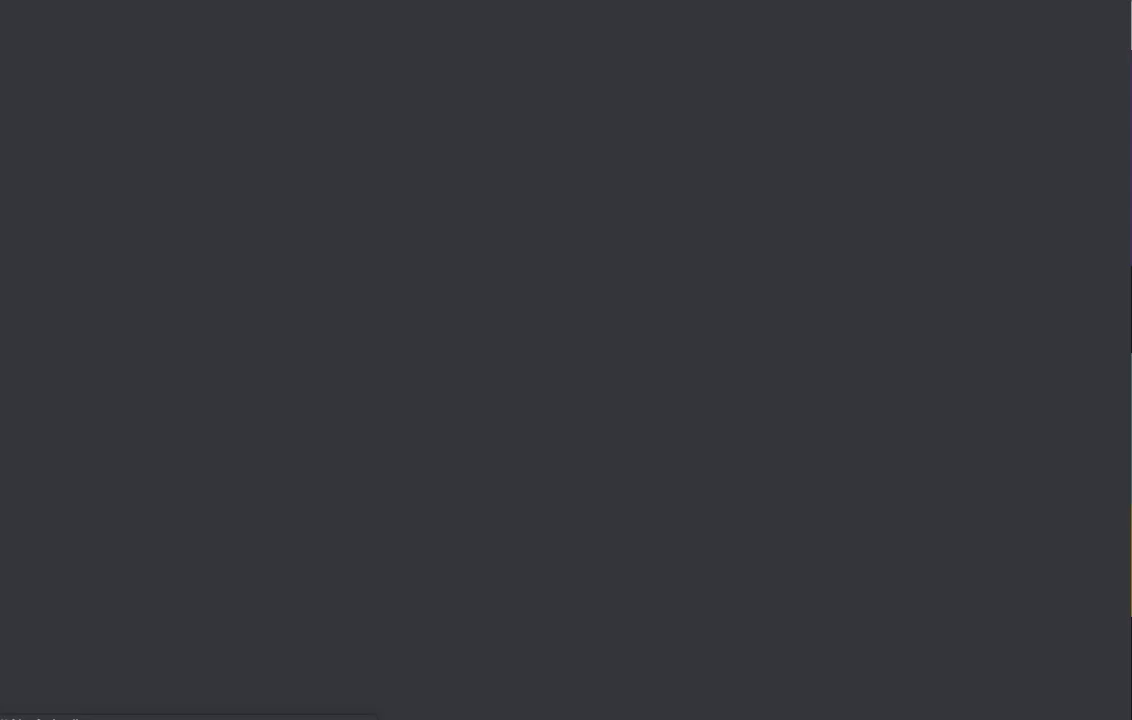
scroll(560, 586, down, 5)
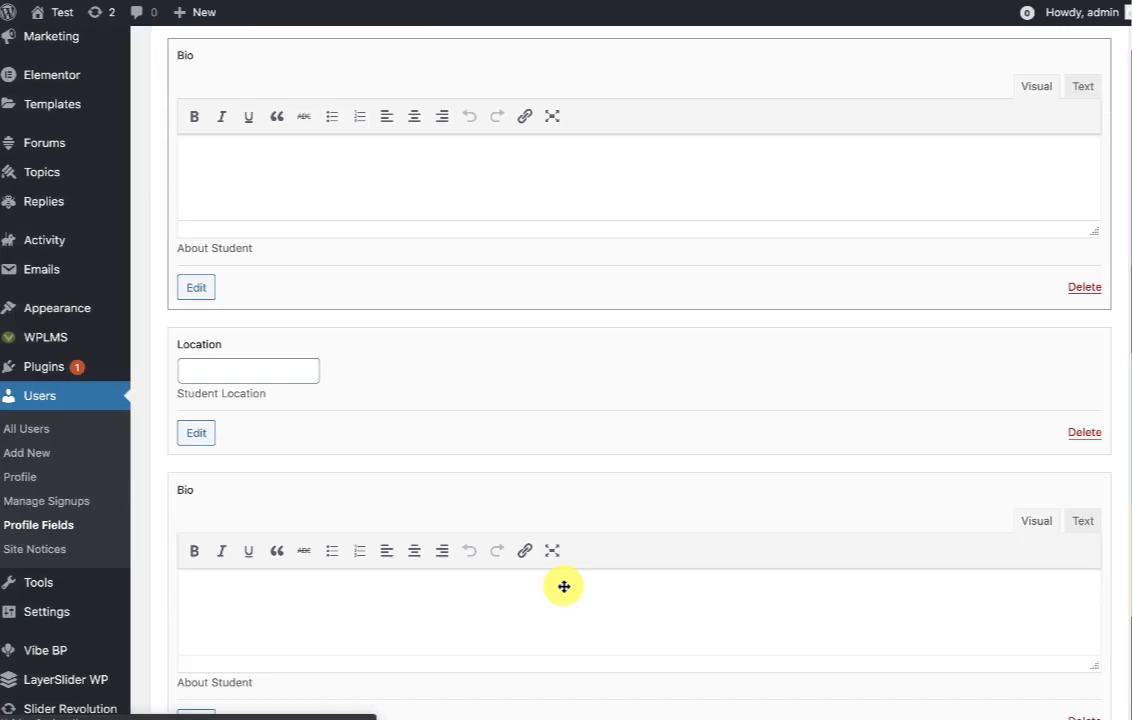
scroll(558, 586, down, 2)
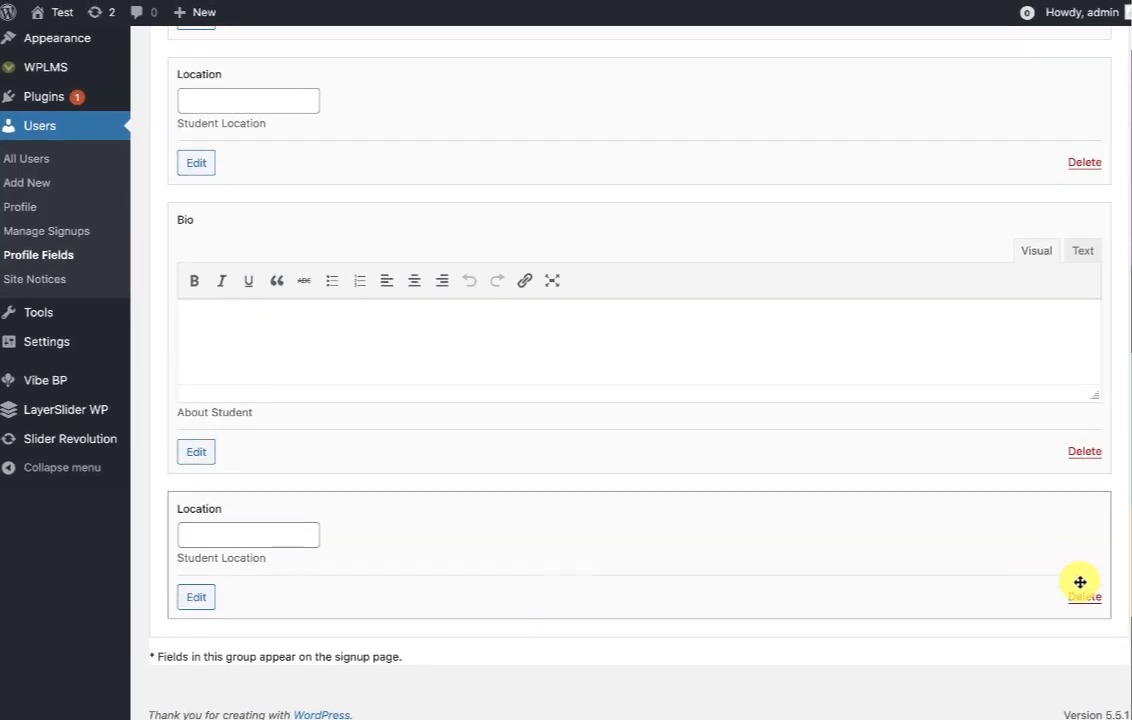
scroll(702, 462, up, 6)
scroll(702, 462, down, 6)
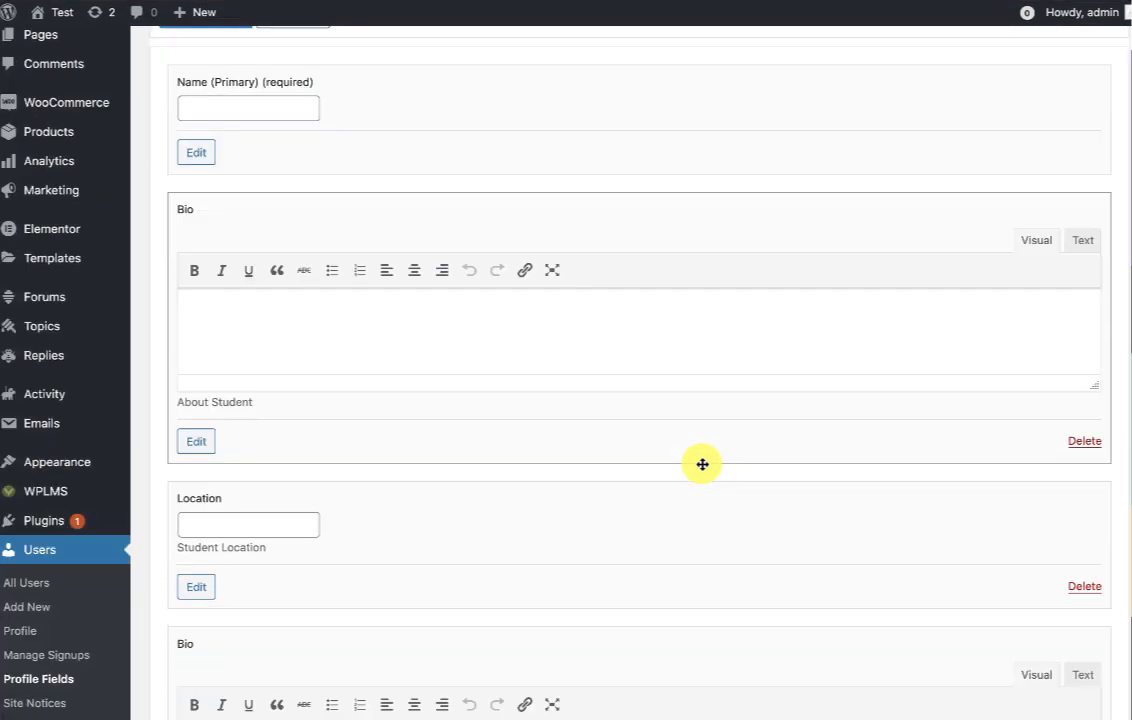
scroll(702, 466, up, 6)
Add a Social-type field named Social media links to the Groups field group.
click(303, 226)
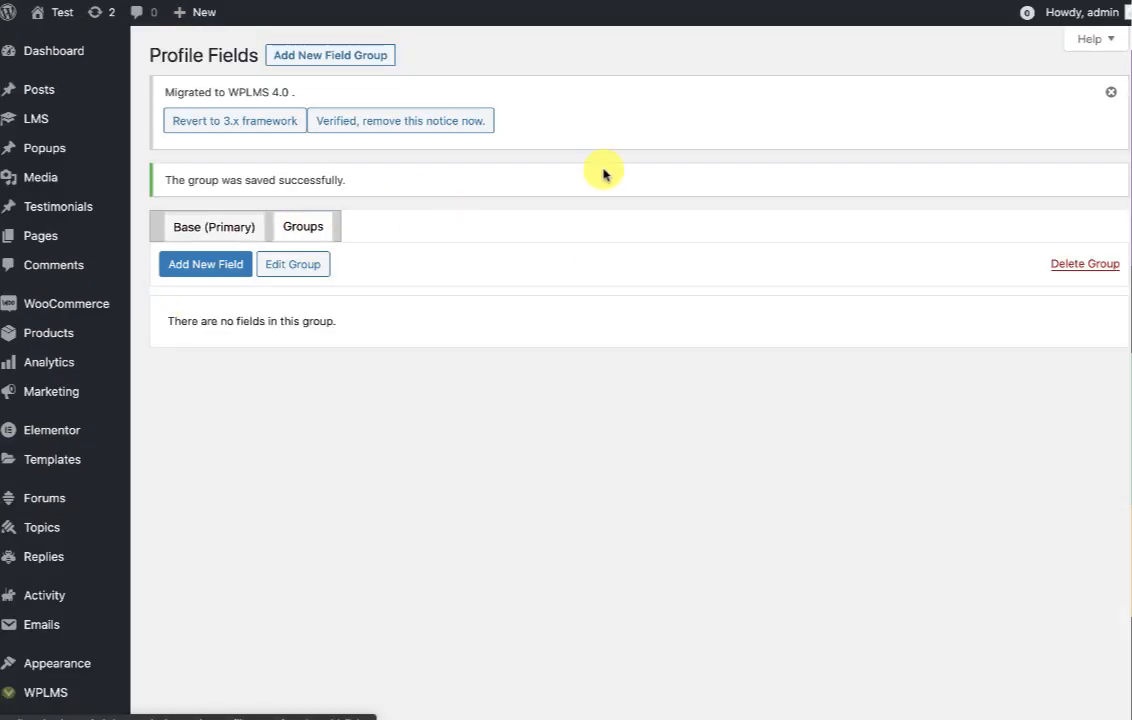
click(175, 270)
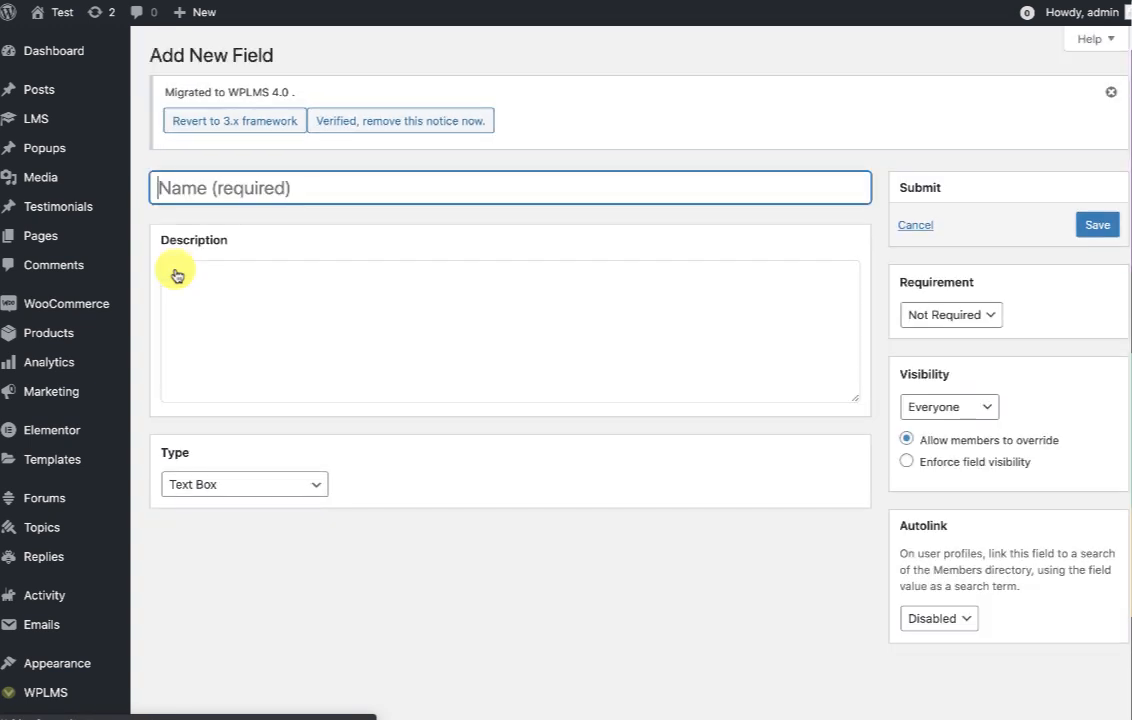
click(316, 489)
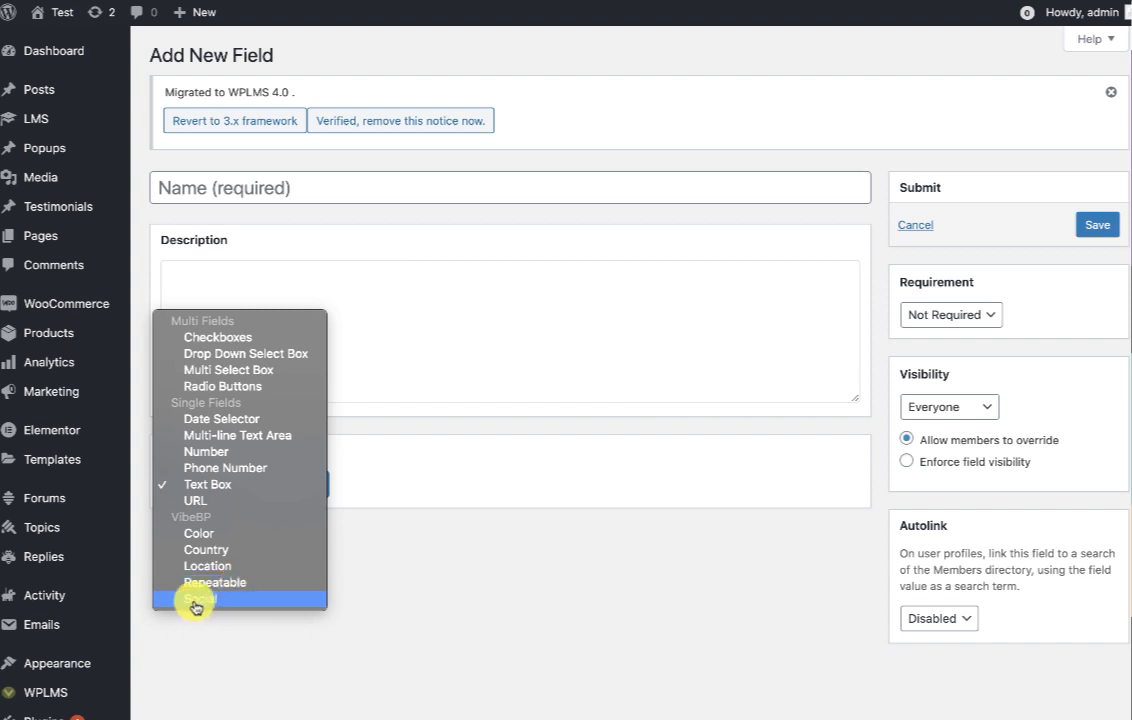
click(197, 603)
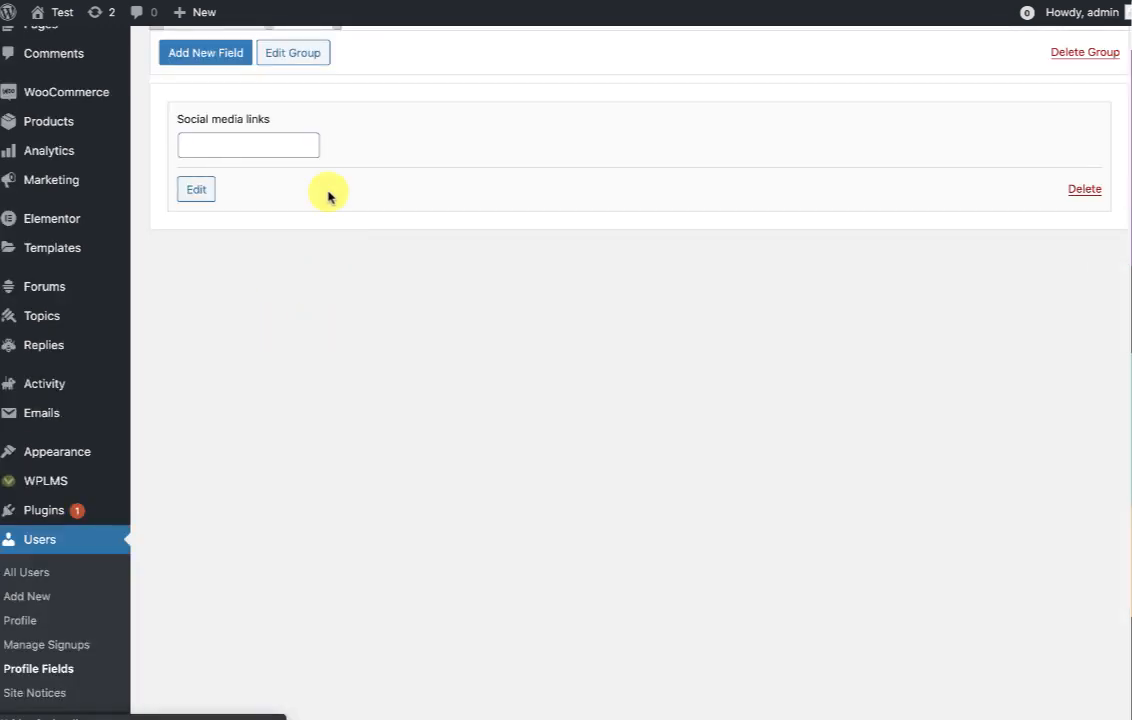
scroll(328, 196, up, 3)
click(190, 184)
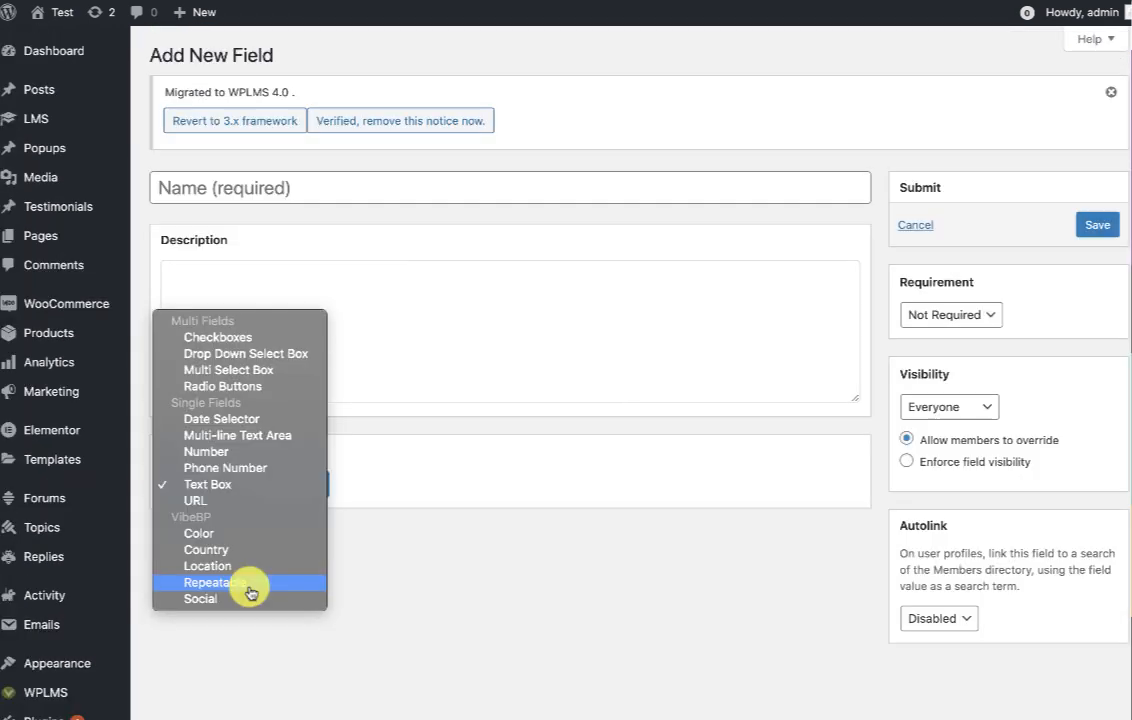
Set the new field's type to Country, name it Country, and keep visibility at Everyone.
click(245, 585)
click(277, 186)
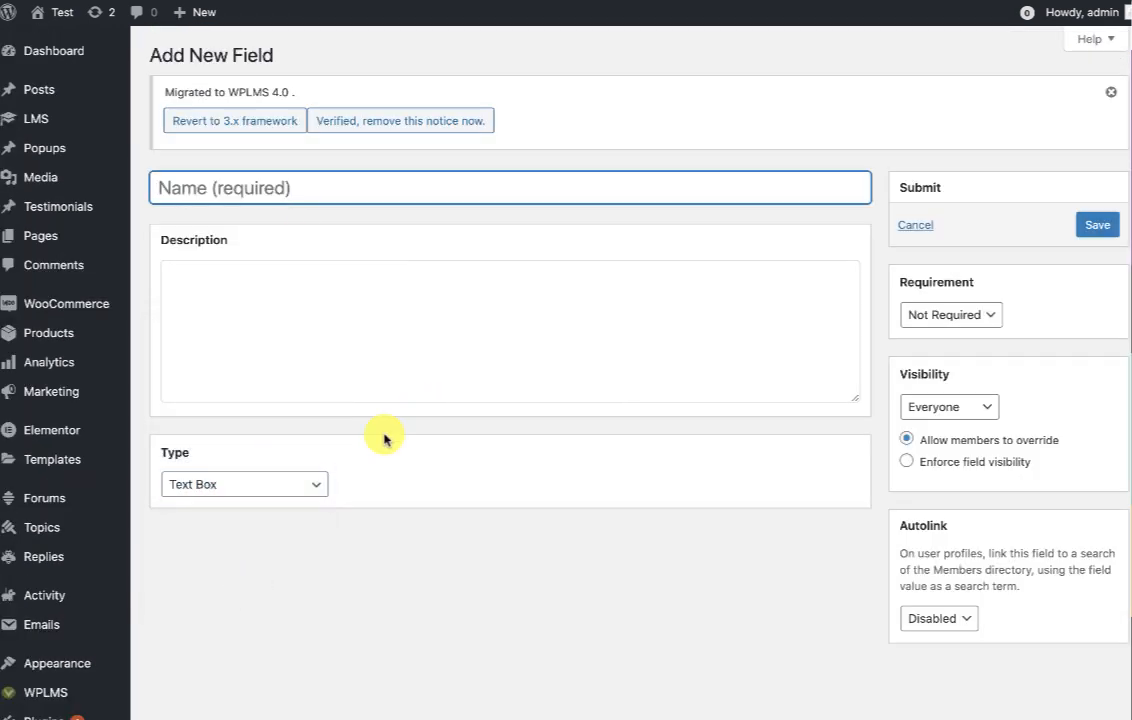
click(285, 485)
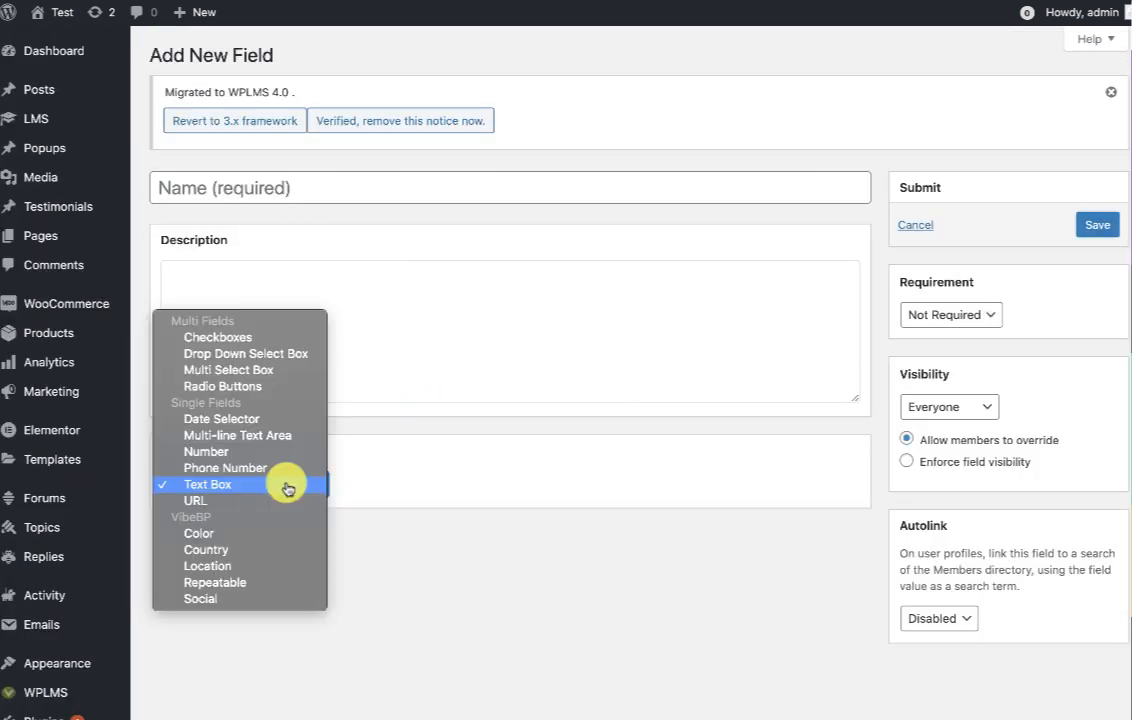
click(235, 553)
click(233, 182)
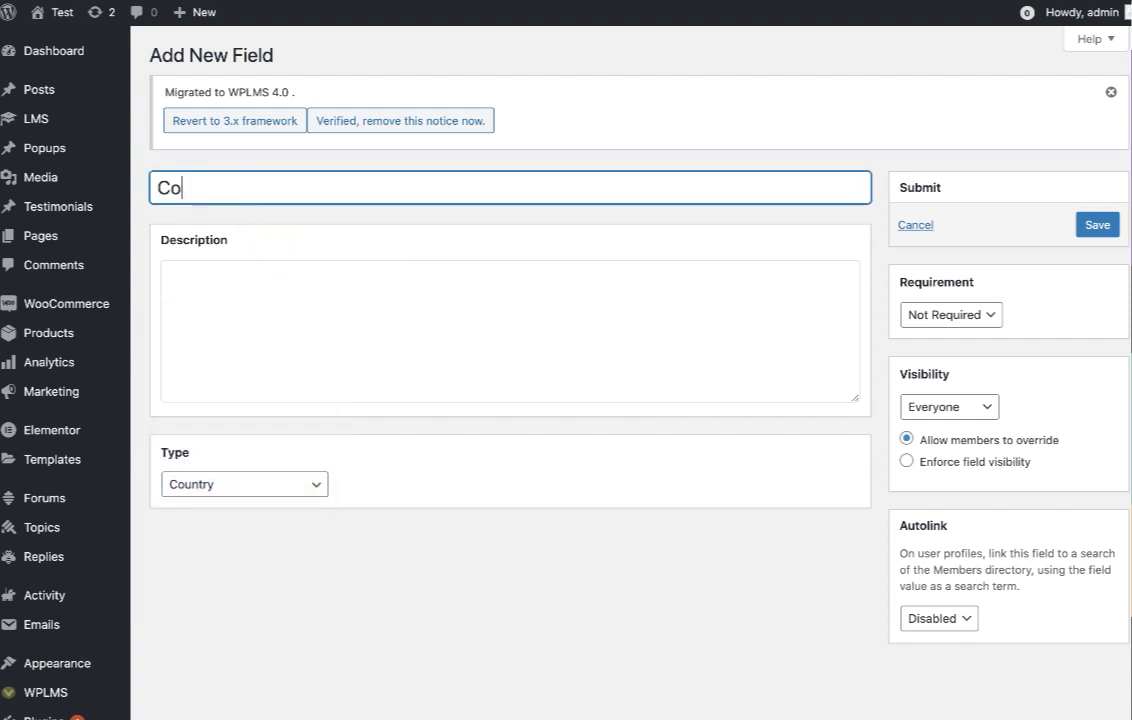
click(391, 580)
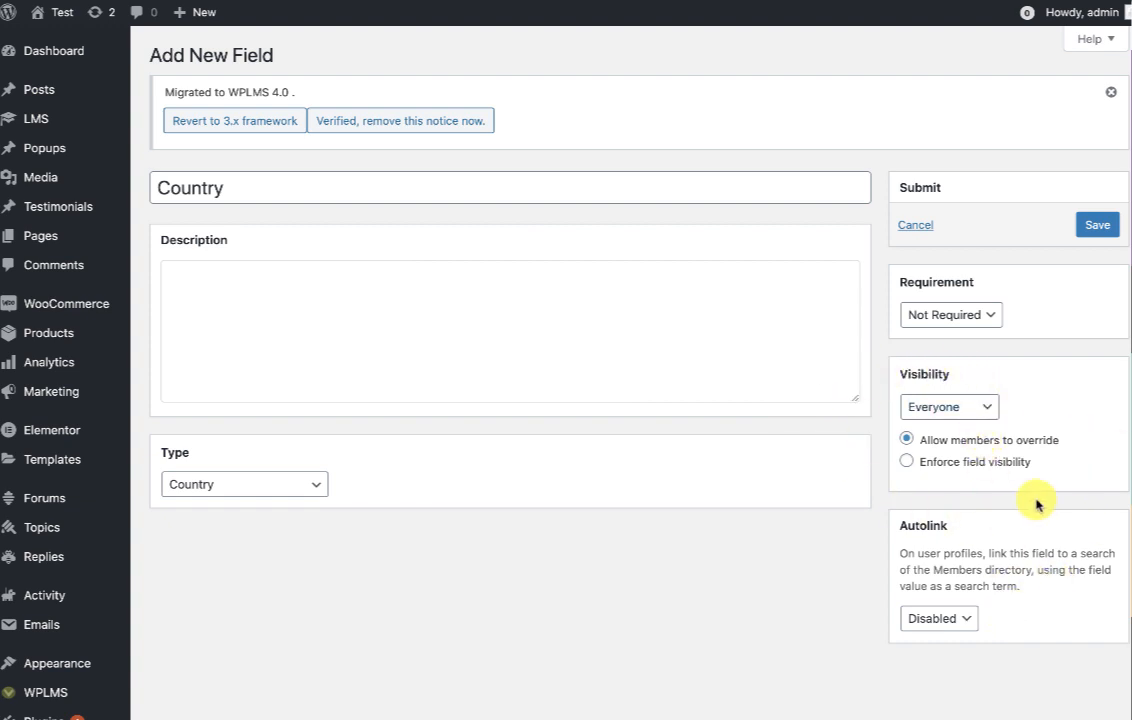
click(983, 407)
click(1056, 404)
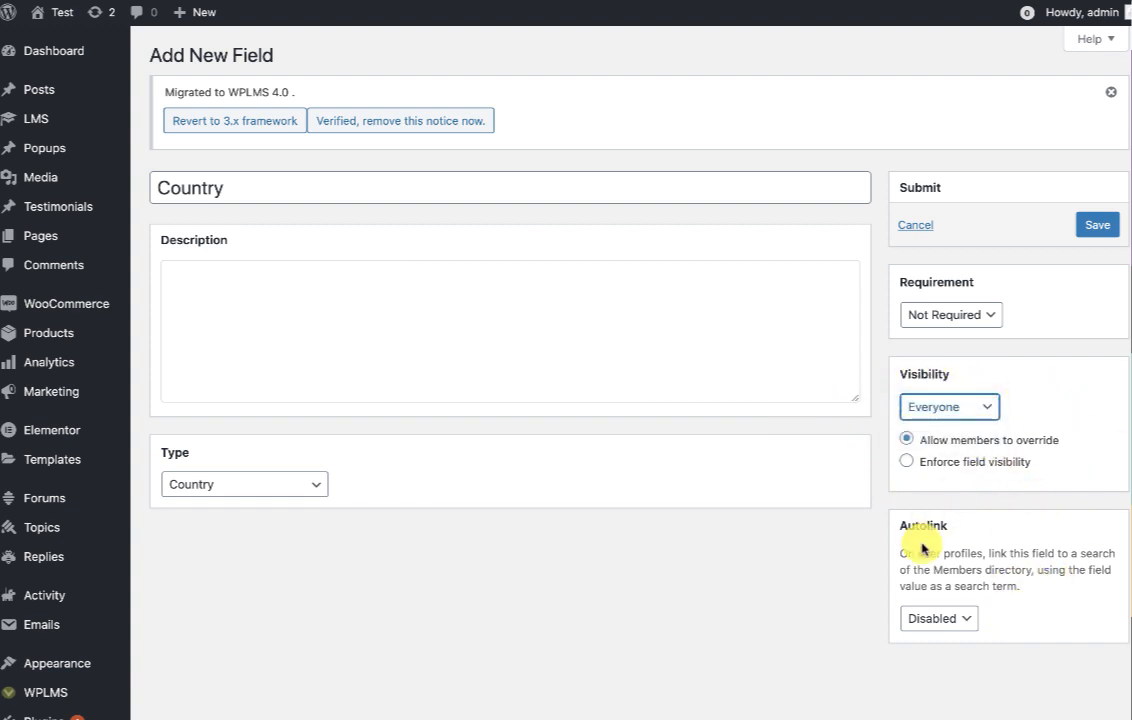
scroll(517, 677, down, 4)
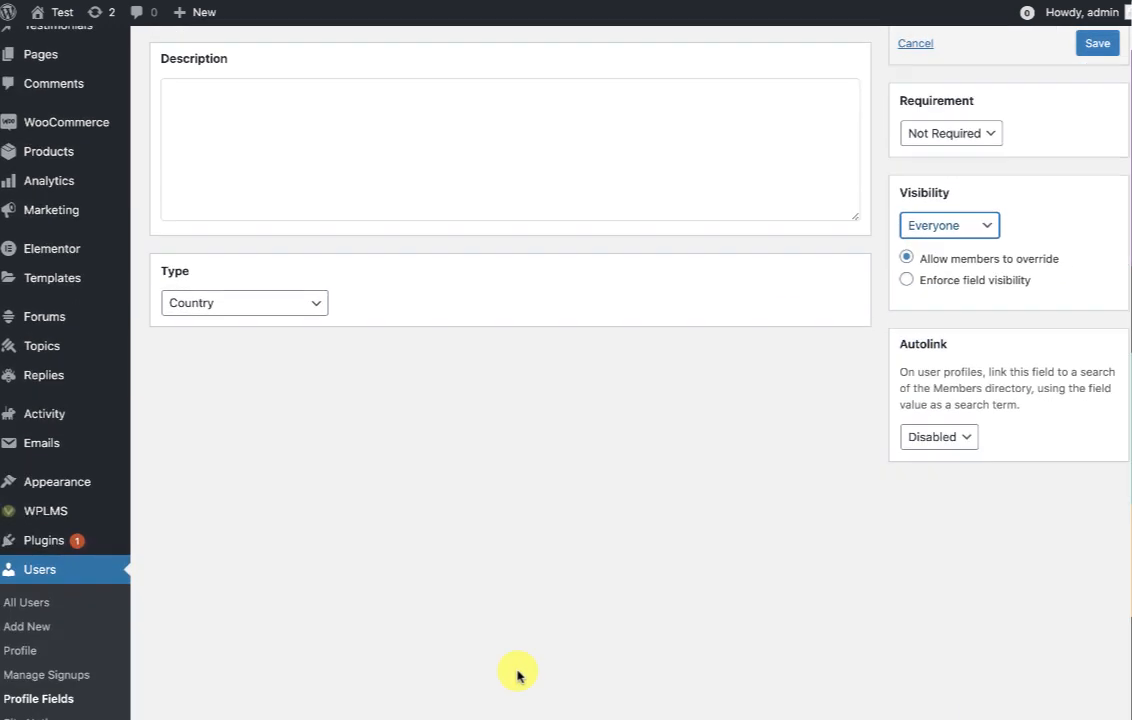
scroll(608, 513, up, 3)
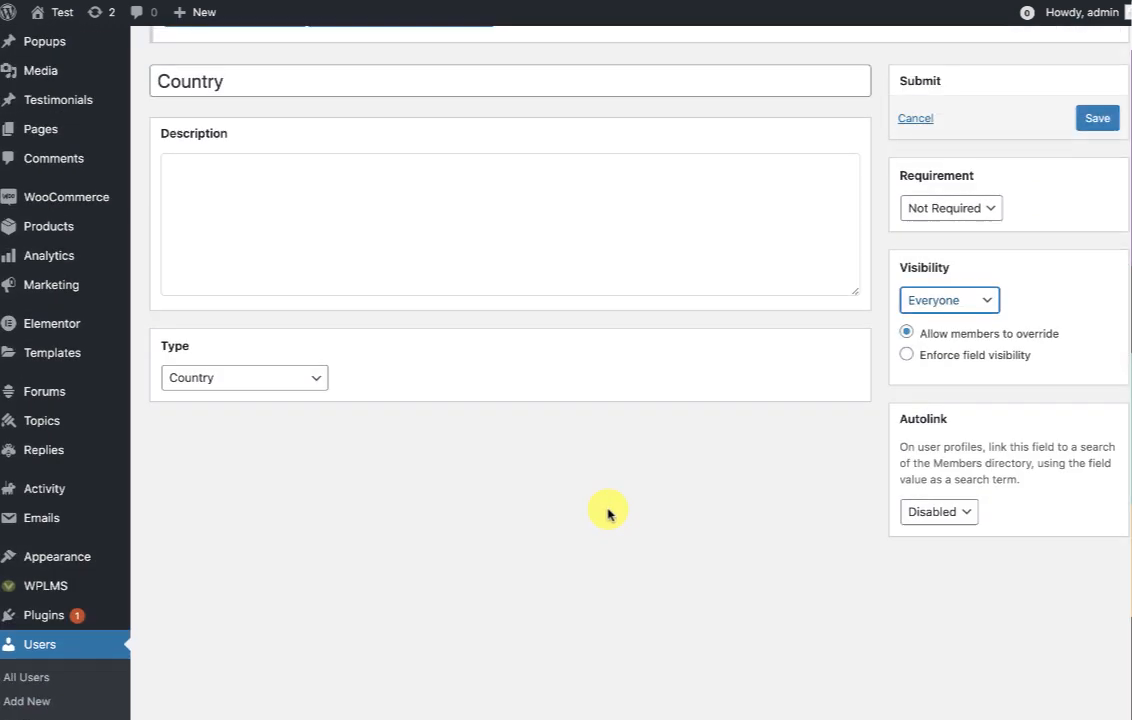
scroll(607, 513, down, 3)
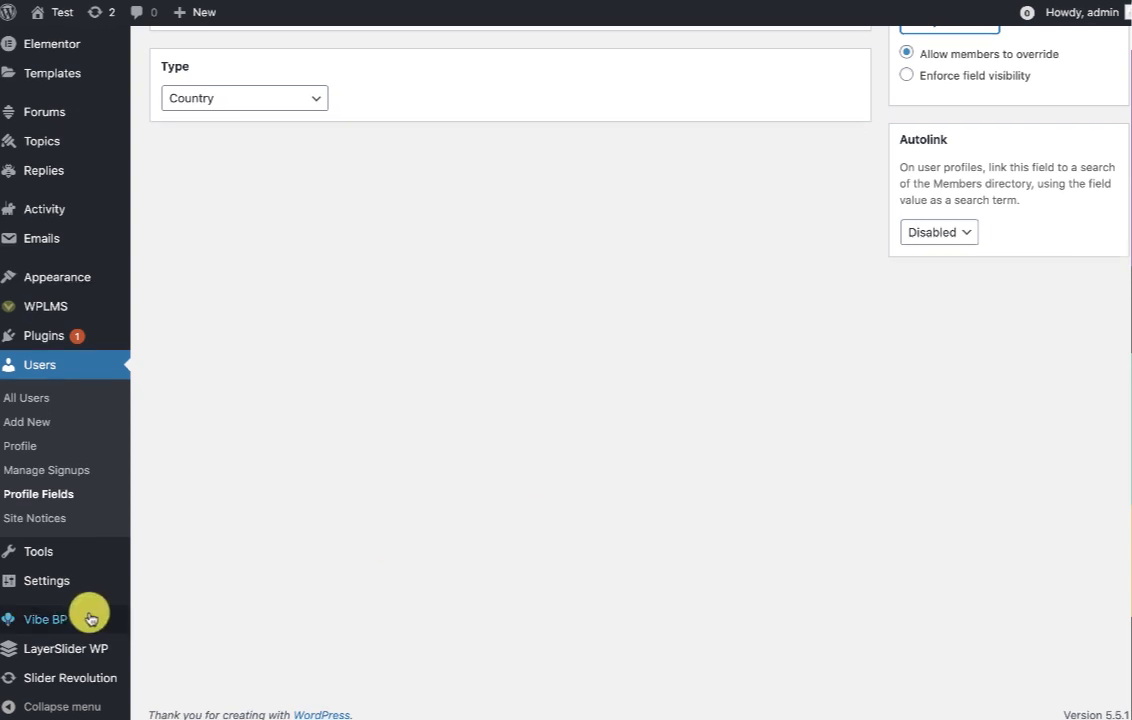
Open the Vibe BP settings in a new browser tab.
mouse_move(74, 622)
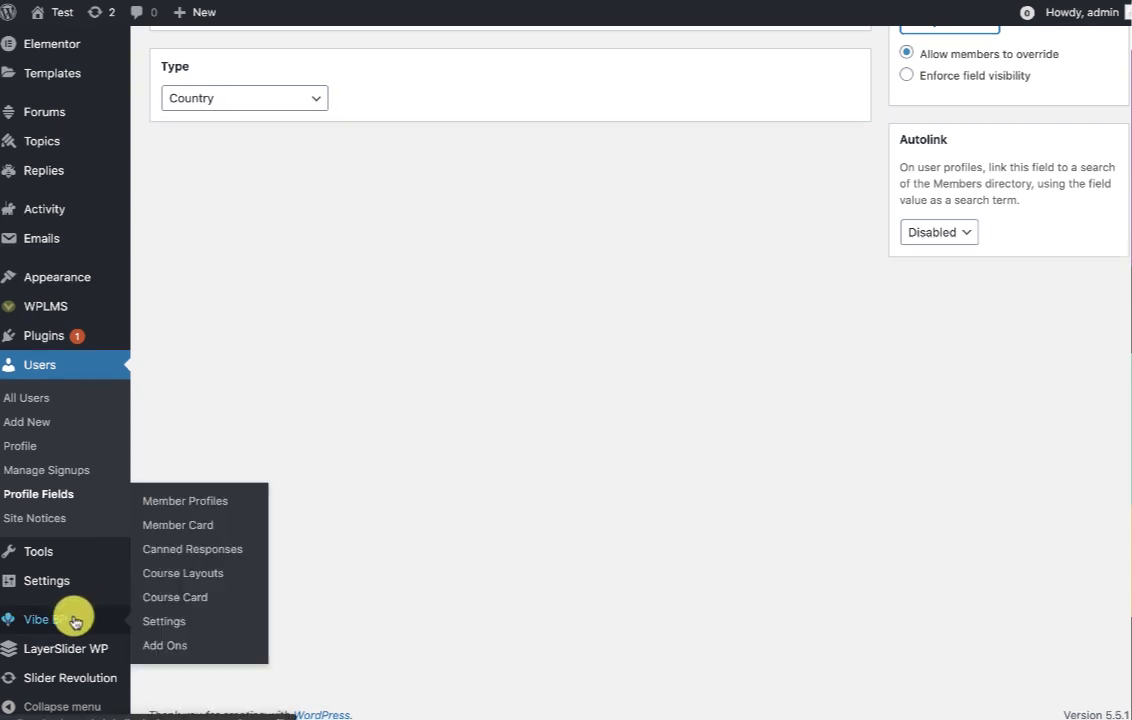
right_click(159, 627)
click(185, 632)
scroll(450, 598, up, 5)
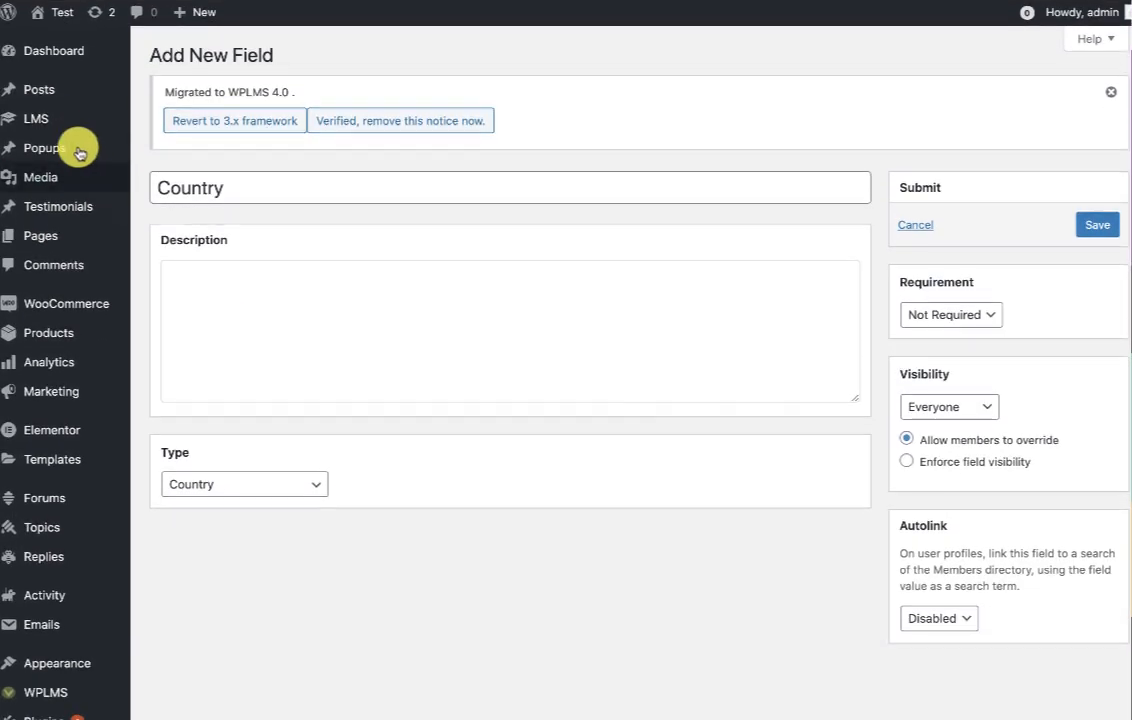
mouse_move(56, 121)
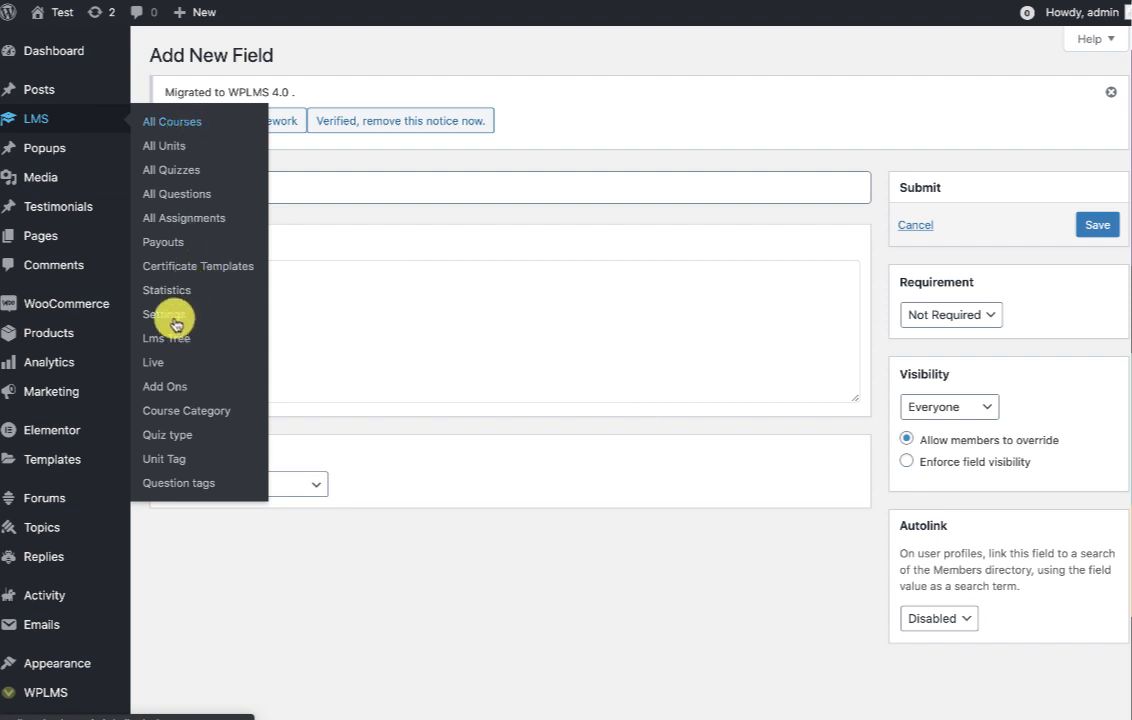
click(802, 1)
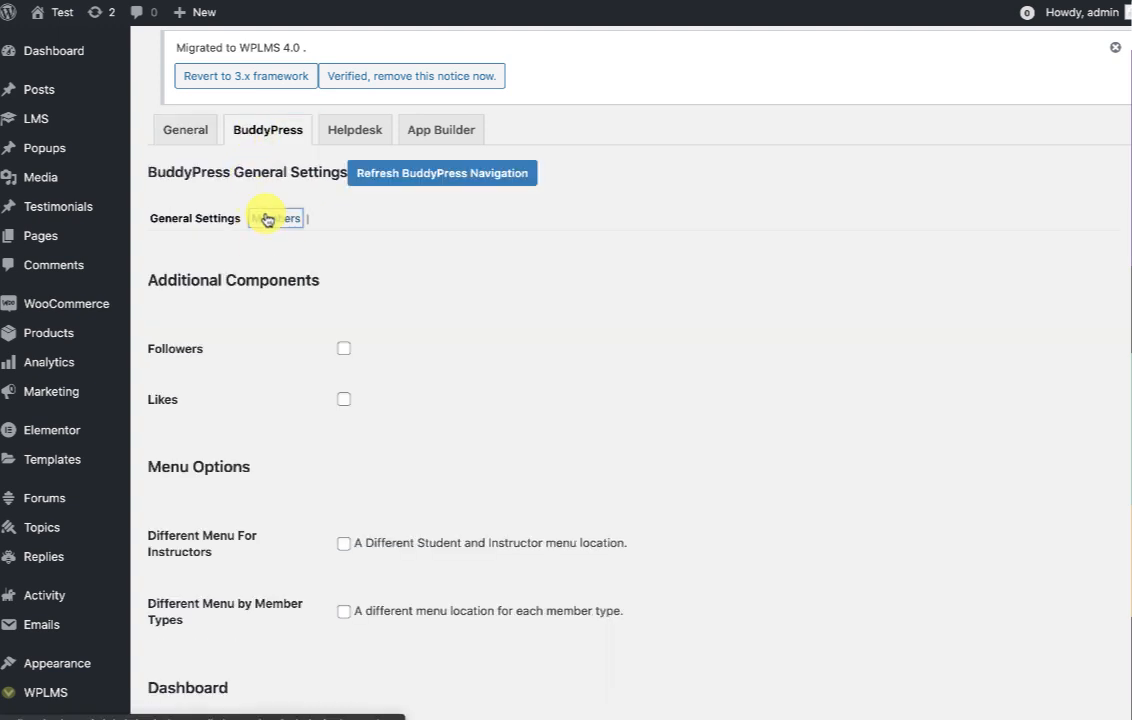
click(268, 219)
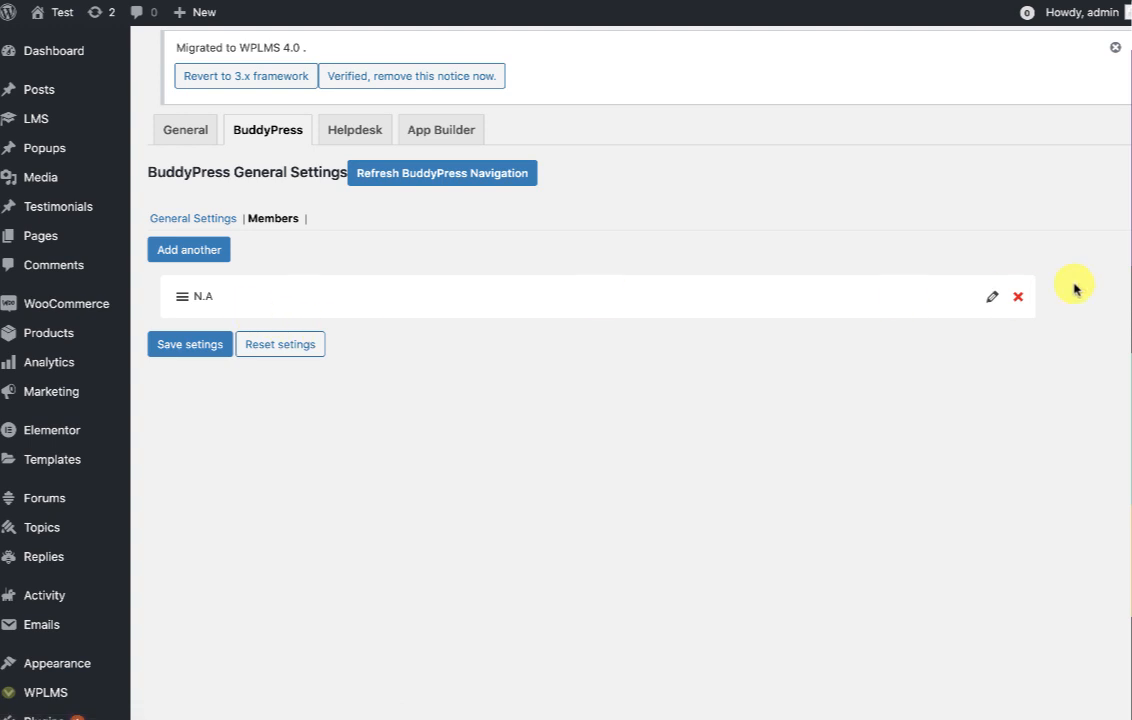
click(993, 298)
drag(328, 349, 197, 345)
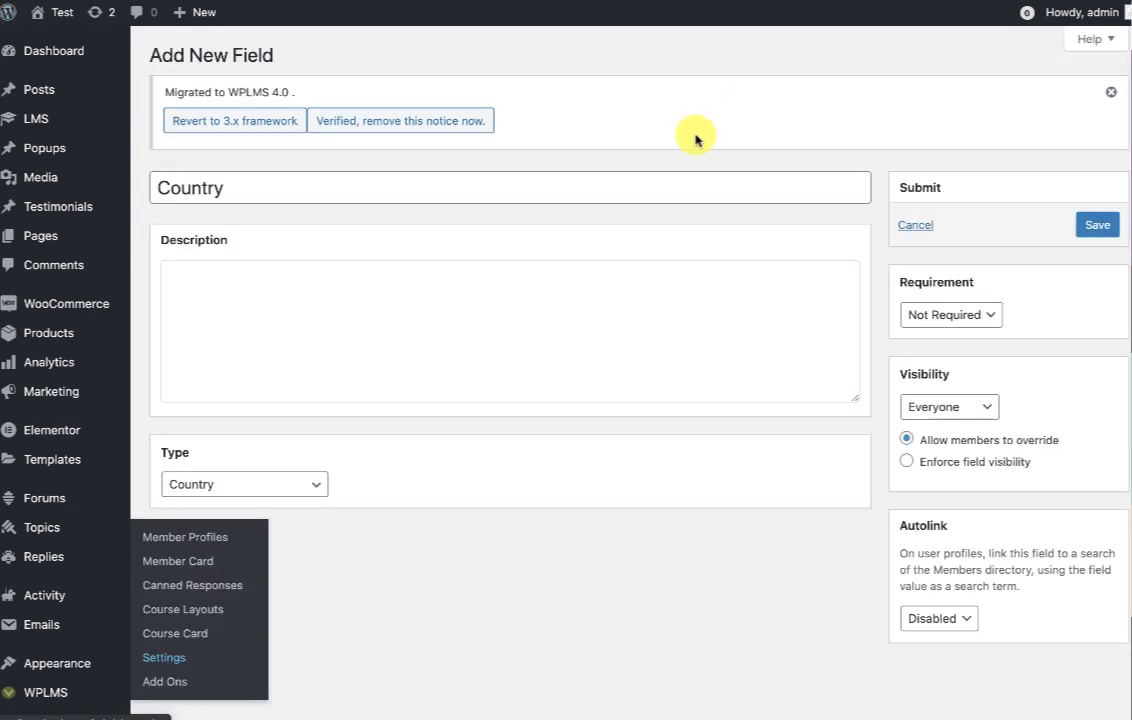
Reload the Add New Field form, make it available to instructors, and name it Country.
right_click(693, 134)
right_click(735, 139)
right_click(738, 133)
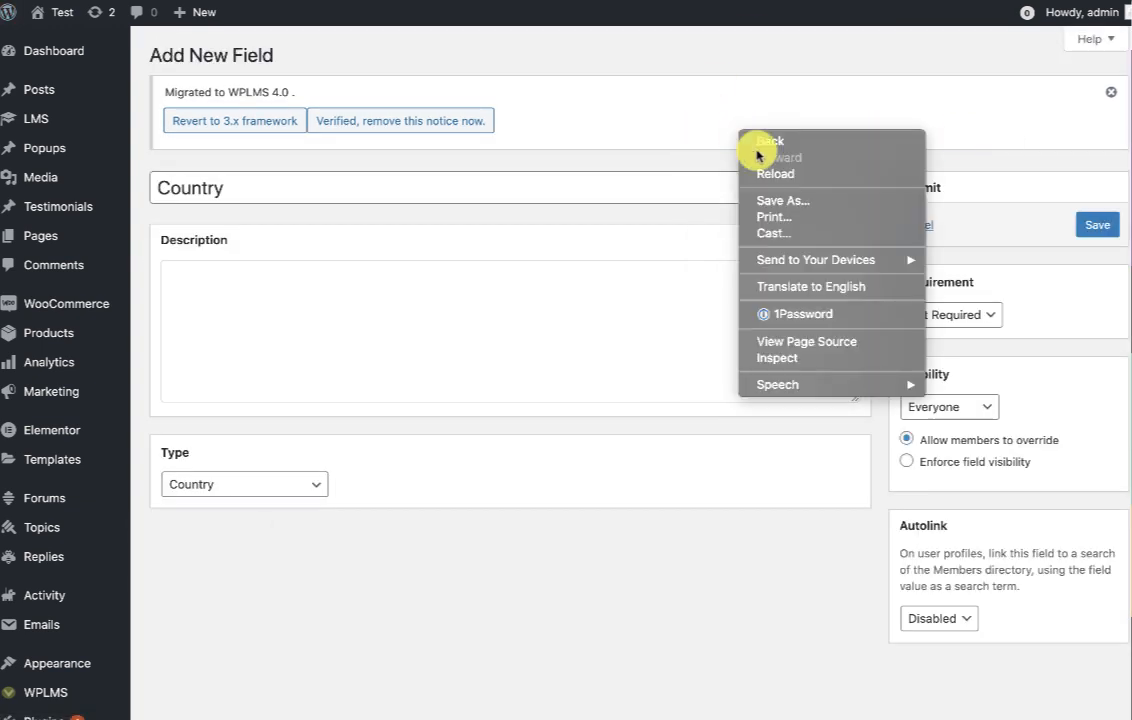
click(786, 181)
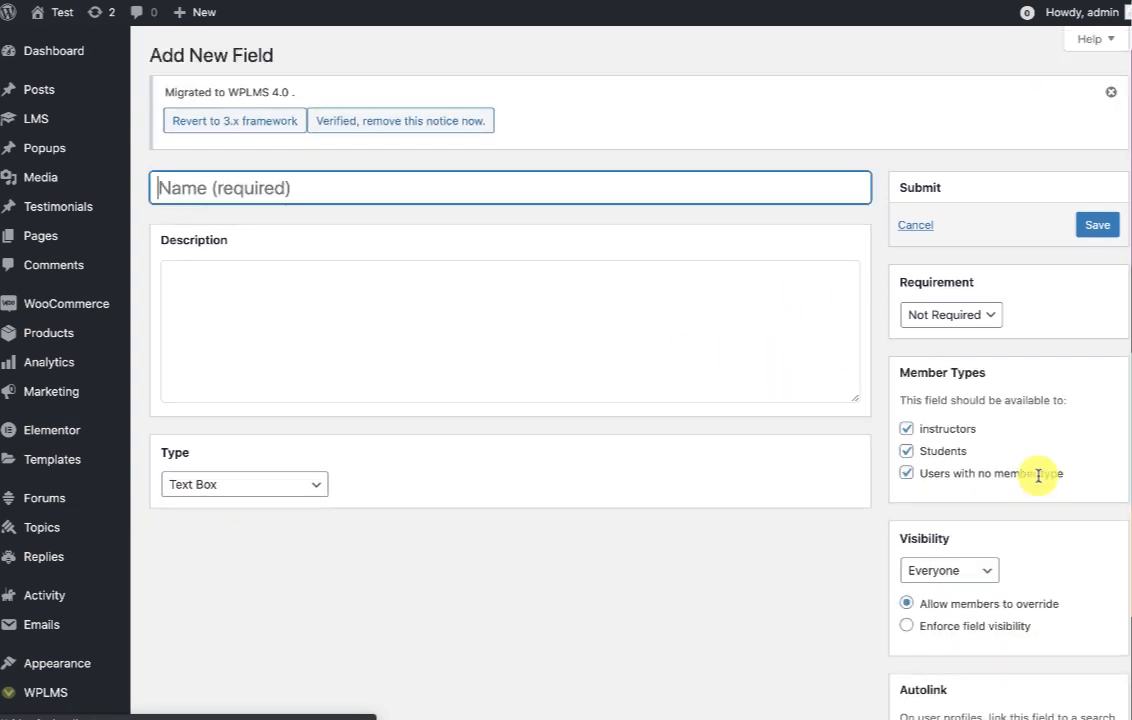
click(908, 430)
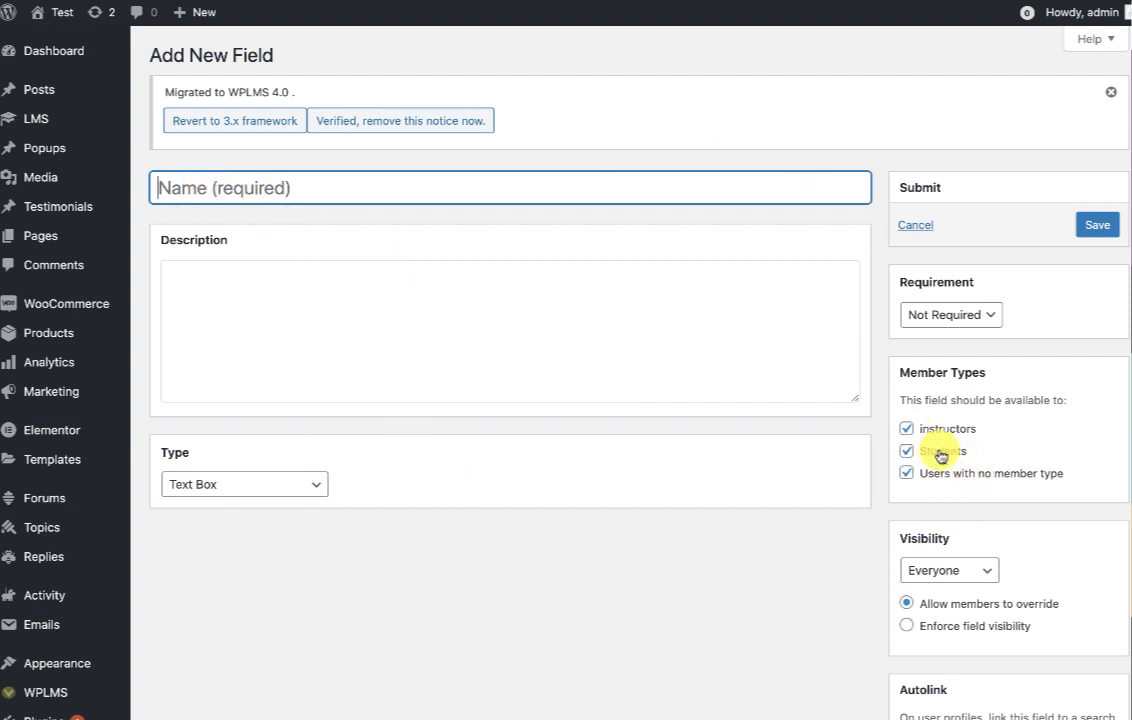
text(Country)
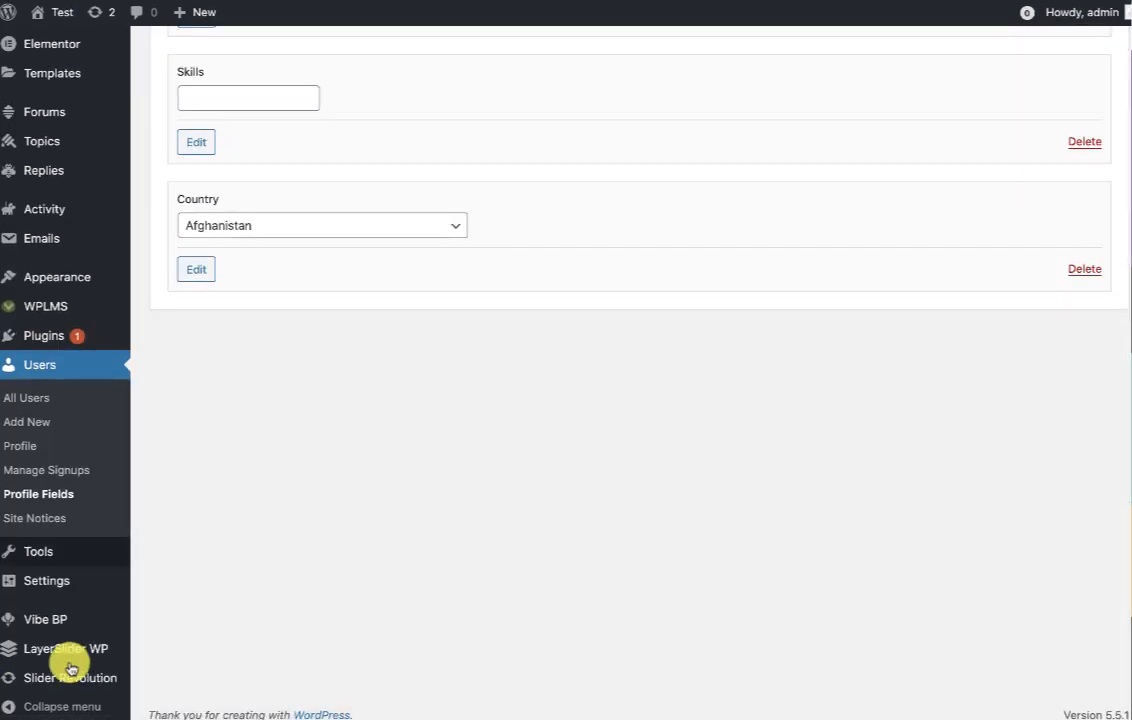
mouse_move(45, 620)
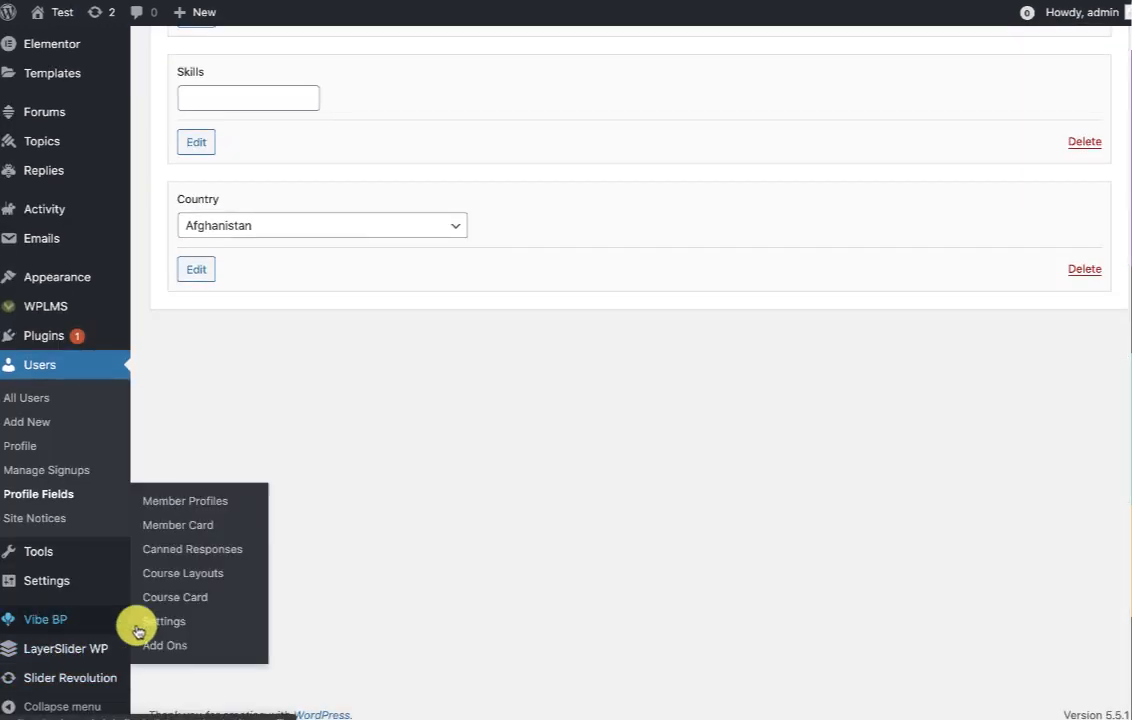
Open Vibe BP Member Profiles and check the Instructors layout's Apply on Member Type choices.
click(195, 504)
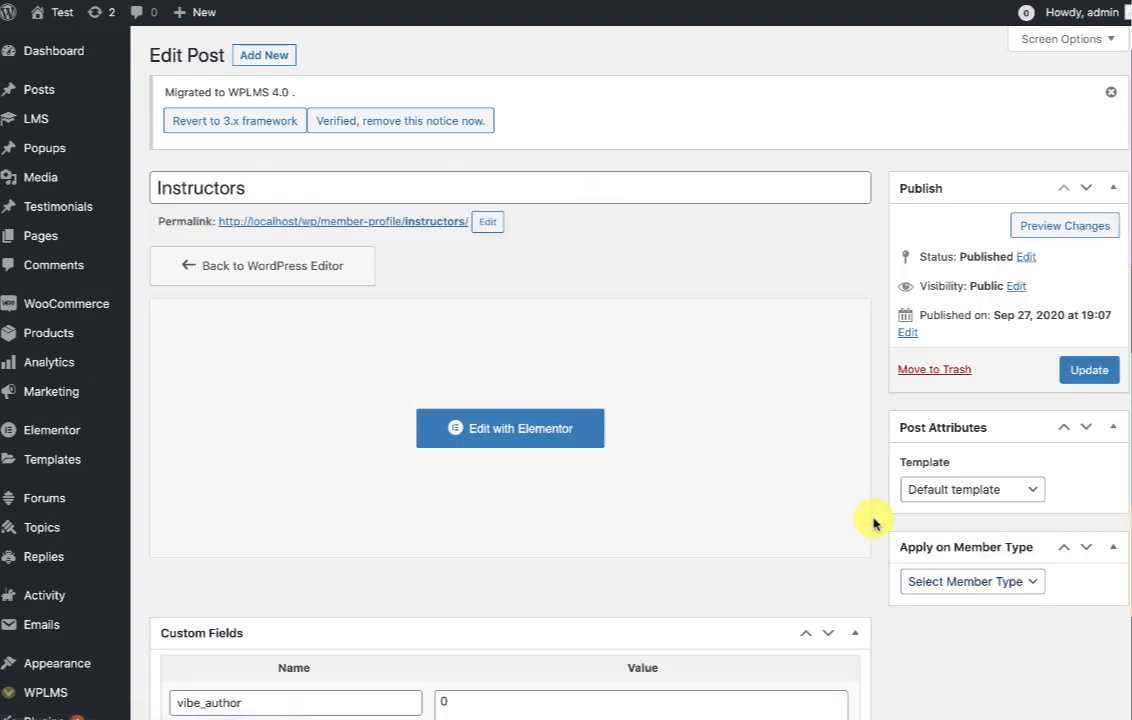
click(1030, 581)
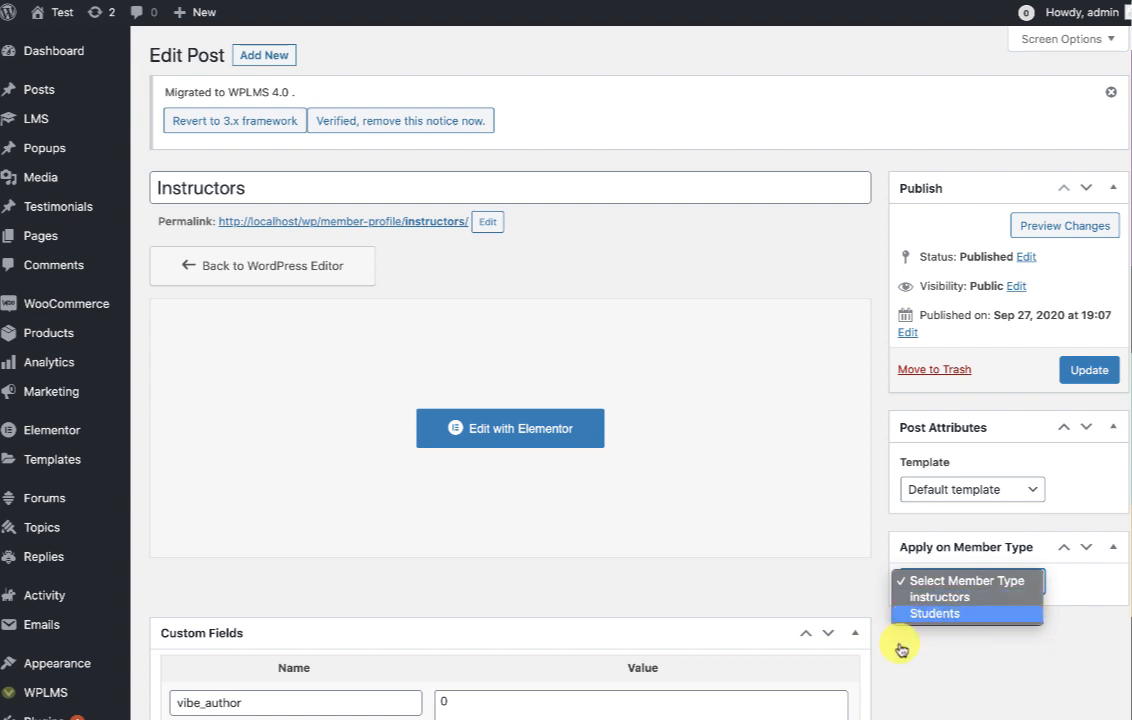
key(Escape)
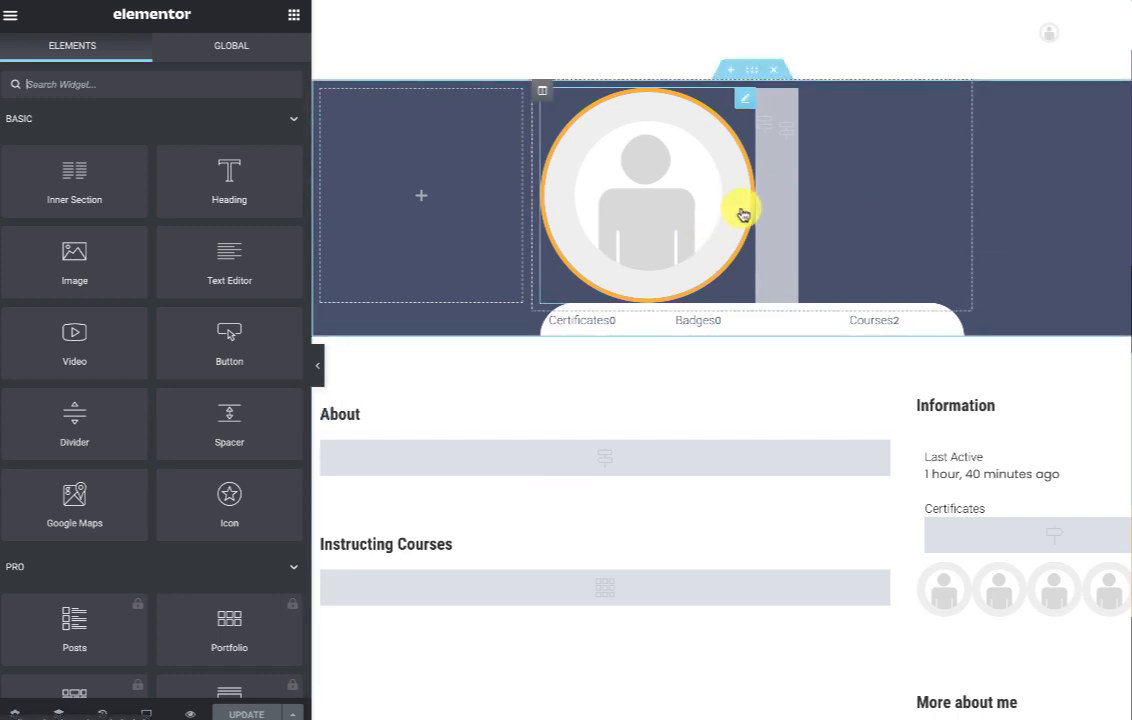
Check that the first header profile field widget displays Location.
click(789, 104)
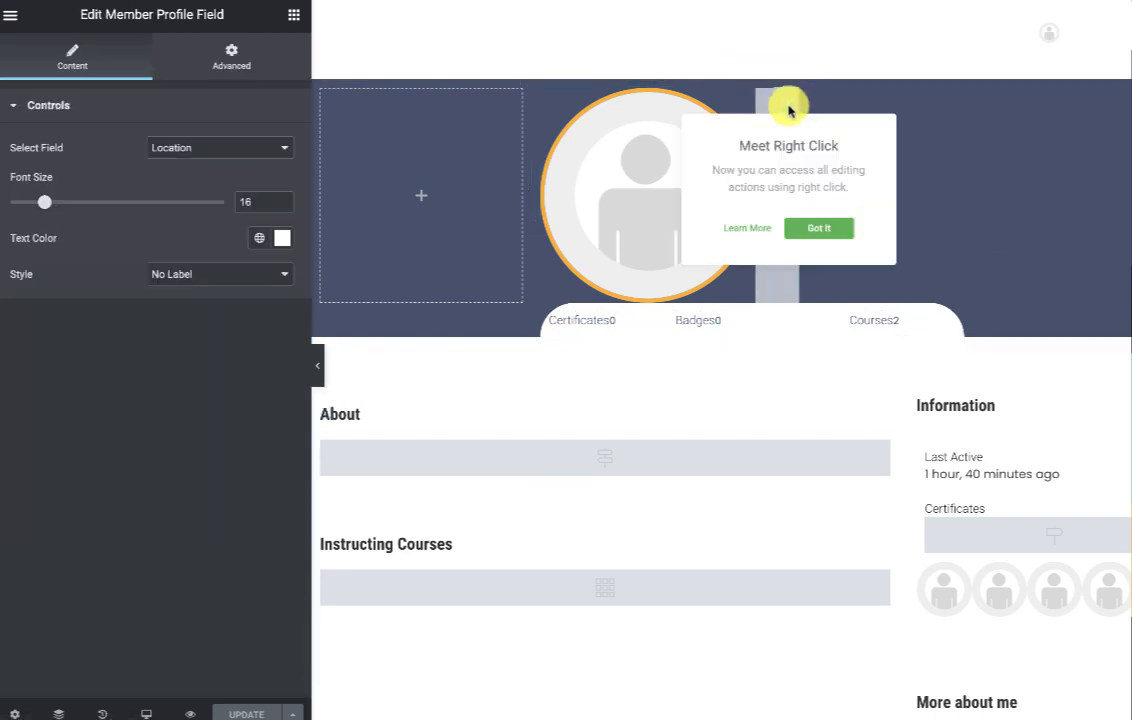
click(812, 220)
click(216, 155)
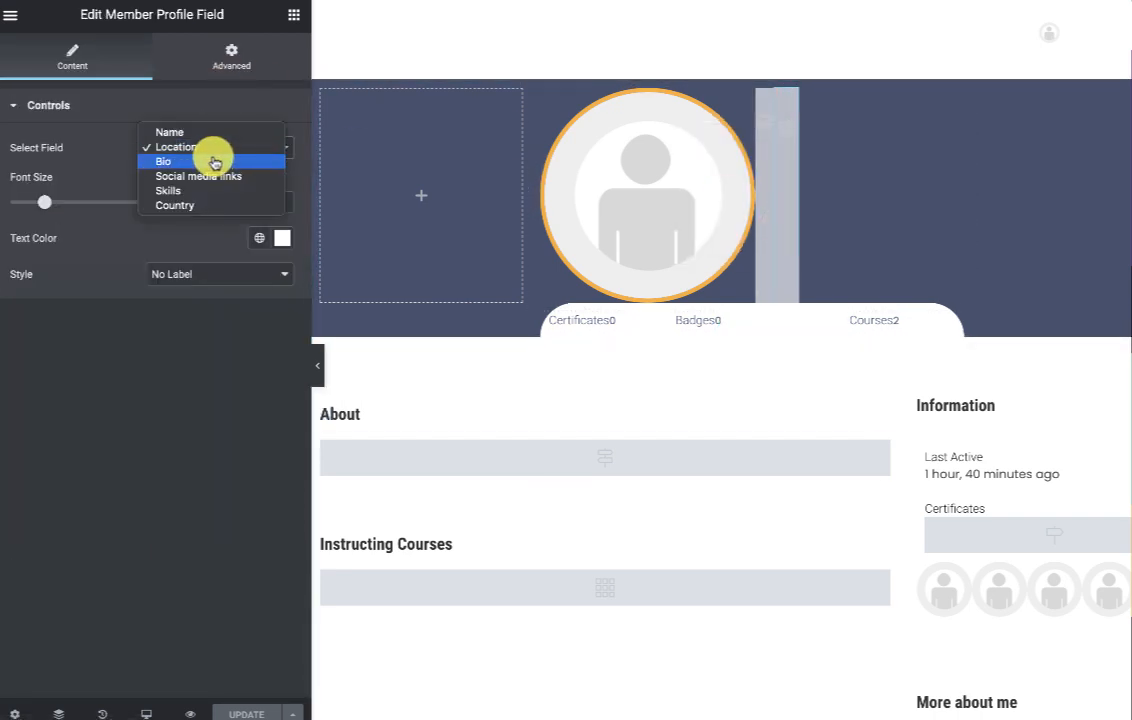
click(222, 150)
Confirm the slim header widget shows Name, review its advanced settings, and select the small field widget.
click(761, 101)
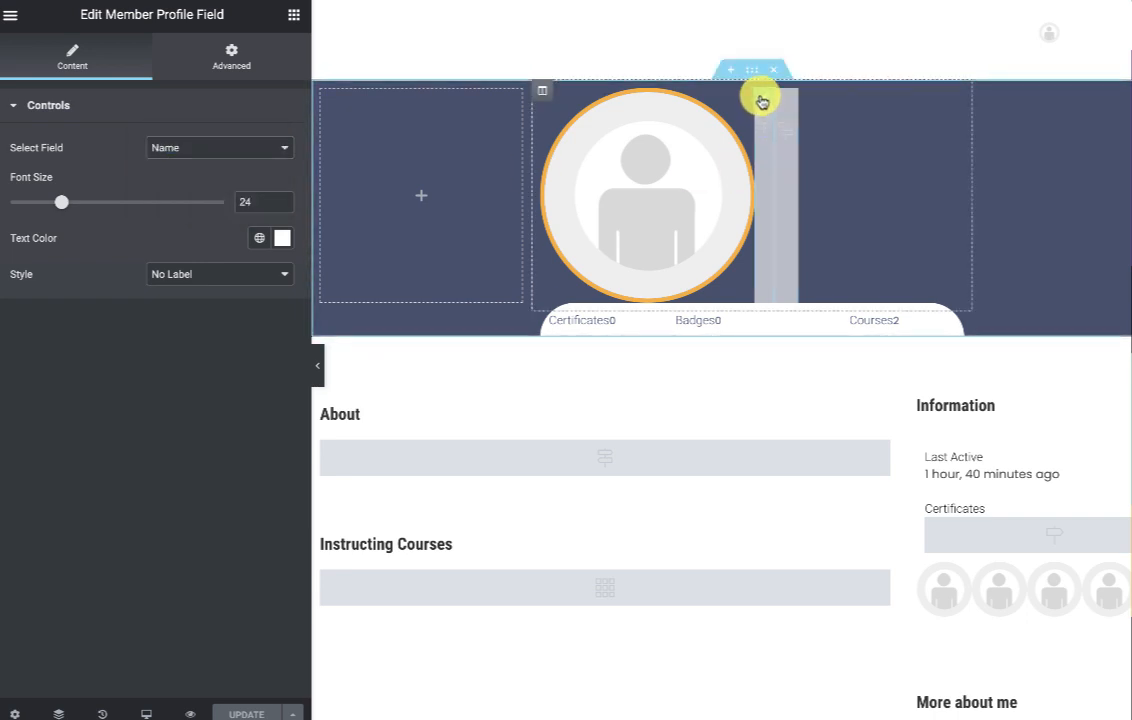
click(248, 150)
click(248, 150)
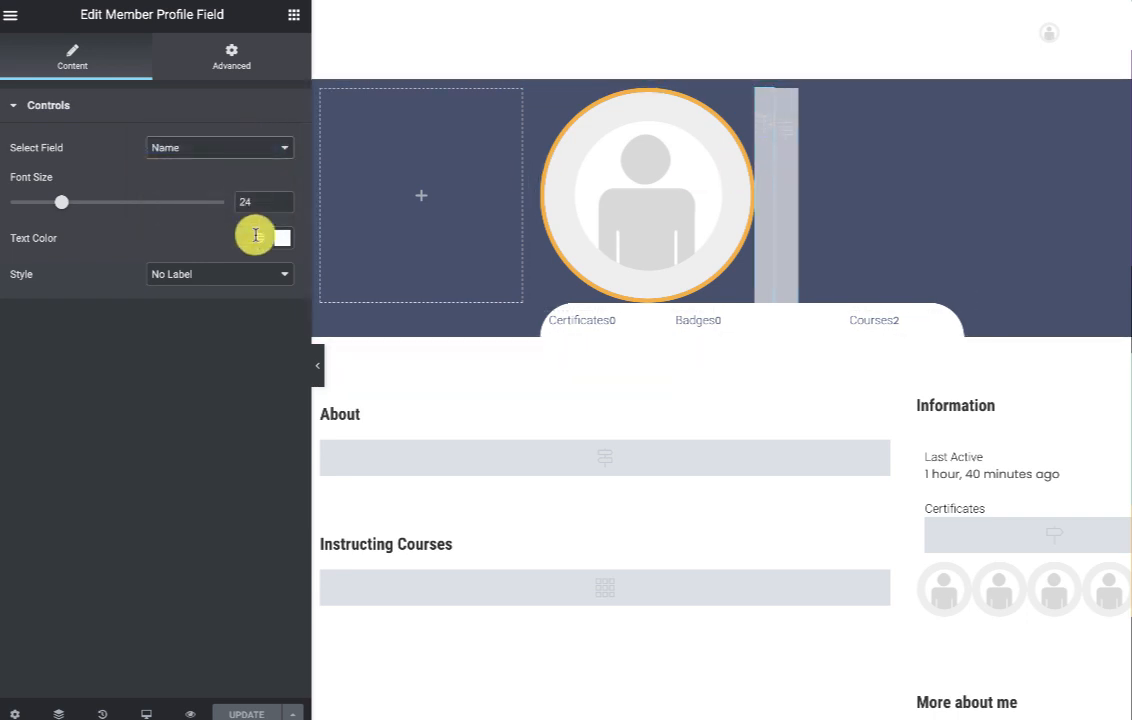
click(238, 64)
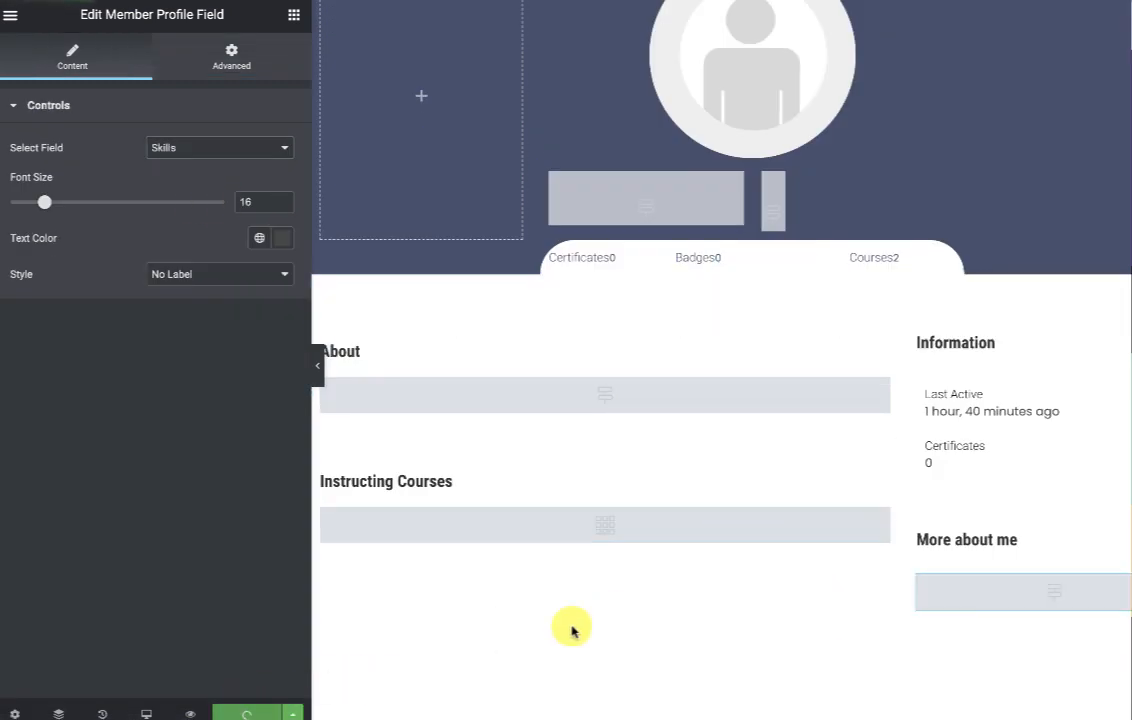
scroll(790, 395, up, 2)
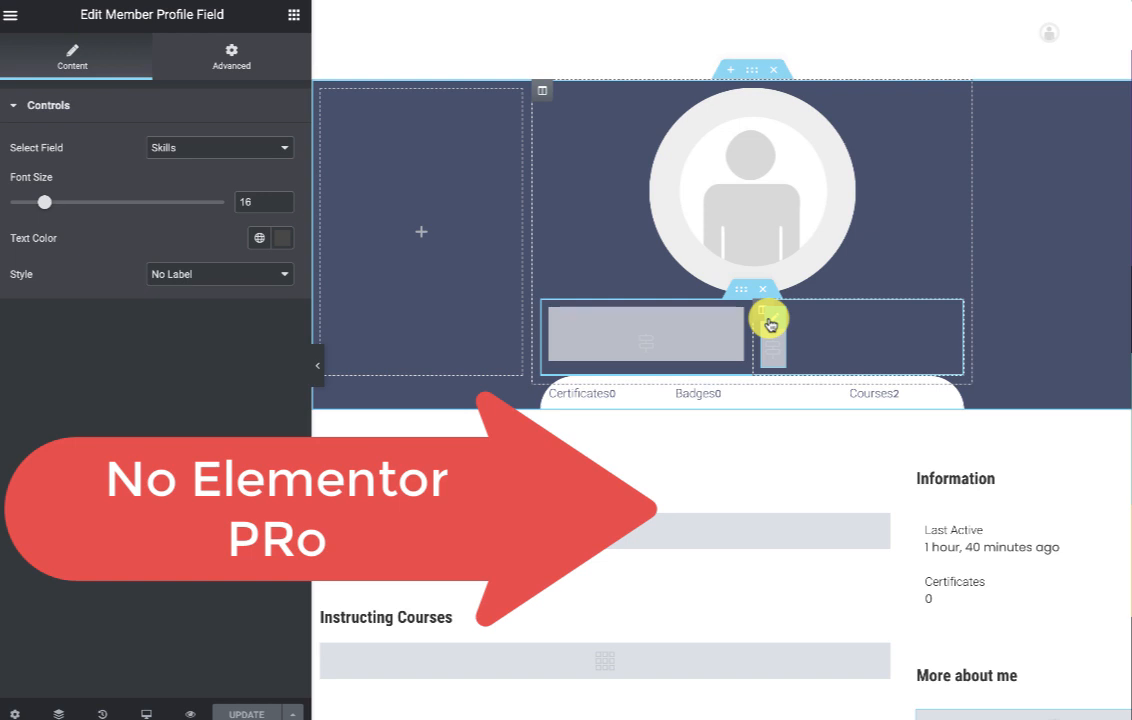
click(770, 323)
click(12, 16)
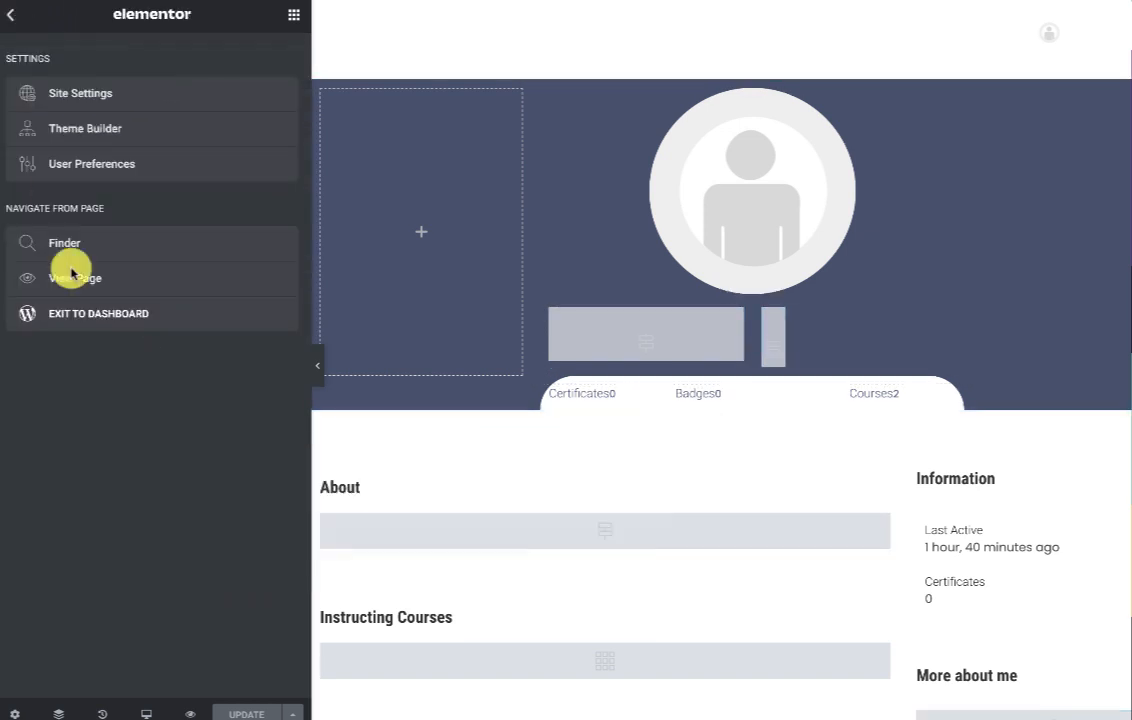
Open the live profile's edit form and enter the member's name, then move to location.
click(68, 287)
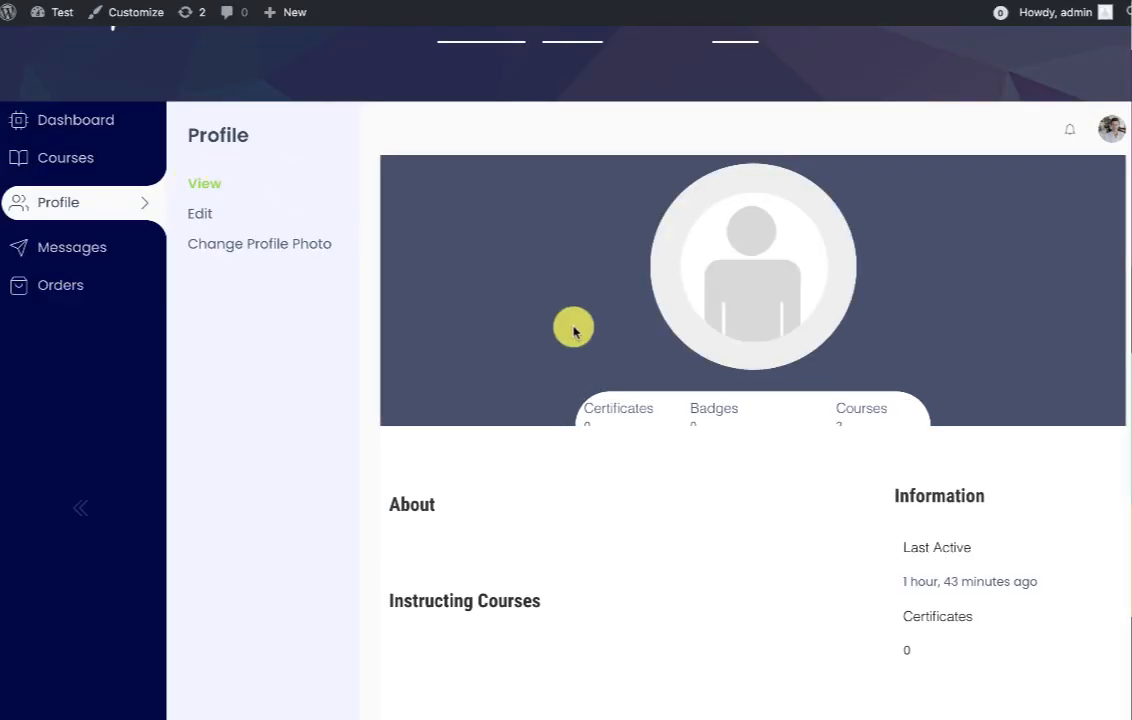
scroll(576, 329, down, 3)
scroll(576, 329, up, 4)
click(205, 265)
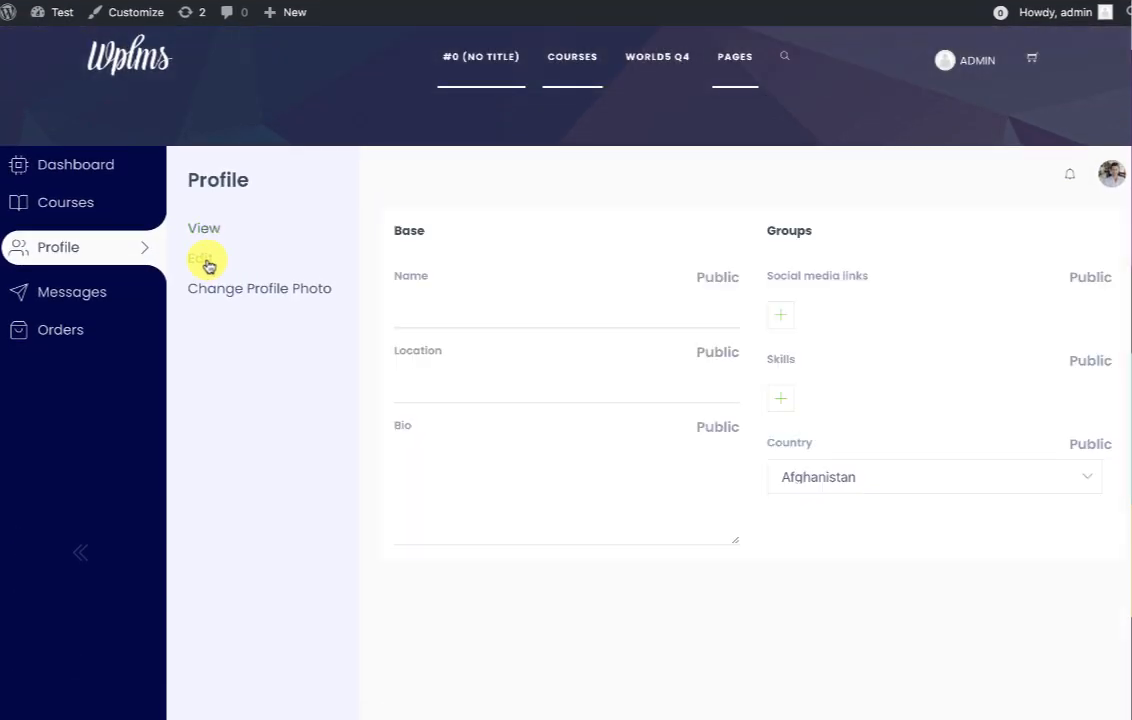
click(467, 316)
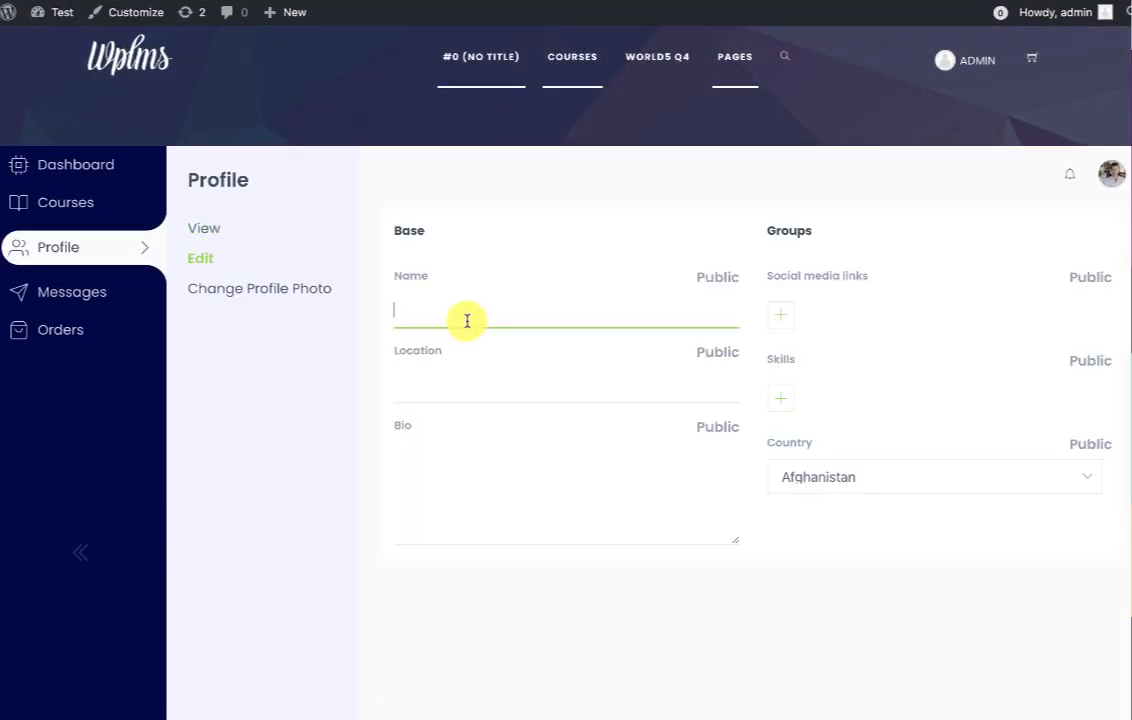
text(Gandalf th)
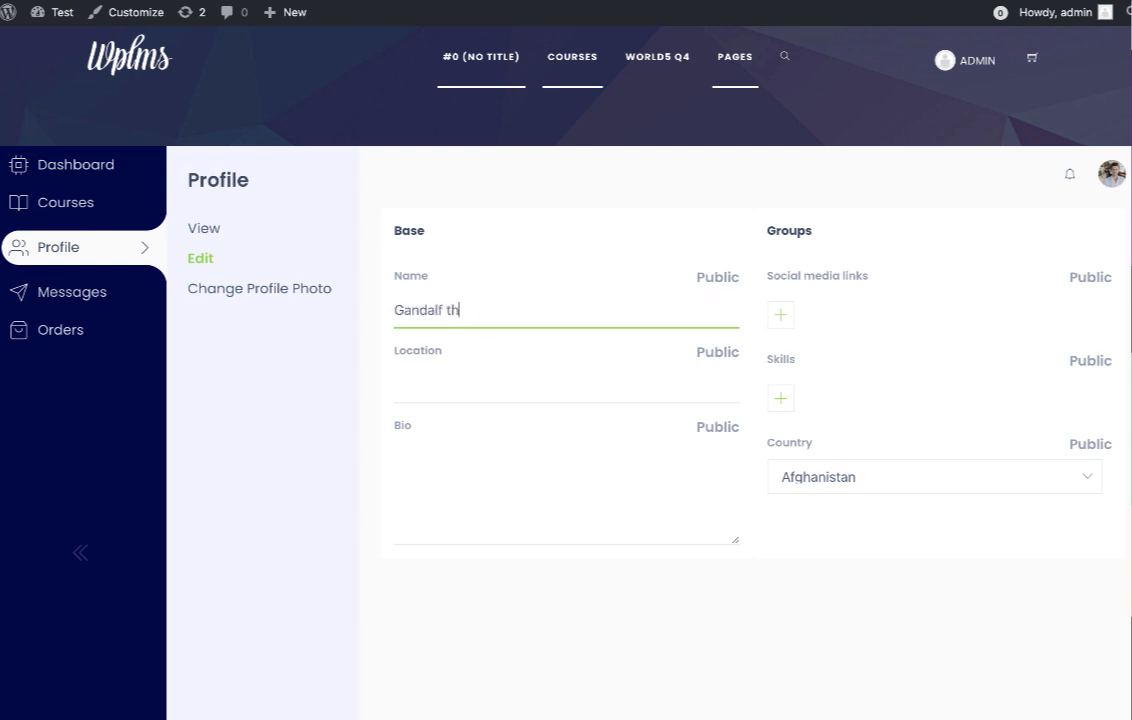
text(e grey)
click(483, 378)
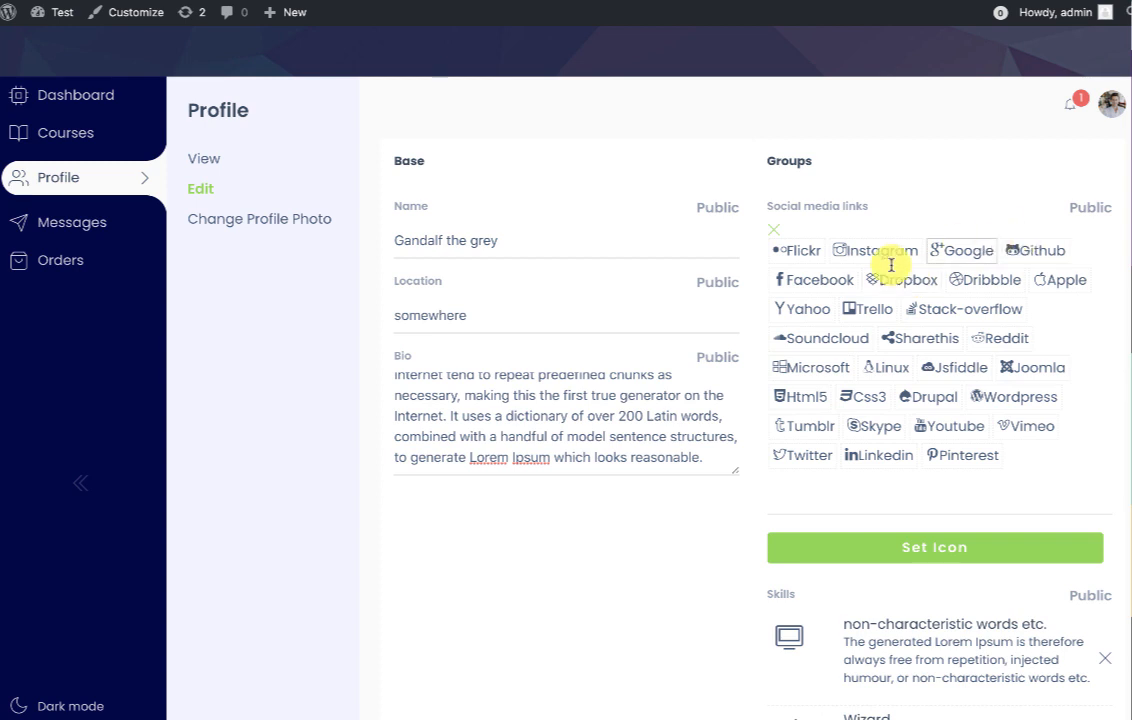
click(789, 493)
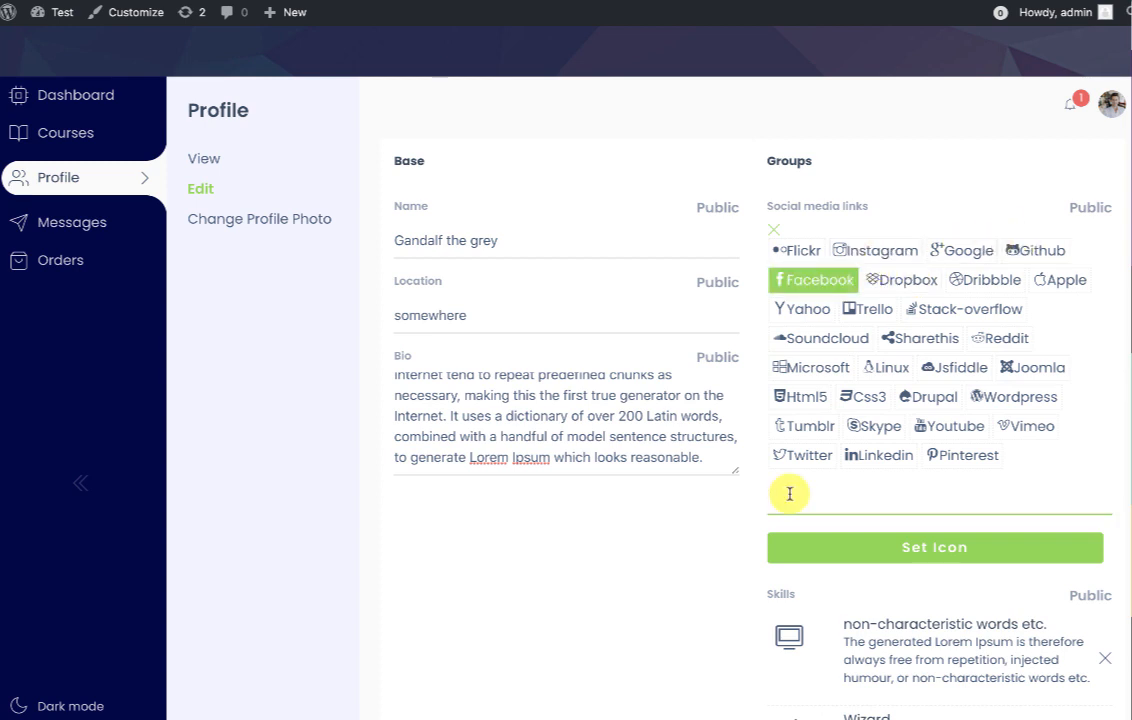
text(https://facebook.com/abc)
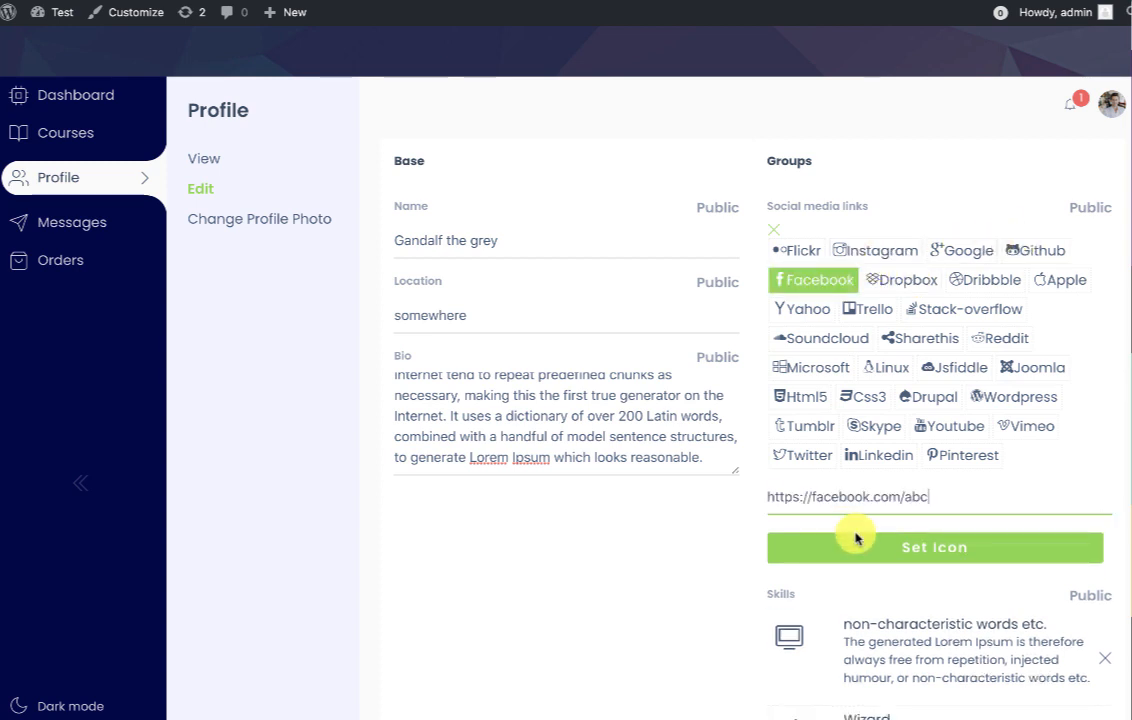
key(ctrl+a)
click(887, 545)
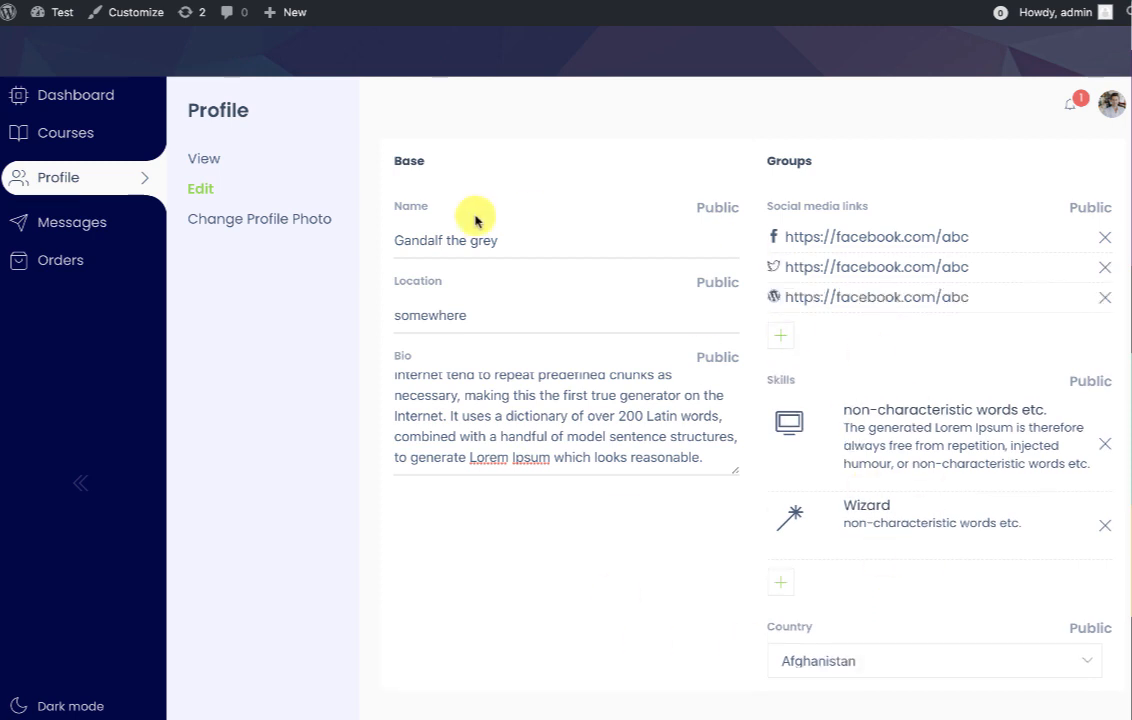
click(206, 165)
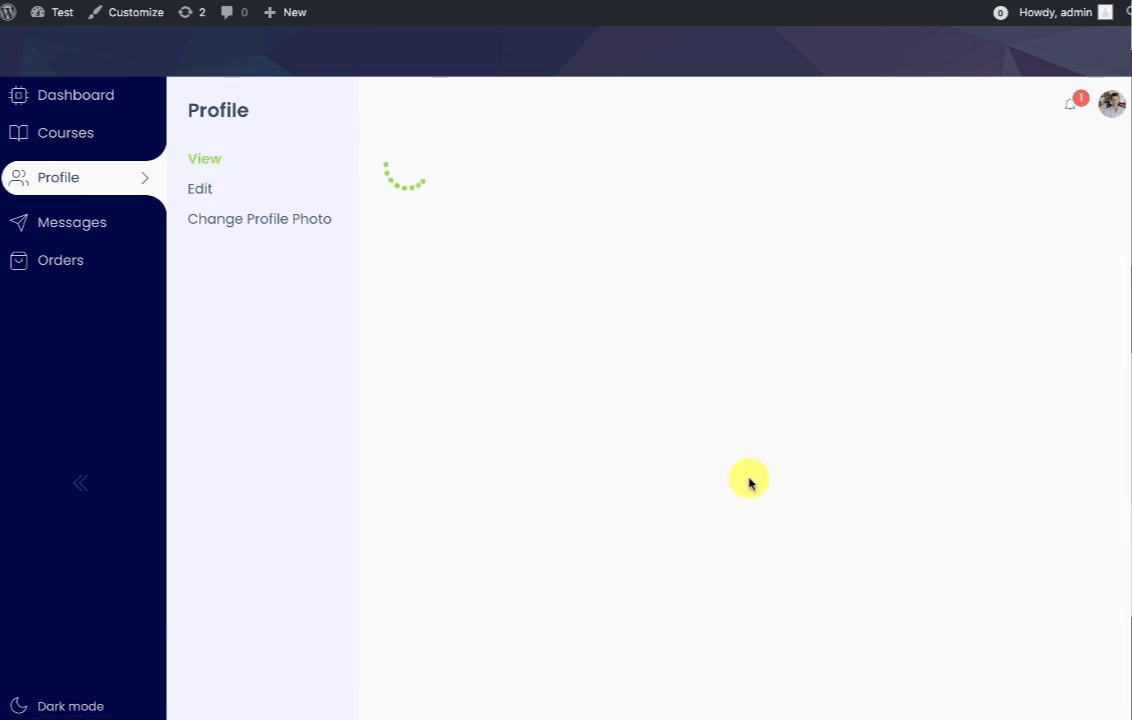
Scroll through the completed profile to check its fields, then reload the page.
scroll(715, 576, down, 3)
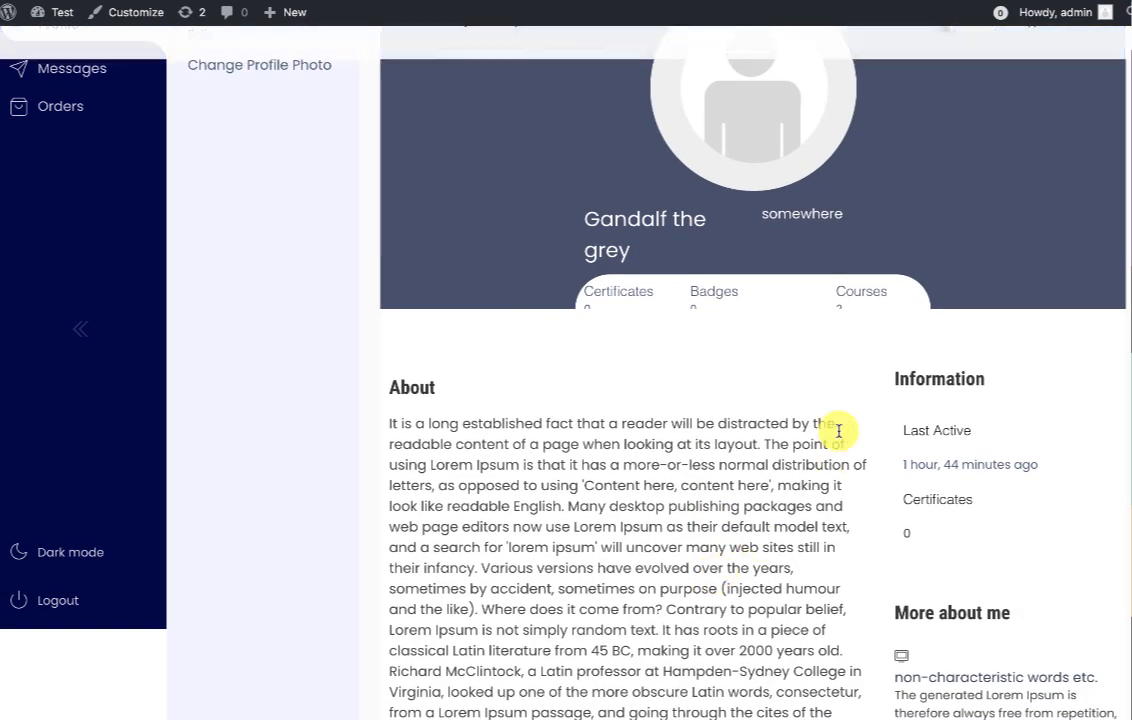
scroll(604, 450, down, 2)
scroll(1079, 542, down, 2)
scroll(1079, 542, up, 6)
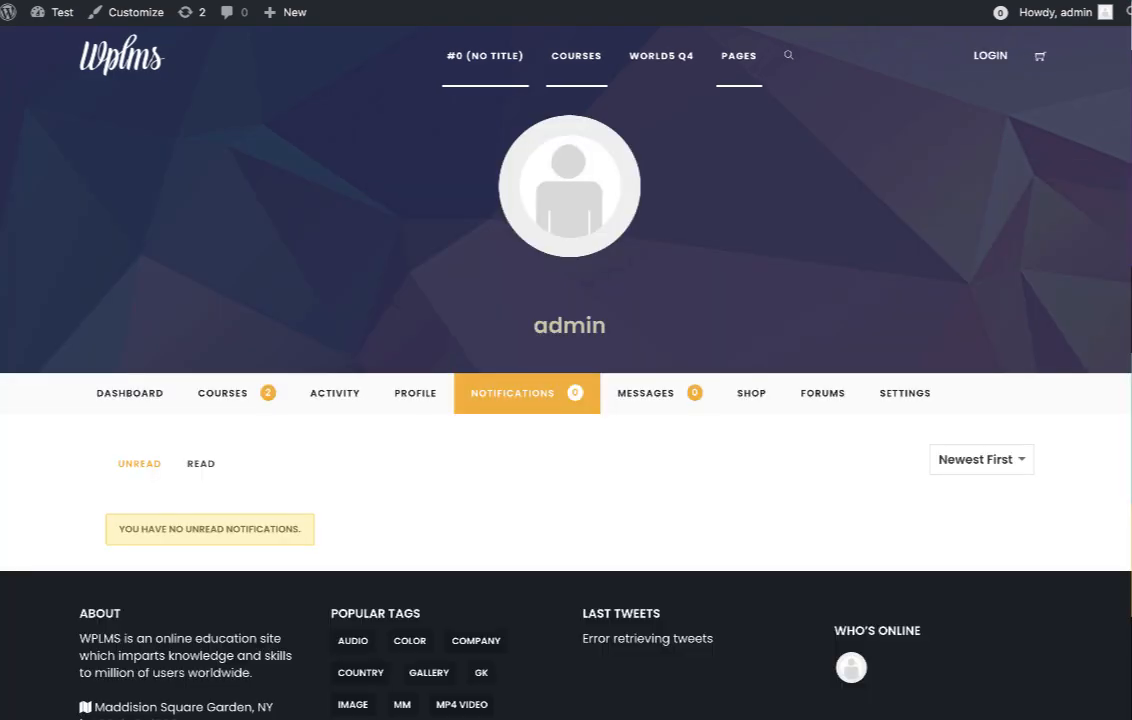
right_click(756, 237)
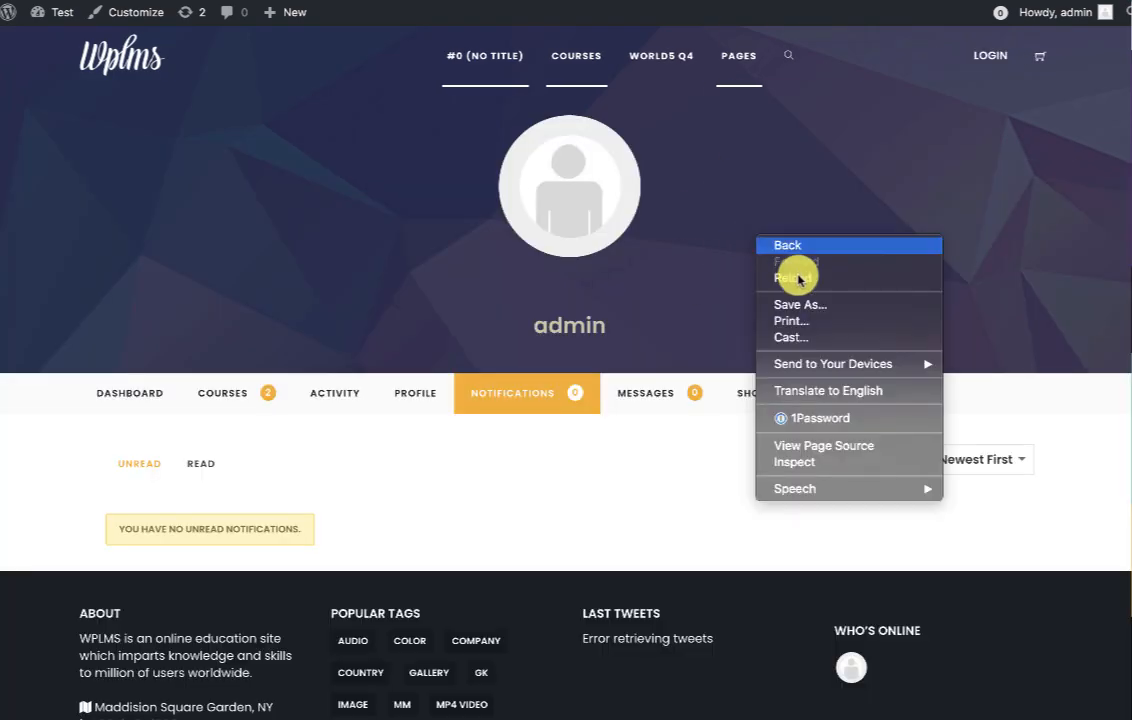
click(800, 280)
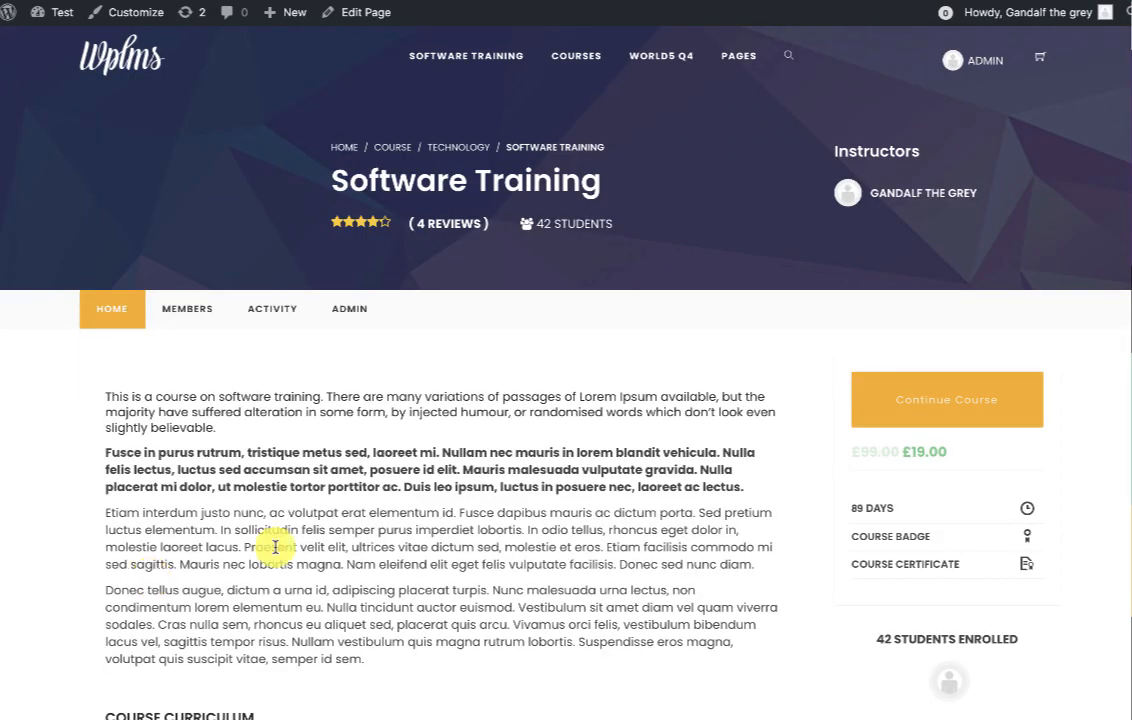
Continue the Software Training course from its course page to see the old Course Status page.
scroll(384, 485, down, 15)
scroll(348, 495, down, 5)
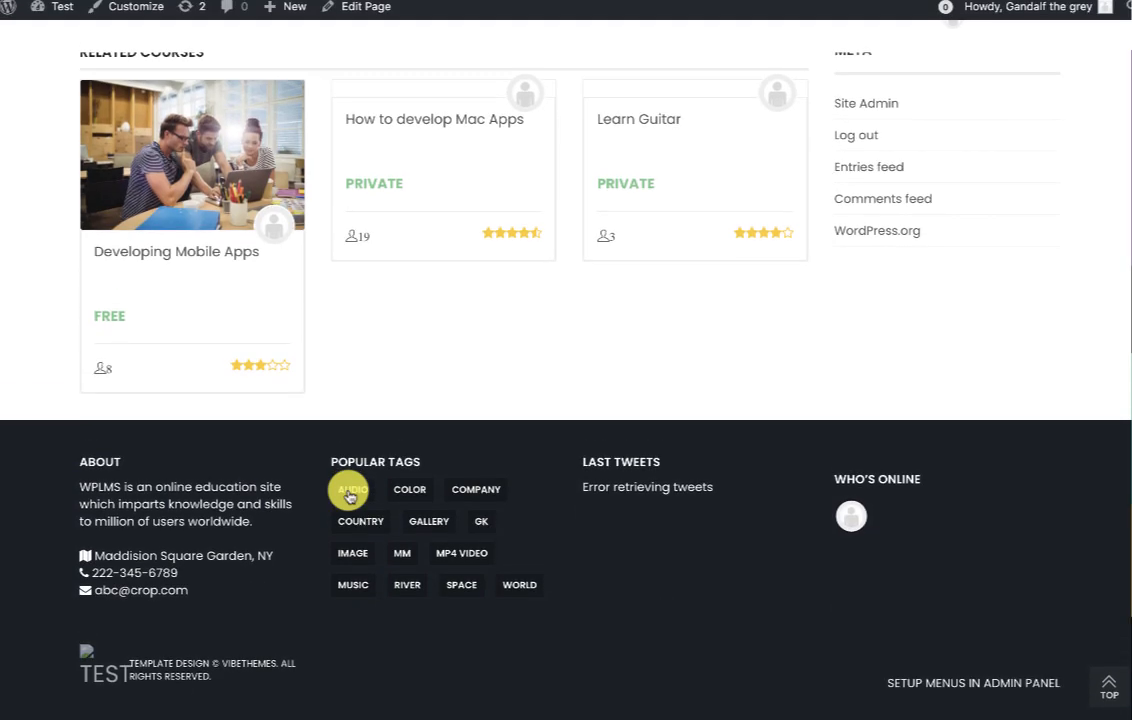
scroll(349, 493, up, 20)
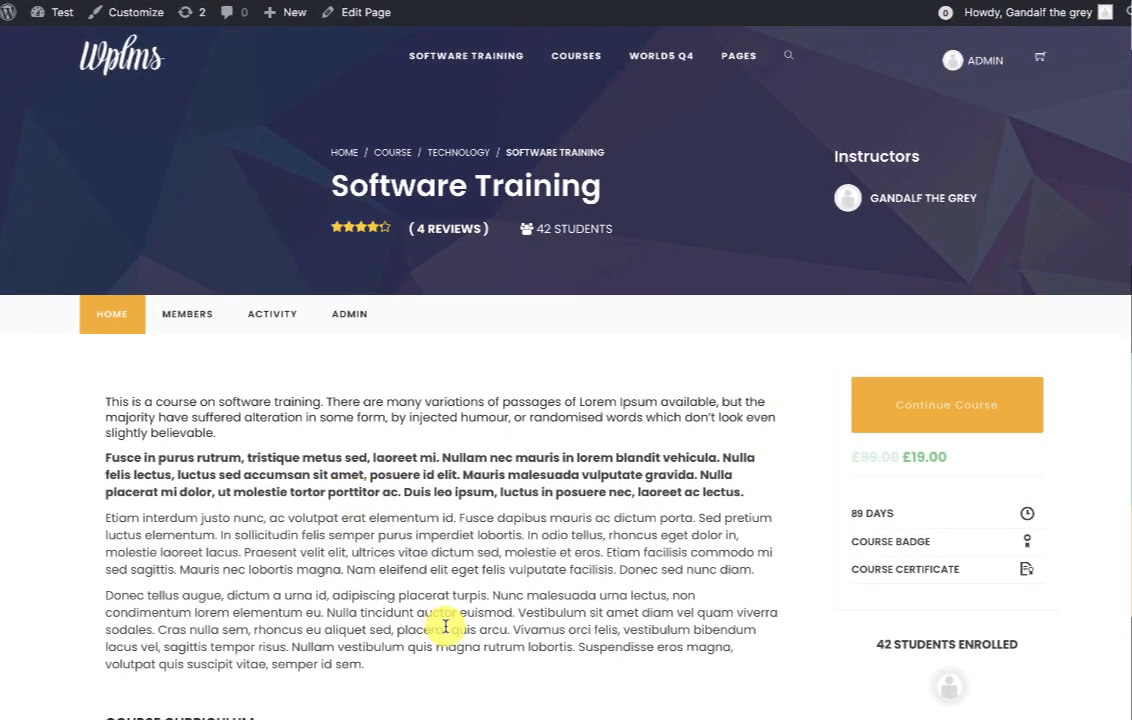
click(940, 411)
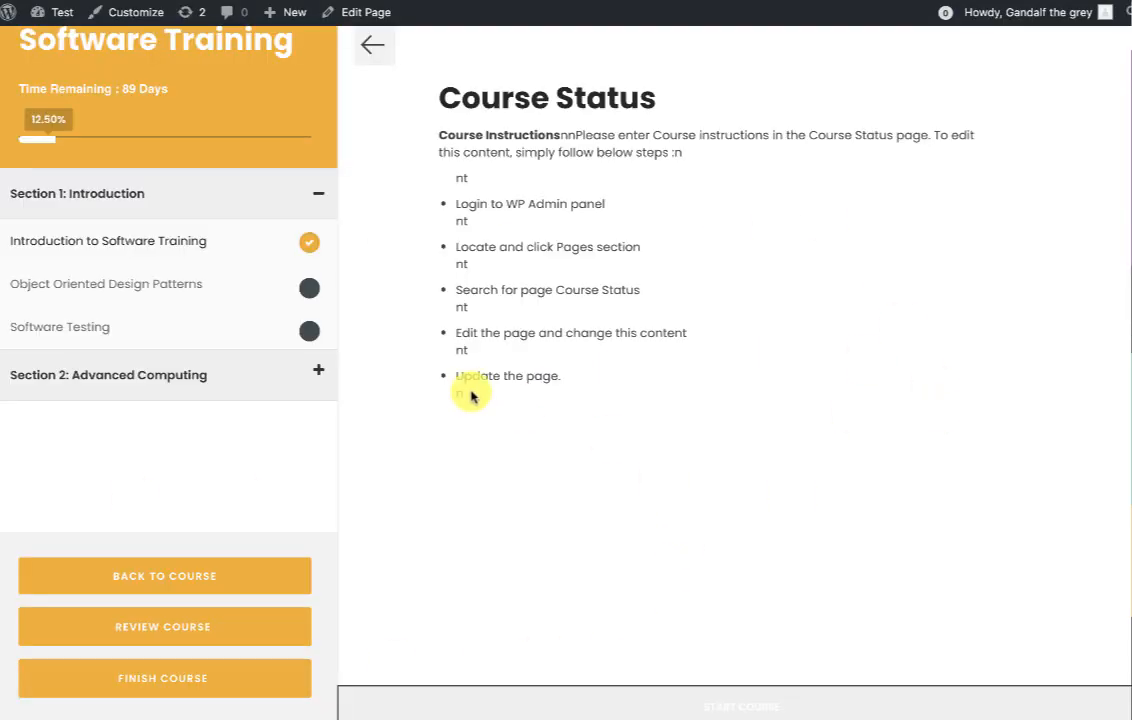
Continue the Software Training course again from Dashboard > Courses and its detail page.
scroll(771, 495, down, 1)
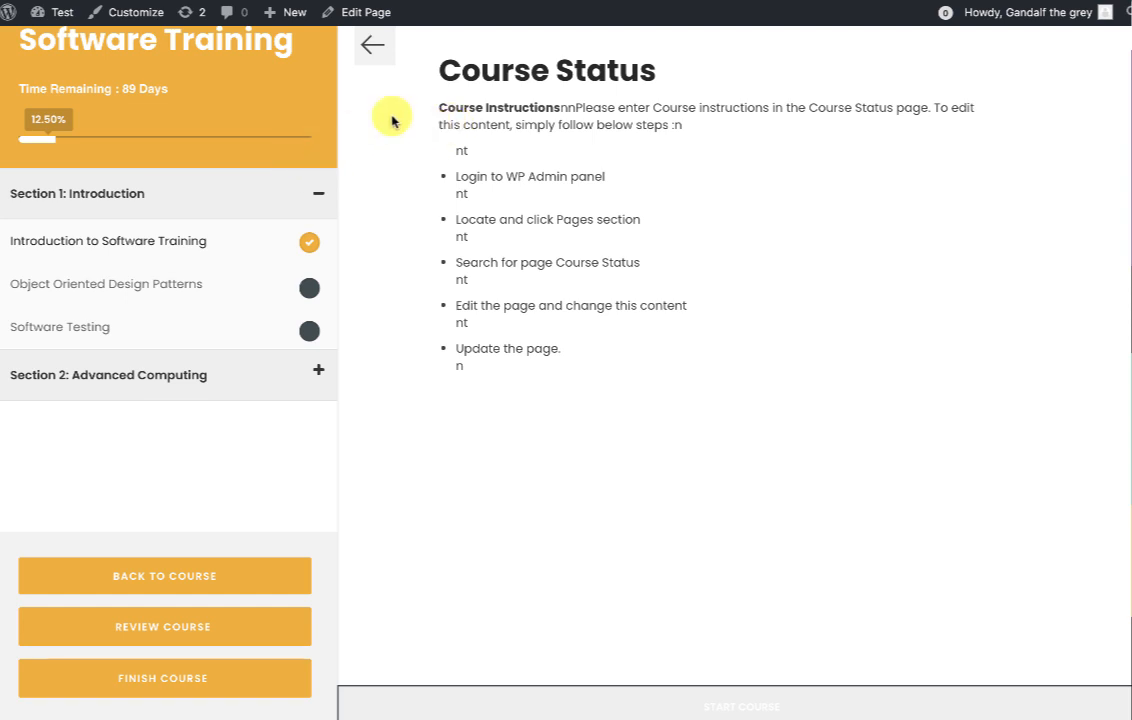
click(372, 44)
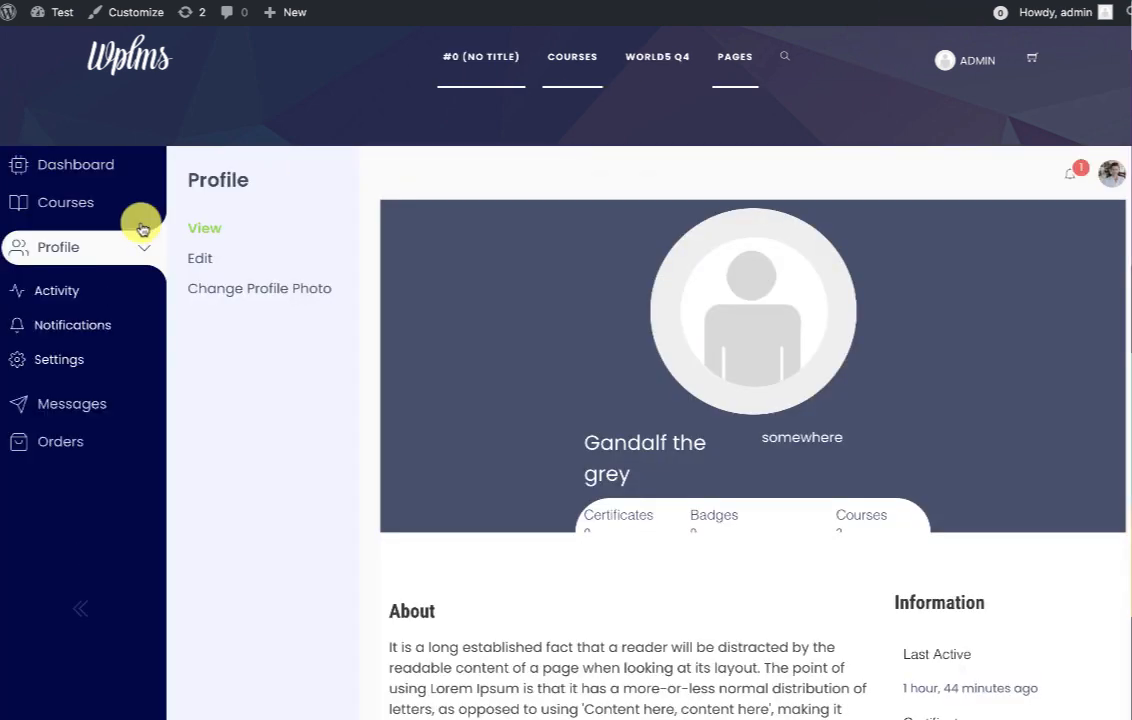
click(81, 207)
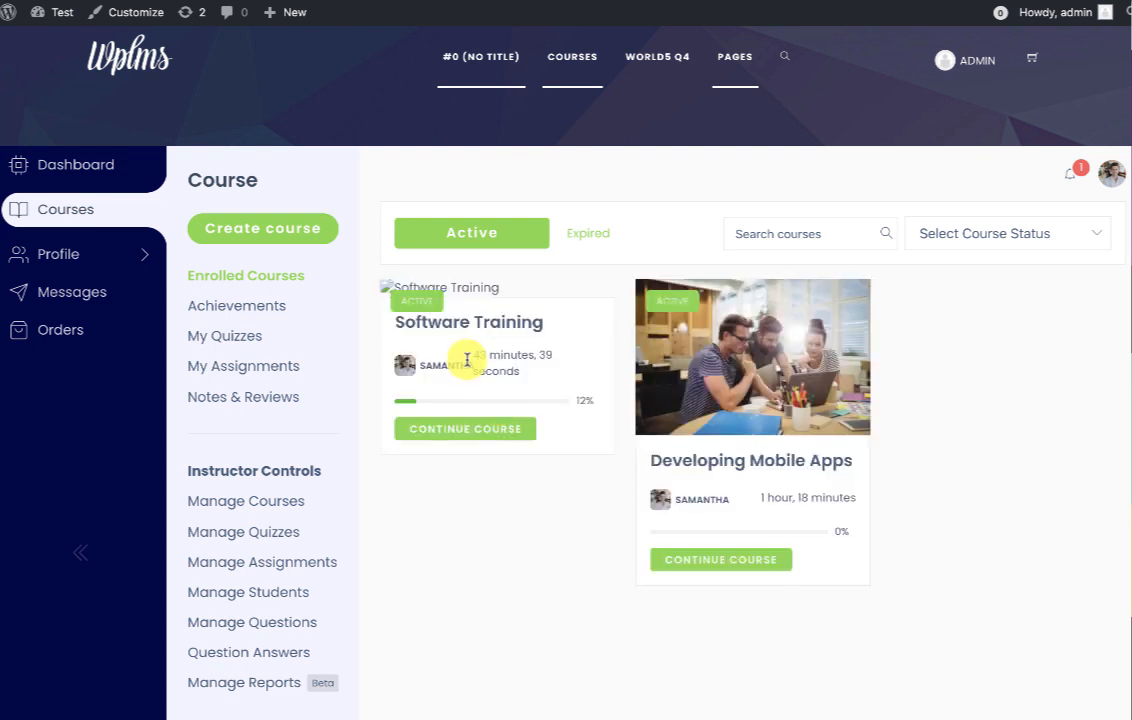
click(490, 431)
click(632, 260)
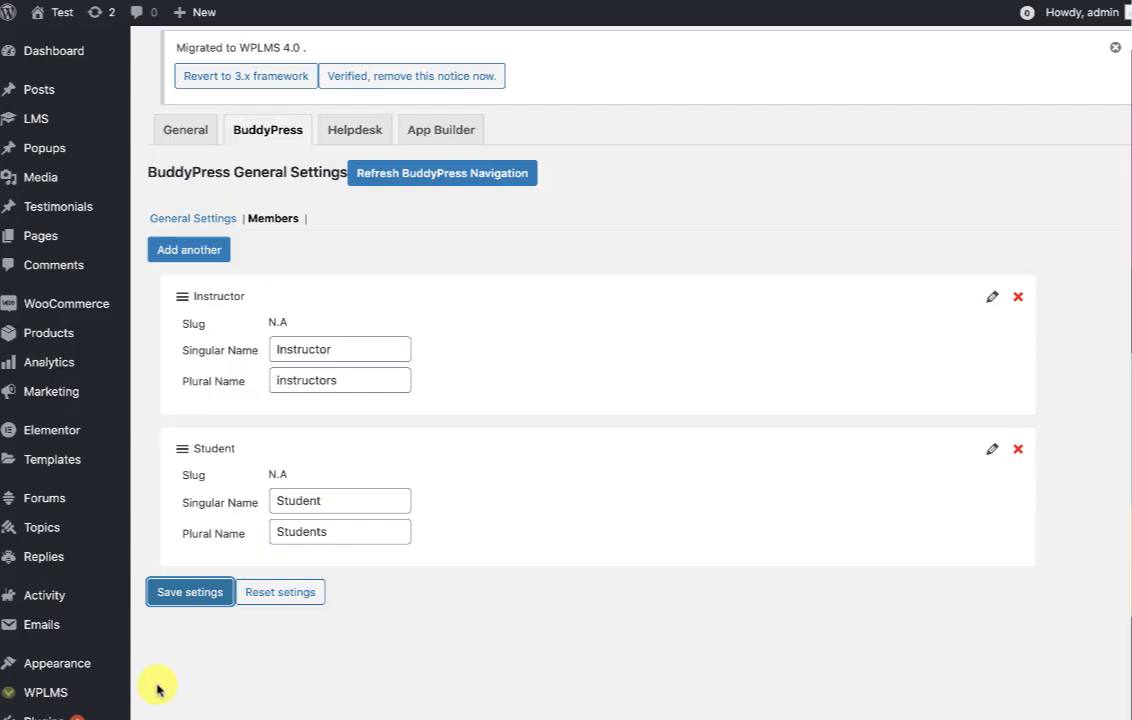
scroll(157, 688, down, 1)
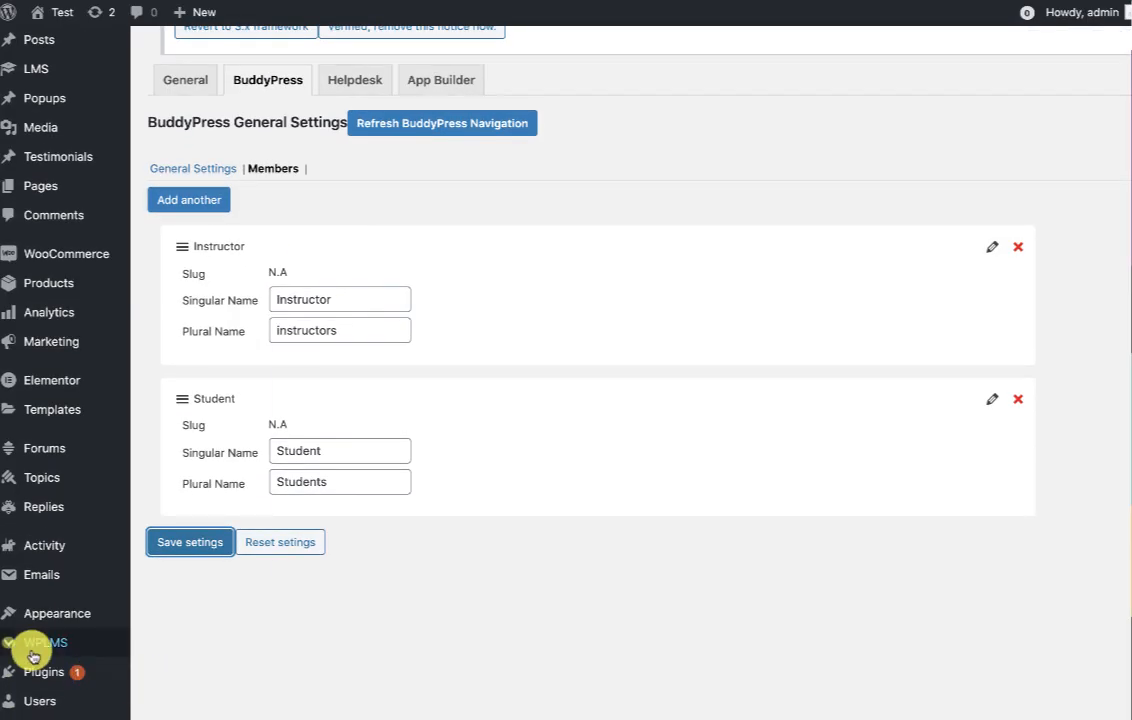
Set Take This Course Page to None, then reload the course page and continue the course.
mouse_move(30, 648)
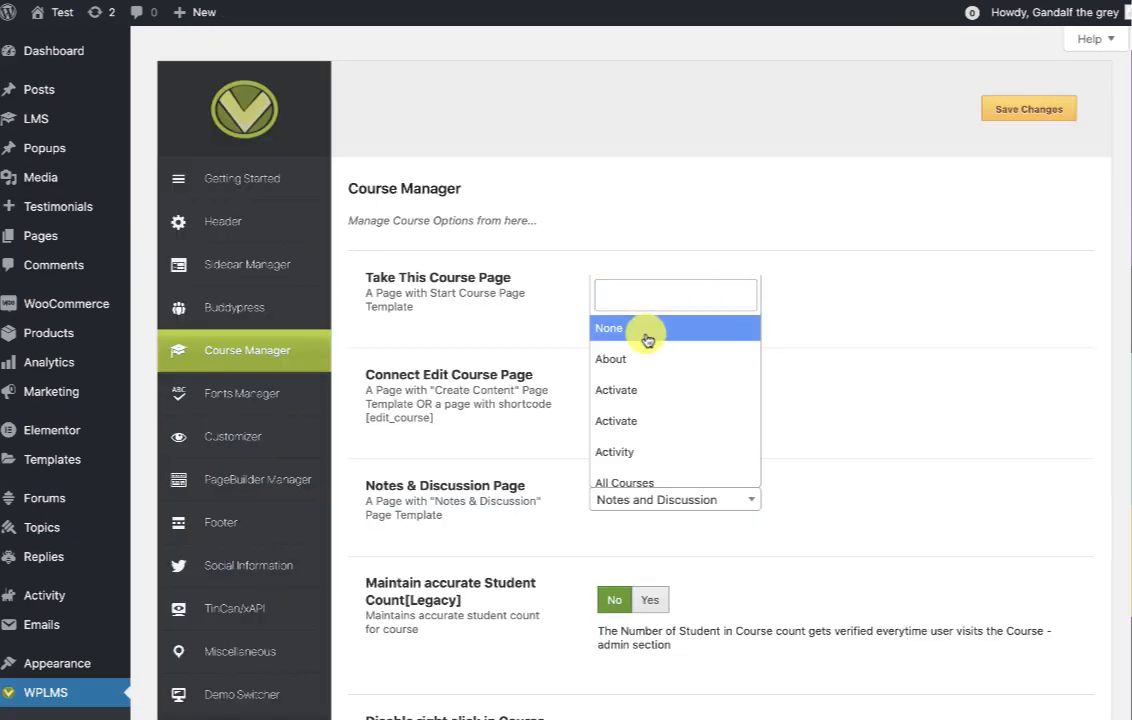
click(645, 334)
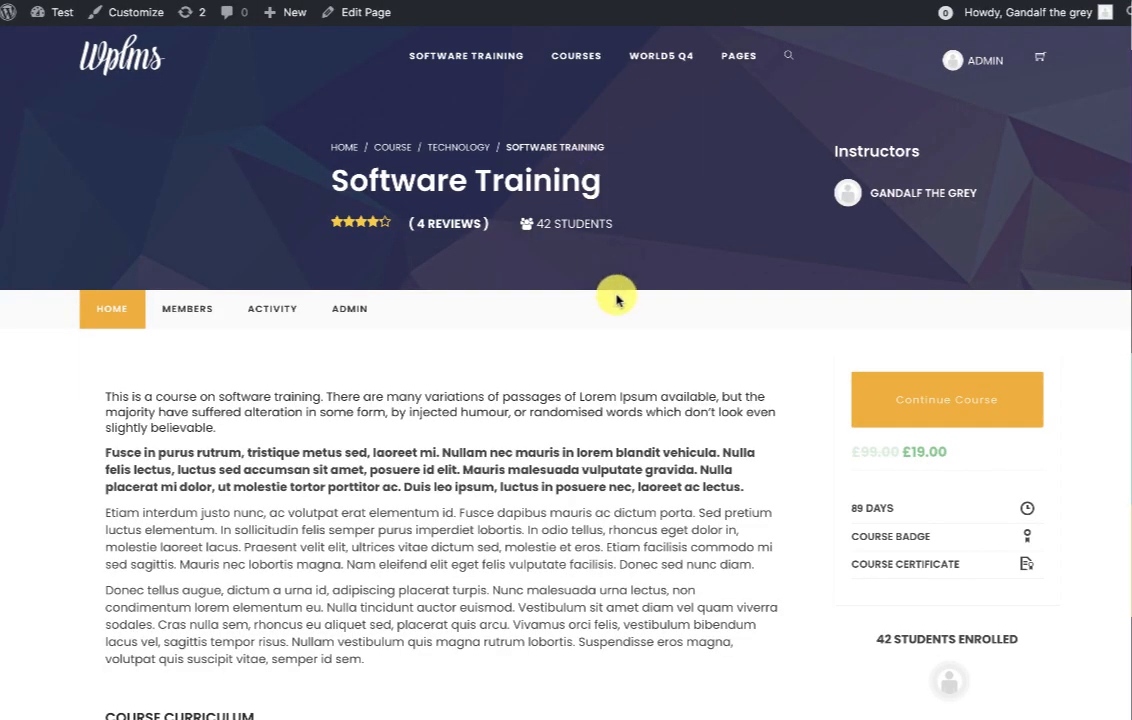
right_click(618, 295)
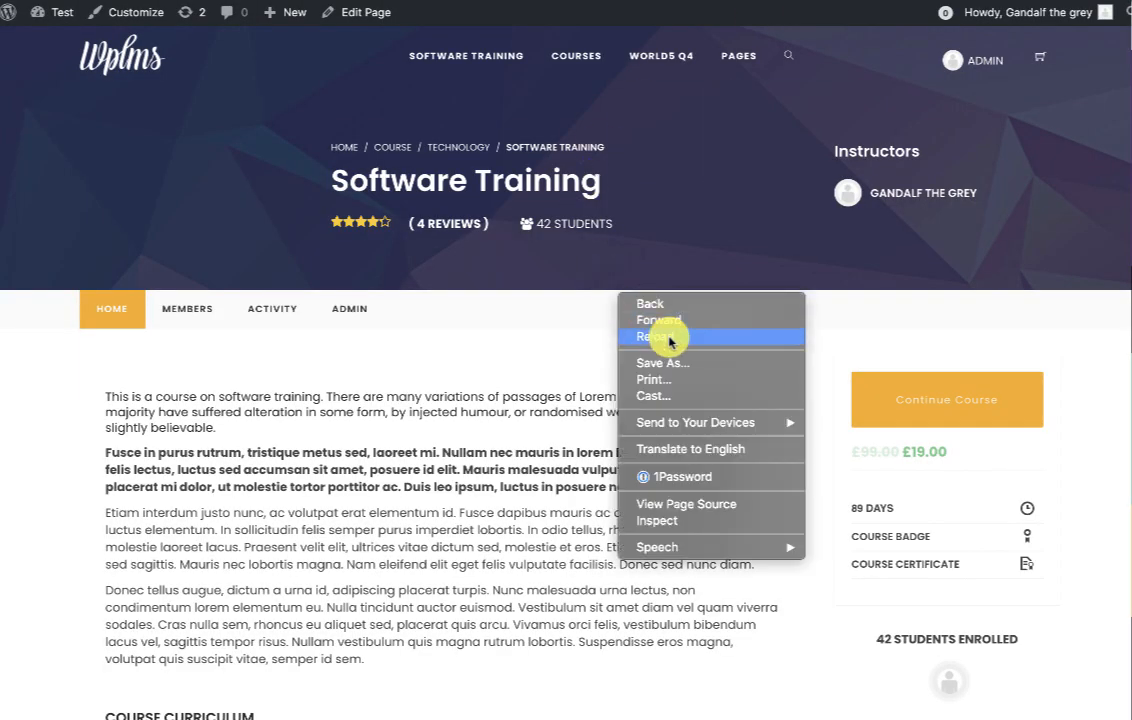
click(669, 340)
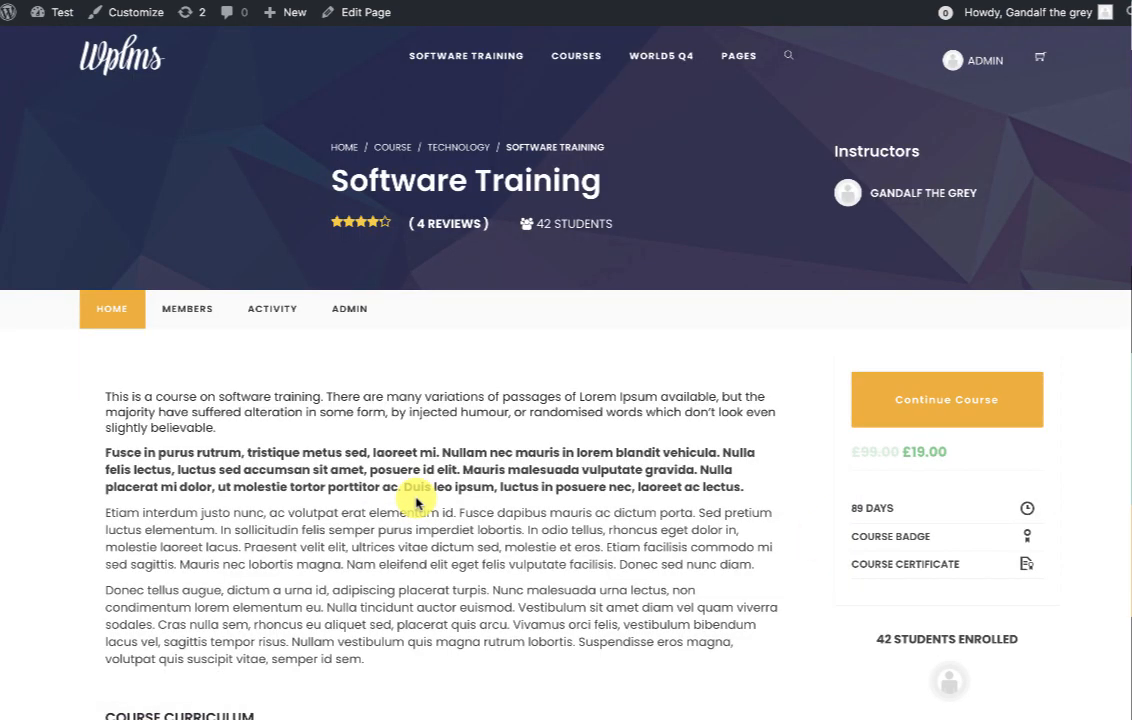
click(925, 402)
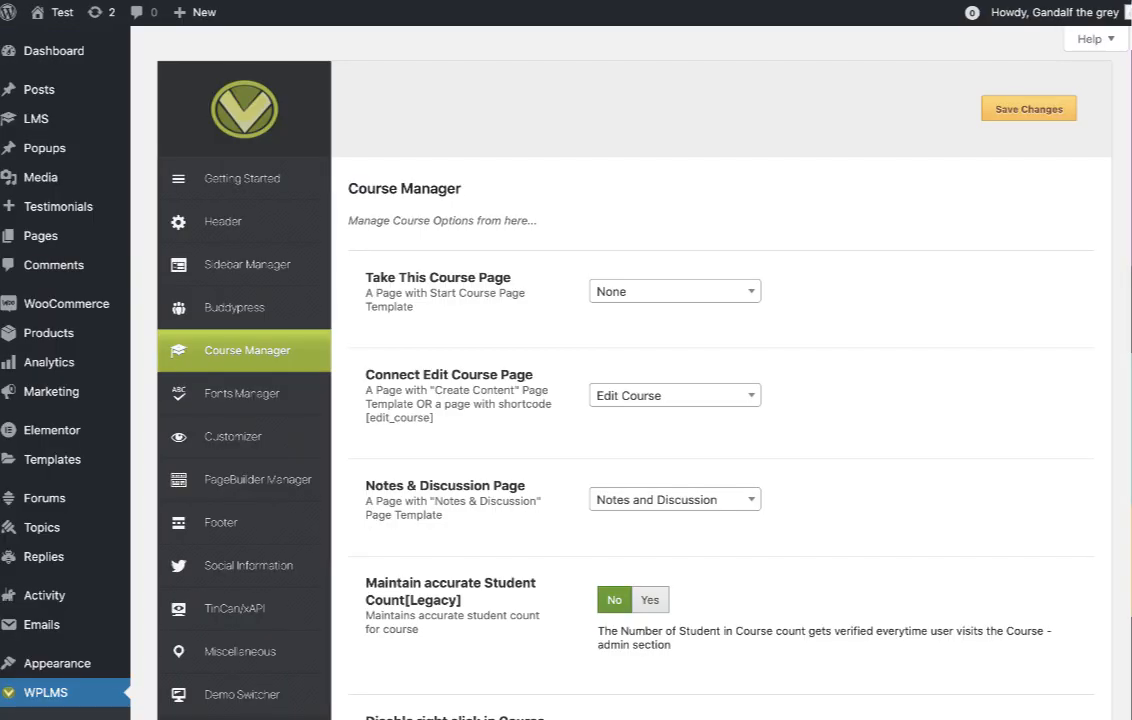
Confirm Full Course Status in Course pages is enabled in LMS settings, then reload the course page.
mouse_move(43, 119)
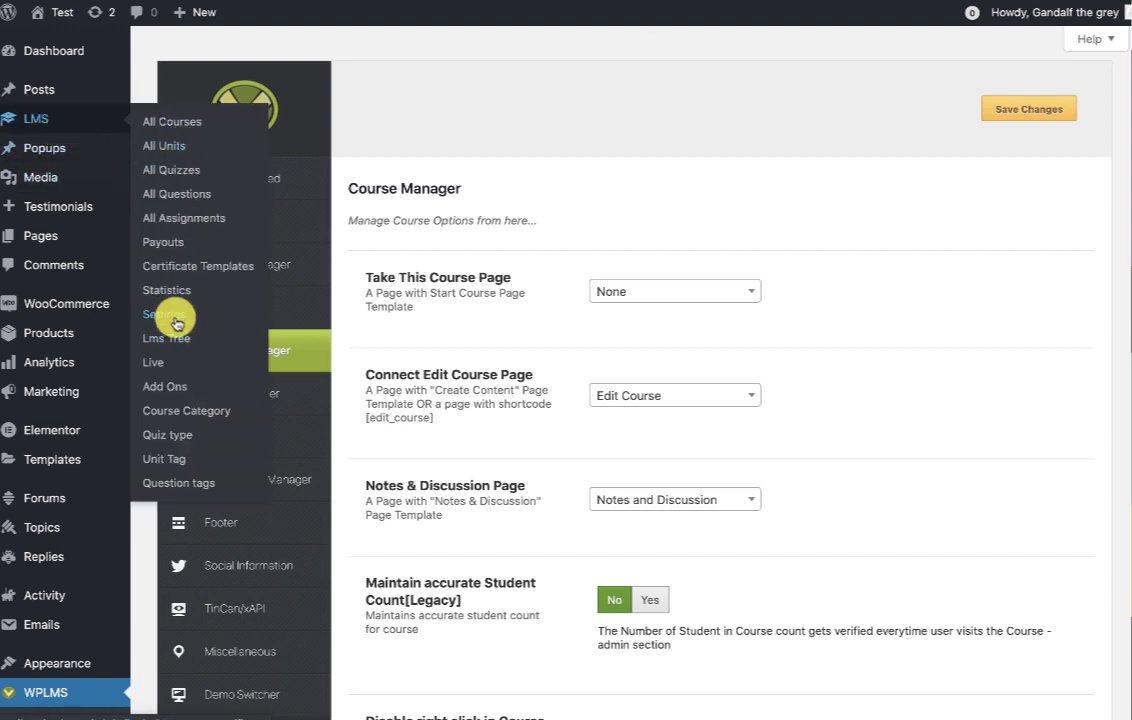
click(230, 314)
scroll(467, 303, down, 2)
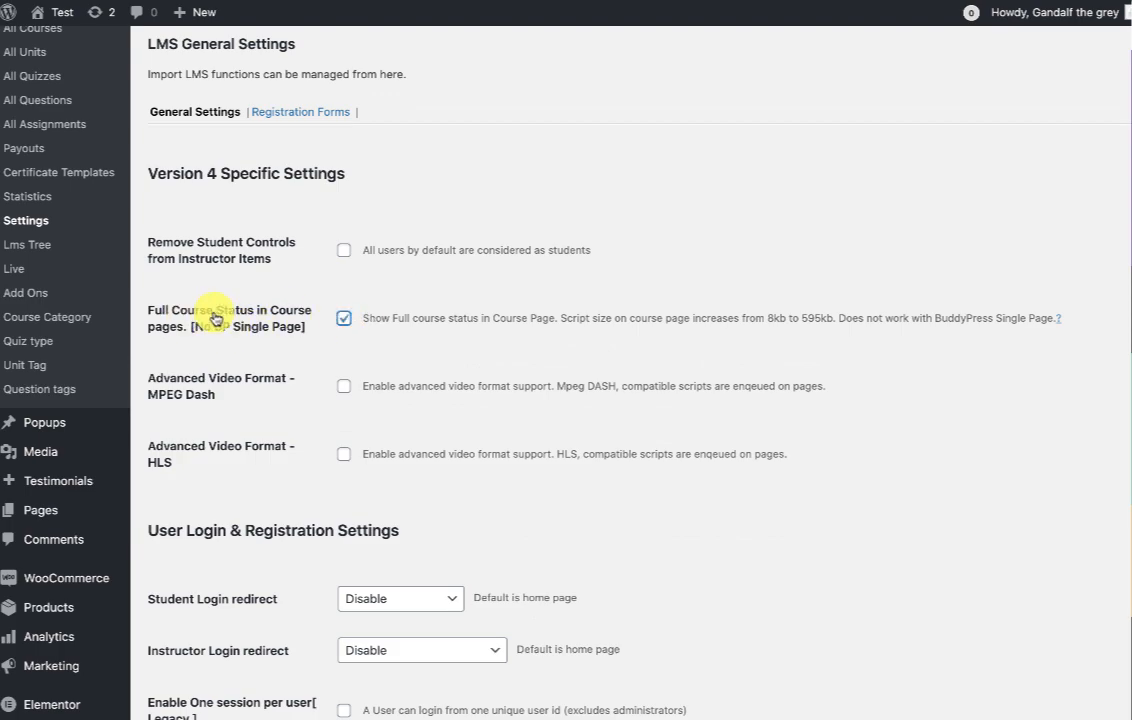
scroll(553, 360, down, 20)
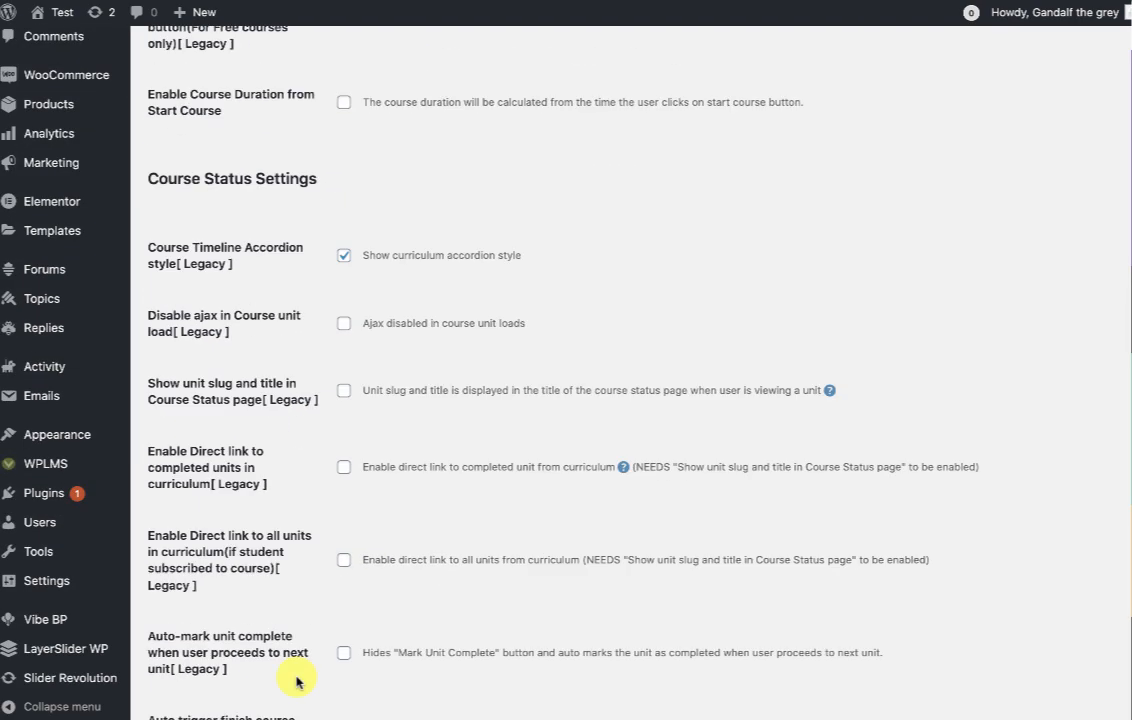
scroll(533, 470, up, 15)
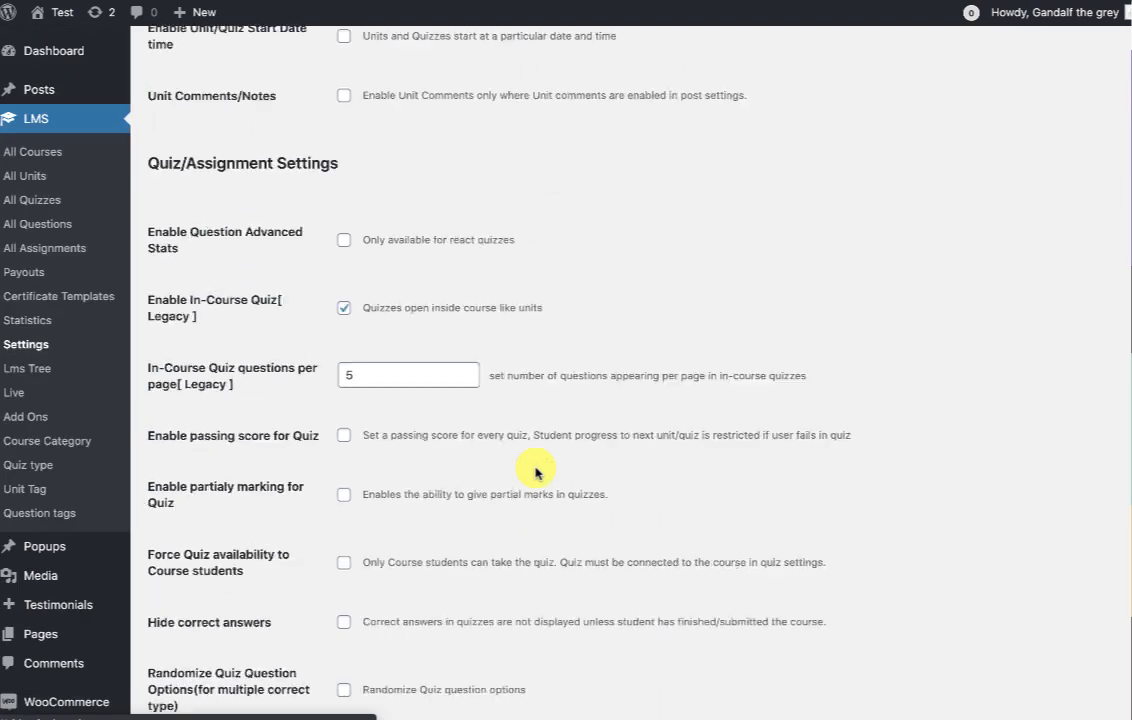
scroll(535, 473, up, 5)
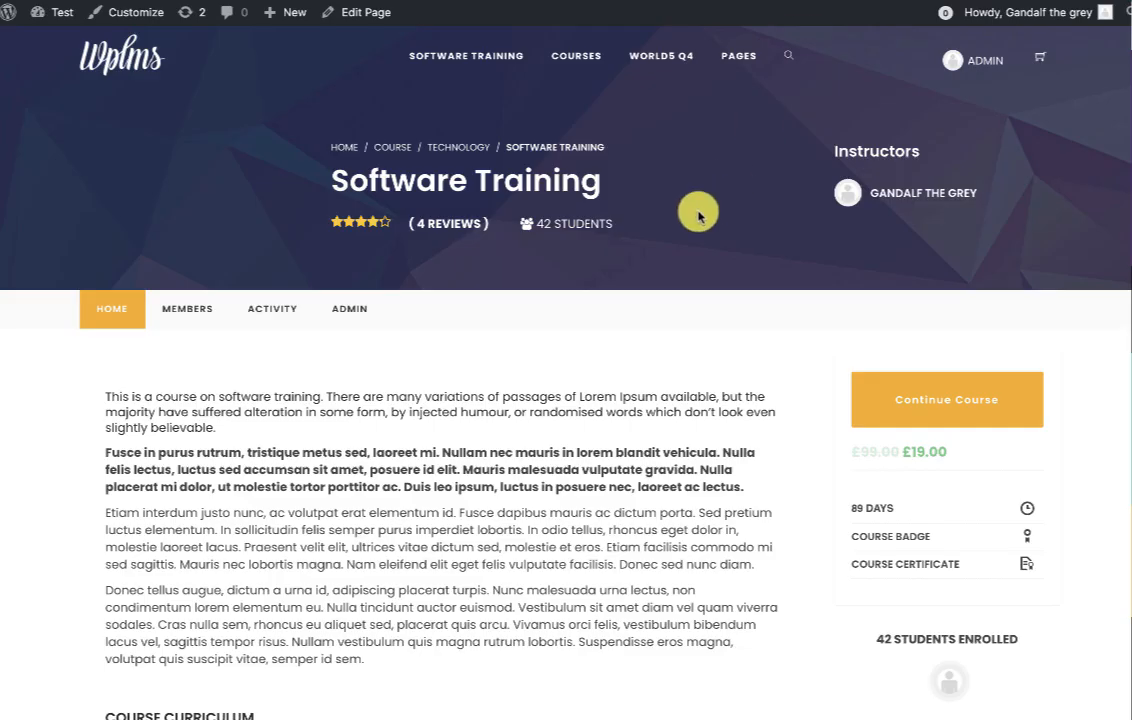
right_click(700, 210)
click(737, 253)
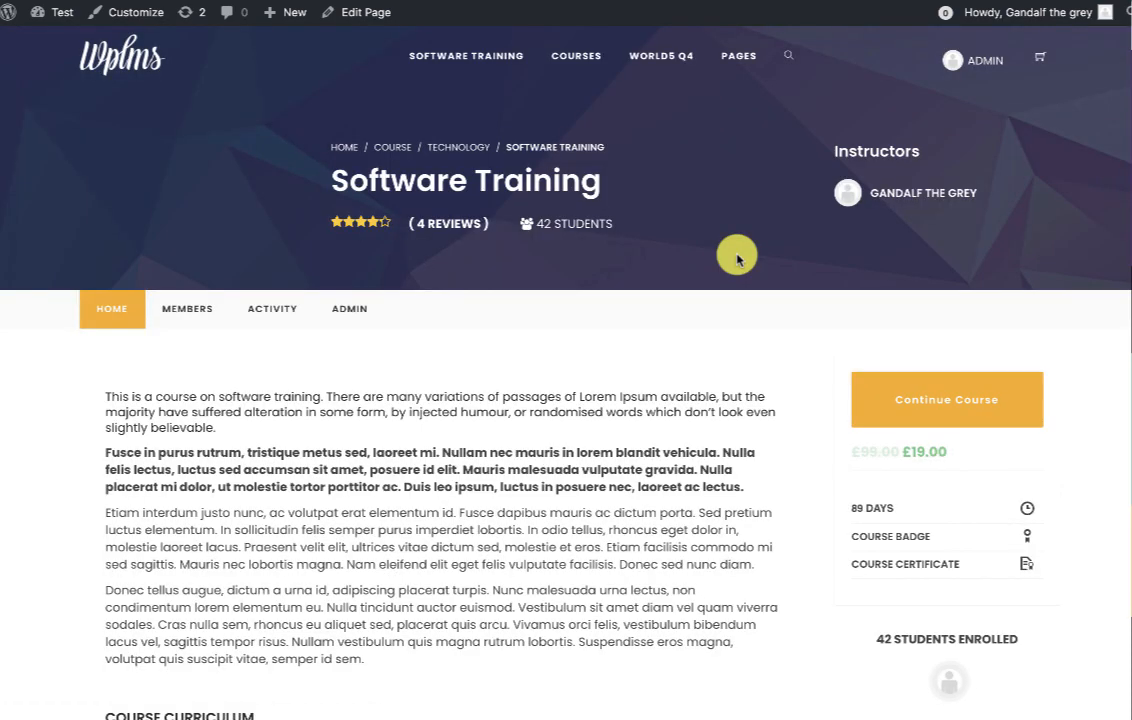
Continue the course in the new player, open two units, and expand Section 2: Advanced Computing.
click(930, 398)
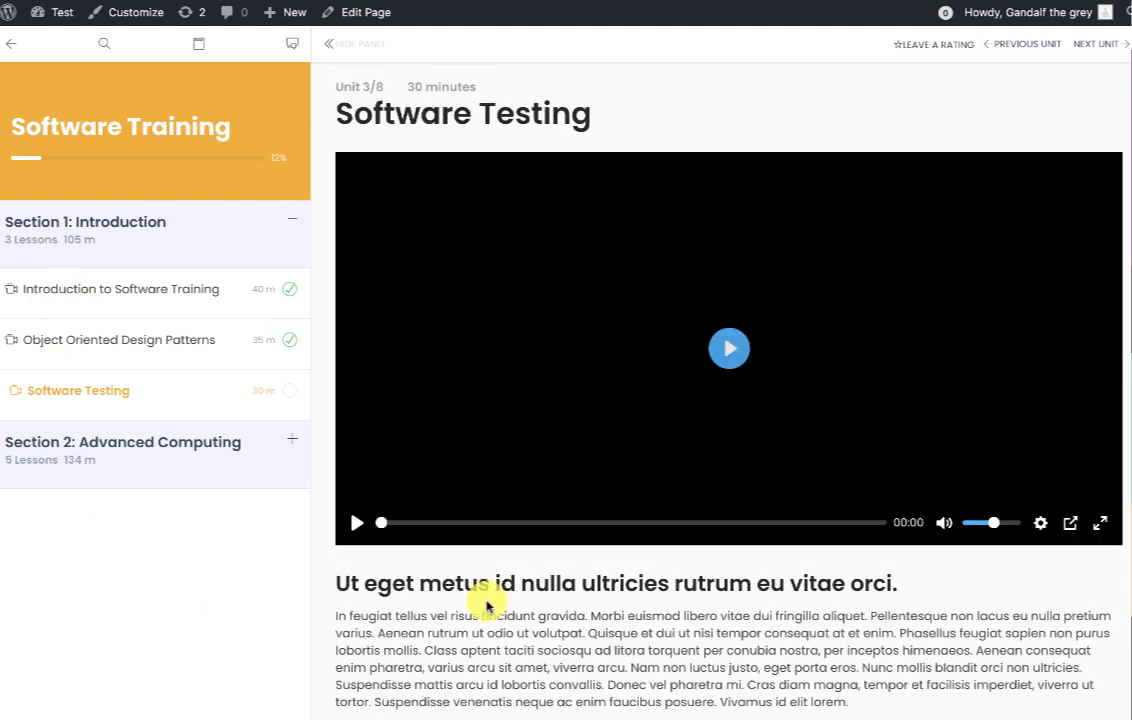
scroll(627, 606, down, 3)
click(25, 341)
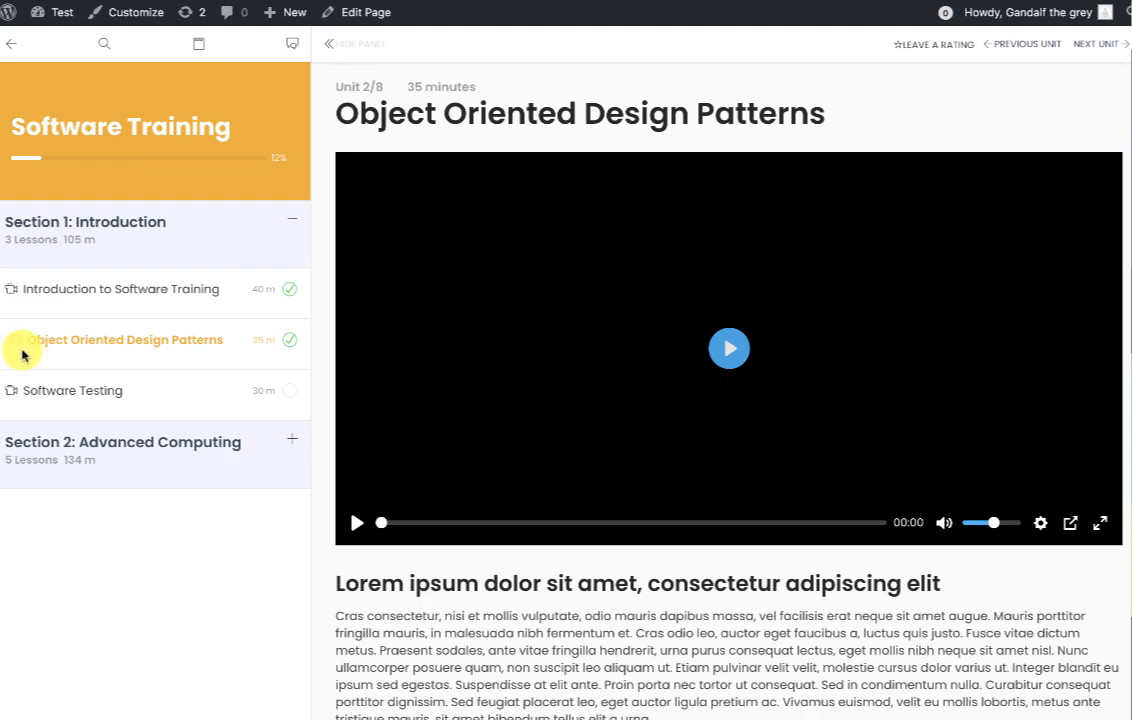
click(27, 288)
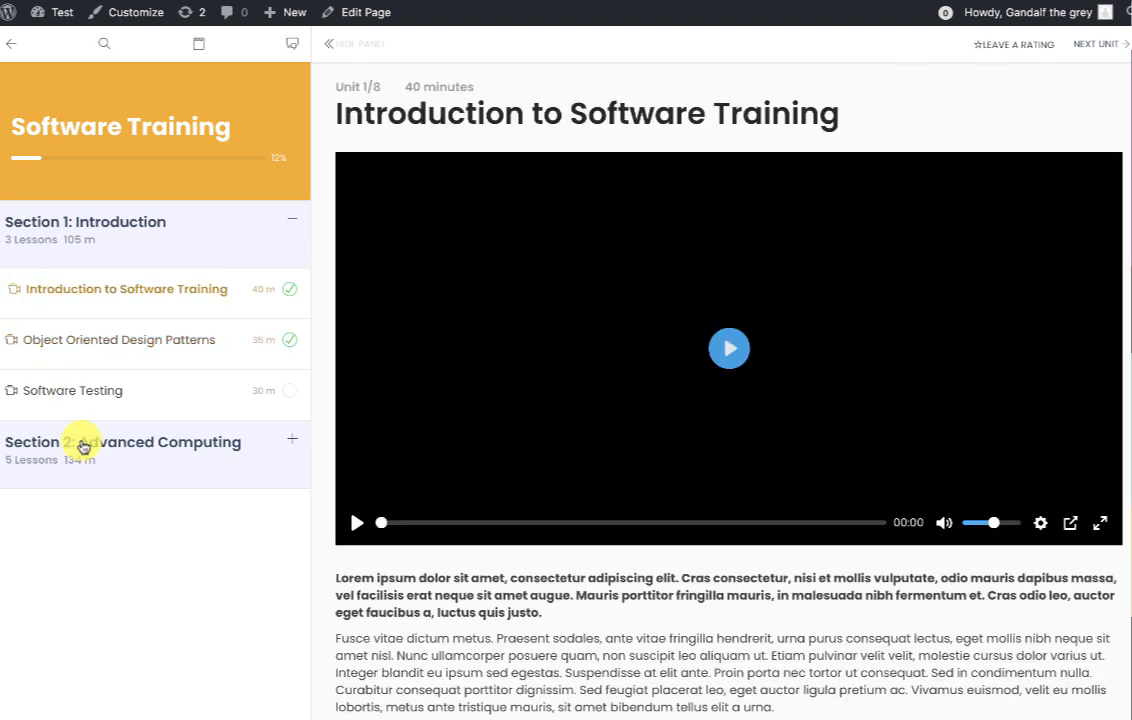
click(76, 445)
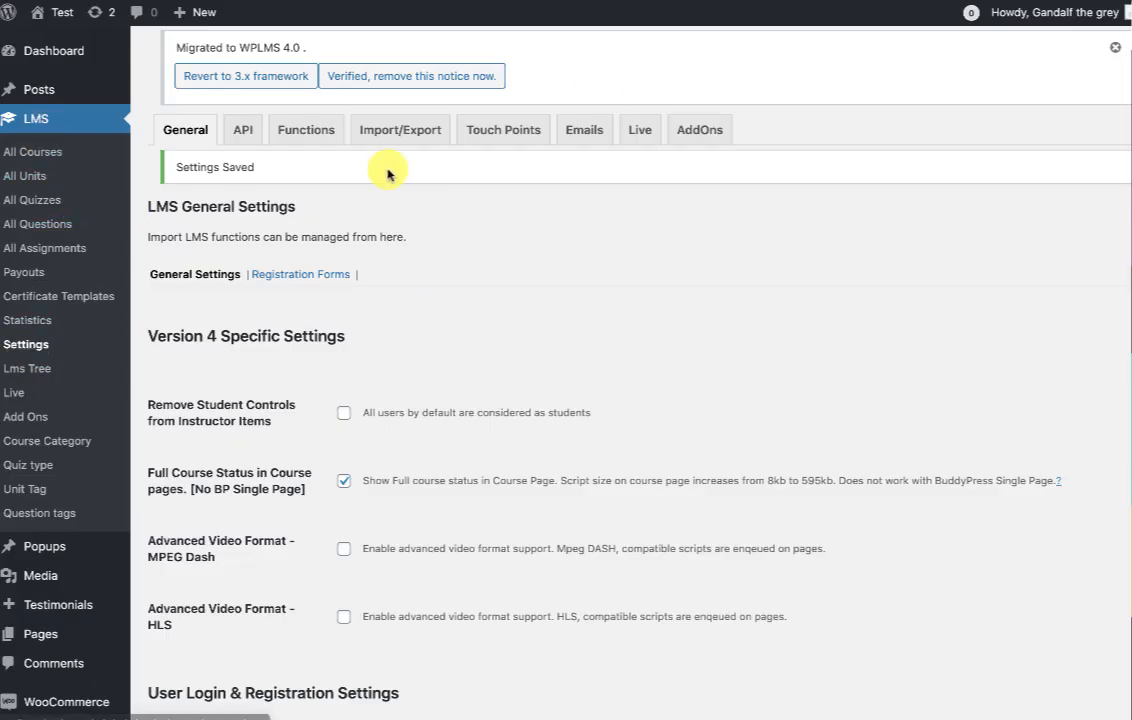
On the LMS Functions page, run Sync Now for quiz types, then for unit types.
click(294, 146)
scroll(495, 386, down, 10)
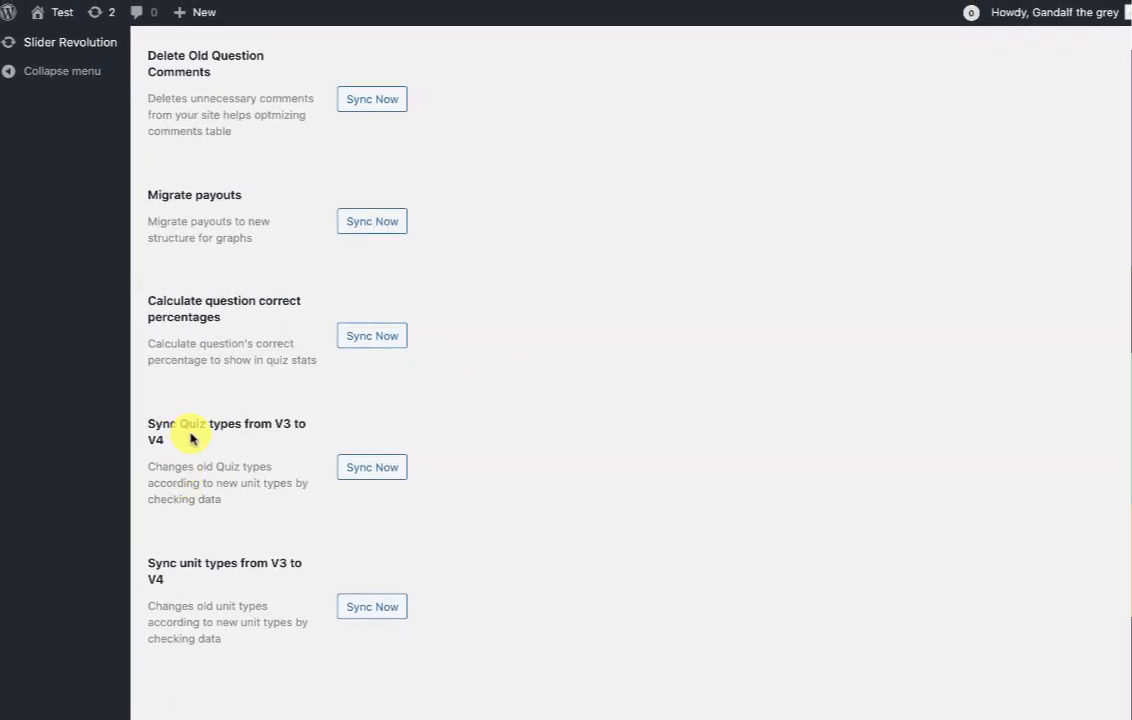
drag(155, 426, 326, 431)
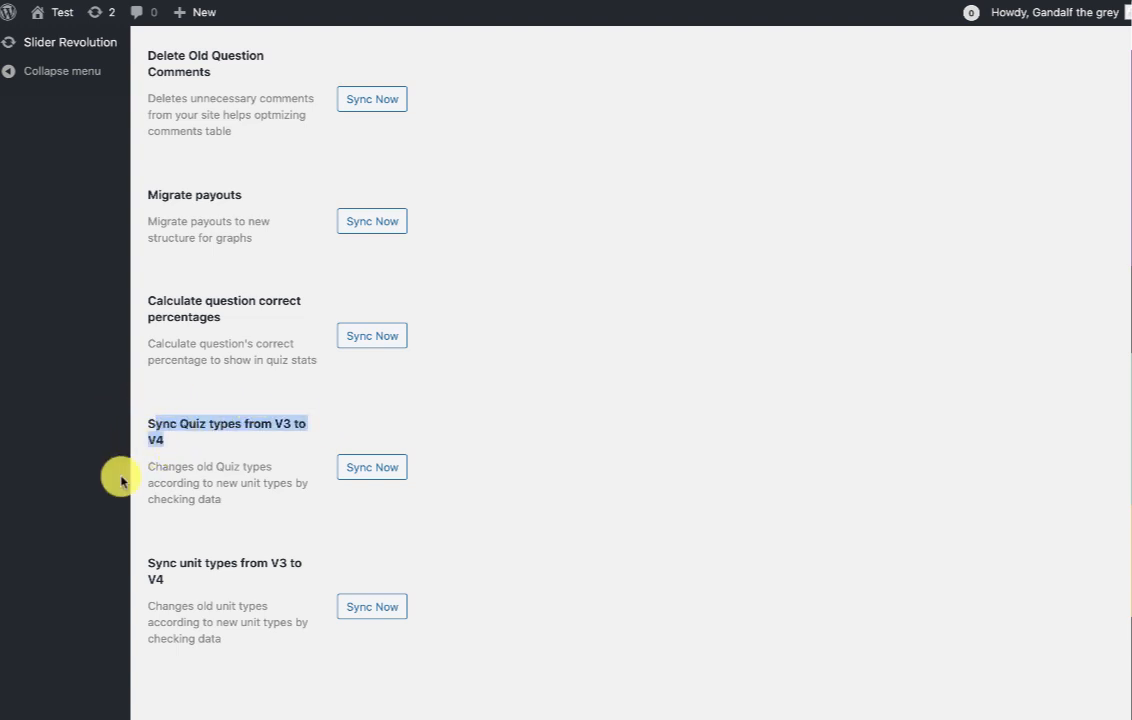
click(161, 456)
drag(148, 430, 144, 425)
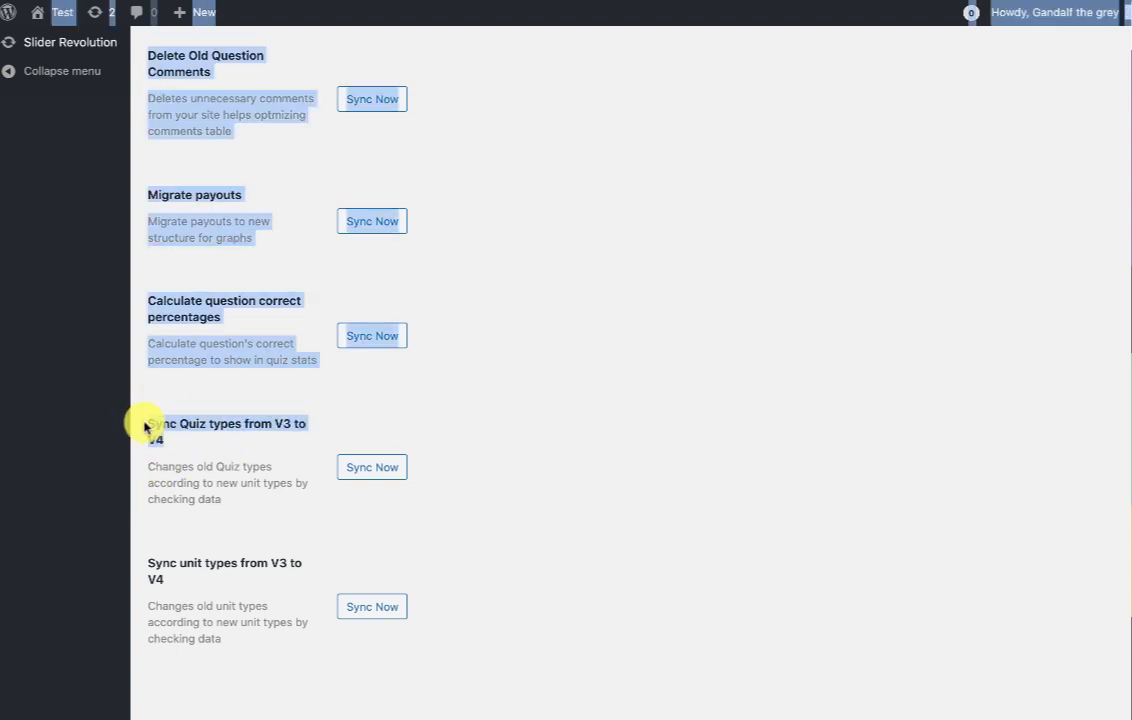
click(222, 463)
click(365, 476)
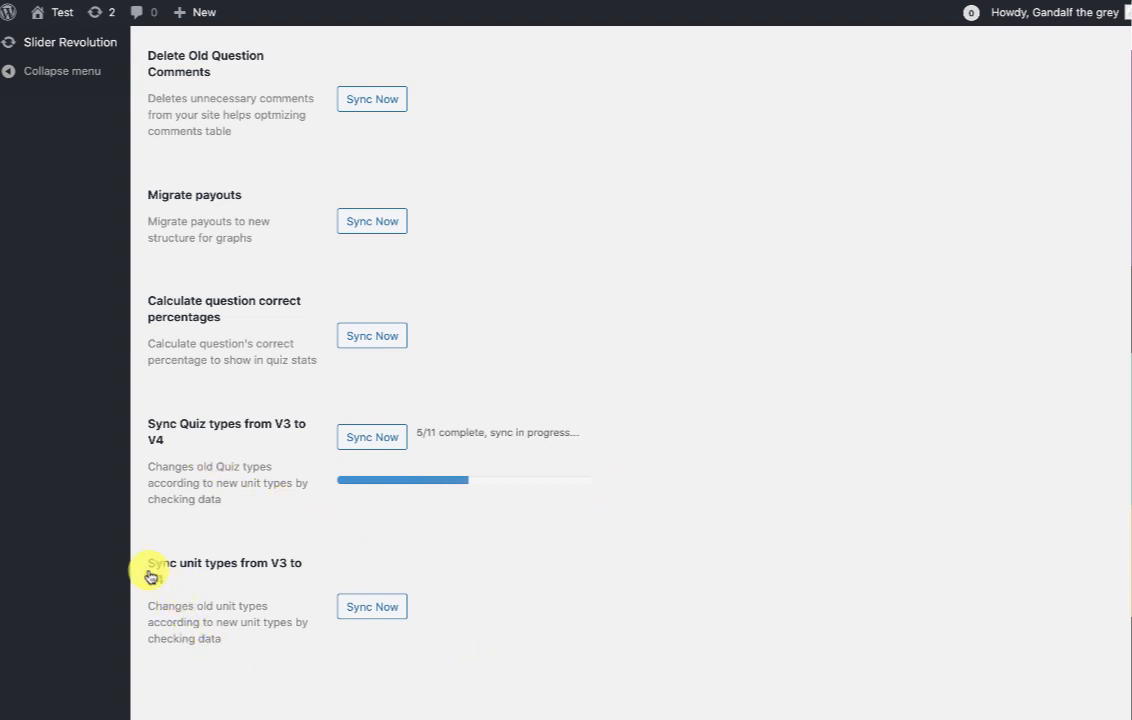
drag(155, 565, 175, 577)
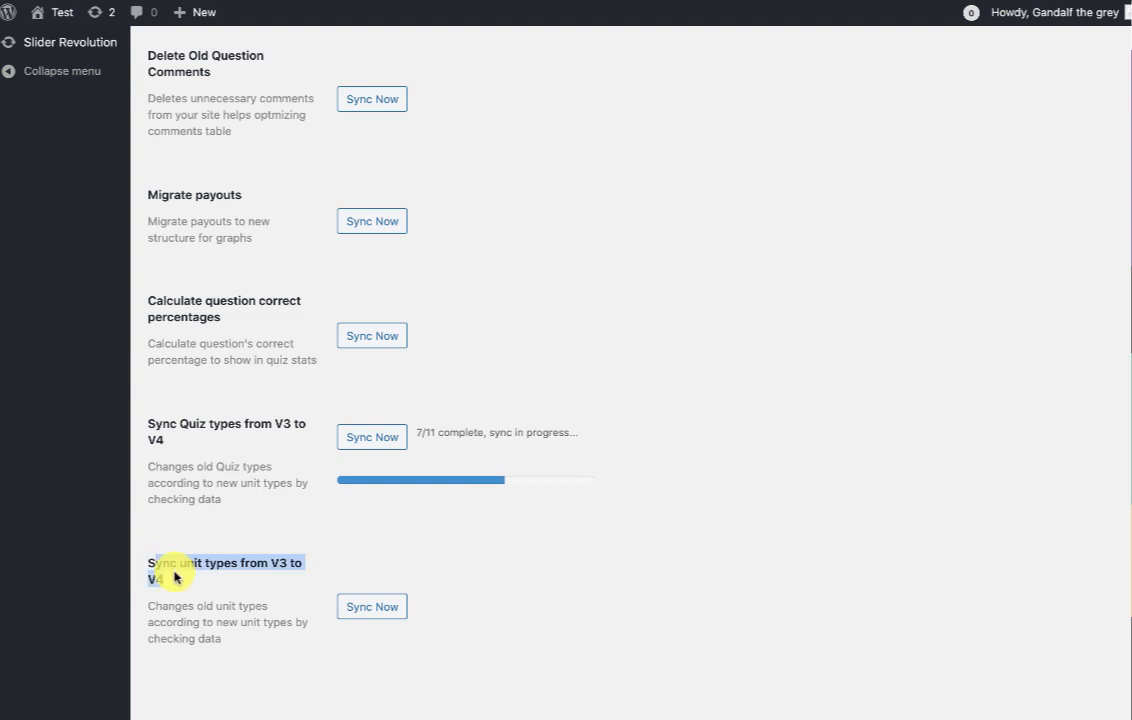
click(175, 577)
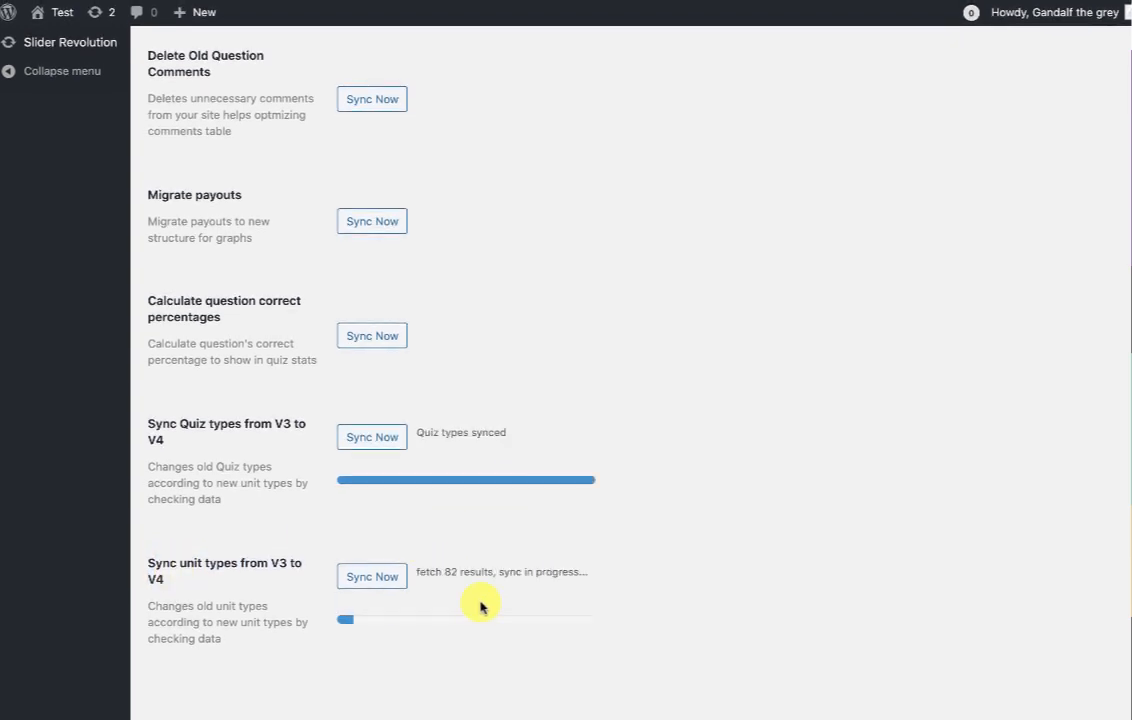
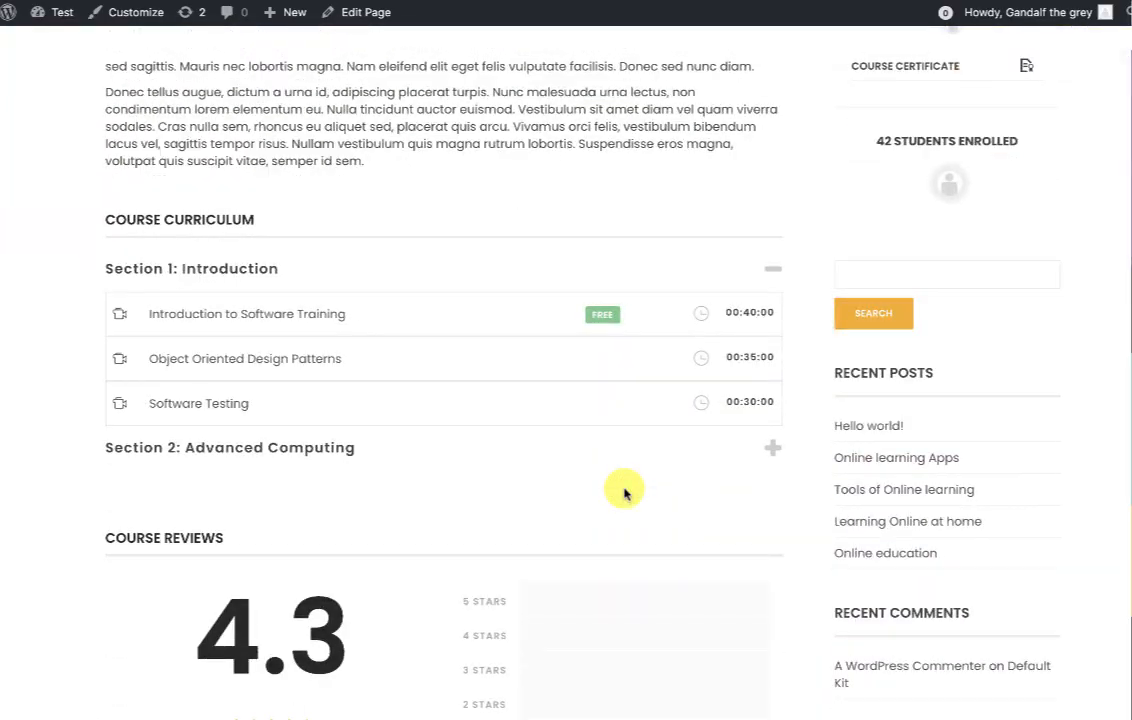
Set Course Layout to the CONTENT thumbnail option and publish it.
scroll(624, 492, up, 4)
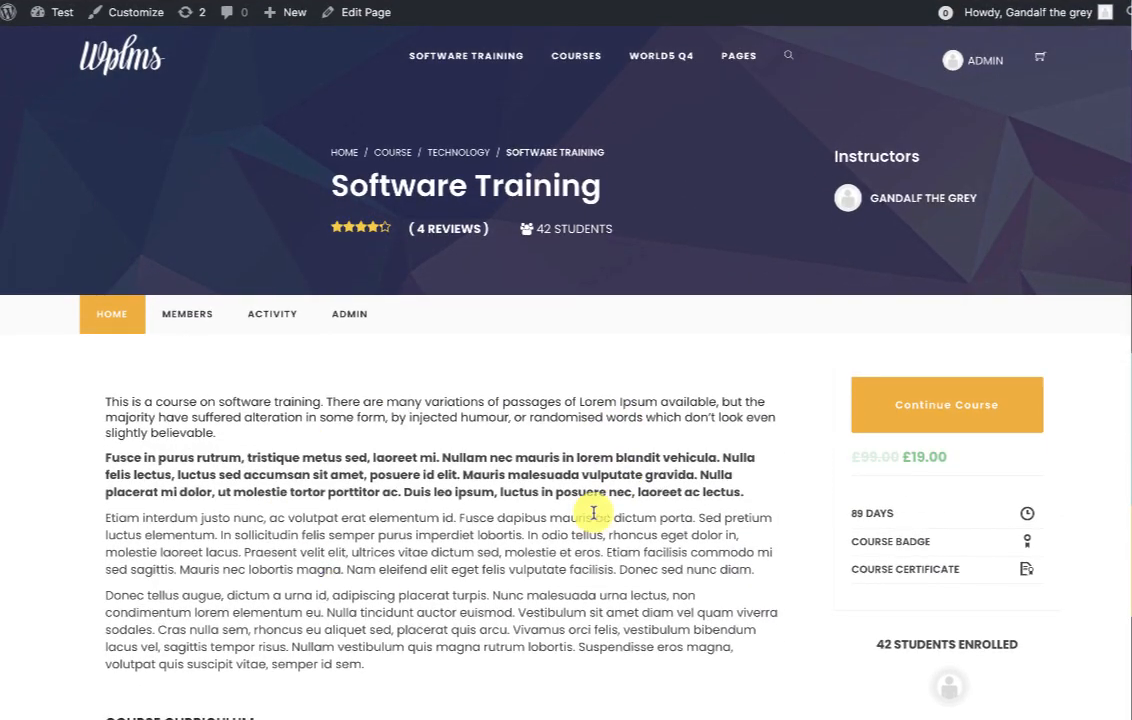
scroll(592, 513, down, 1)
scroll(603, 455, down, 15)
scroll(601, 450, up, 17)
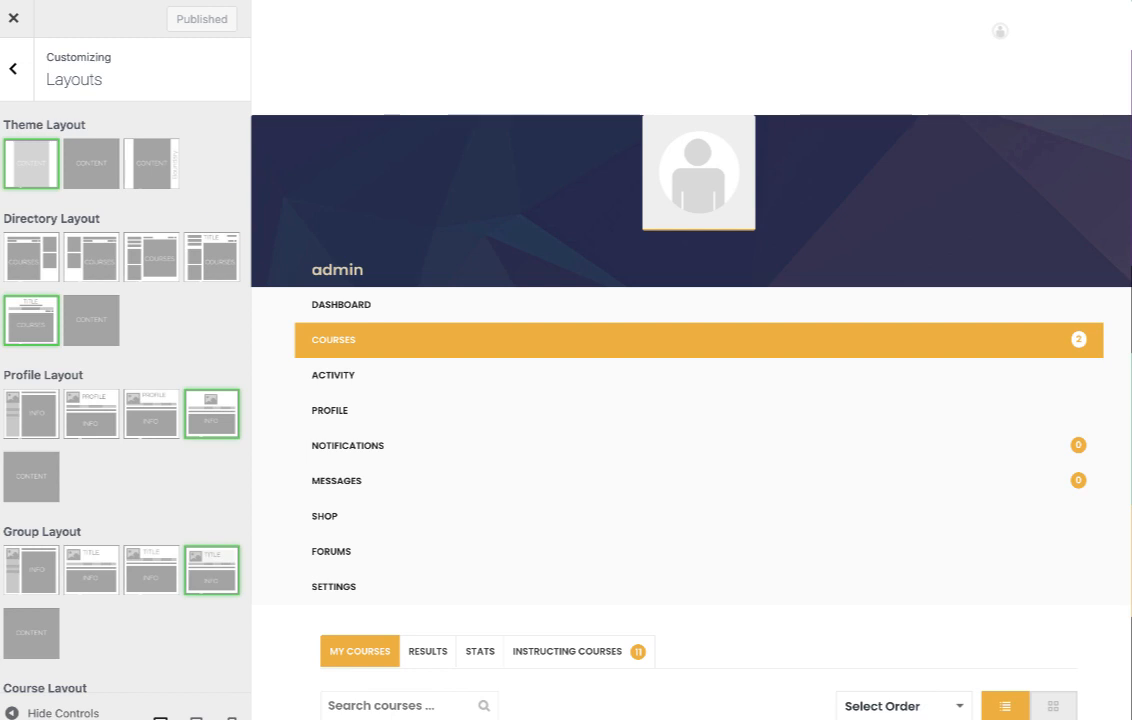
scroll(83, 561, down, 2)
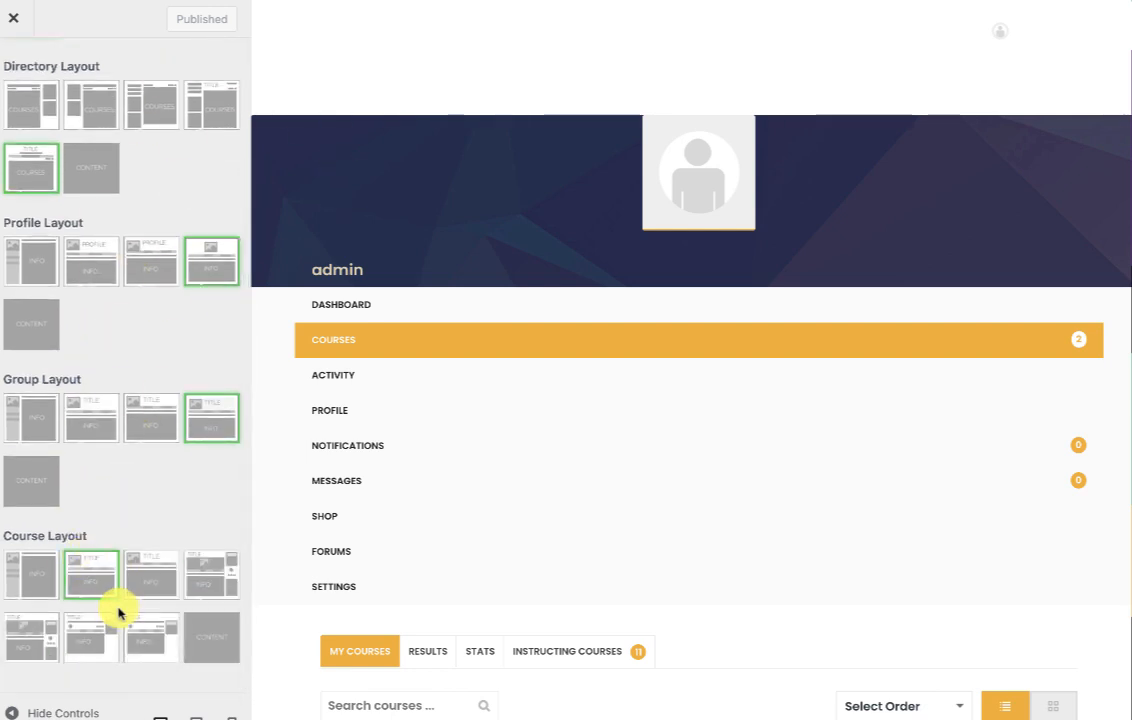
click(204, 656)
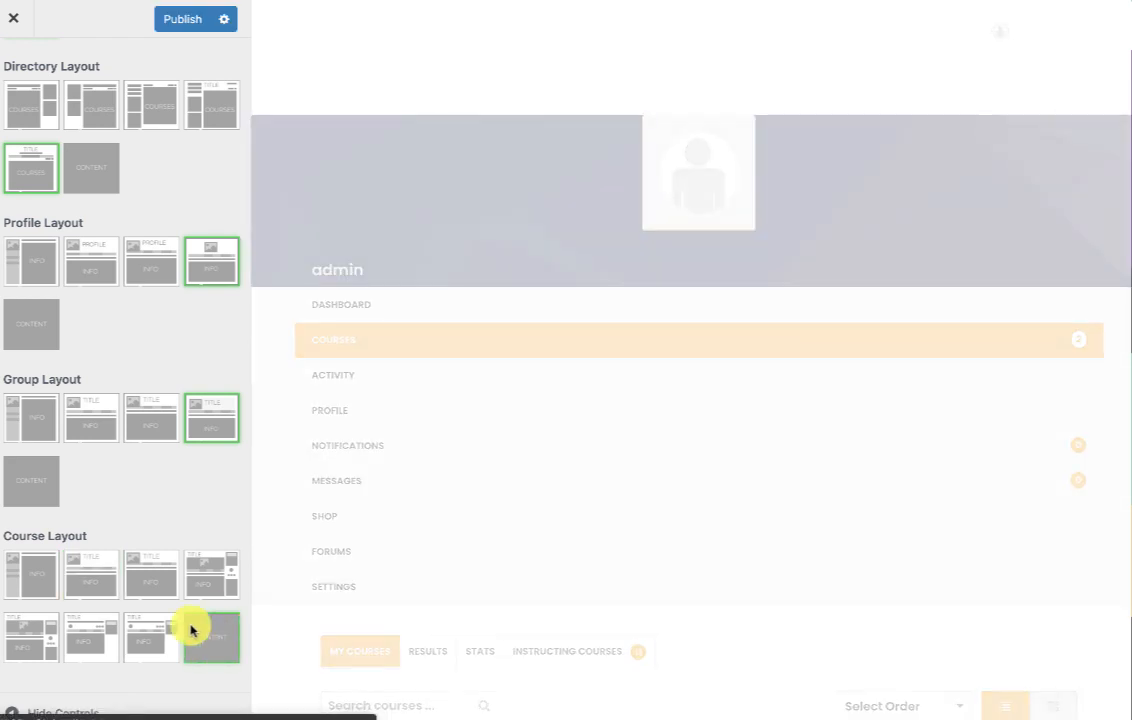
click(180, 22)
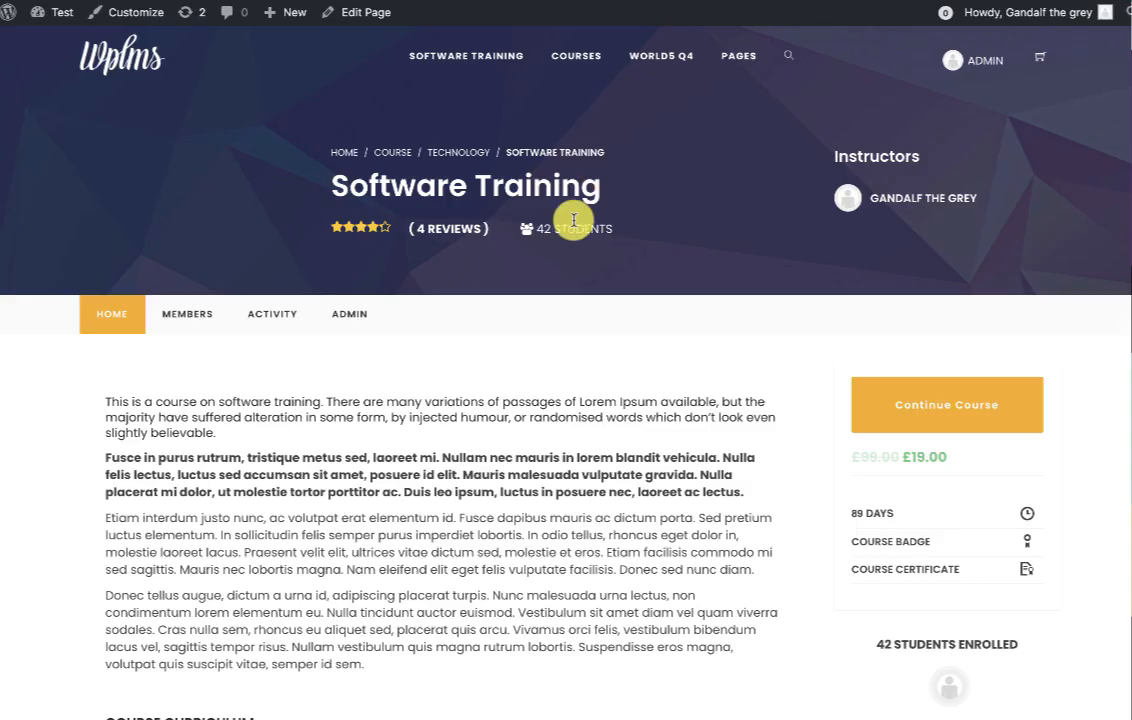
Reload the Software Training course page and check its description text.
right_click(588, 312)
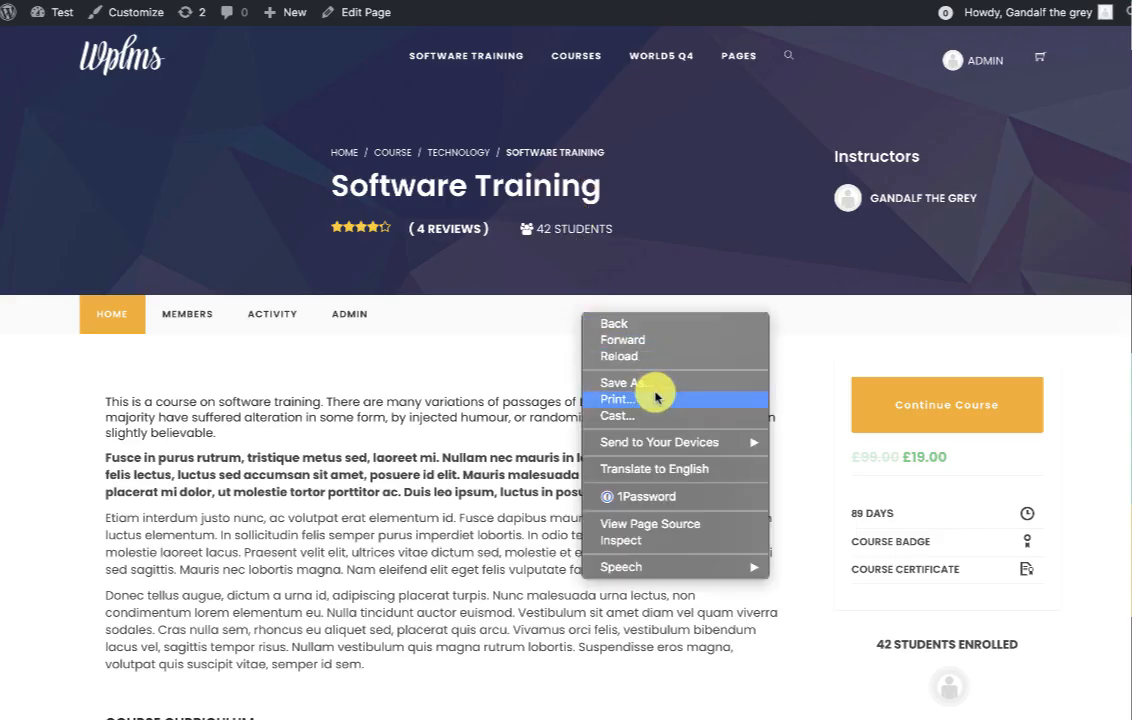
click(652, 354)
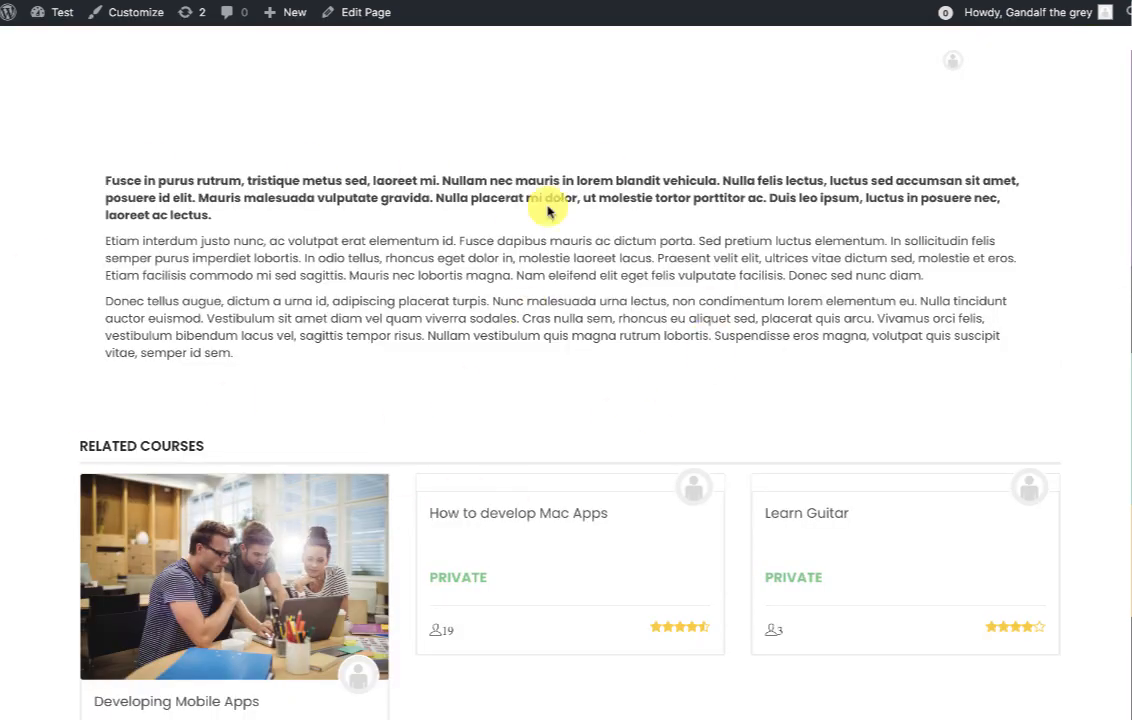
drag(187, 181, 388, 358)
click(388, 357)
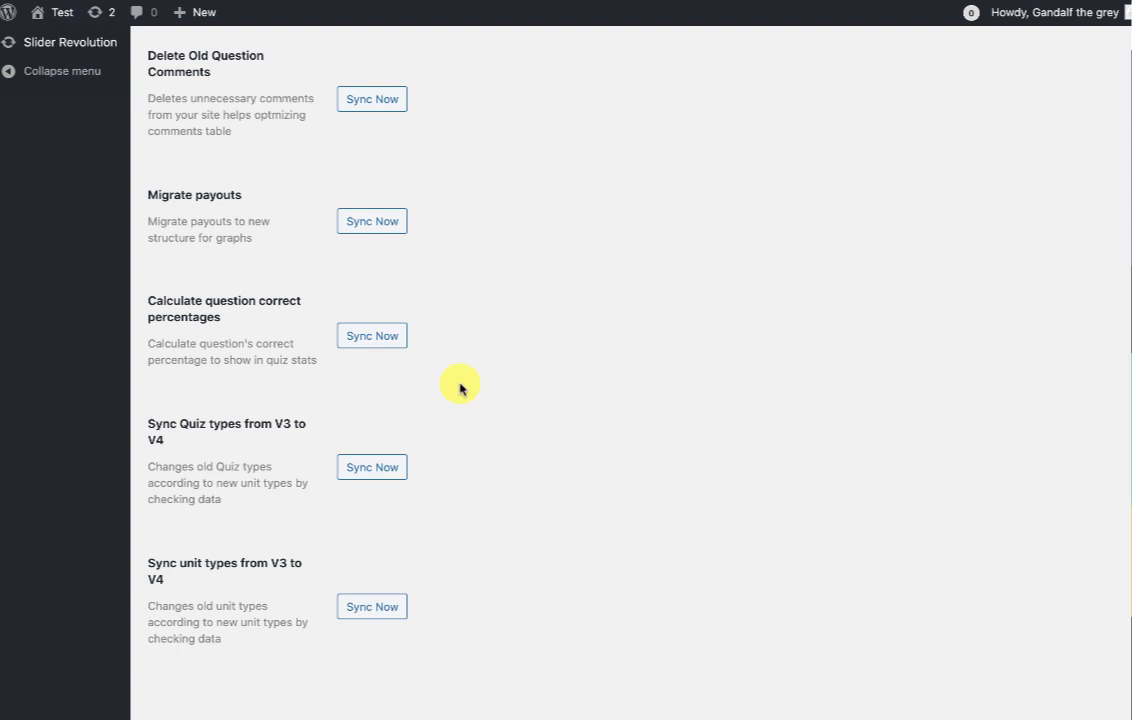
Open Appearance > Setup Wizard in a new tab.
scroll(460, 388, up, 10)
scroll(460, 387, down, 2)
mouse_move(75, 561)
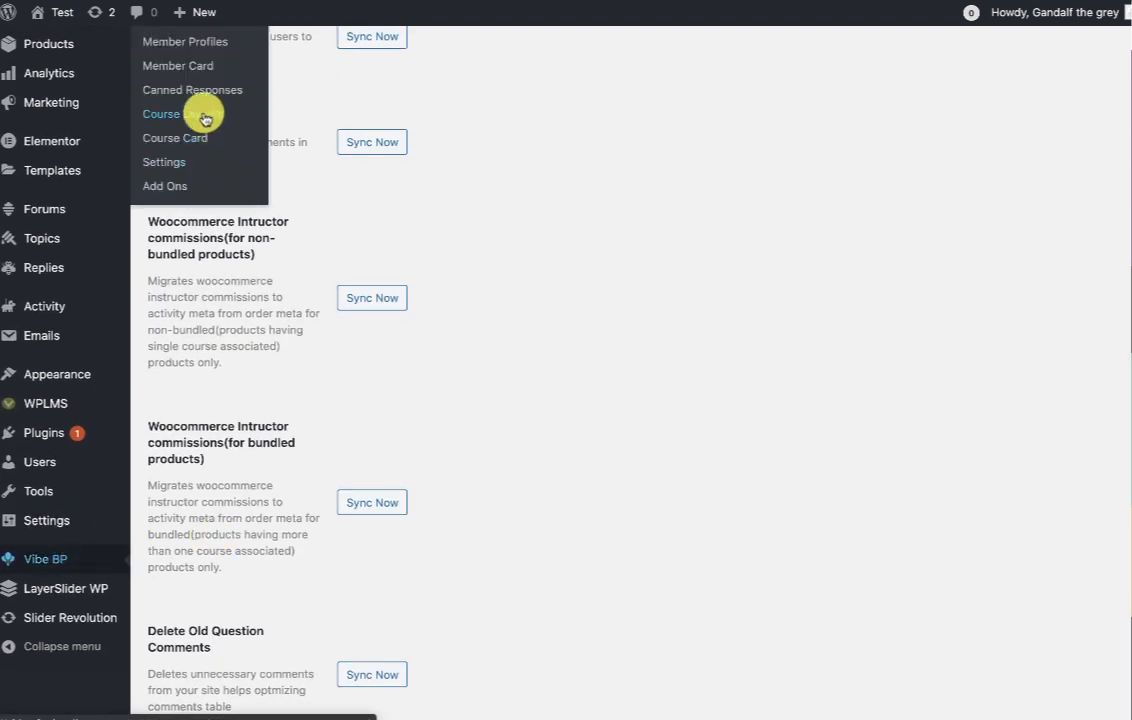
scroll(650, 182, down, 5)
scroll(650, 182, up, 15)
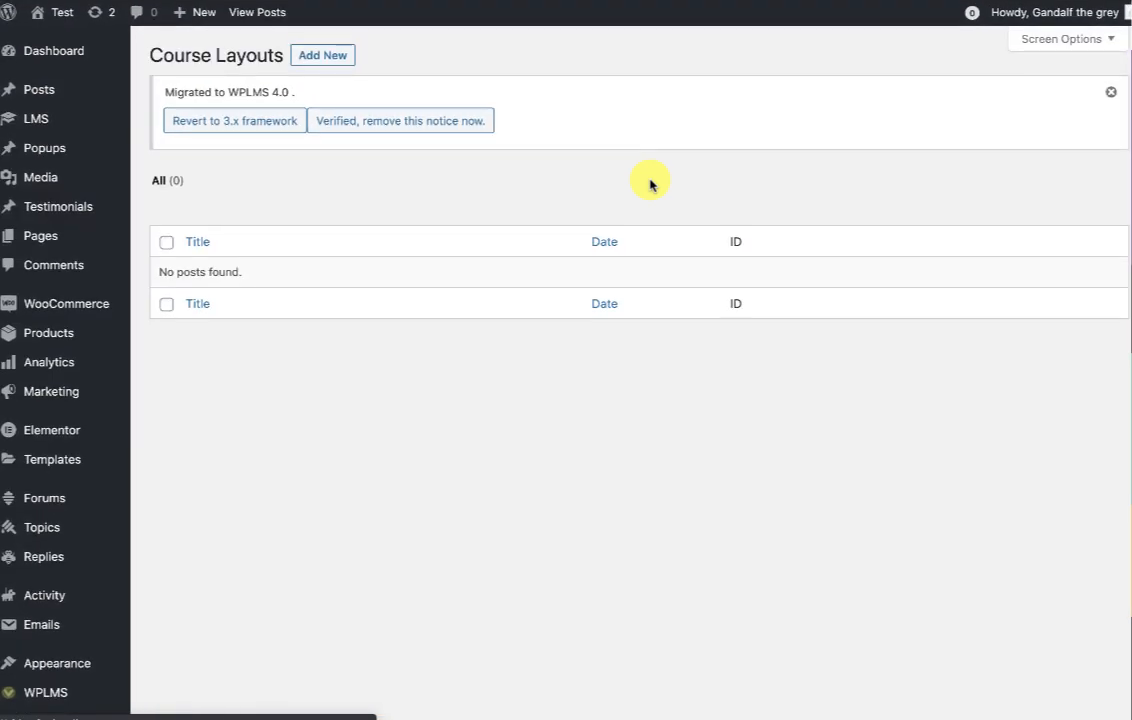
scroll(650, 182, down, 5)
scroll(650, 182, up, 5)
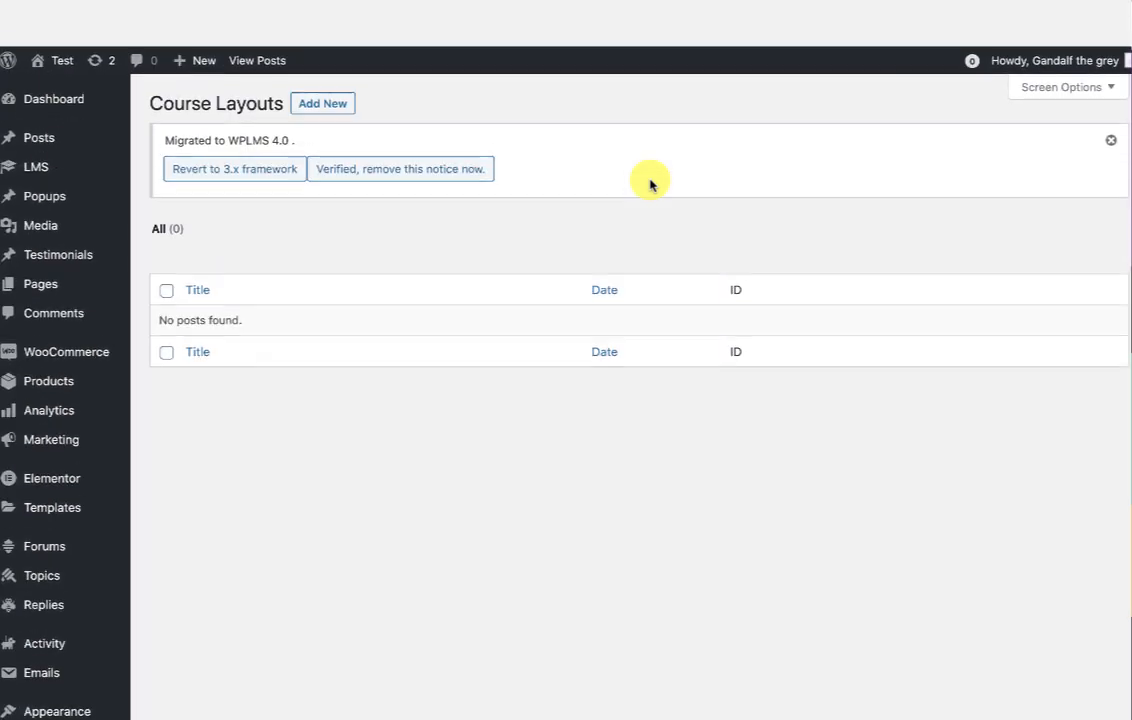
mouse_move(83, 668)
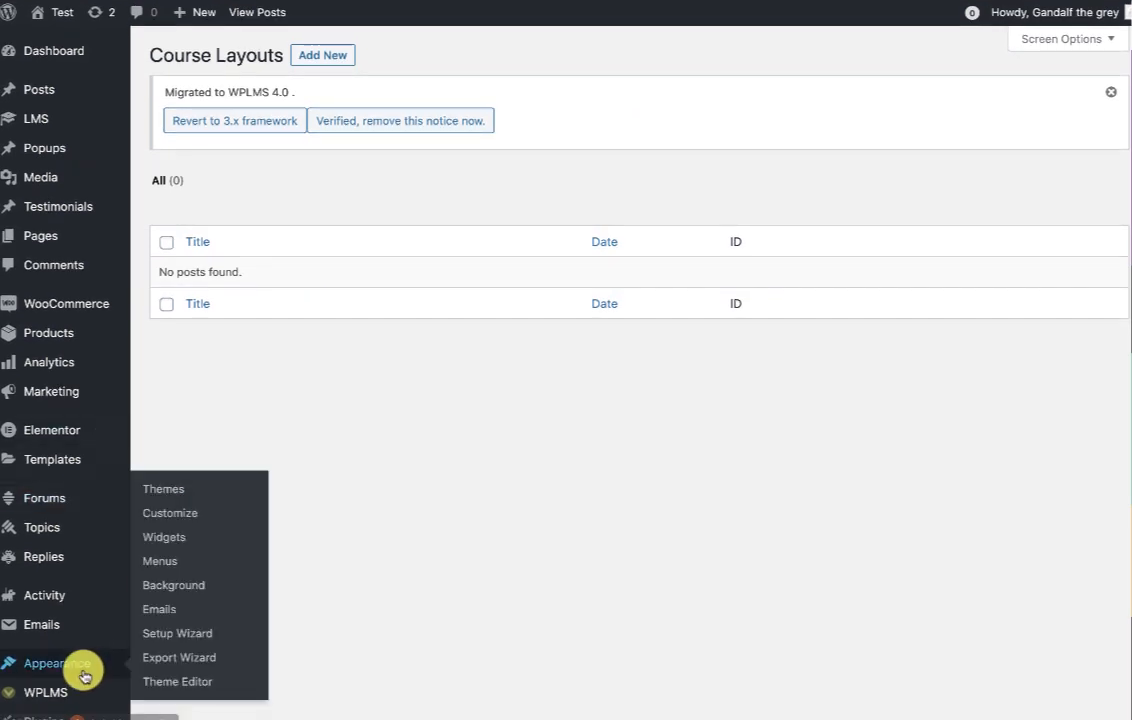
right_click(175, 636)
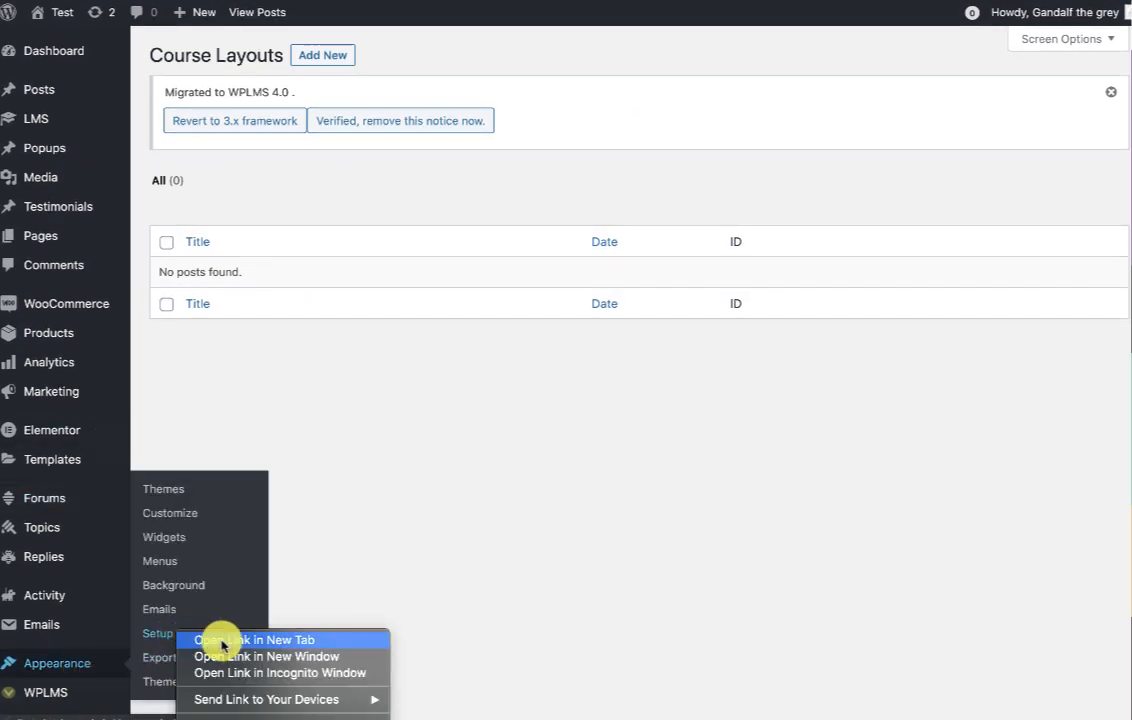
click(222, 641)
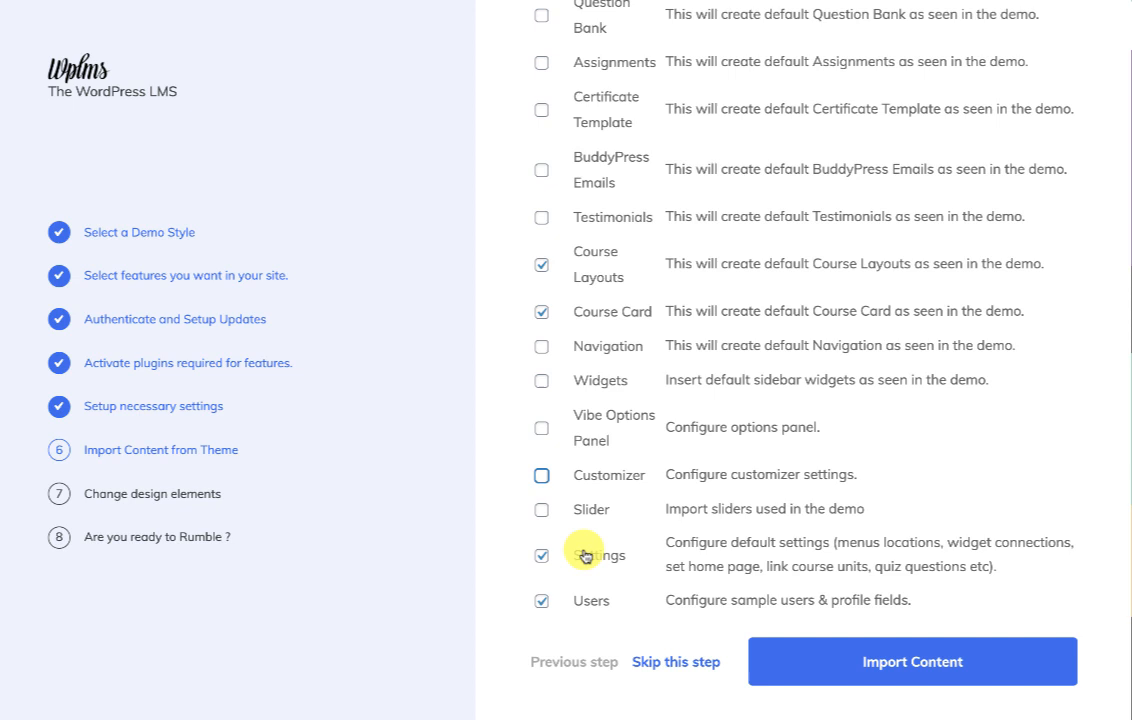
Import the demo content with the Settings option unchecked.
click(586, 556)
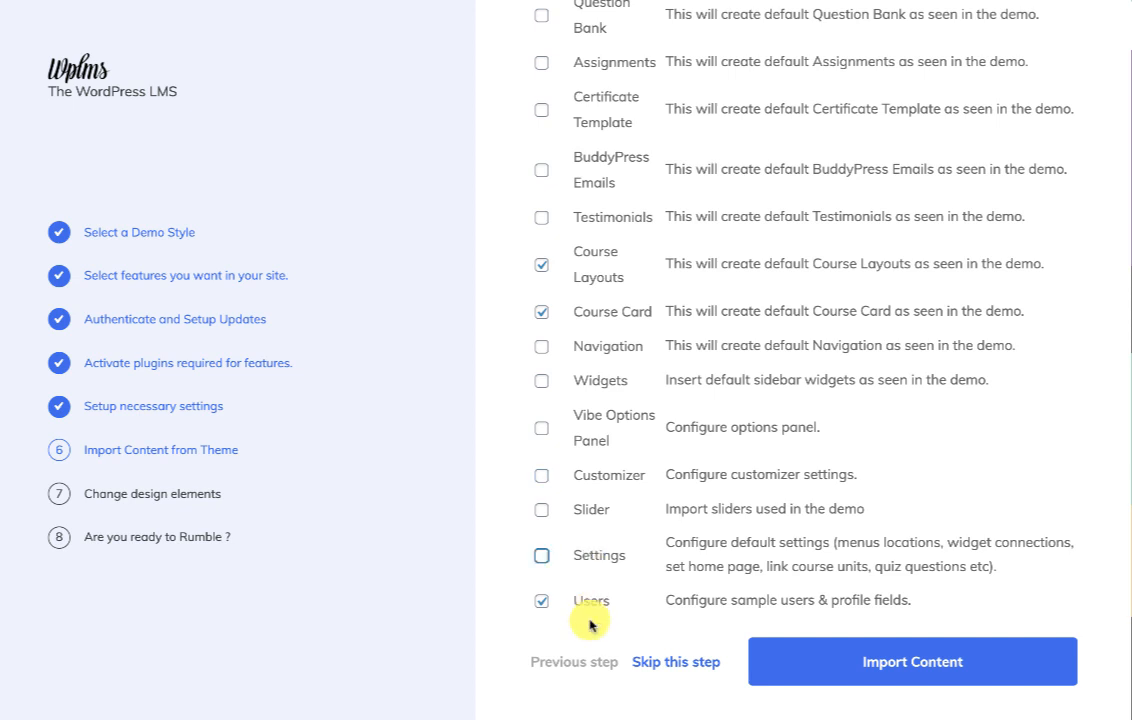
click(872, 662)
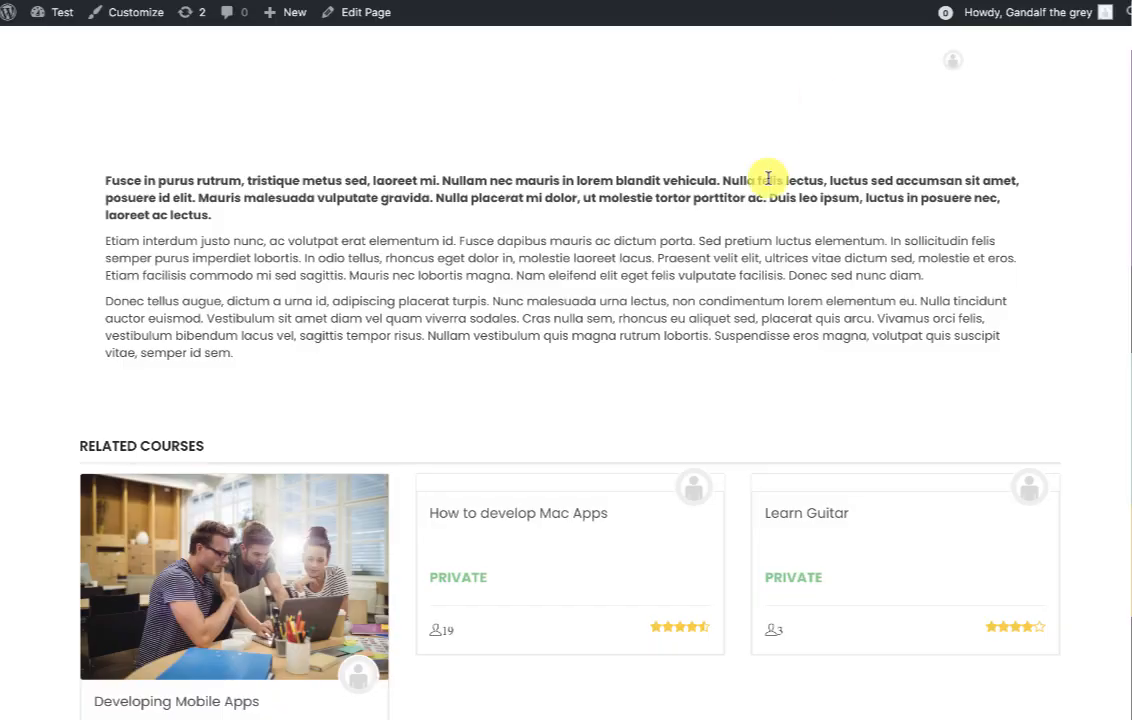
right_click(776, 184)
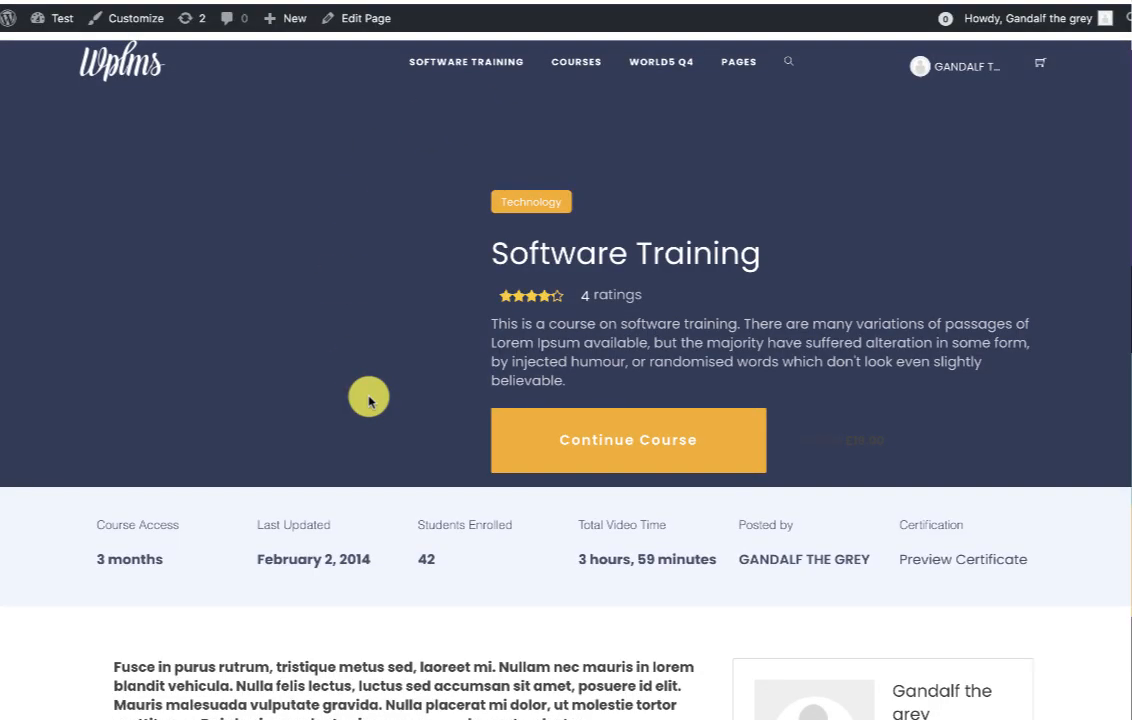
Expand Section 2: Advanced Computing on the course page.
scroll(368, 400, down, 5)
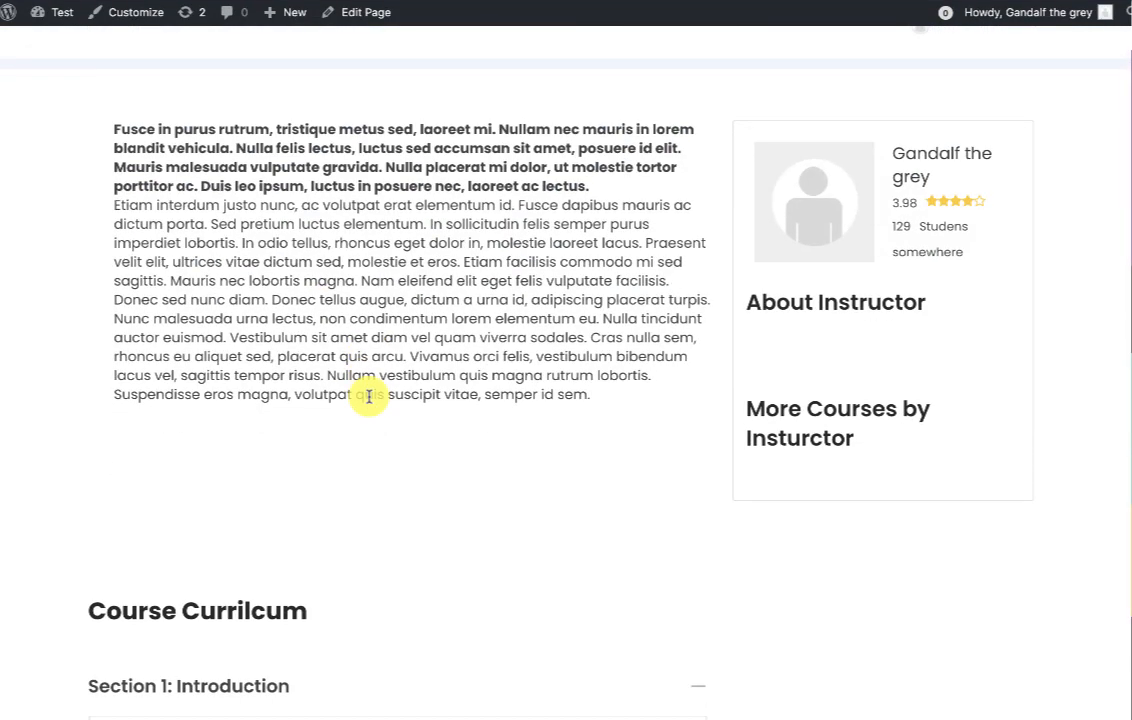
scroll(368, 396, down, 3)
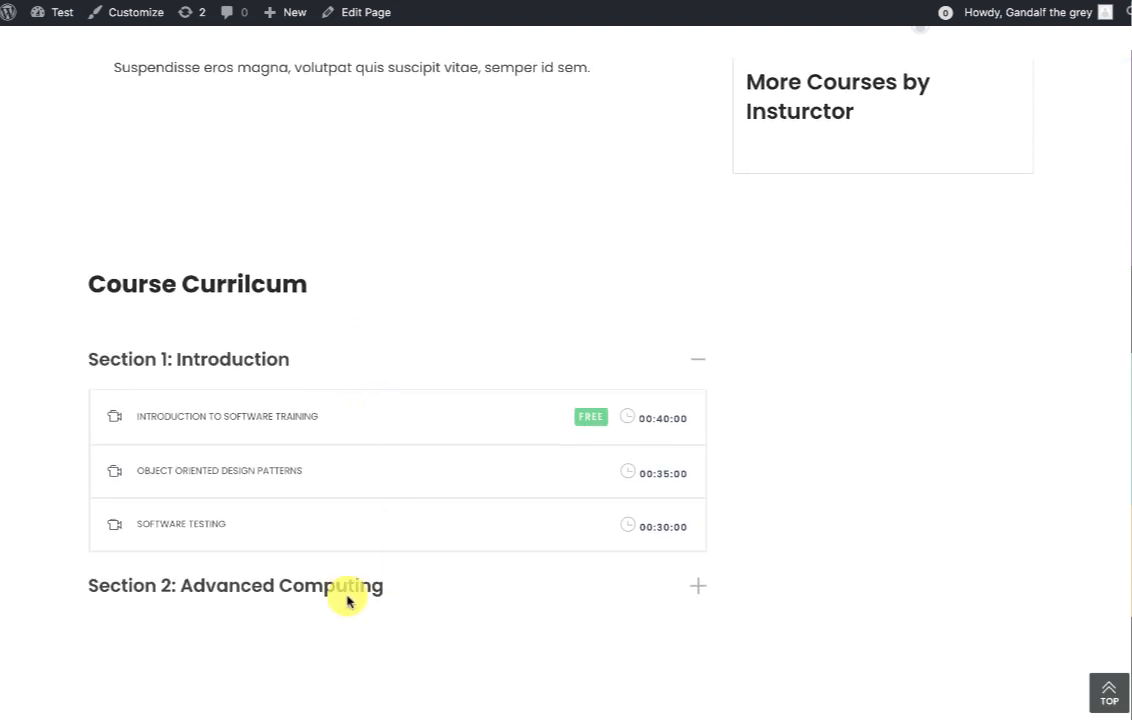
click(349, 596)
scroll(566, 603, down, 4)
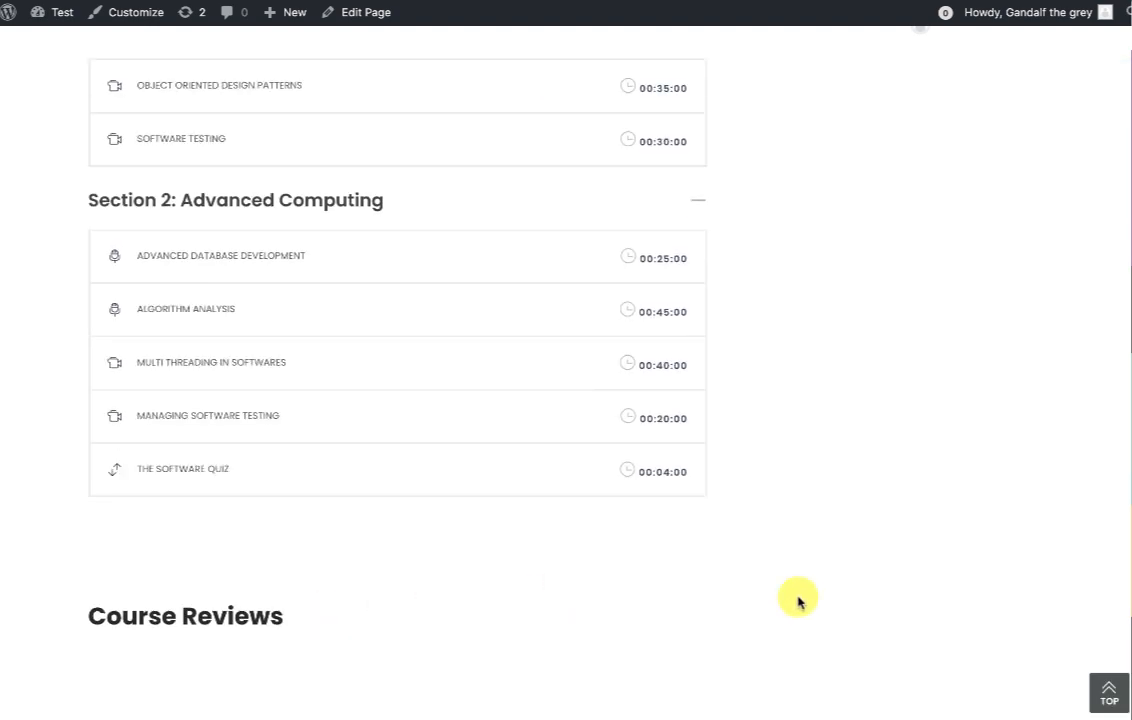
scroll(799, 600, down, 4)
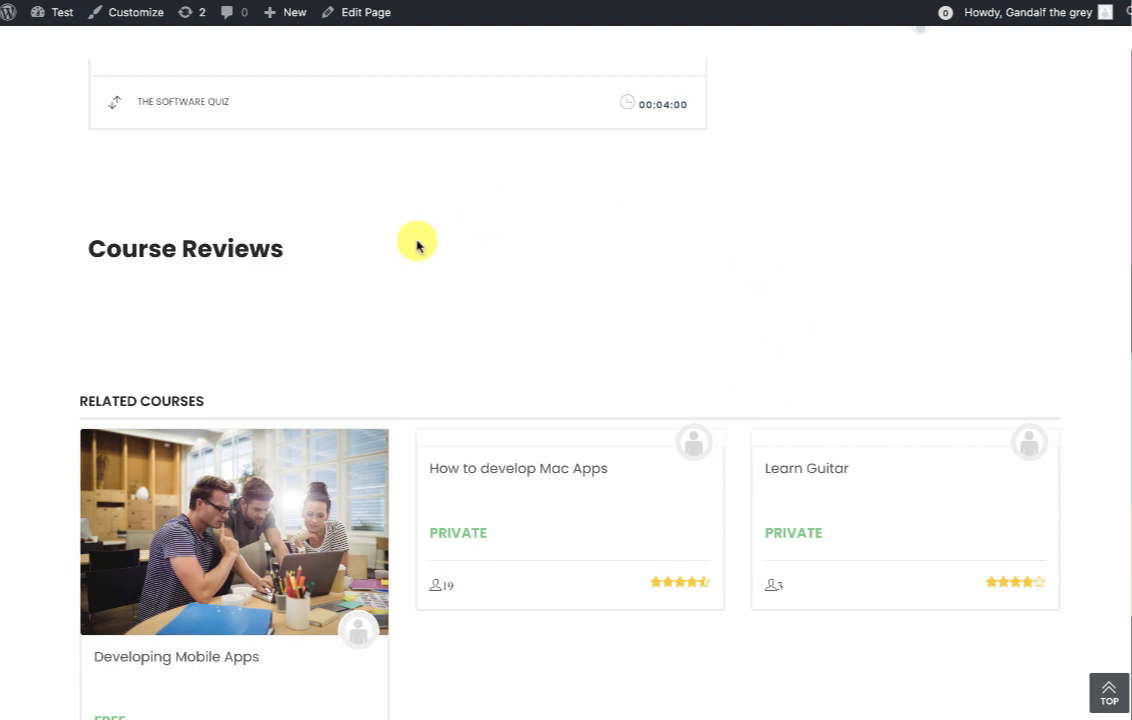
scroll(418, 246, up, 18)
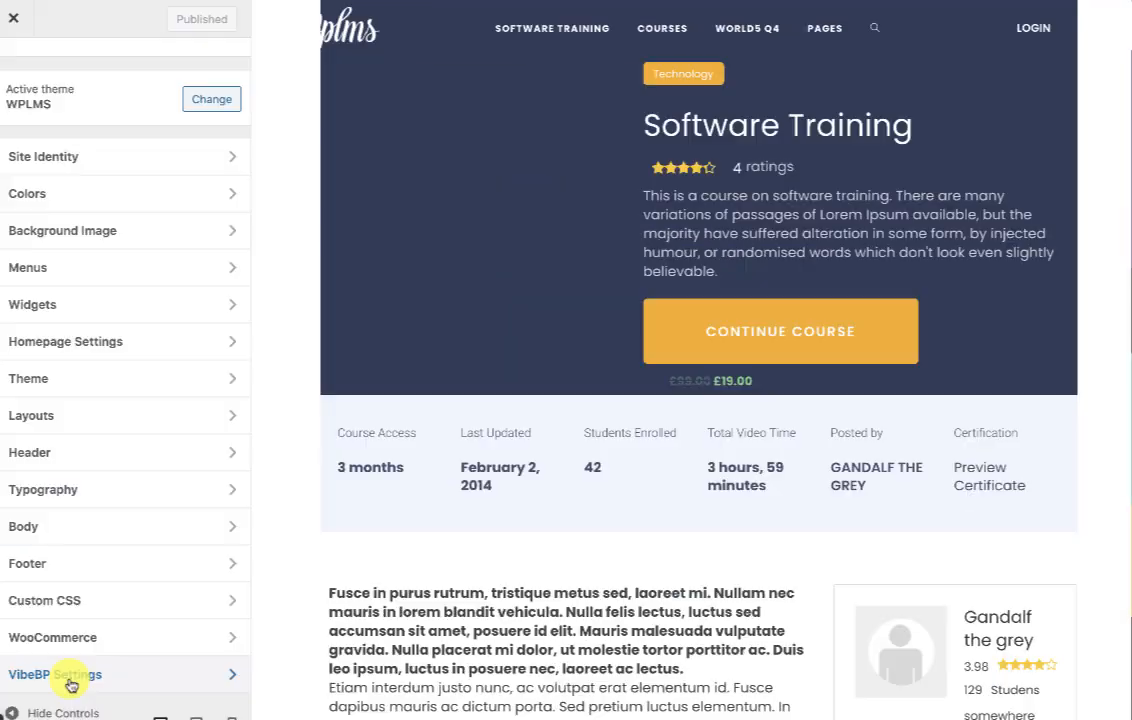
Pick the third Course Layout option in Customizer Layouts.
click(54, 418)
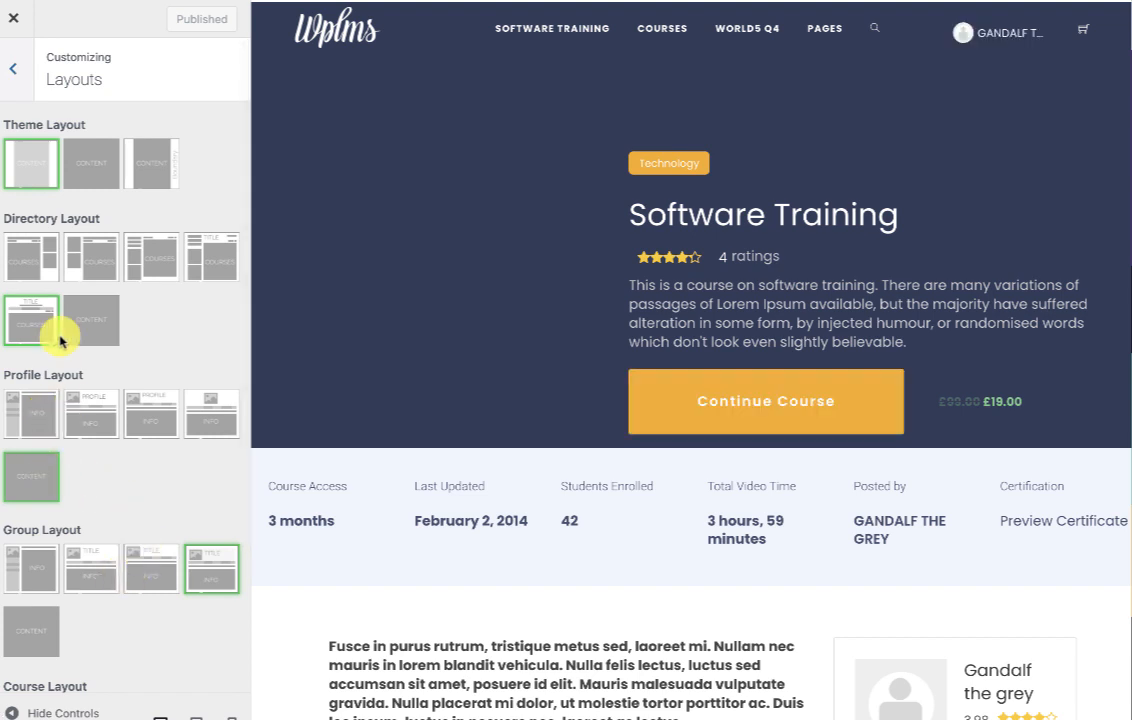
scroll(71, 585, down, 3)
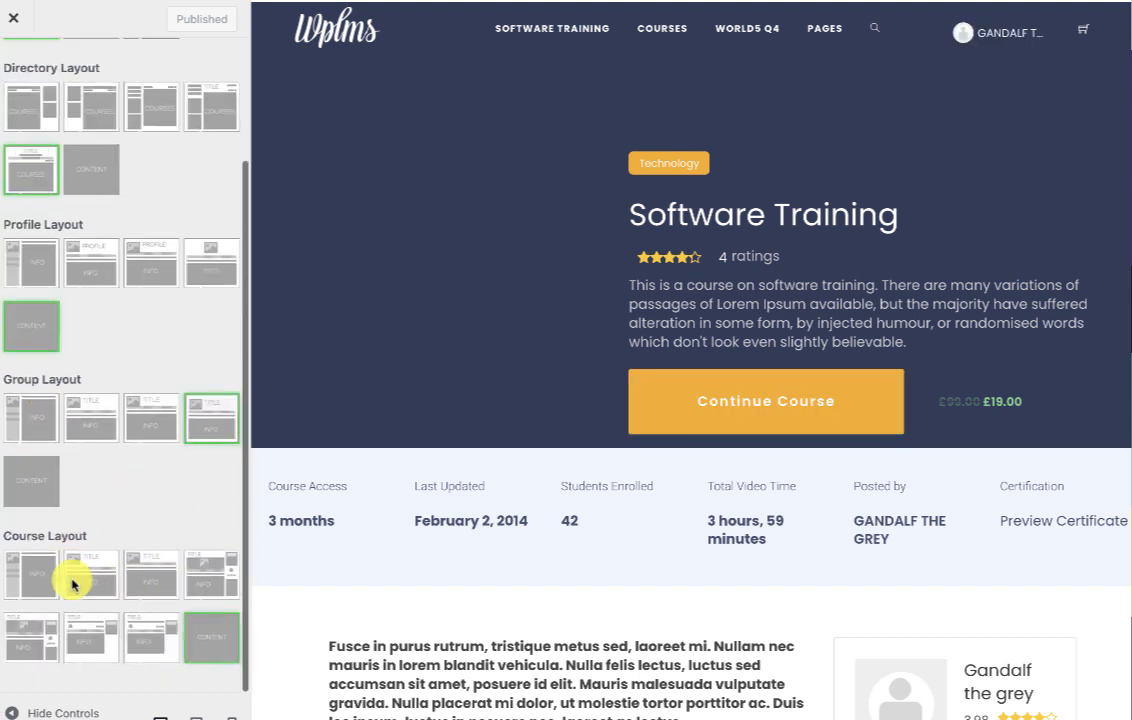
click(153, 650)
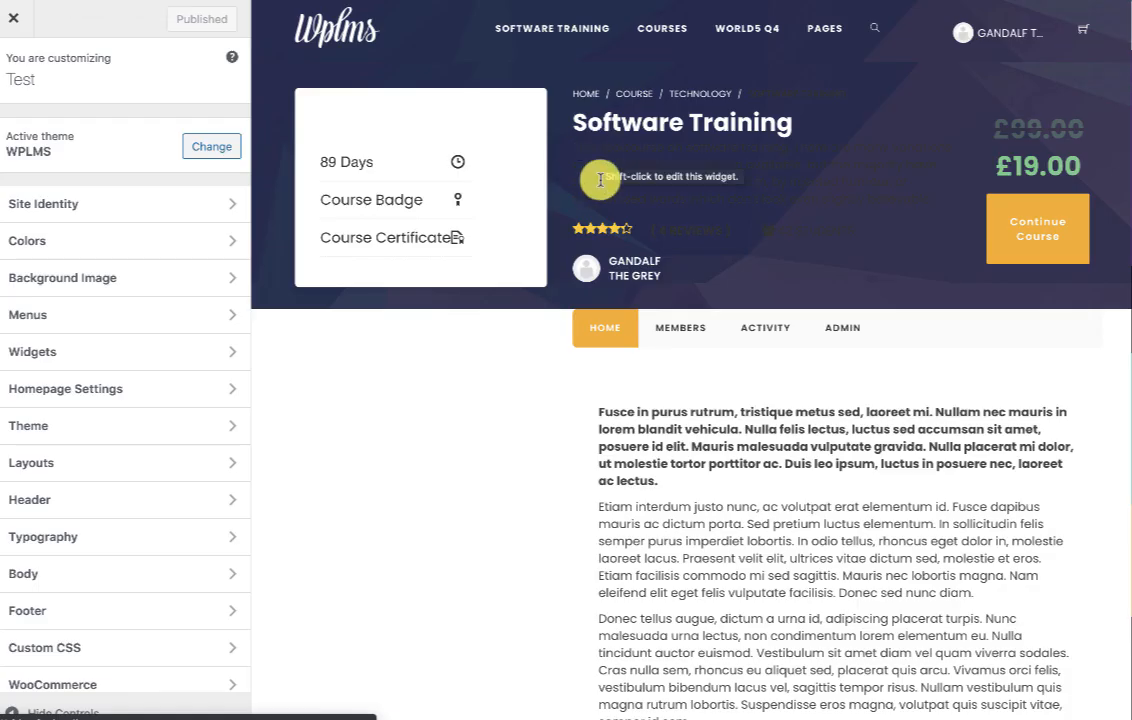
scroll(665, 417, down, 5)
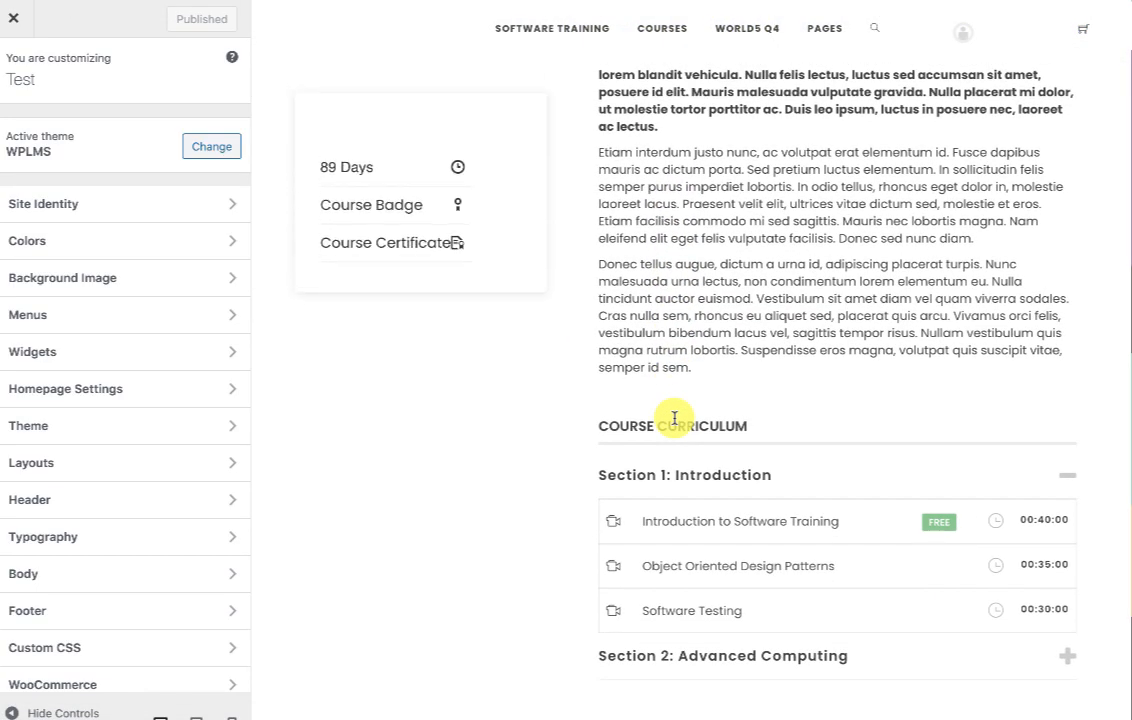
scroll(674, 418, down, 2)
scroll(674, 418, down, 2)
Set Group Layout to the CONTENT option and publish the layout changes.
click(40, 462)
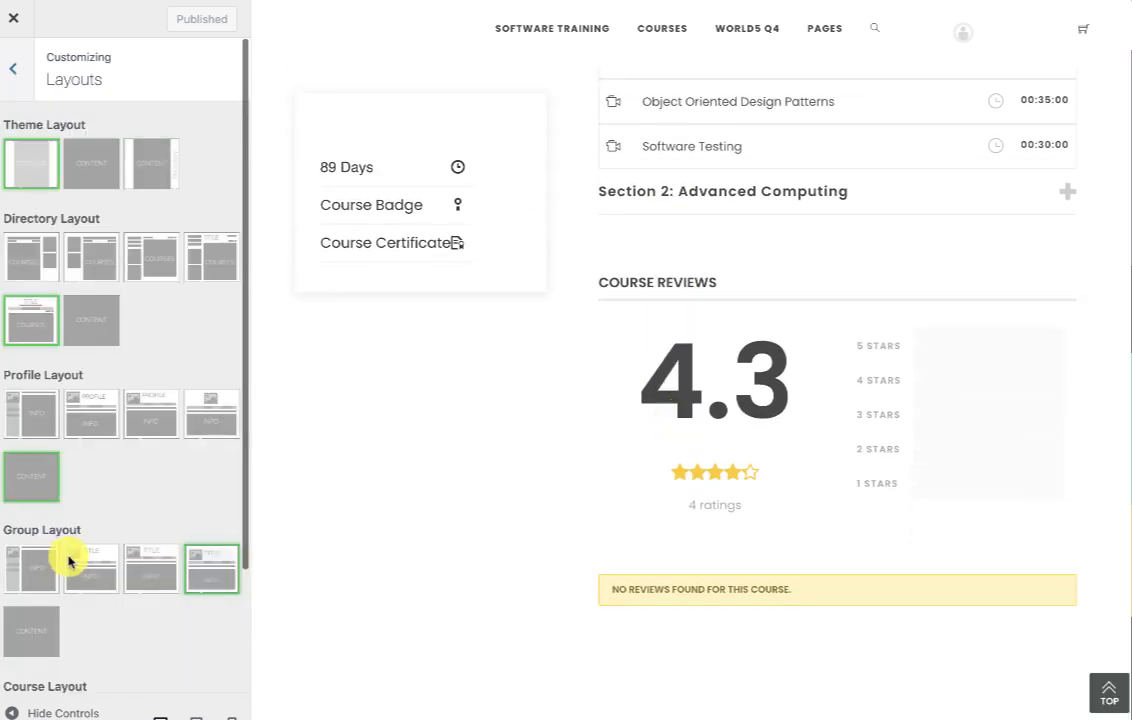
click(43, 618)
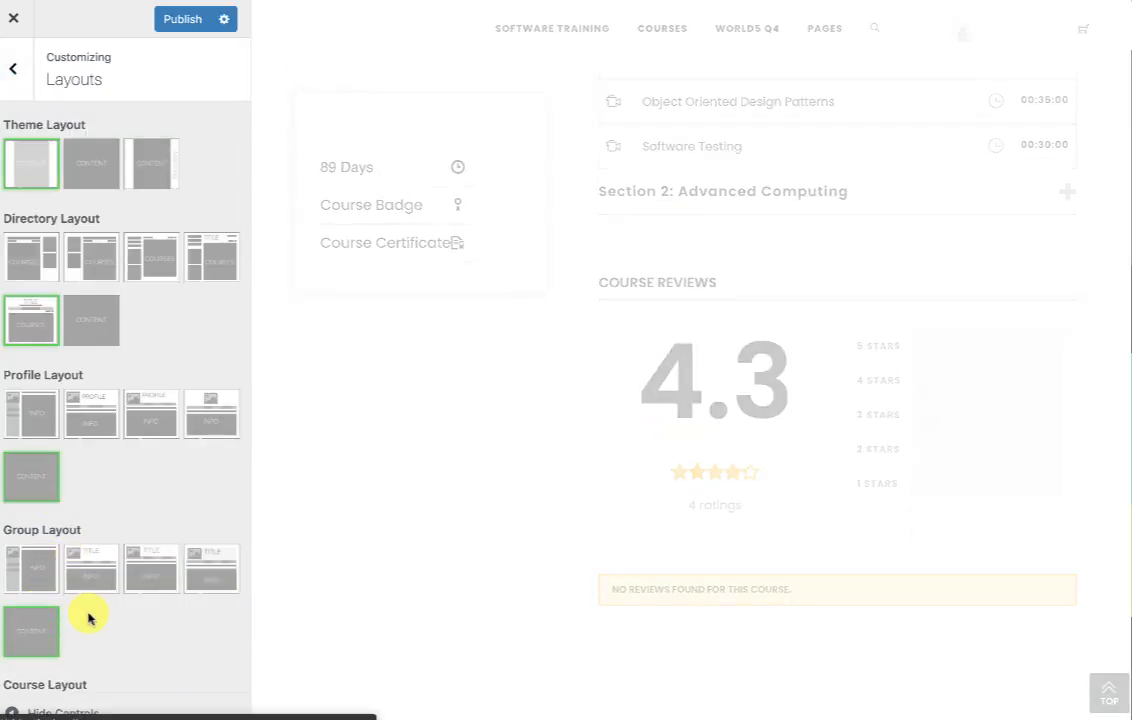
scroll(88, 614, down, 2)
click(175, 24)
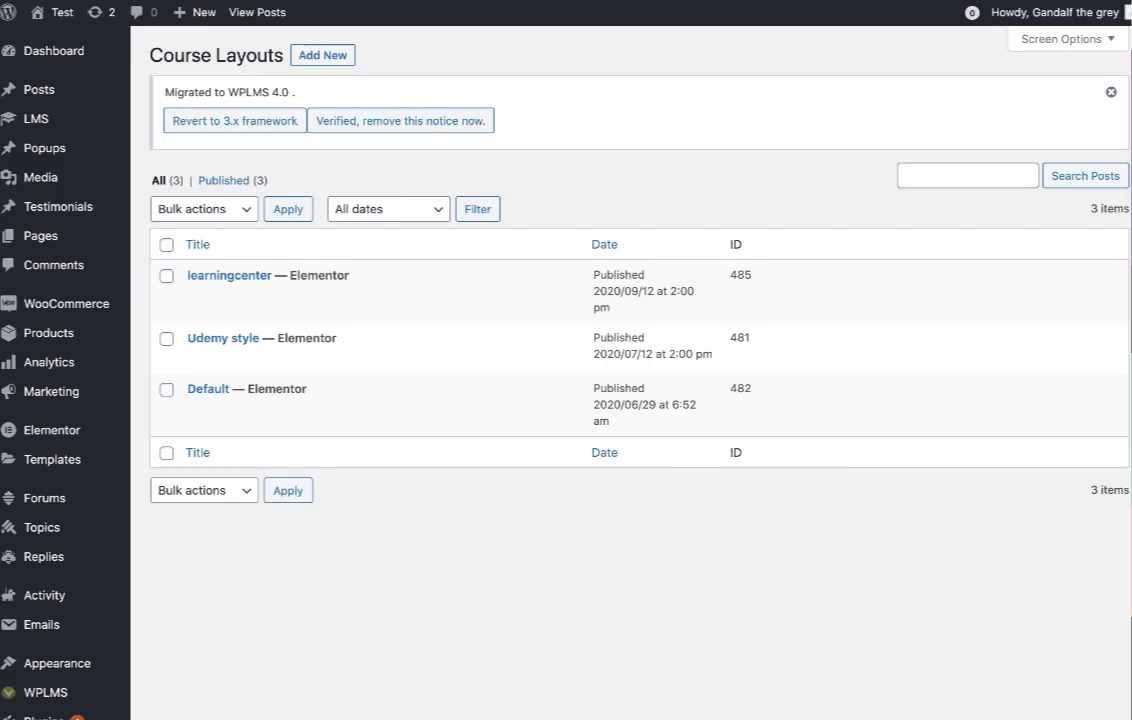
Open the learningcenter course layout in Elementor.
mouse_move(205, 292)
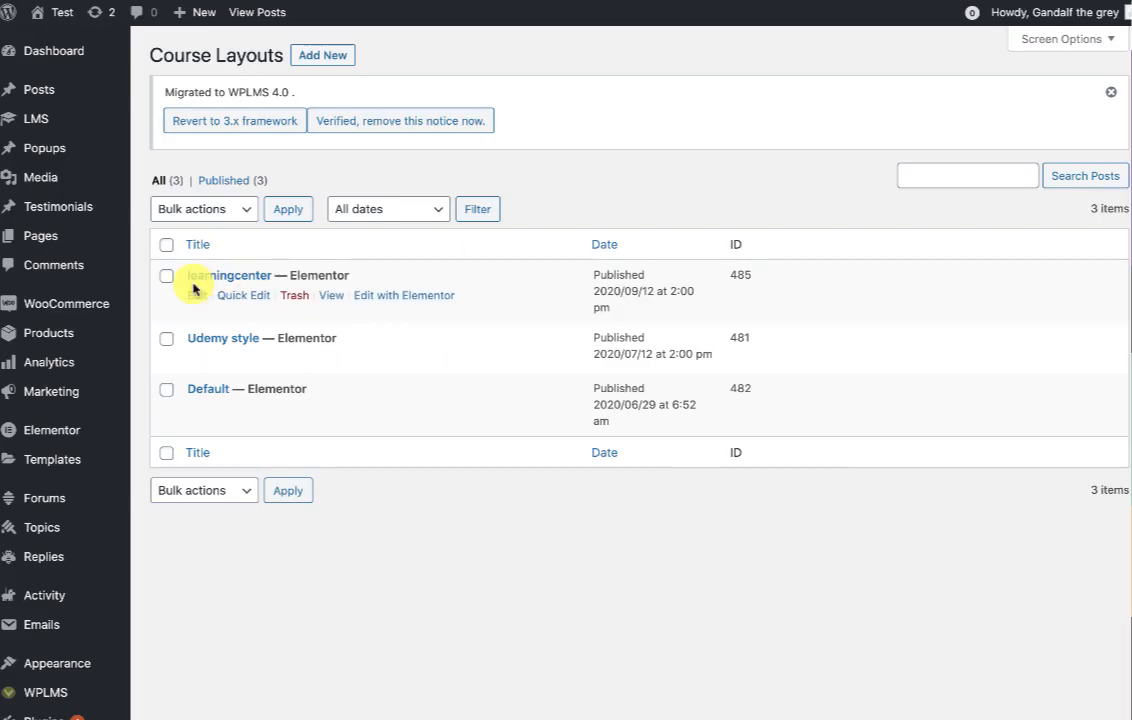
scroll(193, 289, down, 5)
click(33, 545)
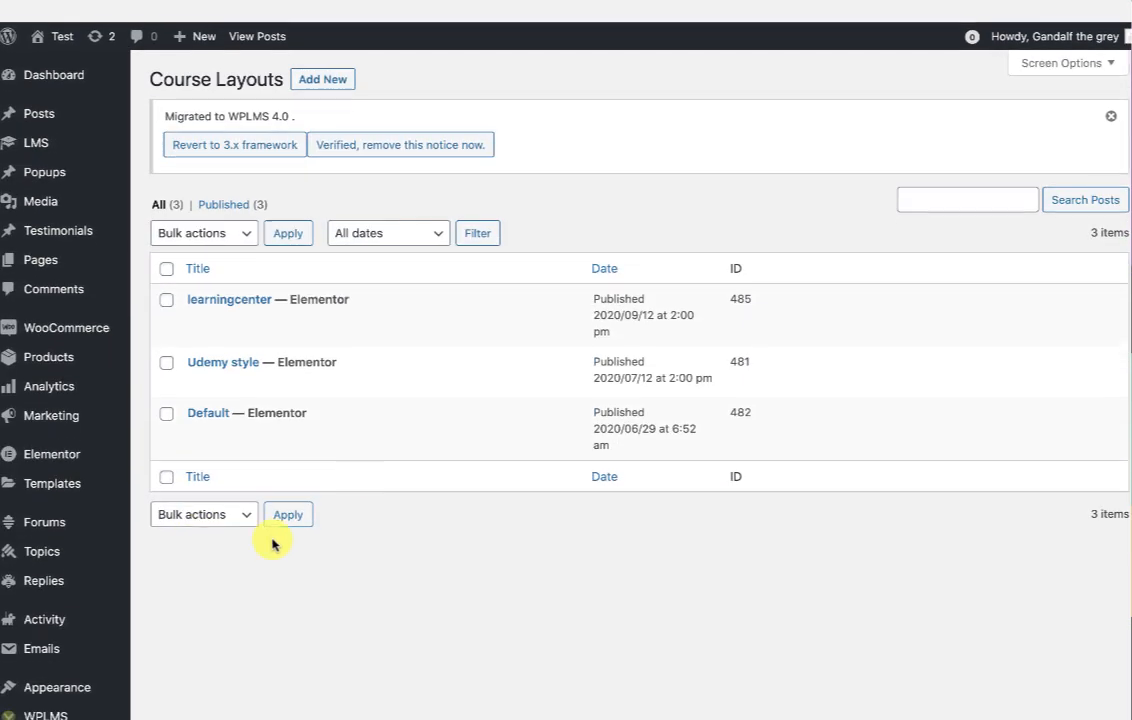
mouse_move(346, 307)
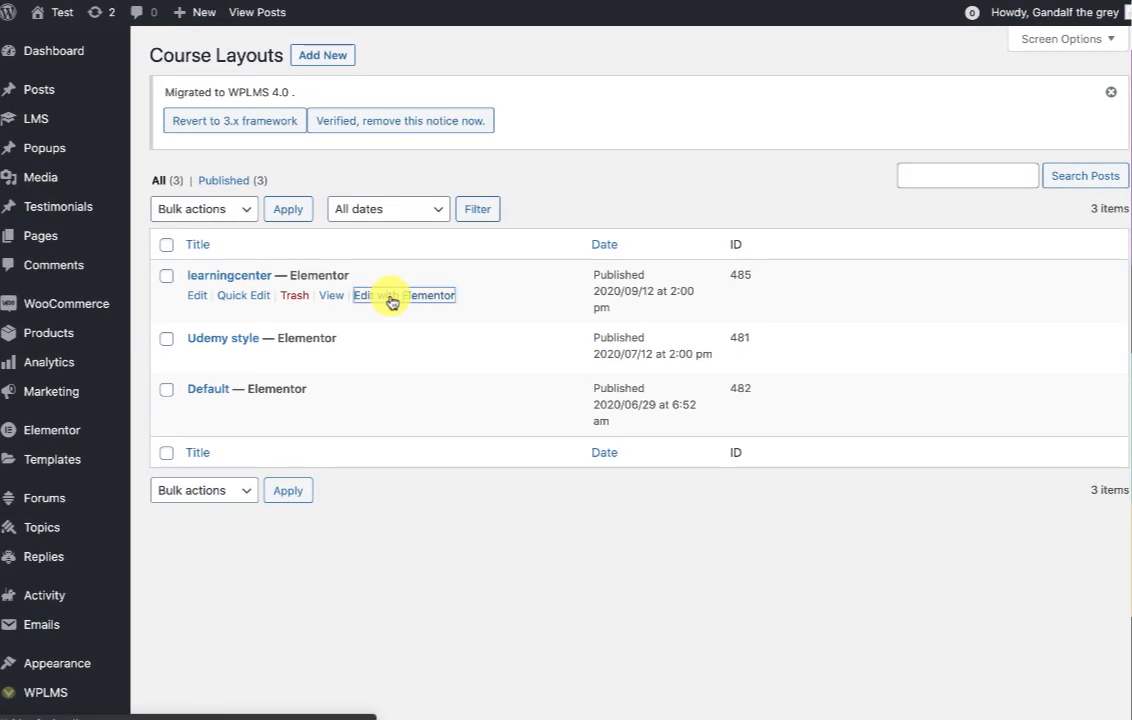
click(392, 298)
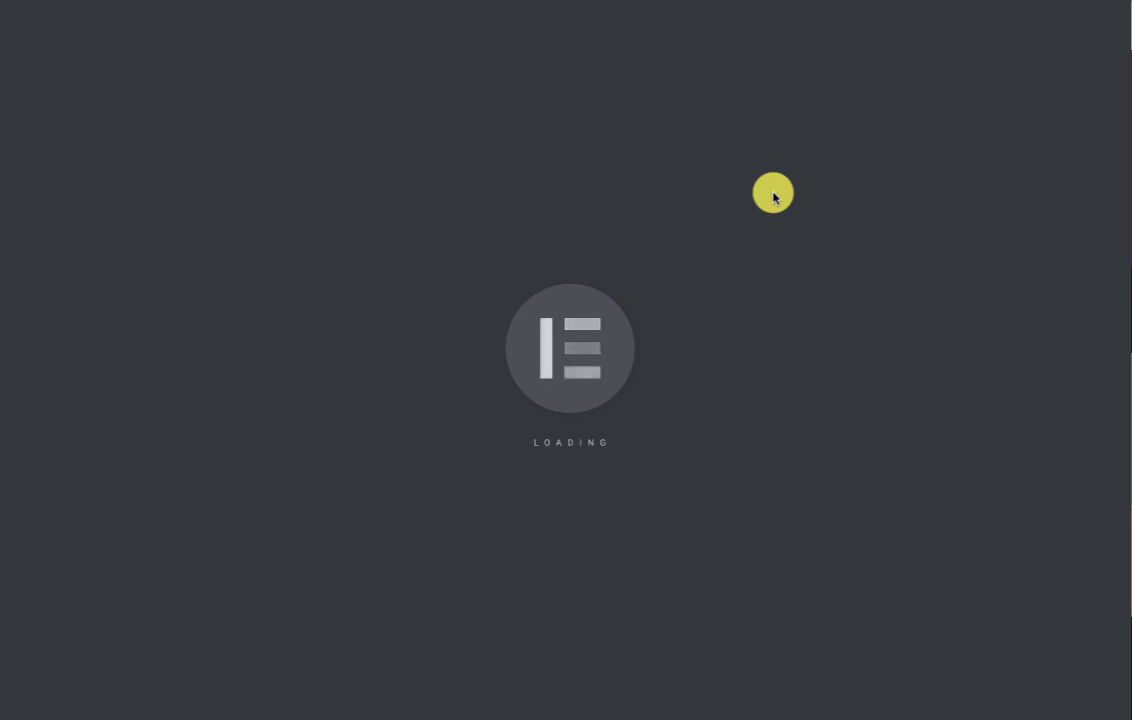
Inspect the course instructor info and Course Reviews widgets.
scroll(695, 482, down, 1)
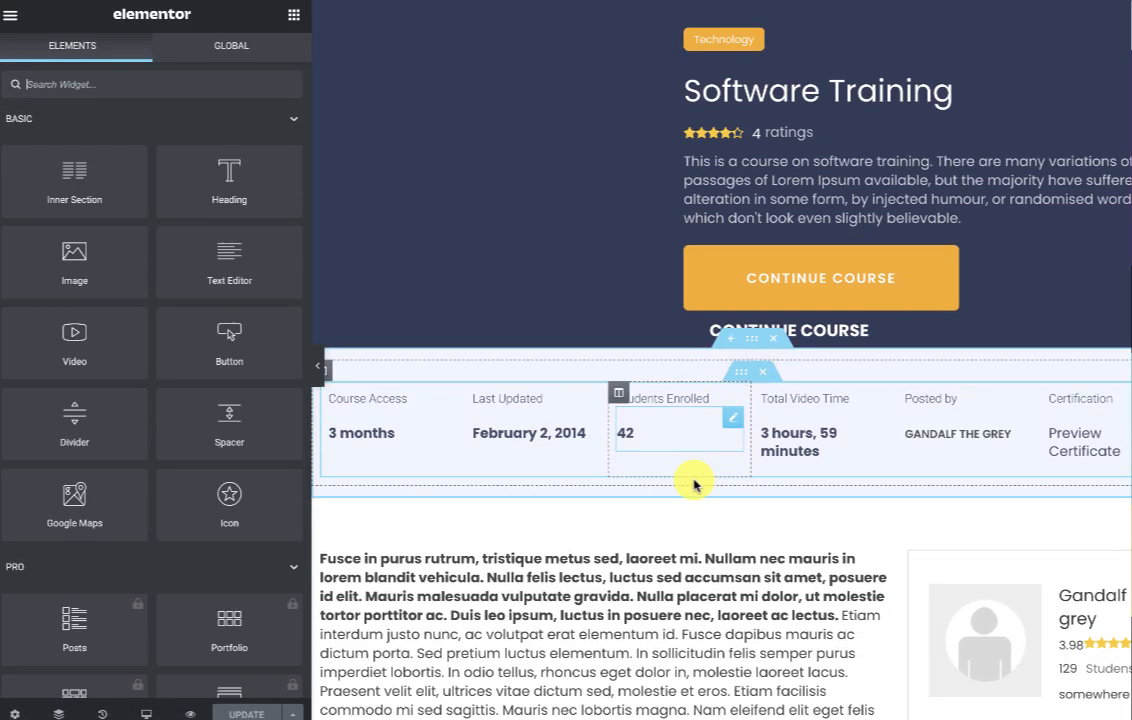
scroll(695, 482, down, 5)
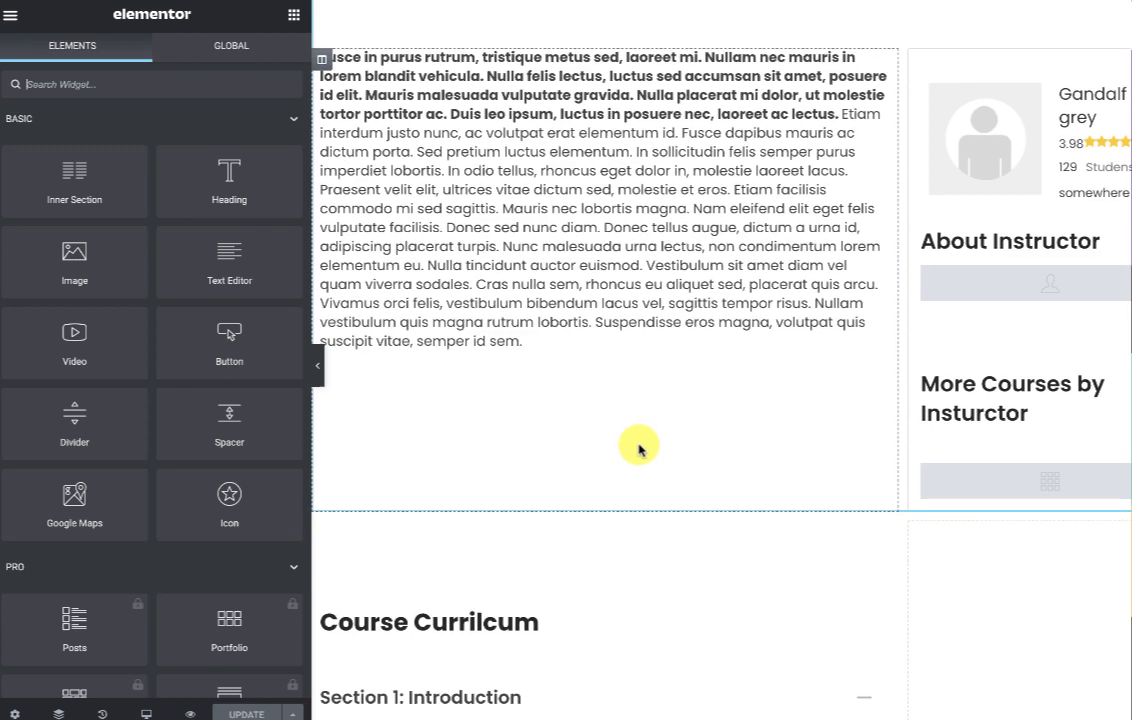
scroll(638, 449, up, 2)
click(556, 313)
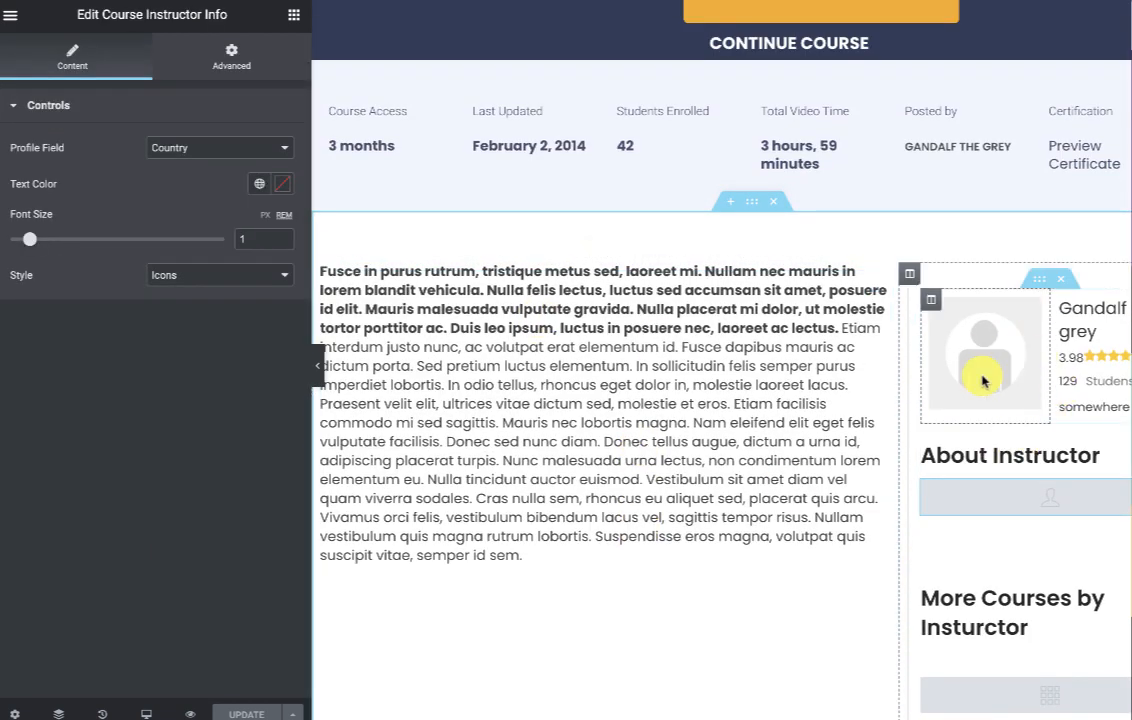
scroll(998, 435, down, 3)
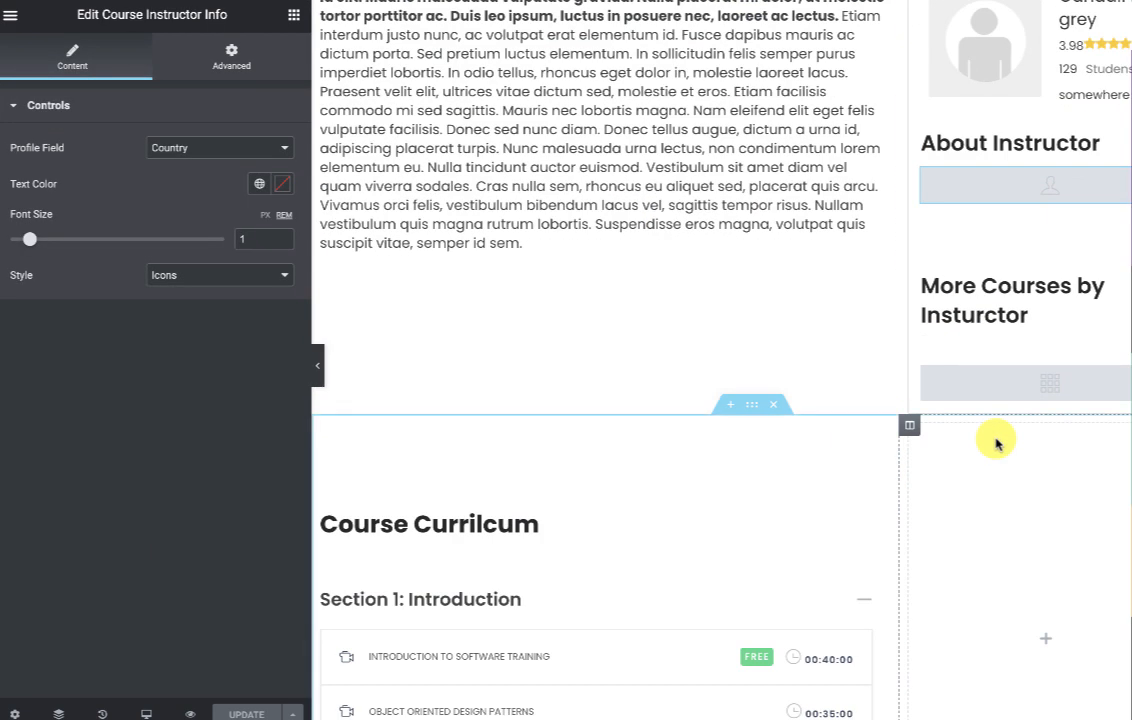
scroll(996, 443, down, 4)
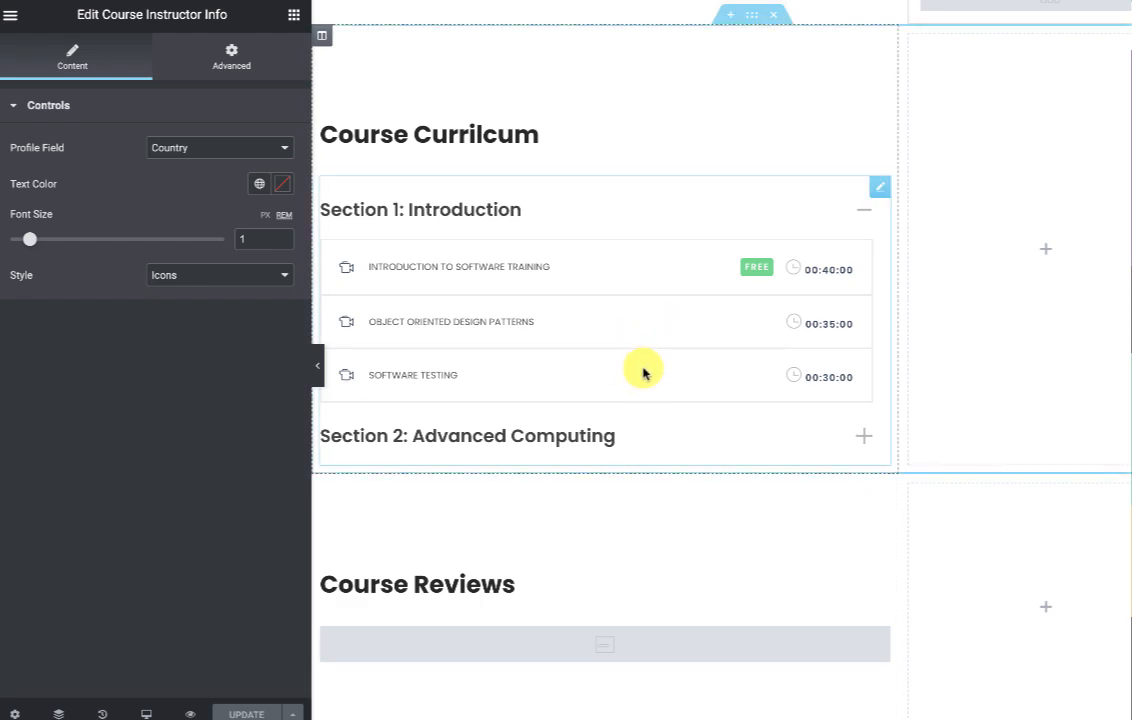
scroll(643, 373, down, 2)
click(527, 470)
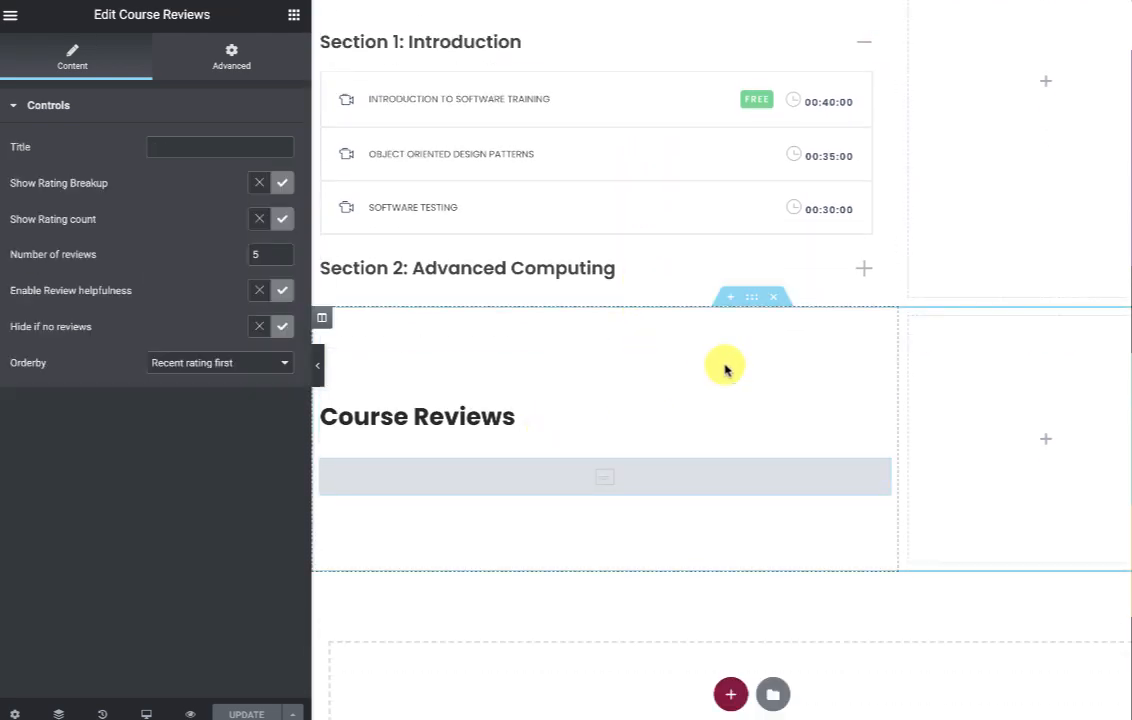
Continue the Software Training course at Unit 4/8, Advanced Database Development.
scroll(728, 369, up, 5)
scroll(624, 498, up, 3)
scroll(626, 501, up, 3)
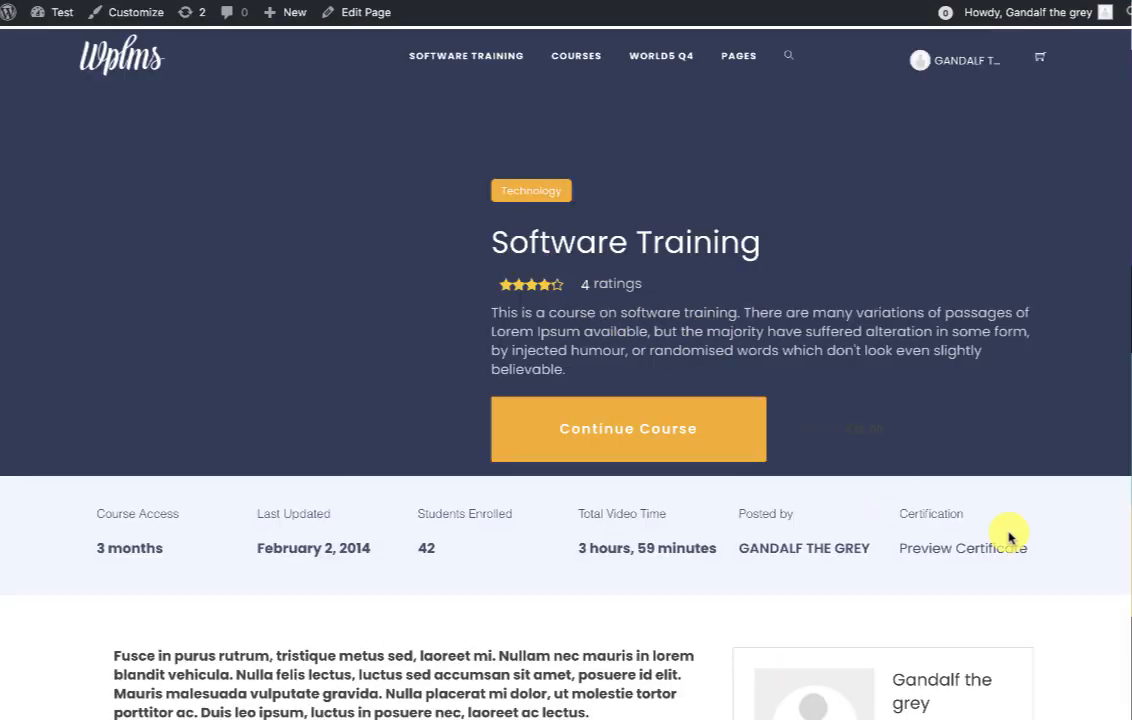
click(588, 423)
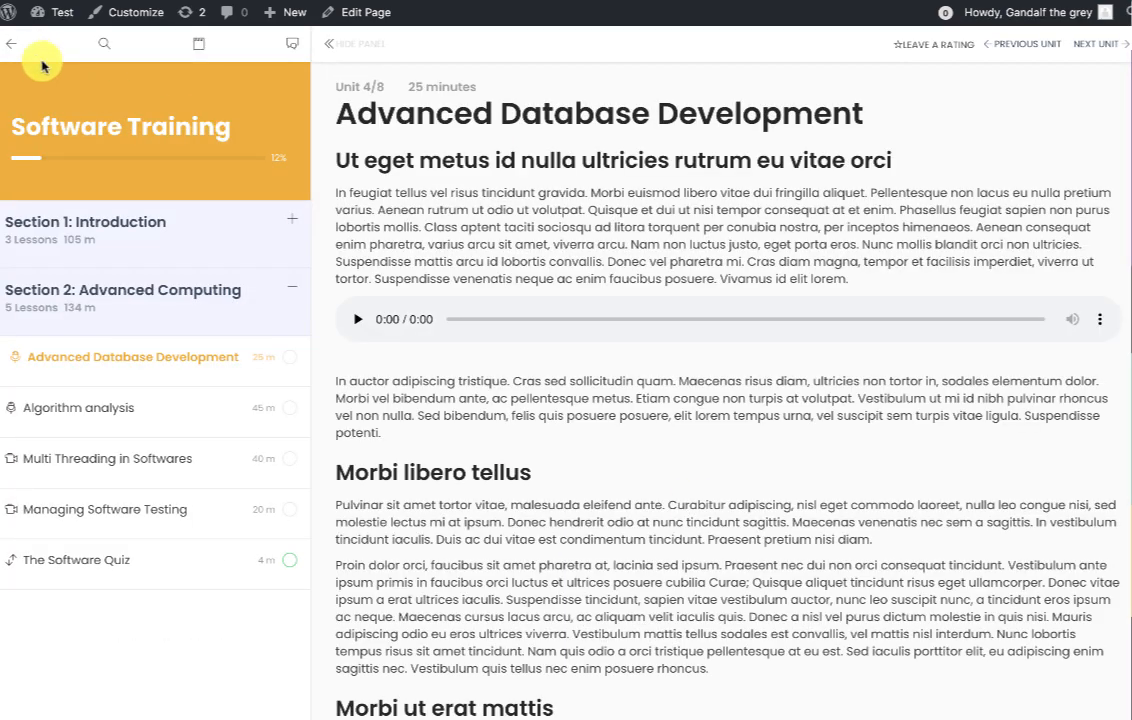
scroll(680, 366, down, 2)
scroll(680, 362, up, 2)
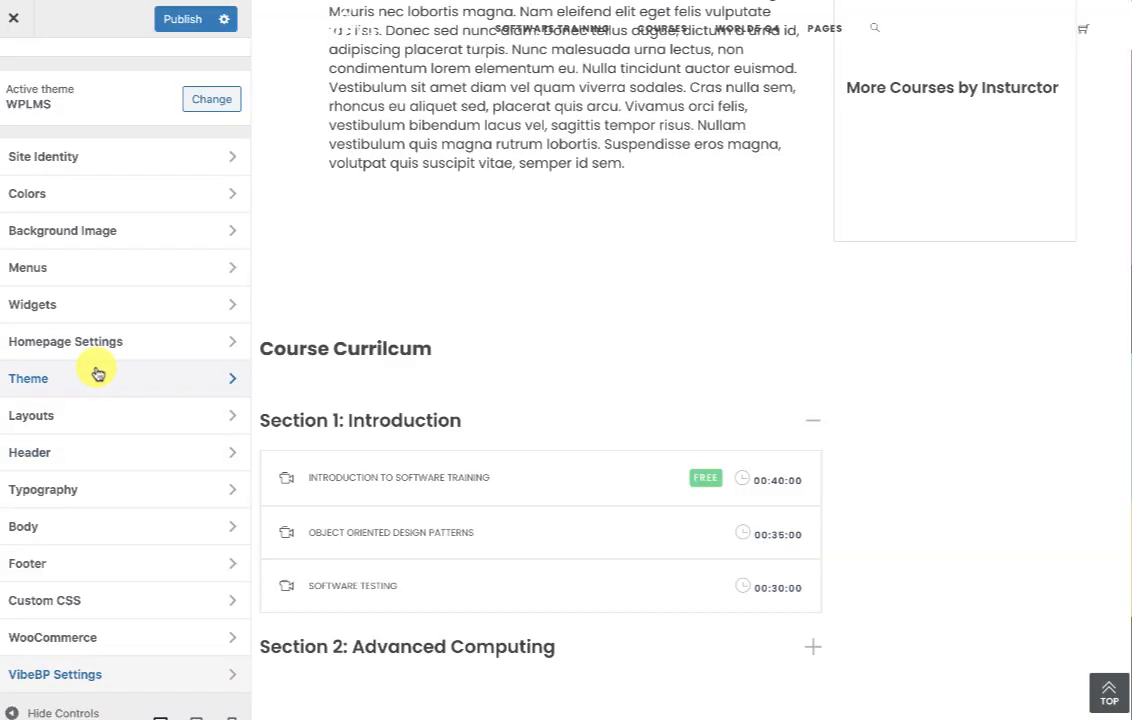
Get the theme's primary colour hex value, #f9ad0a, from the theme settings.
click(93, 376)
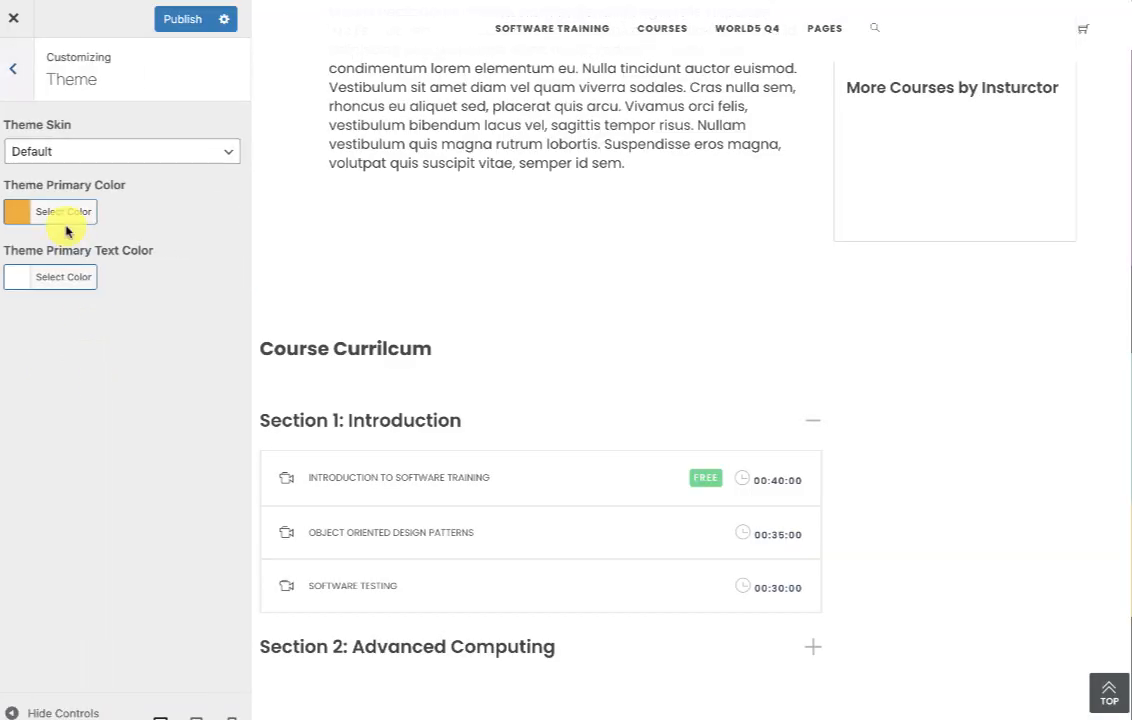
click(54, 213)
click(130, 211)
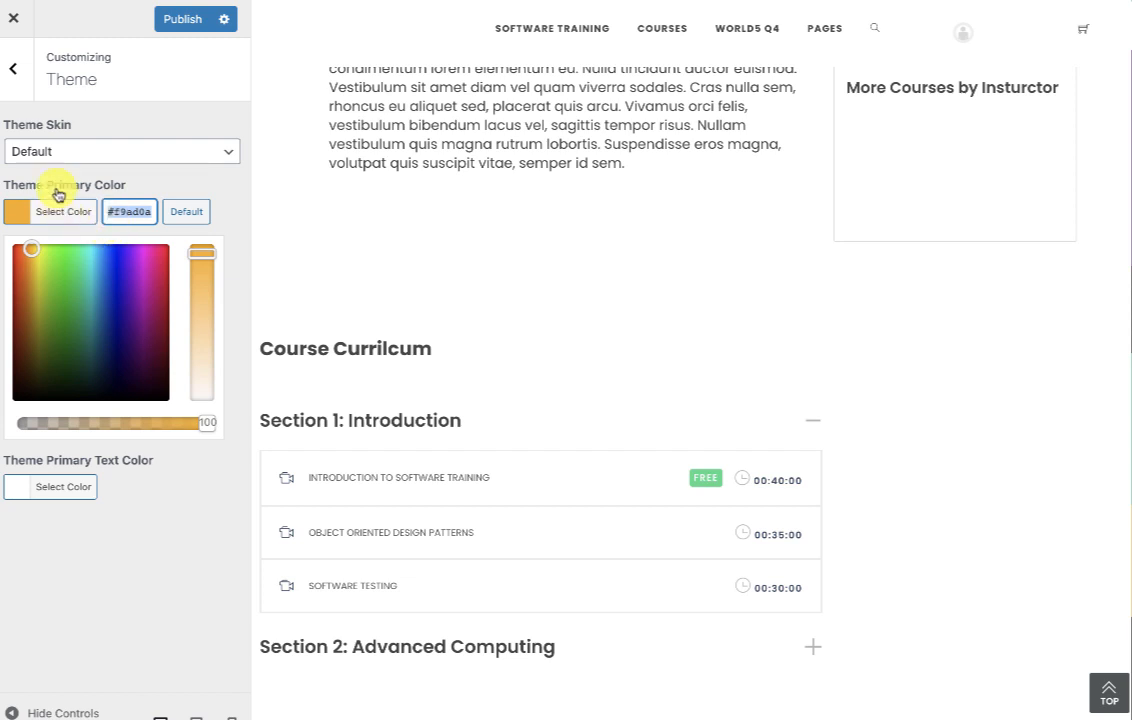
click(16, 68)
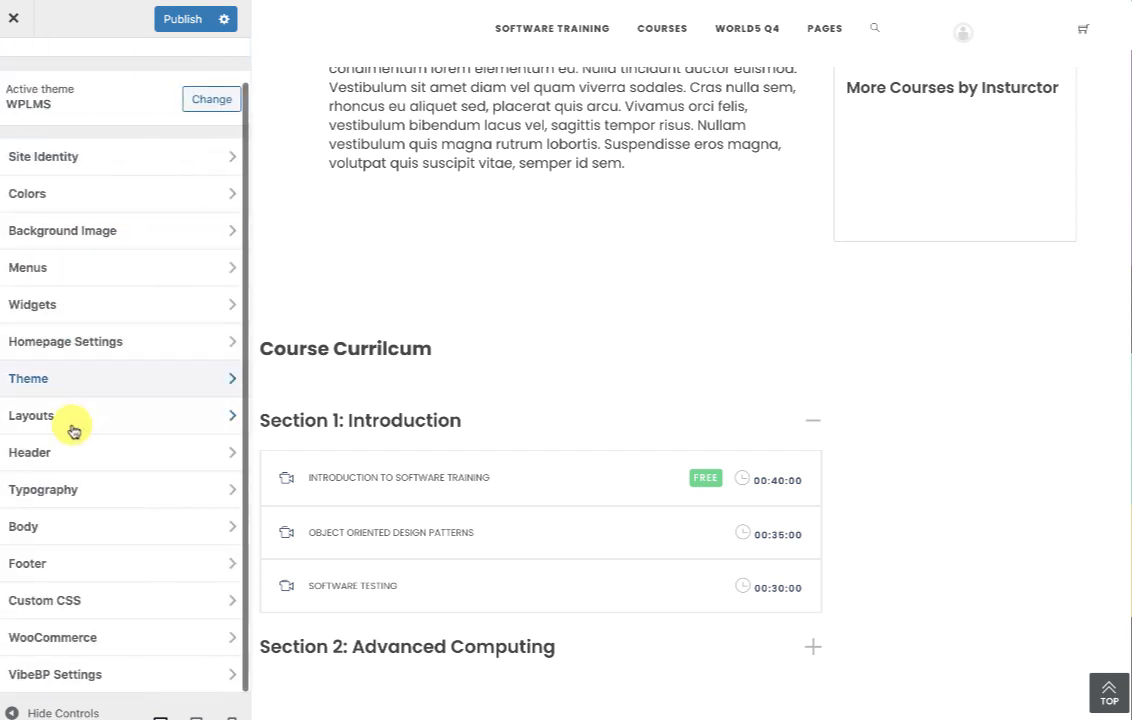
Set the VibeBP Light Colors primary colour to #f9ad0a.
click(65, 685)
click(103, 178)
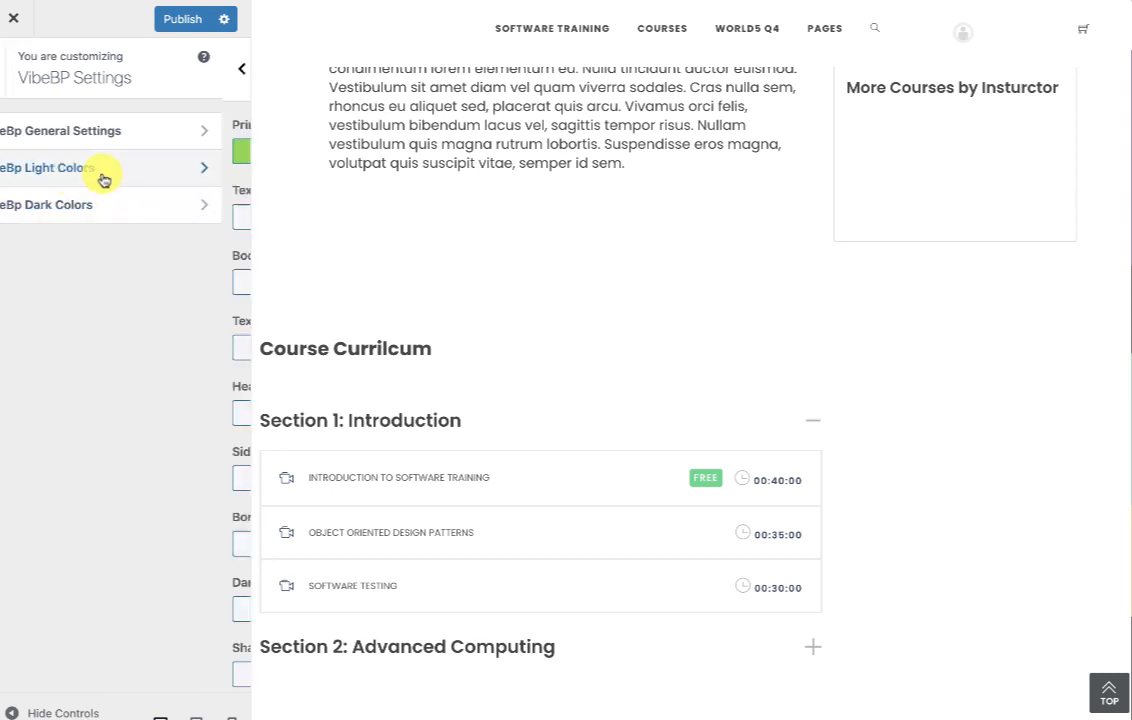
click(85, 151)
key(super+v)
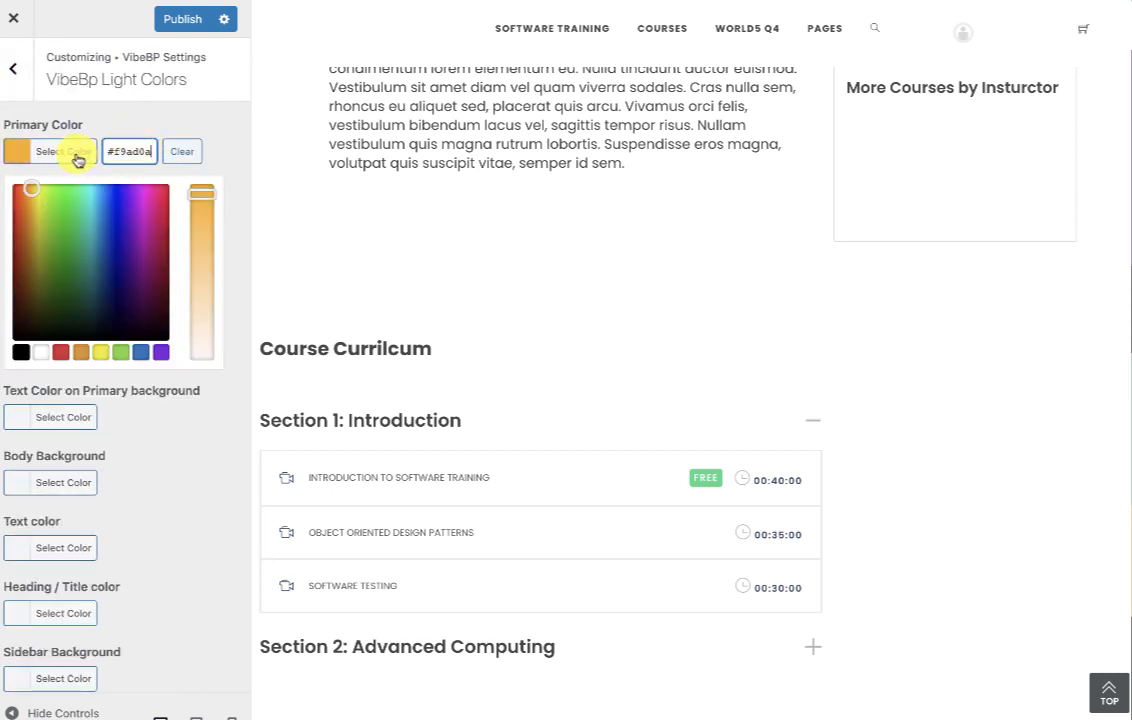
click(77, 156)
click(17, 73)
Set the VibeBP Dark Colors primary colour to #f9ad0a and publish.
click(103, 210)
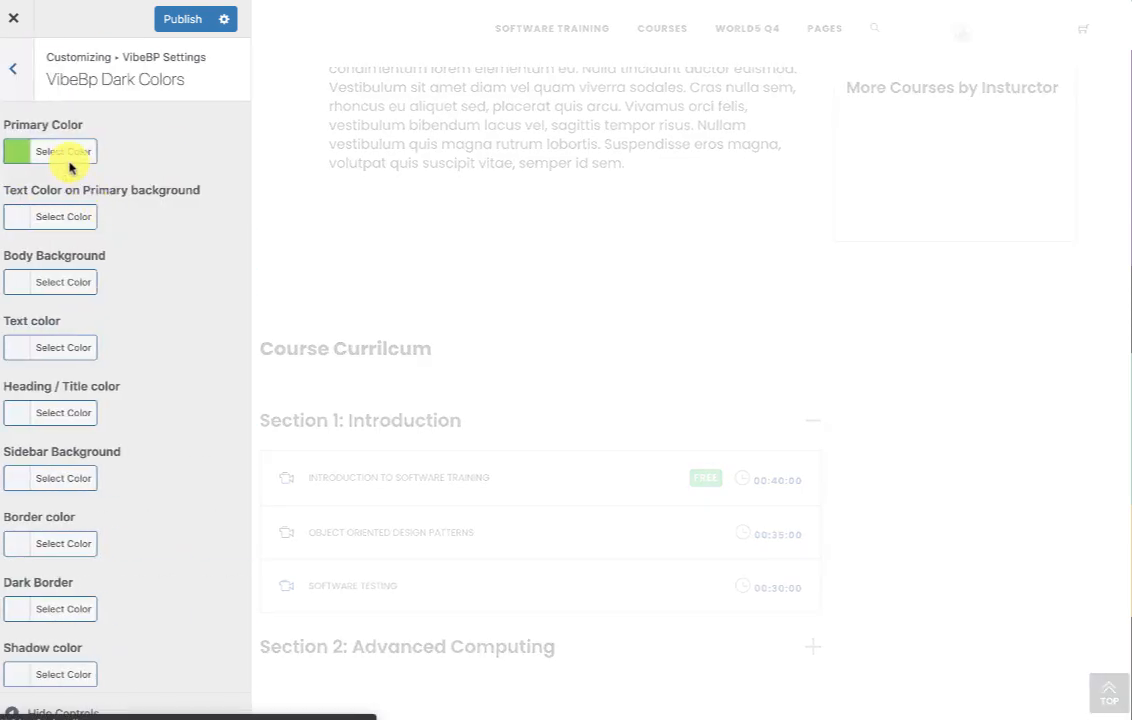
click(56, 154)
click(121, 152)
text(#f9ad0a)
click(69, 160)
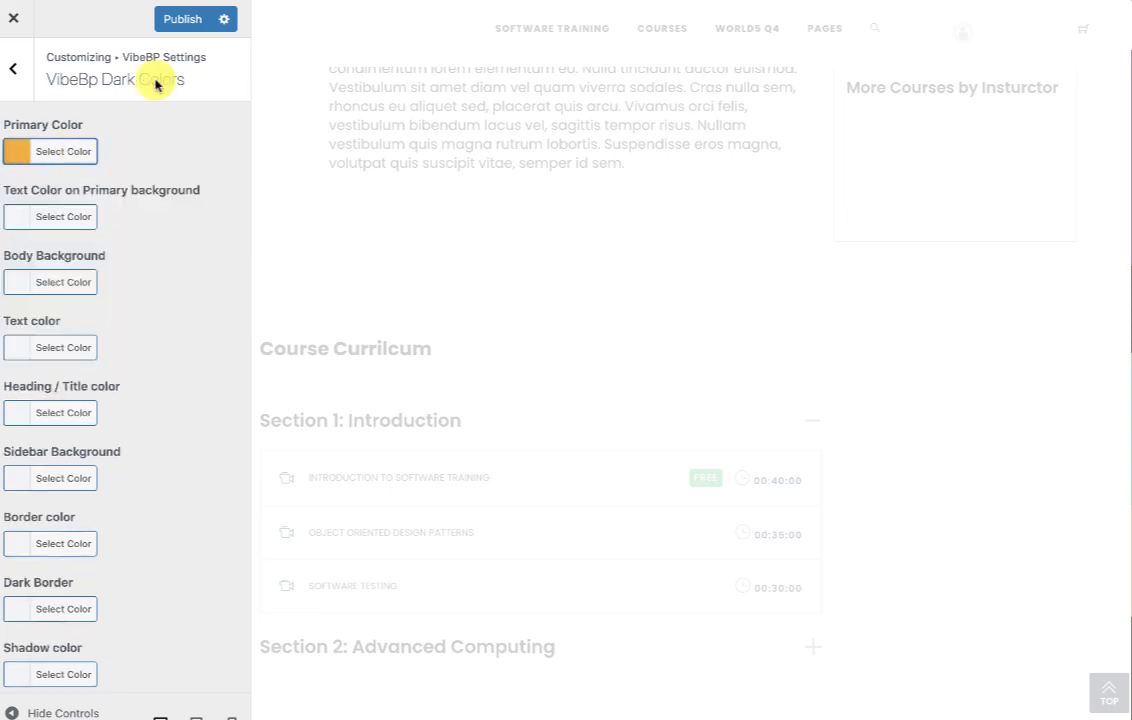
click(184, 19)
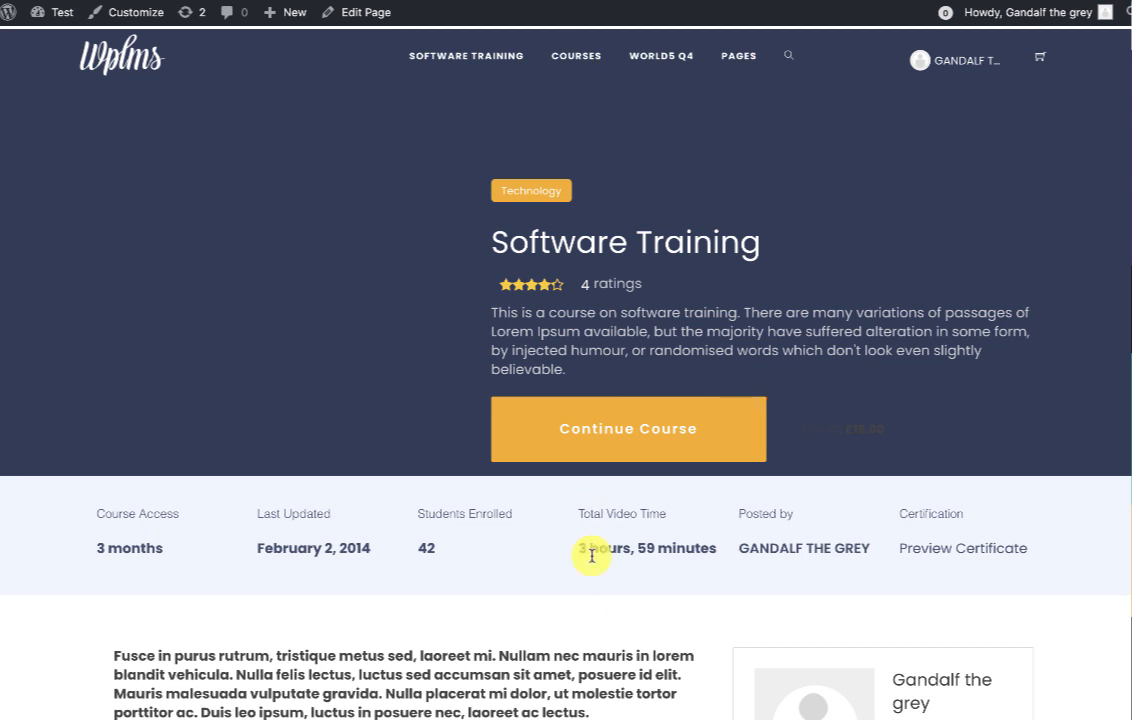
Choose Settings from the profile name menu in the site header.
click(955, 58)
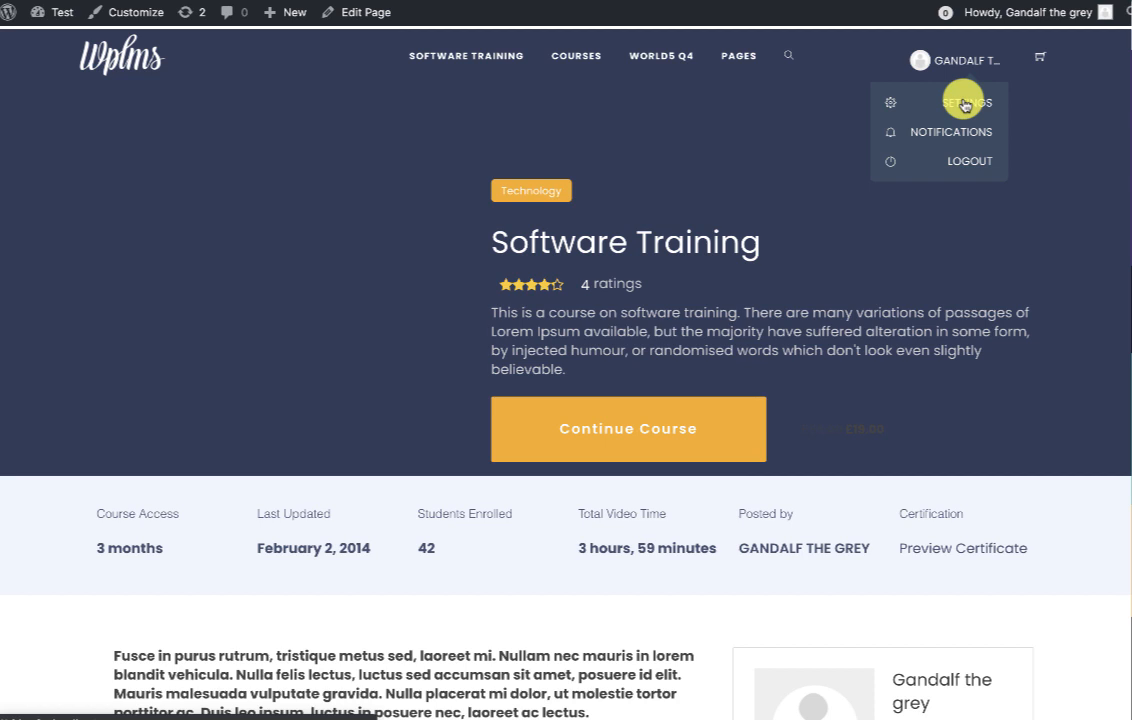
click(965, 104)
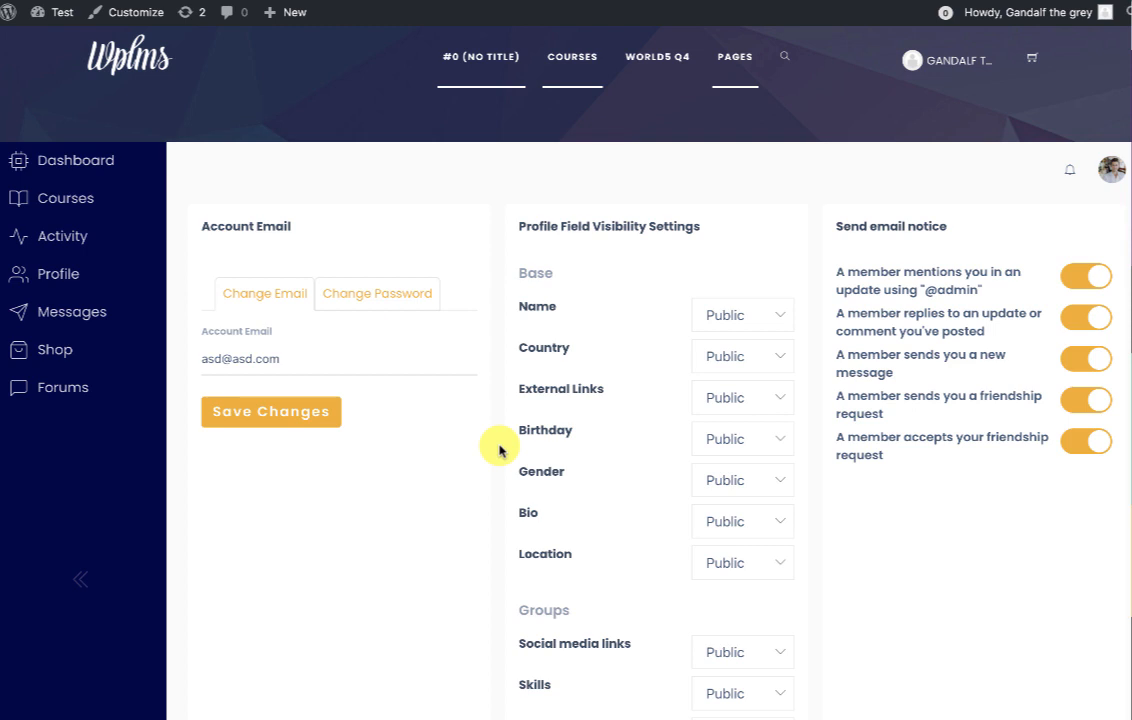
Go to Courses > Manage Courses and open the Developing Mobile Apps card.
click(62, 200)
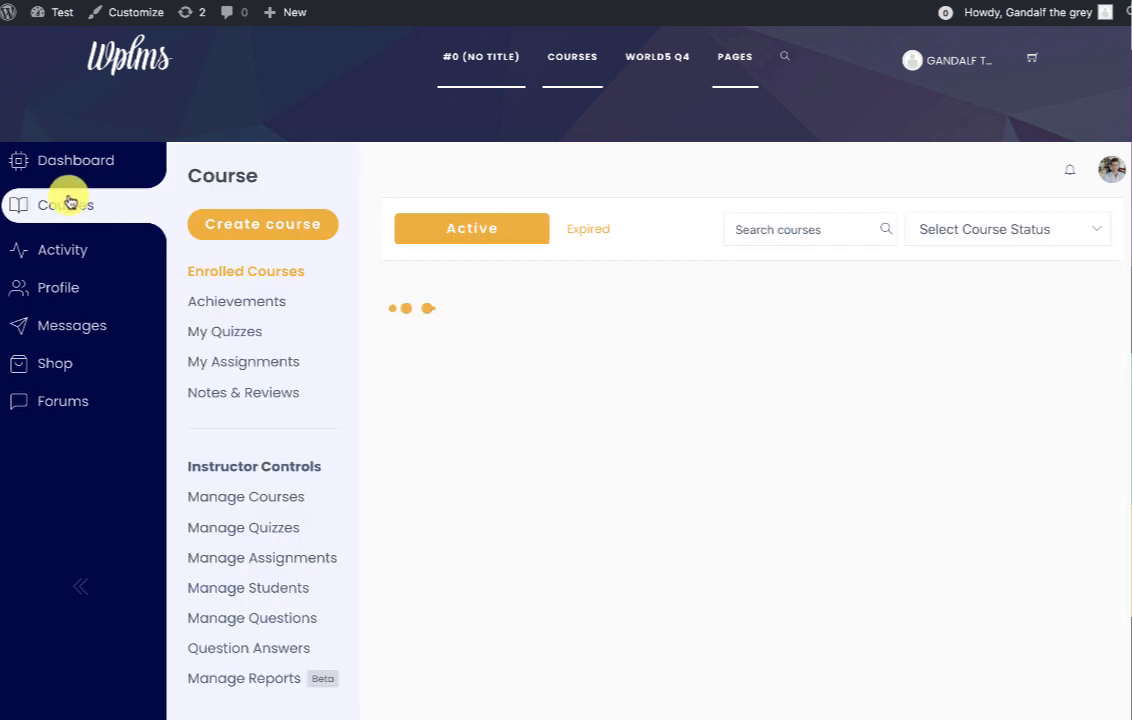
scroll(412, 369, down, 2)
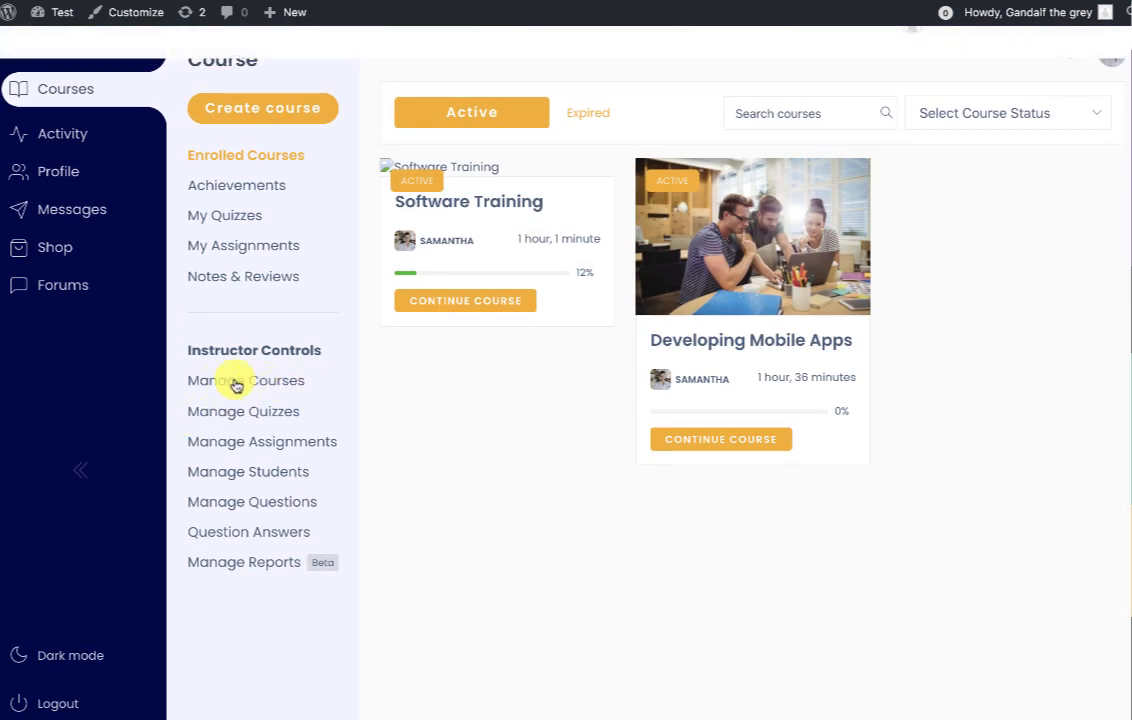
click(235, 382)
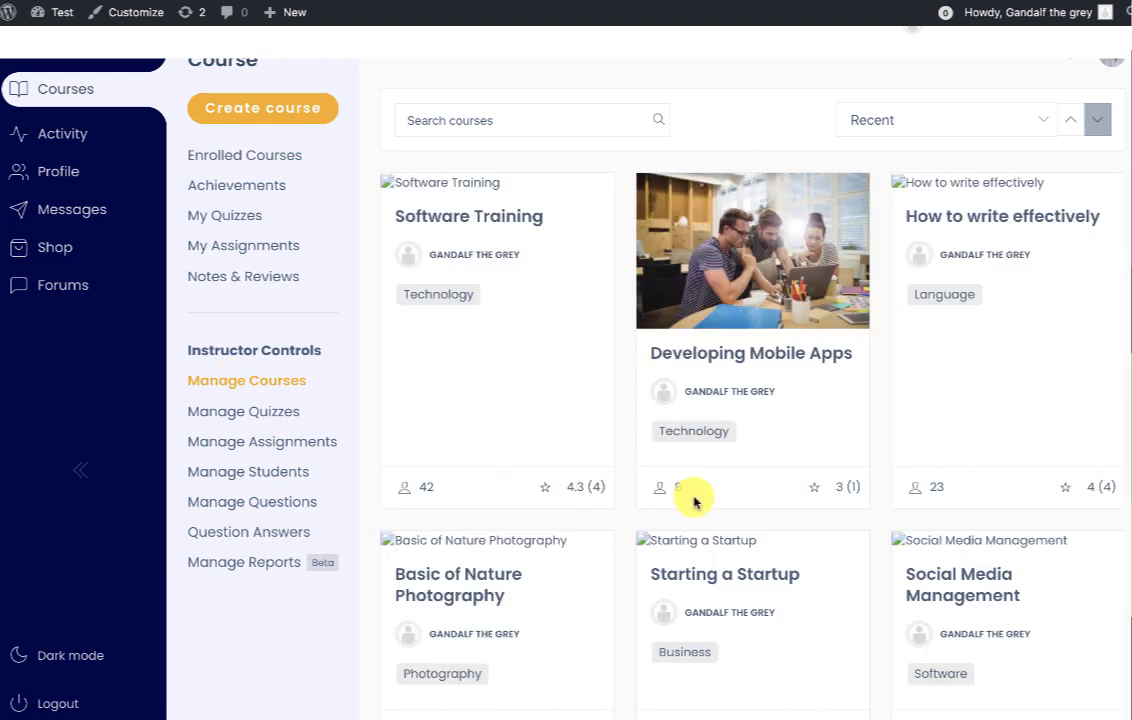
scroll(826, 386, down, 8)
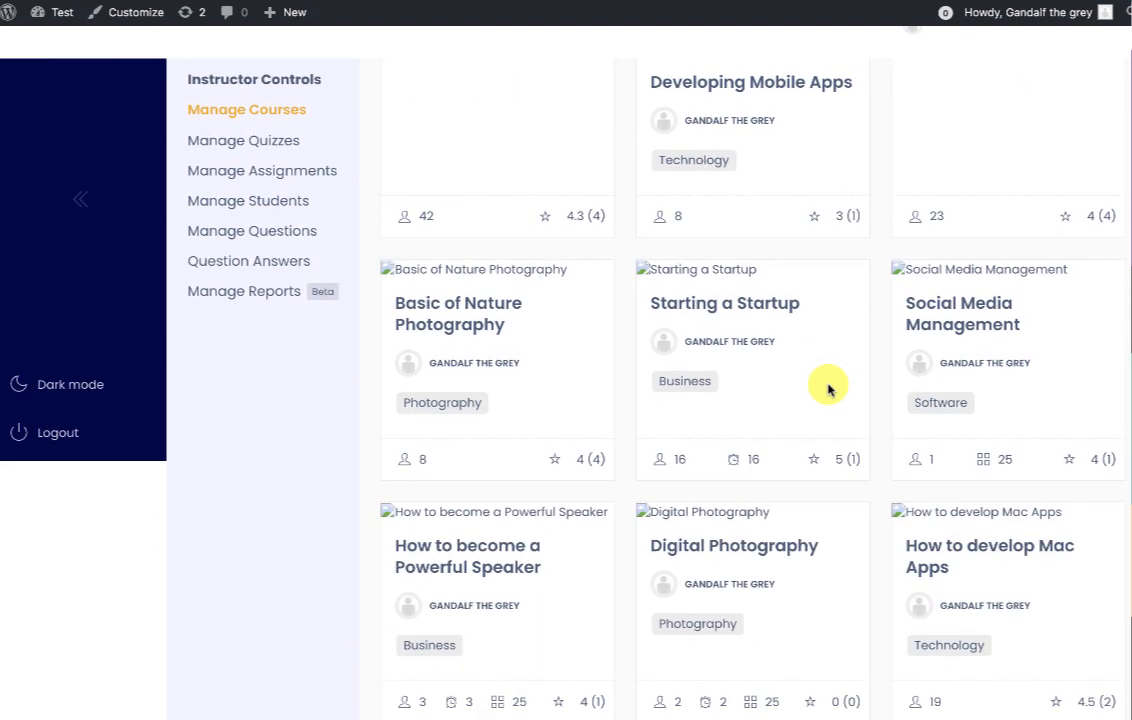
scroll(826, 386, up, 9)
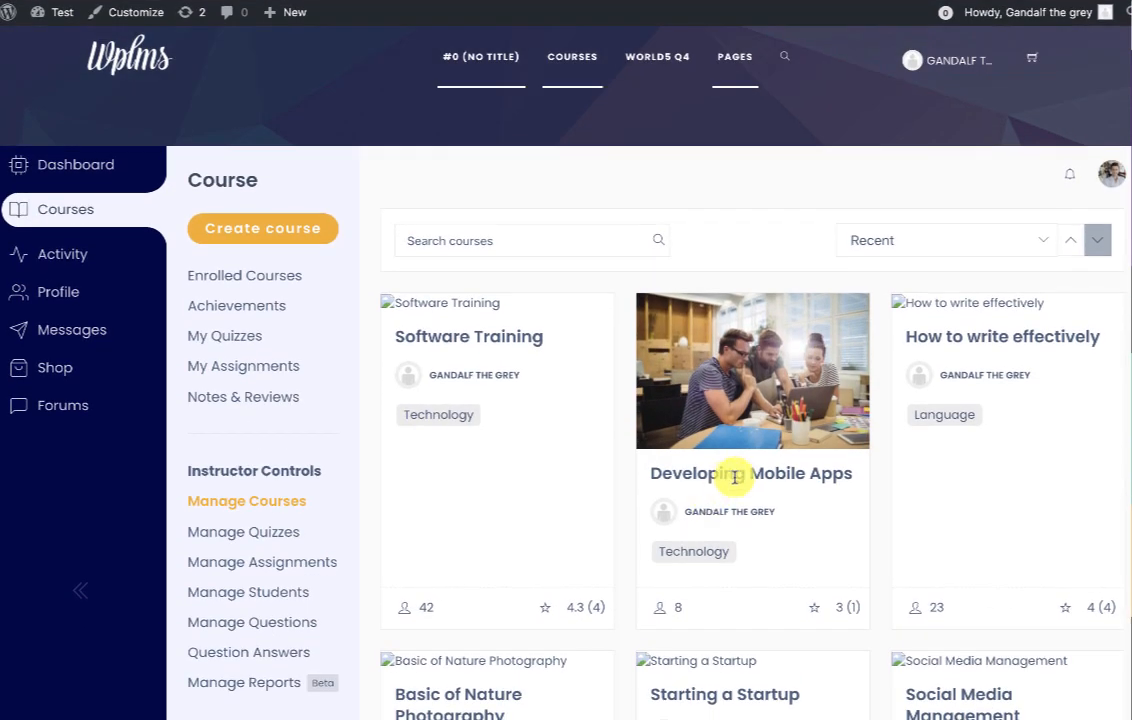
click(736, 477)
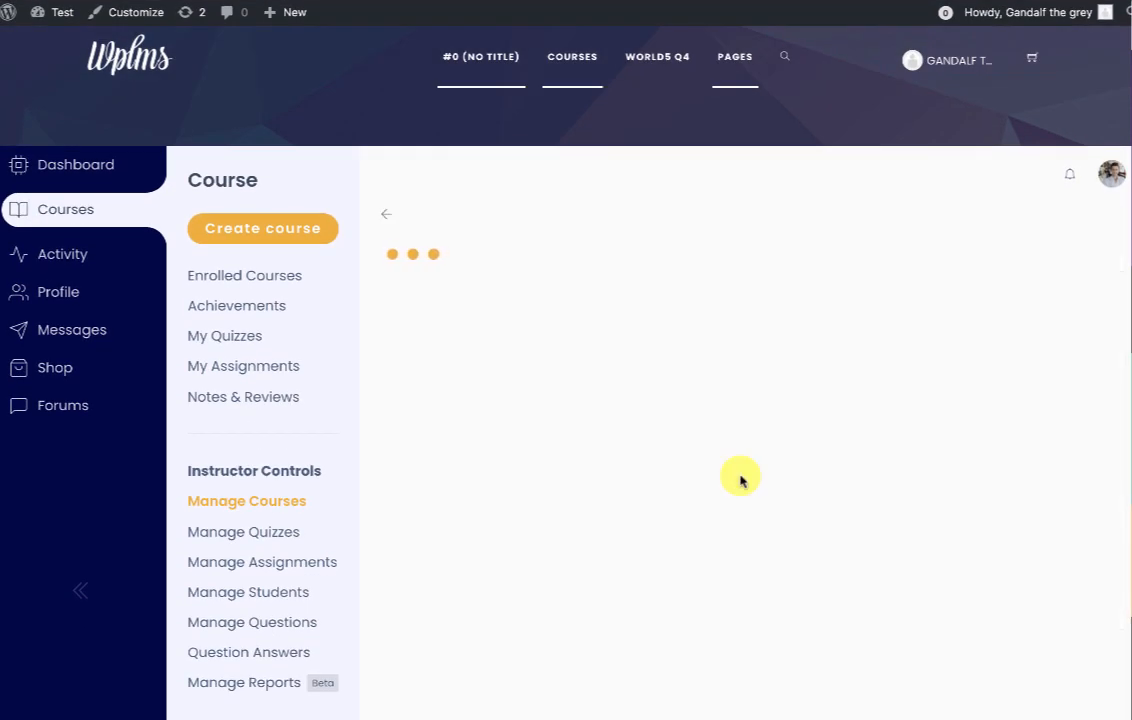
scroll(538, 308, down, 2)
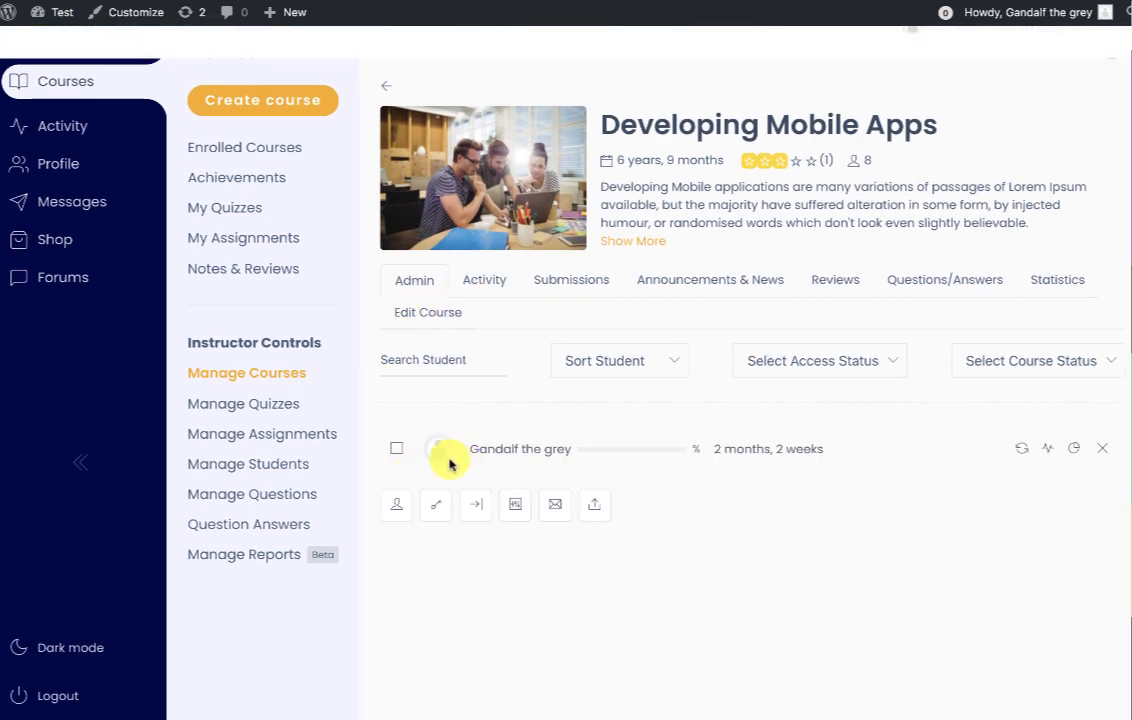
Try the add-student and certificate icons on the Admin tab, cancelling both.
click(396, 506)
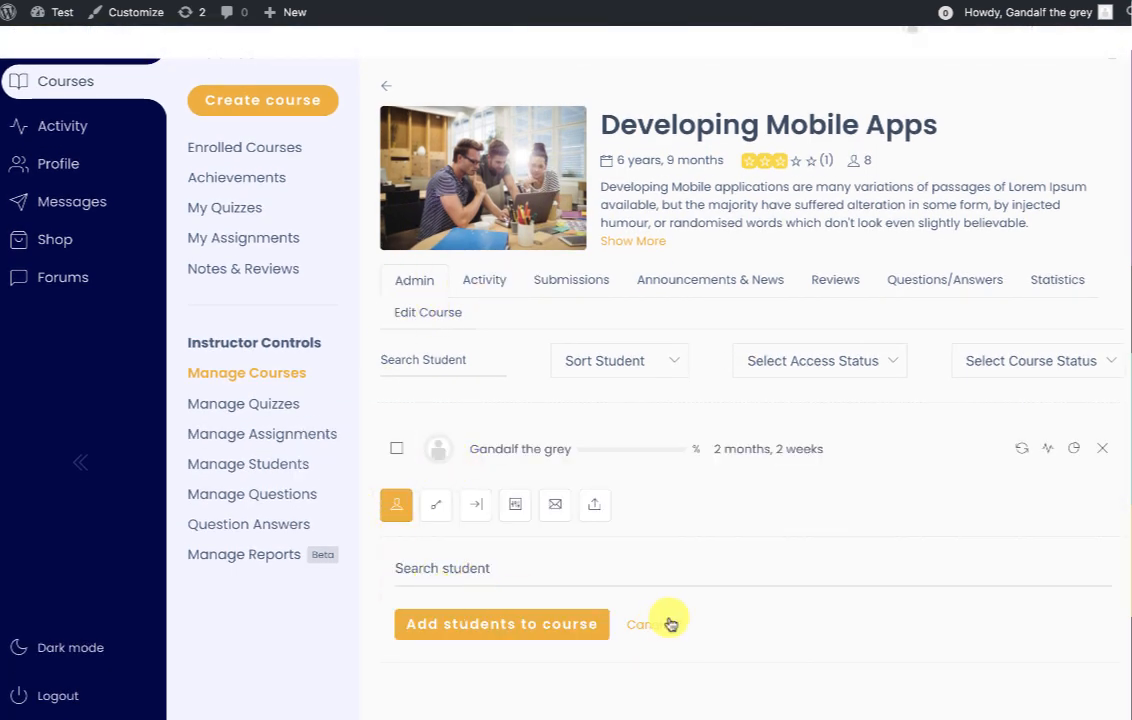
click(632, 625)
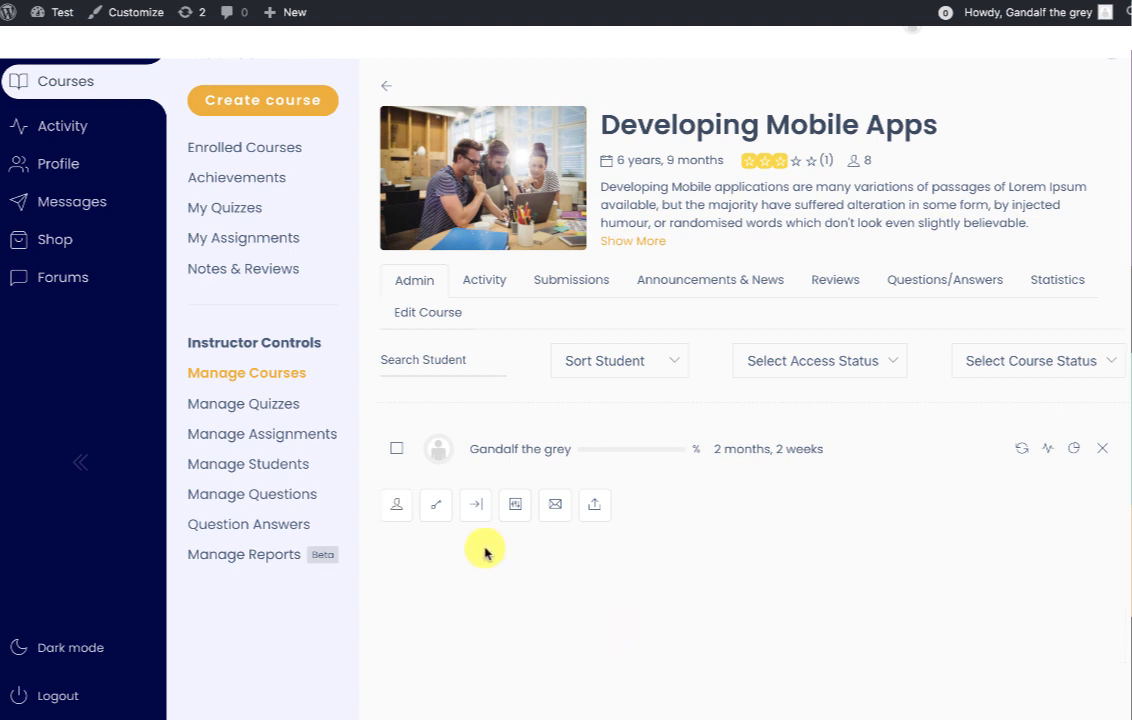
click(436, 505)
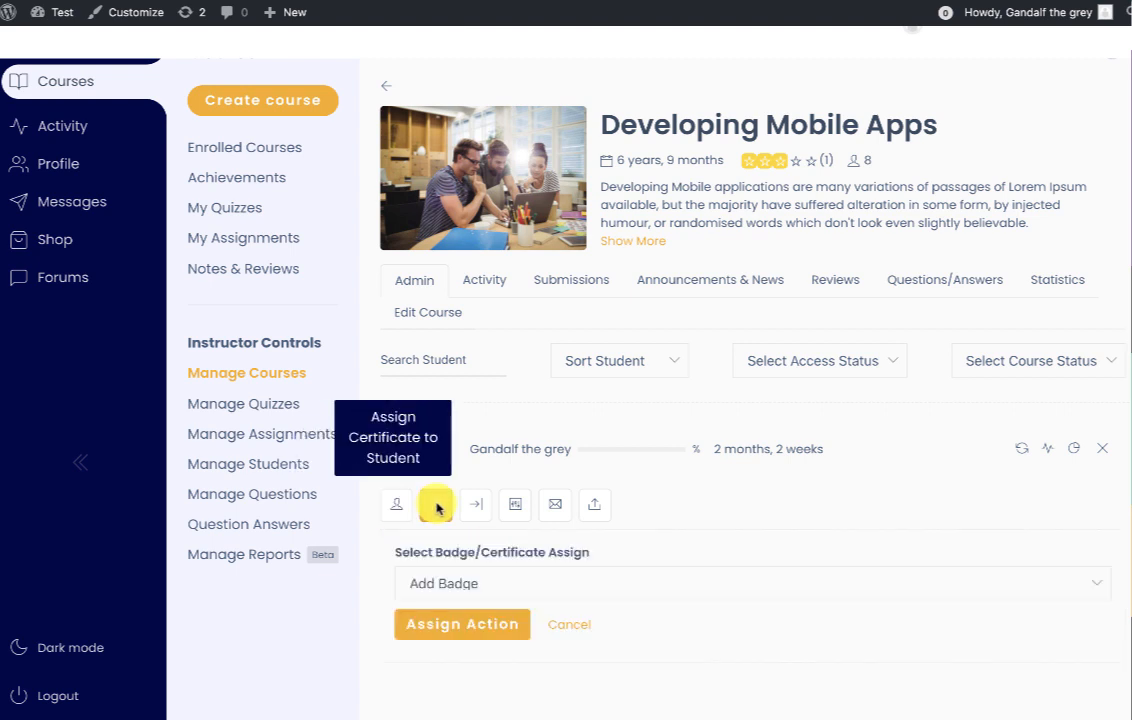
click(572, 627)
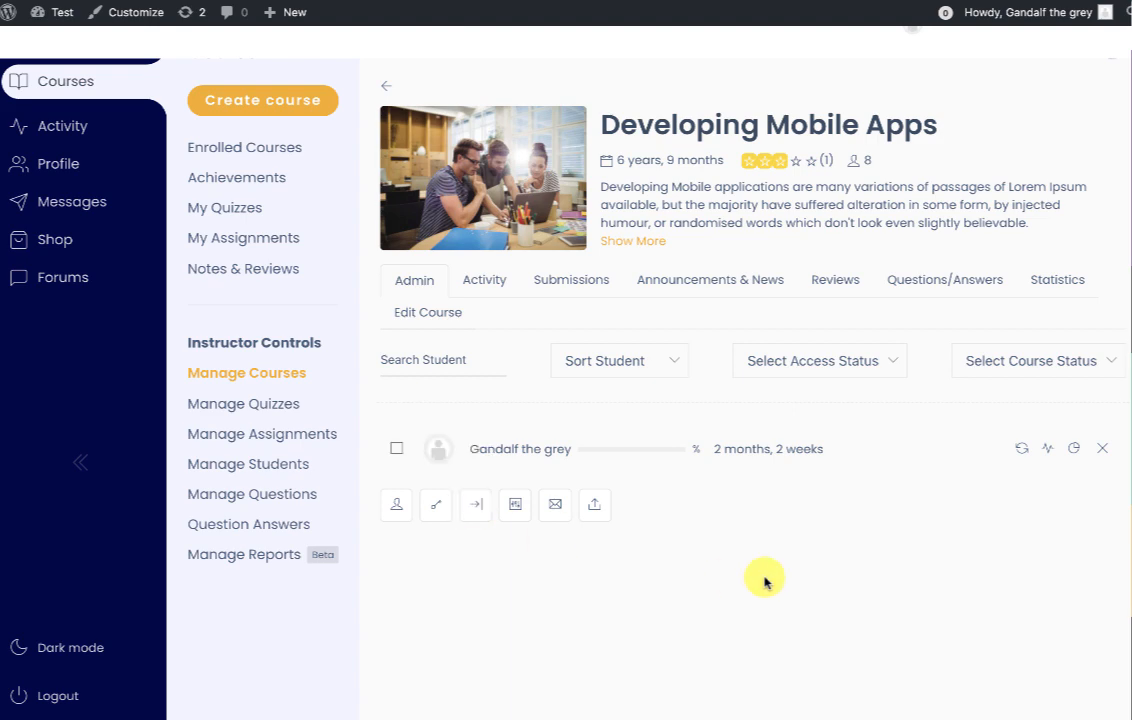
scroll(764, 581, up, 2)
scroll(764, 577, down, 2)
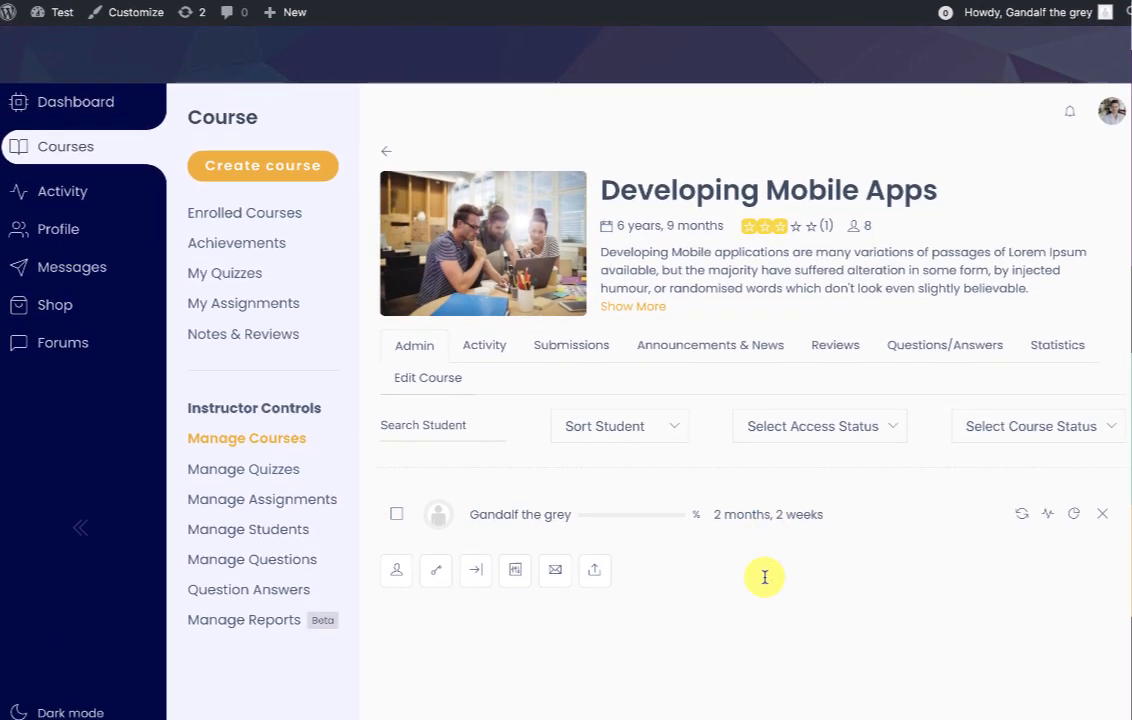
scroll(764, 581, up, 2)
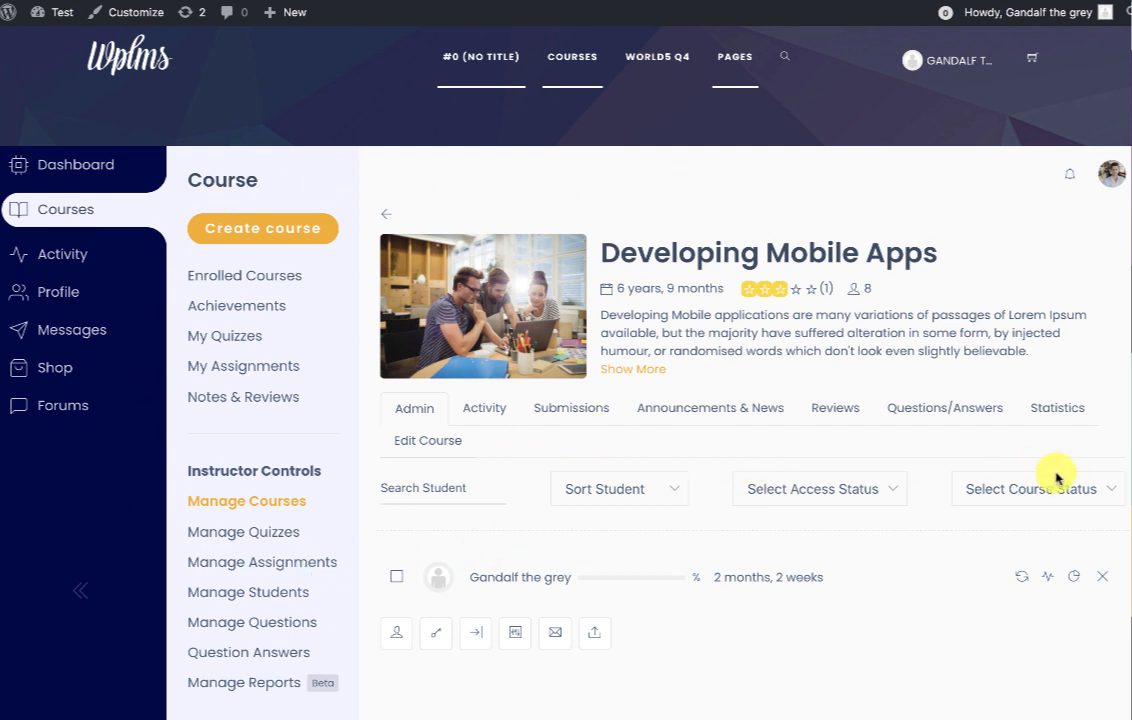
Browse the Statistics, News, Reviews and Activity tabs before opening Manage Quizzes.
click(1053, 410)
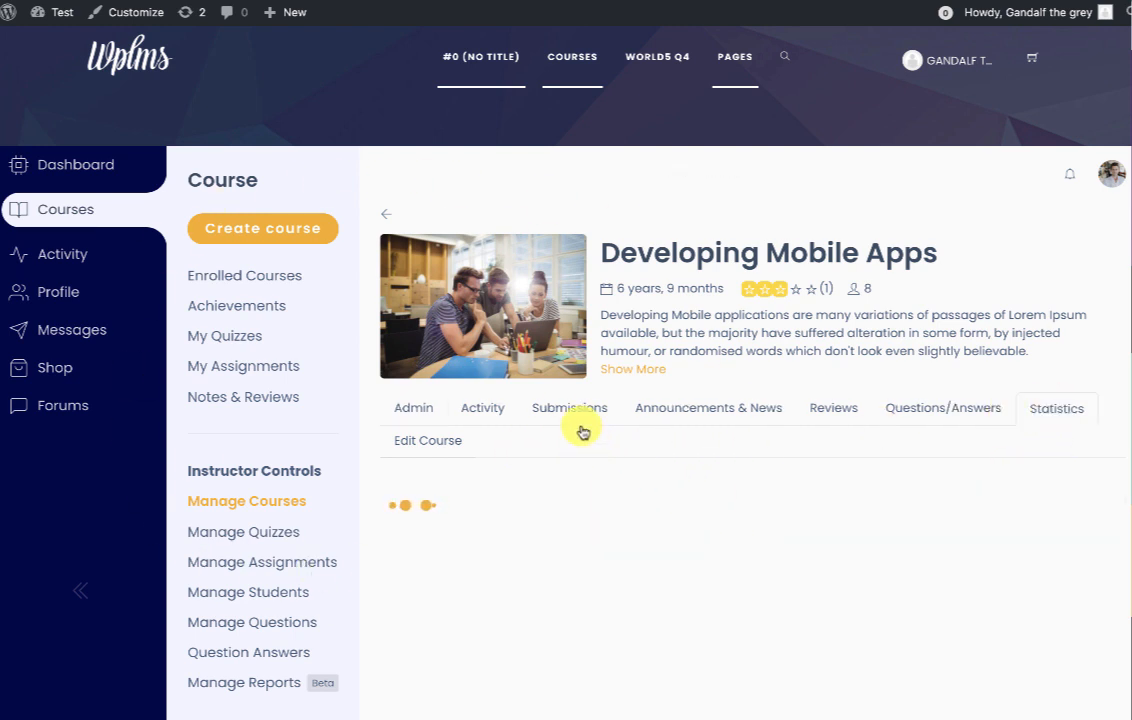
click(700, 410)
click(601, 513)
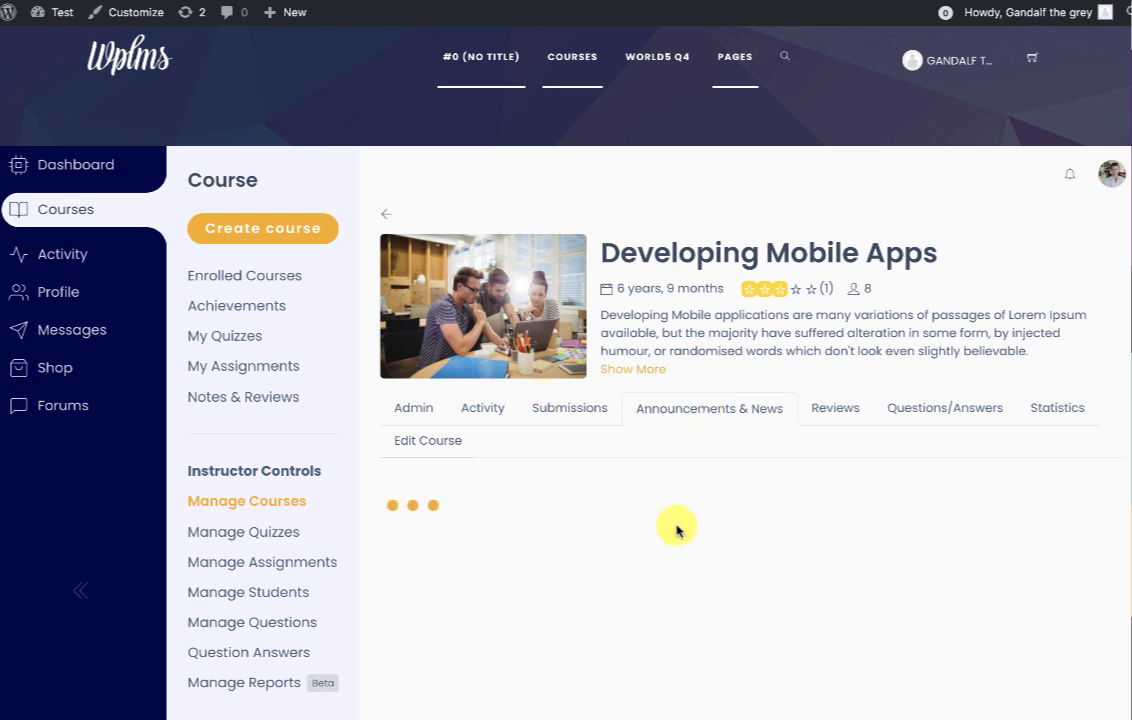
scroll(852, 375, down, 1)
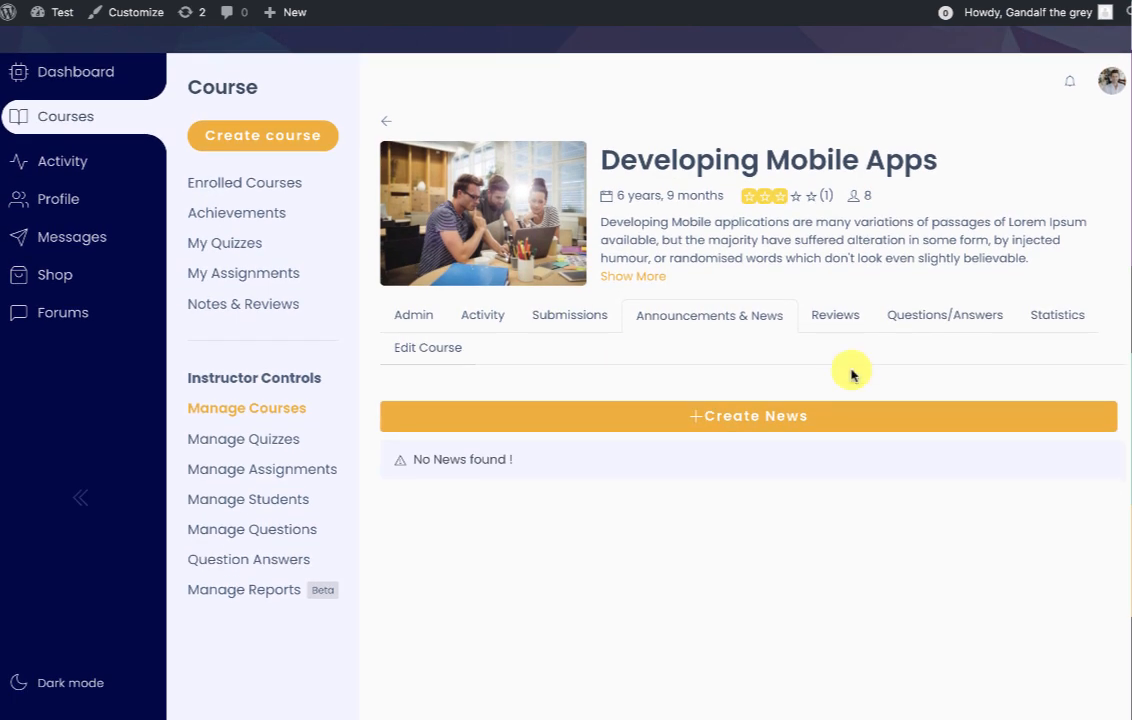
click(849, 308)
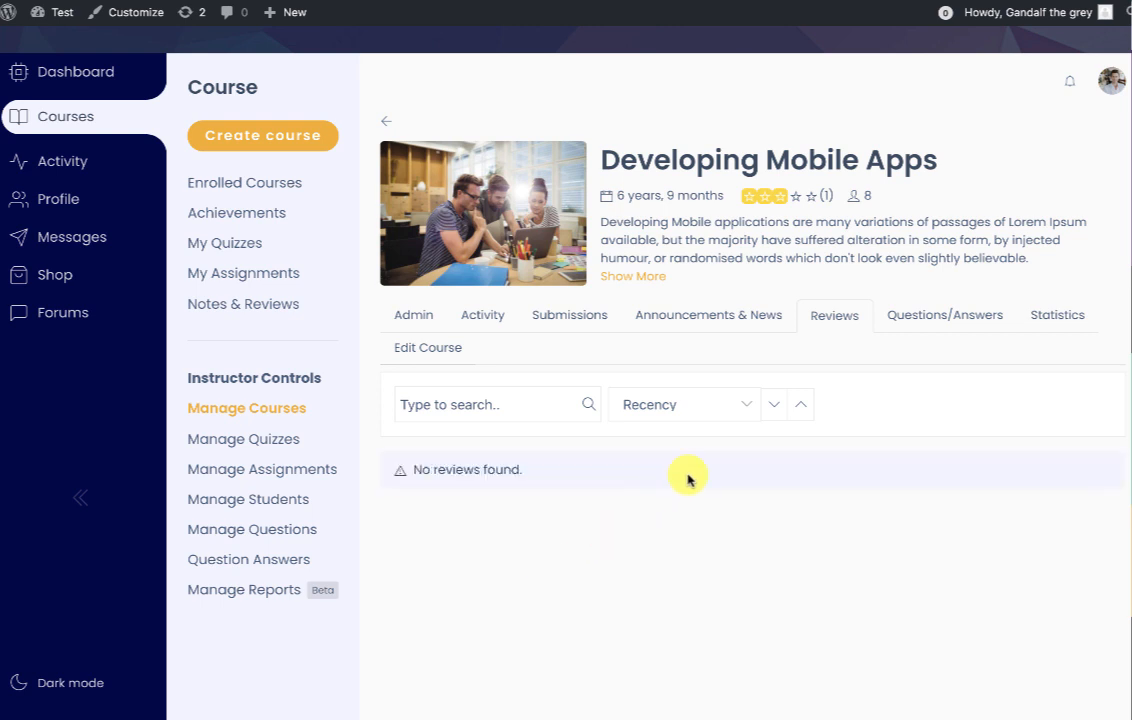
click(467, 318)
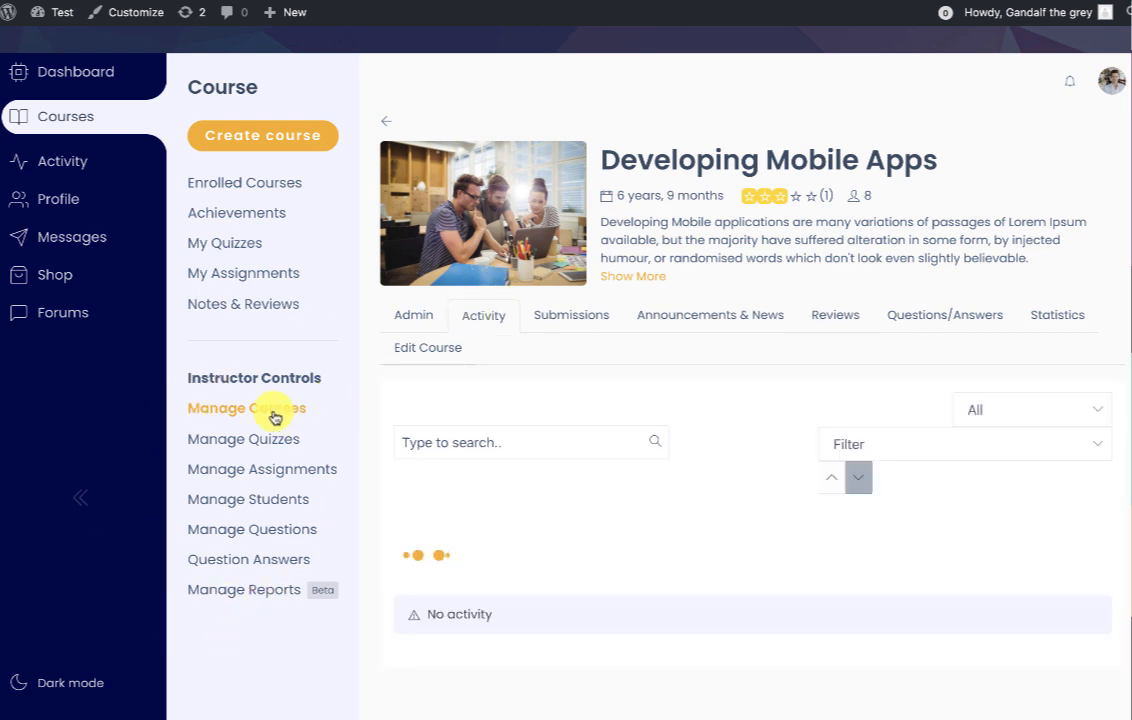
click(222, 440)
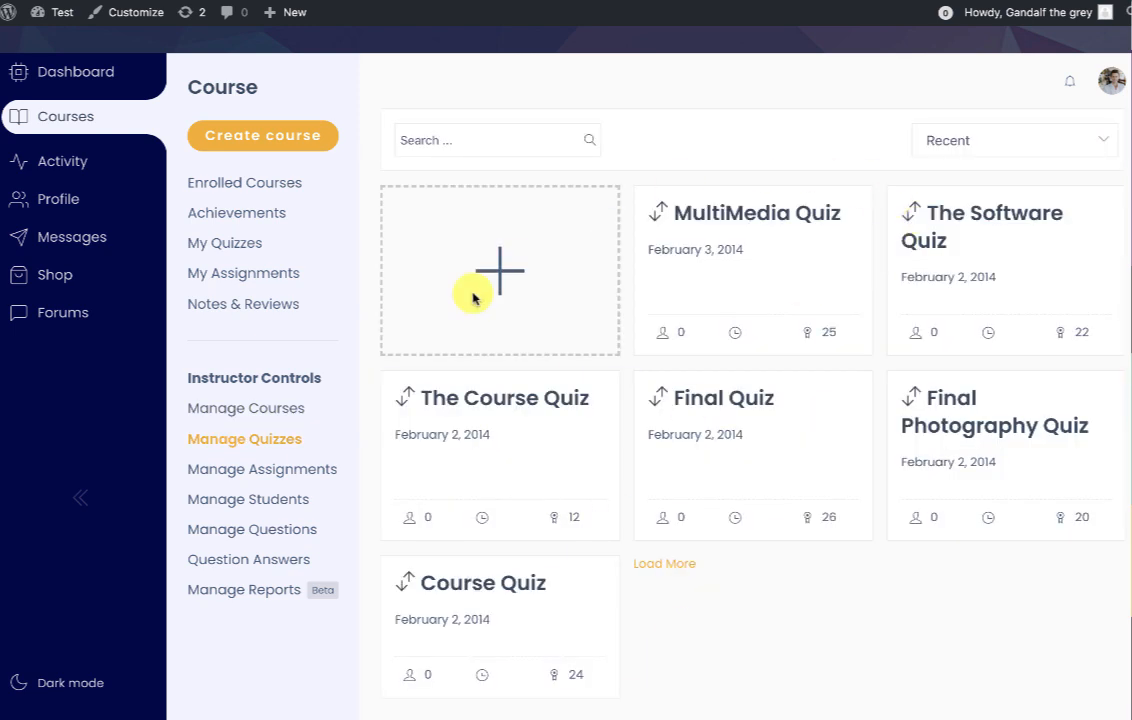
Check MultiMedia Quiz's Submissions and View tabs, then Manage Assignments and Manage Students.
click(707, 214)
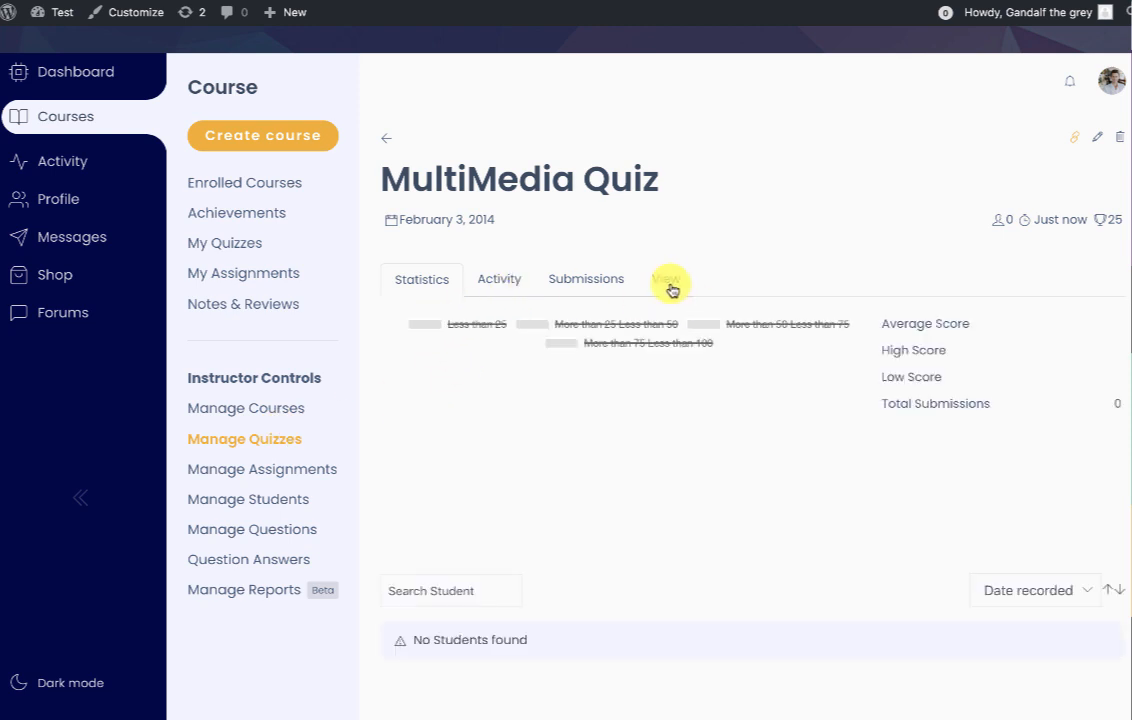
click(578, 283)
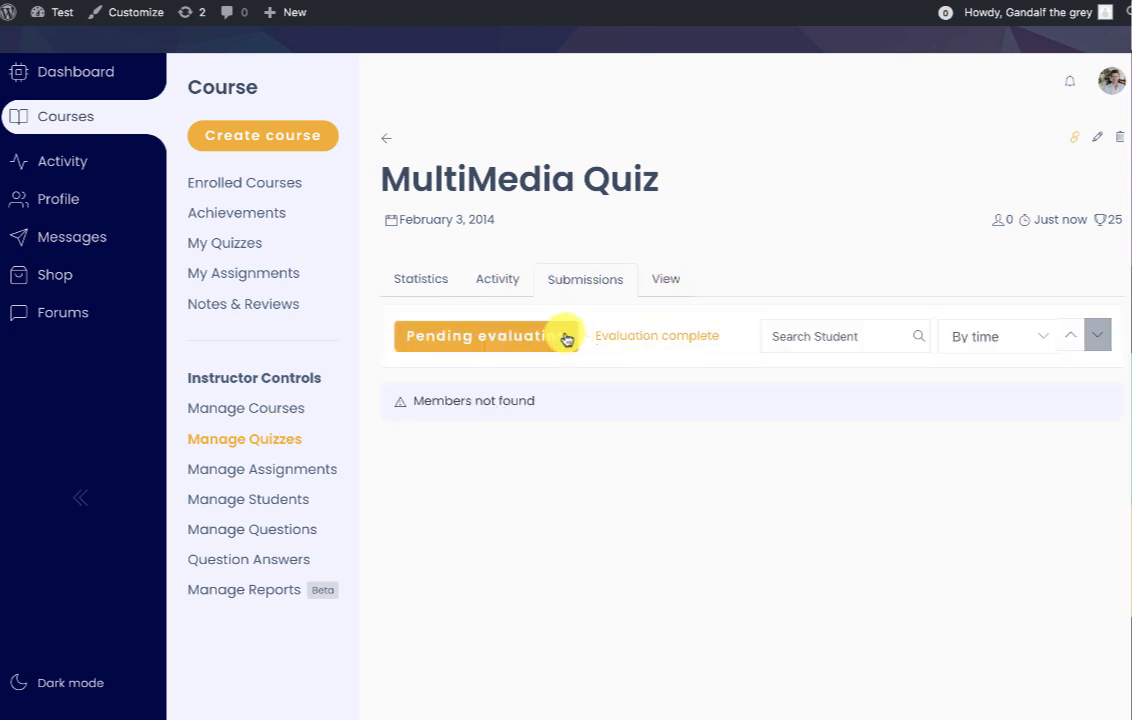
click(677, 274)
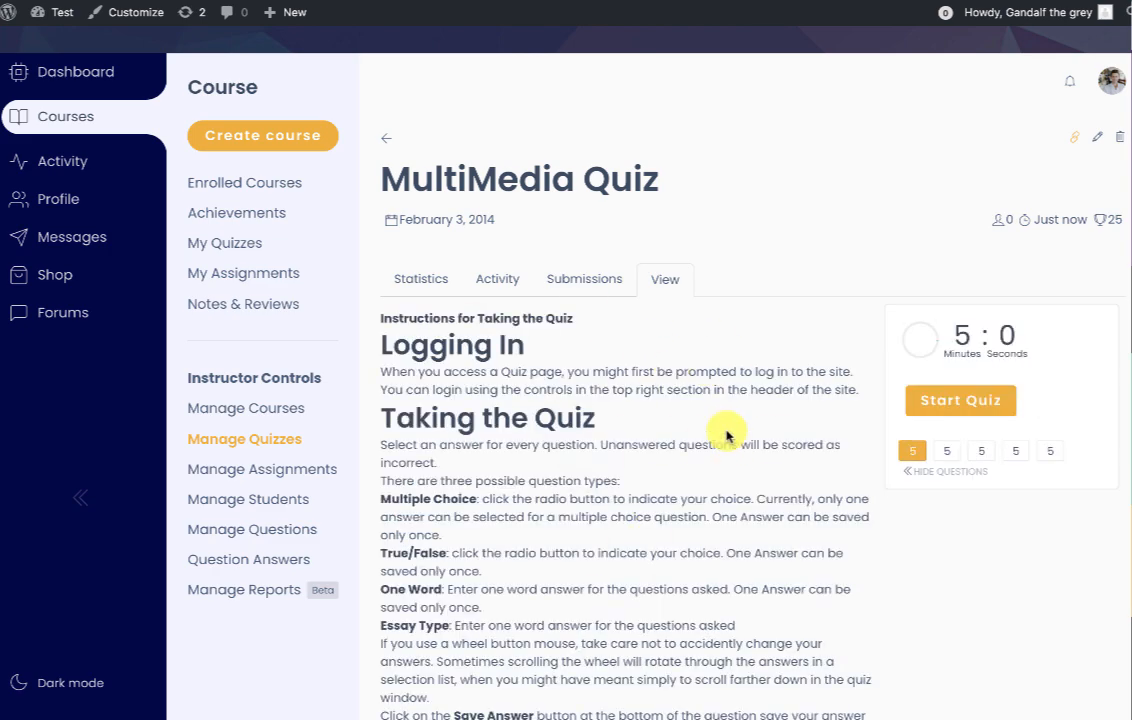
scroll(727, 436, down, 4)
scroll(725, 432, up, 3)
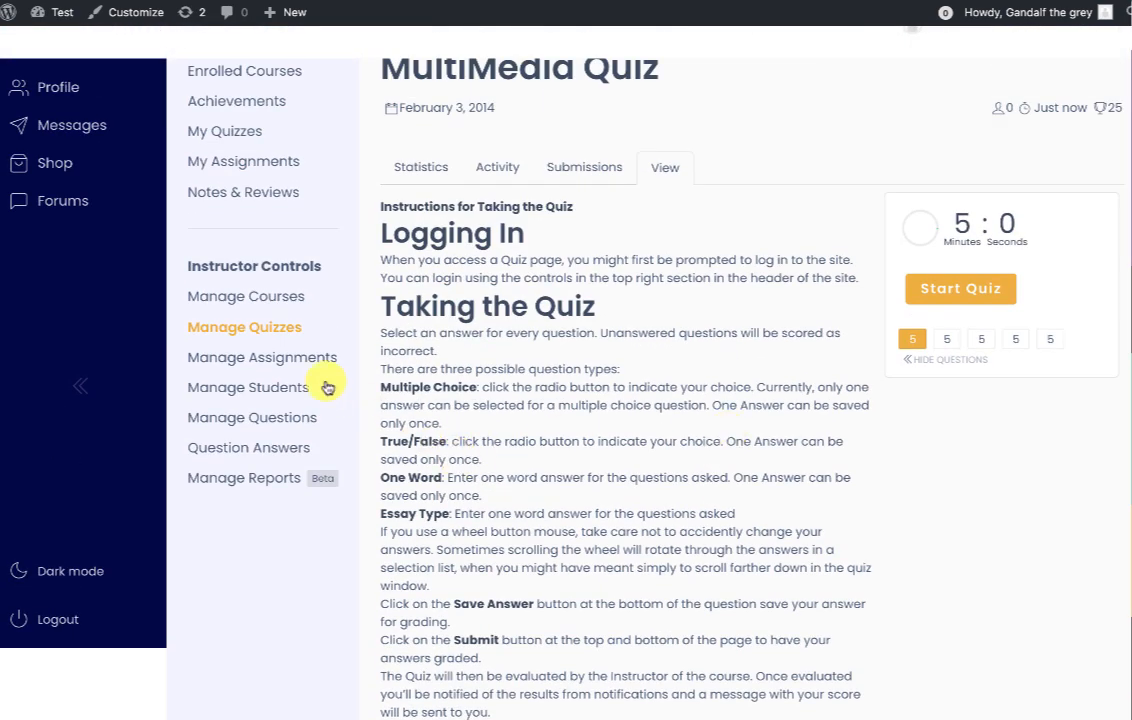
click(313, 362)
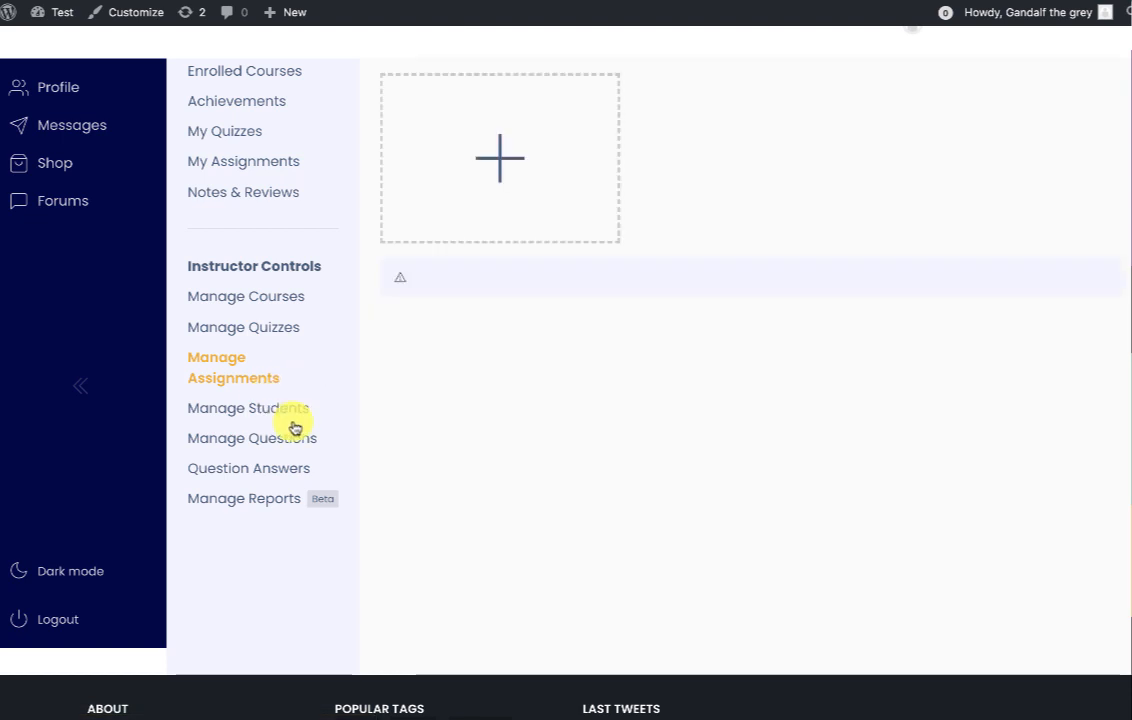
click(279, 410)
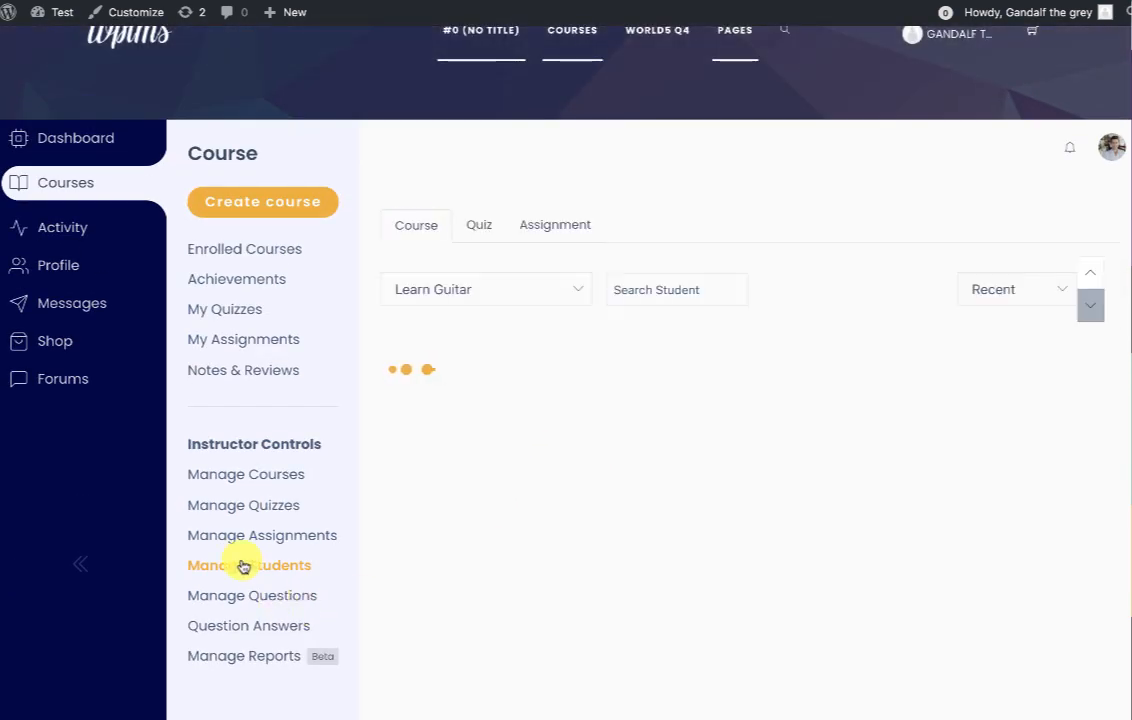
Switch student views between course, Quiz and Assignment, then open Manage Questions.
click(577, 292)
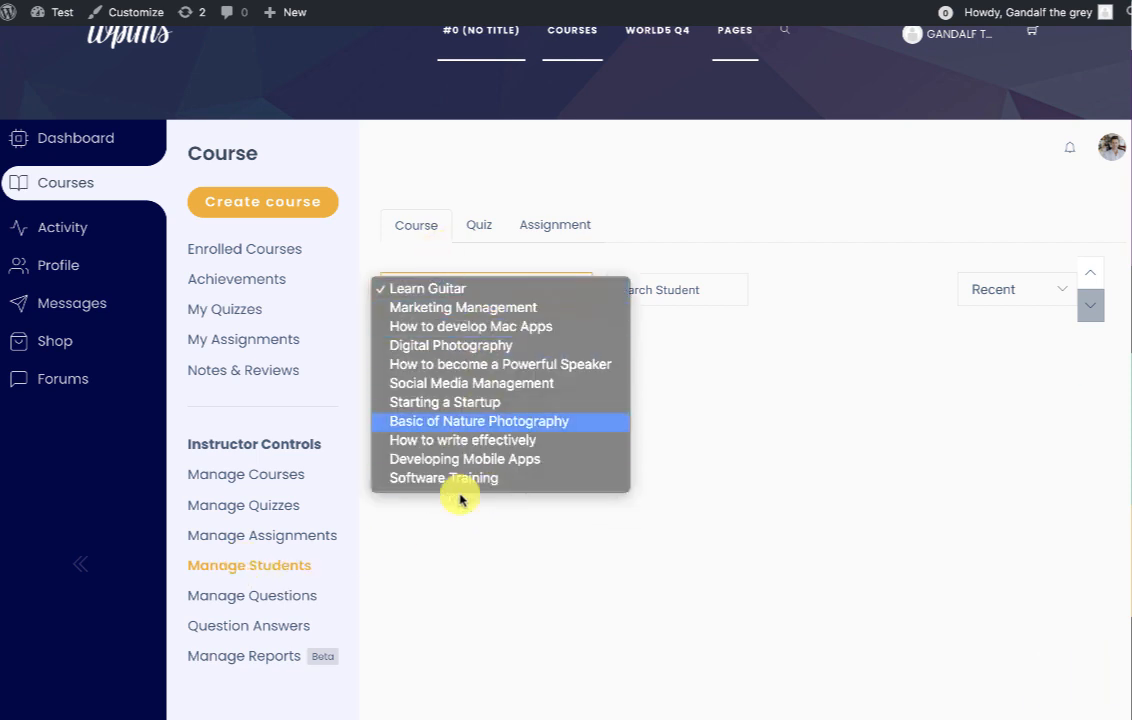
click(667, 547)
click(480, 222)
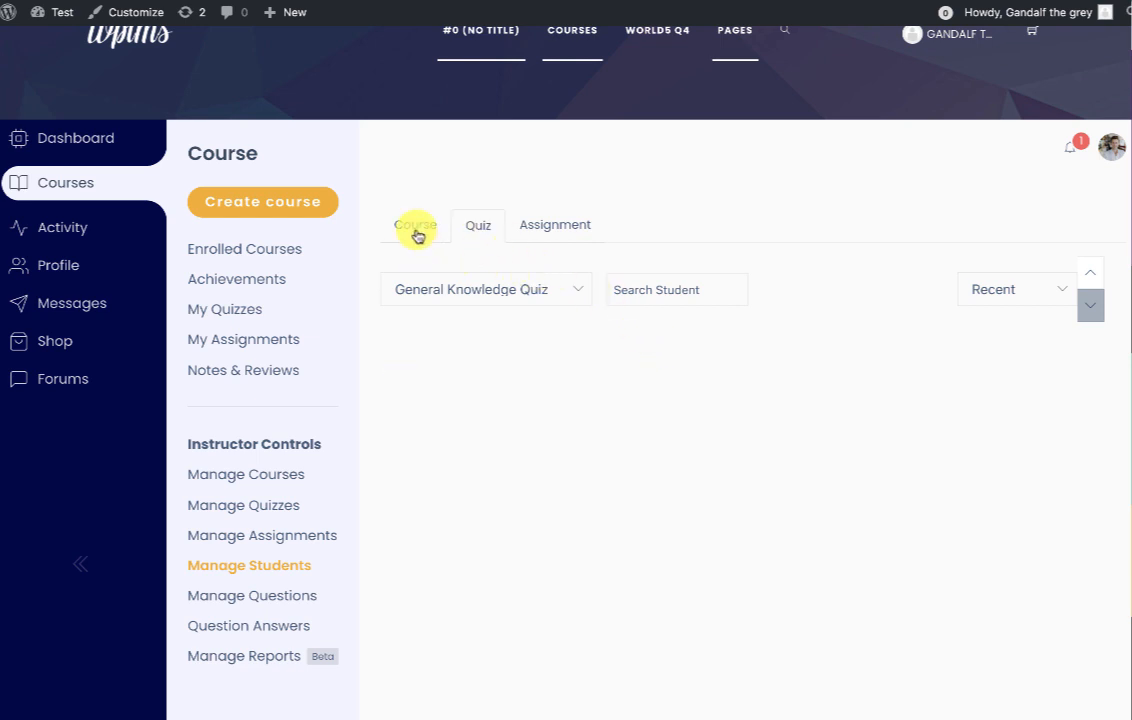
click(574, 224)
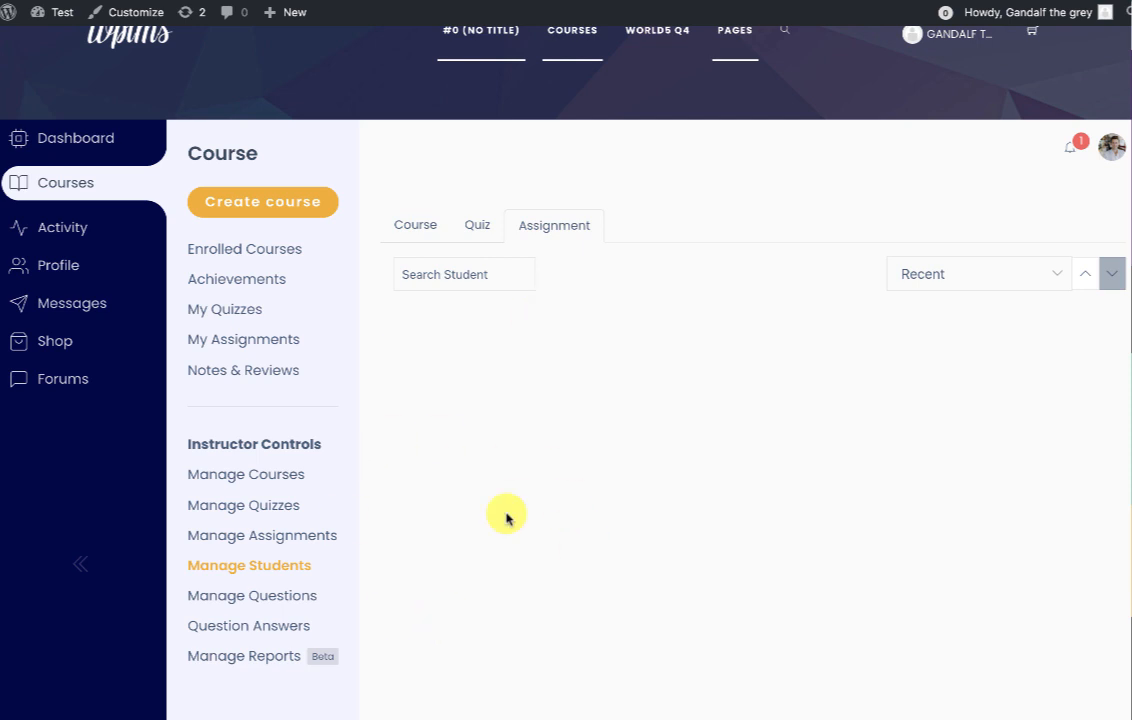
click(271, 594)
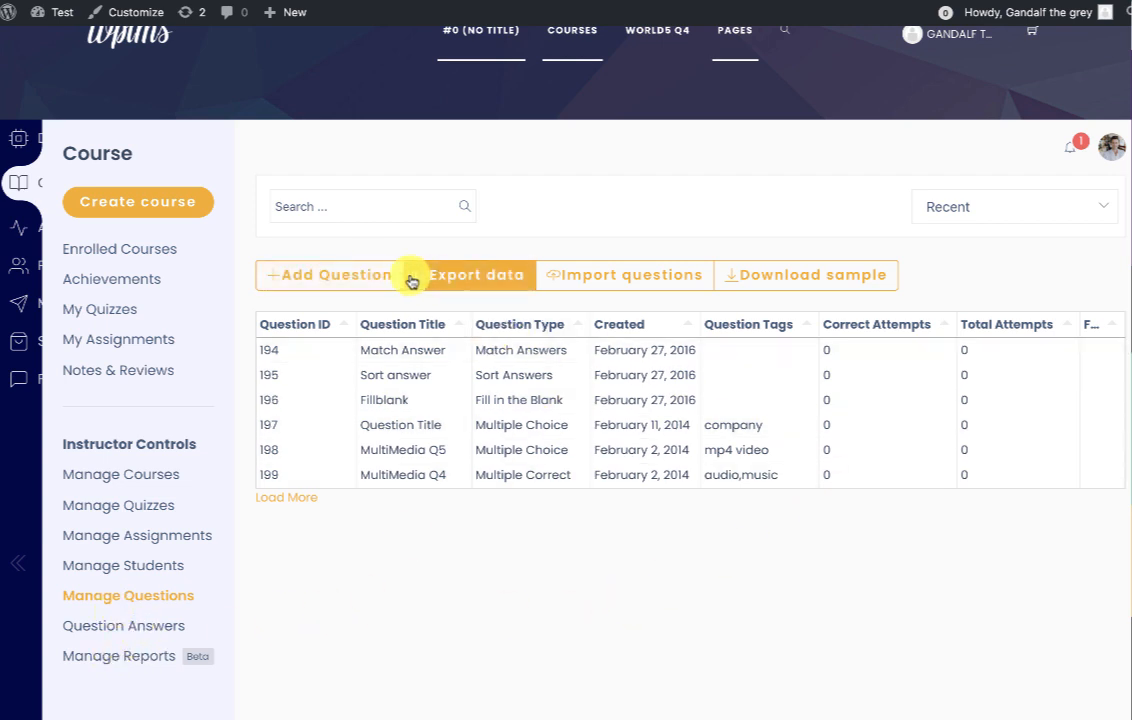
Start a new Multiple Choice question, then cancel it.
click(321, 281)
click(265, 347)
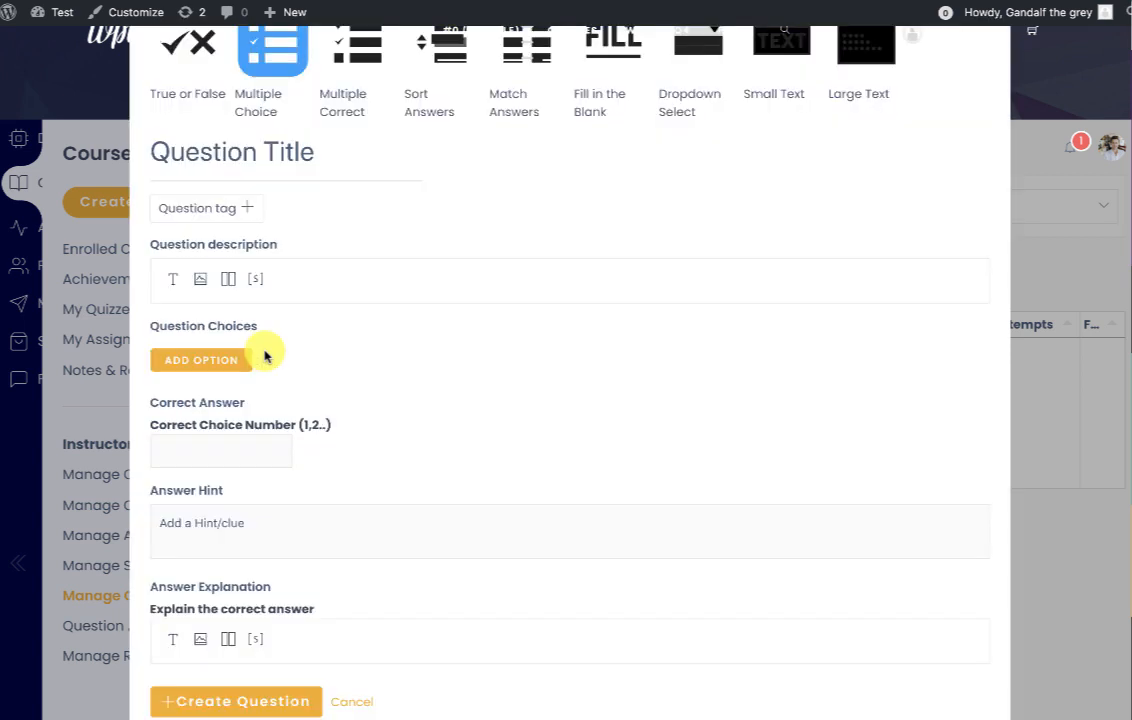
click(352, 704)
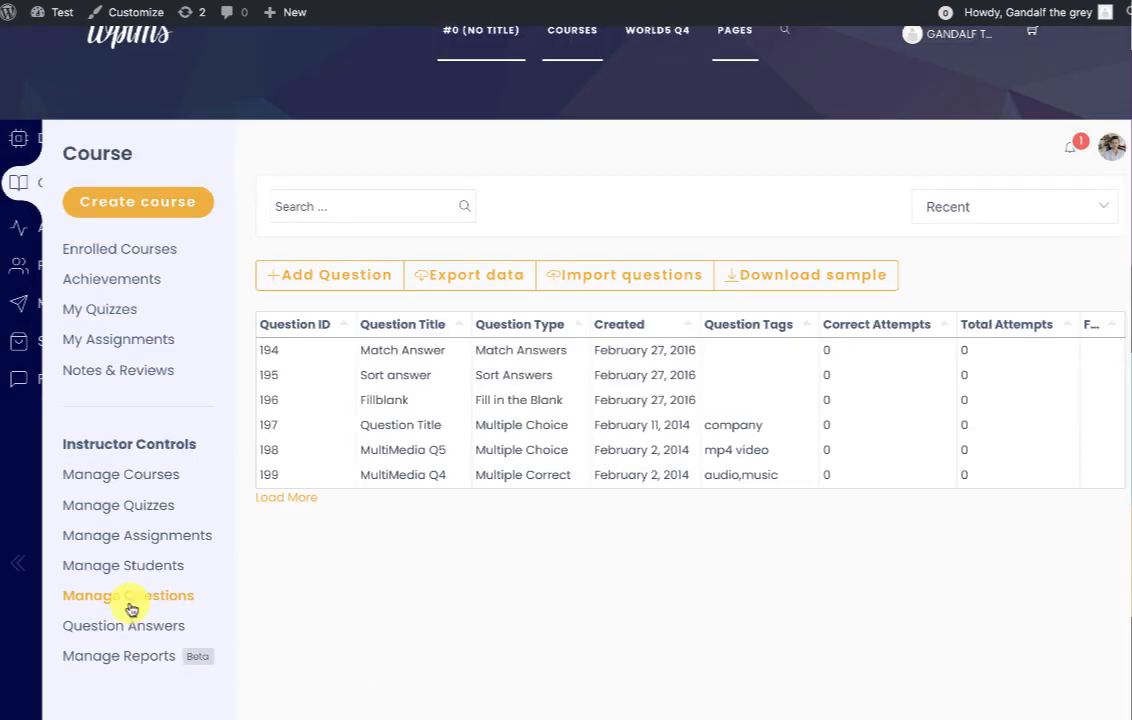
Open the question import window, look at its file type list, and close it without importing.
click(585, 280)
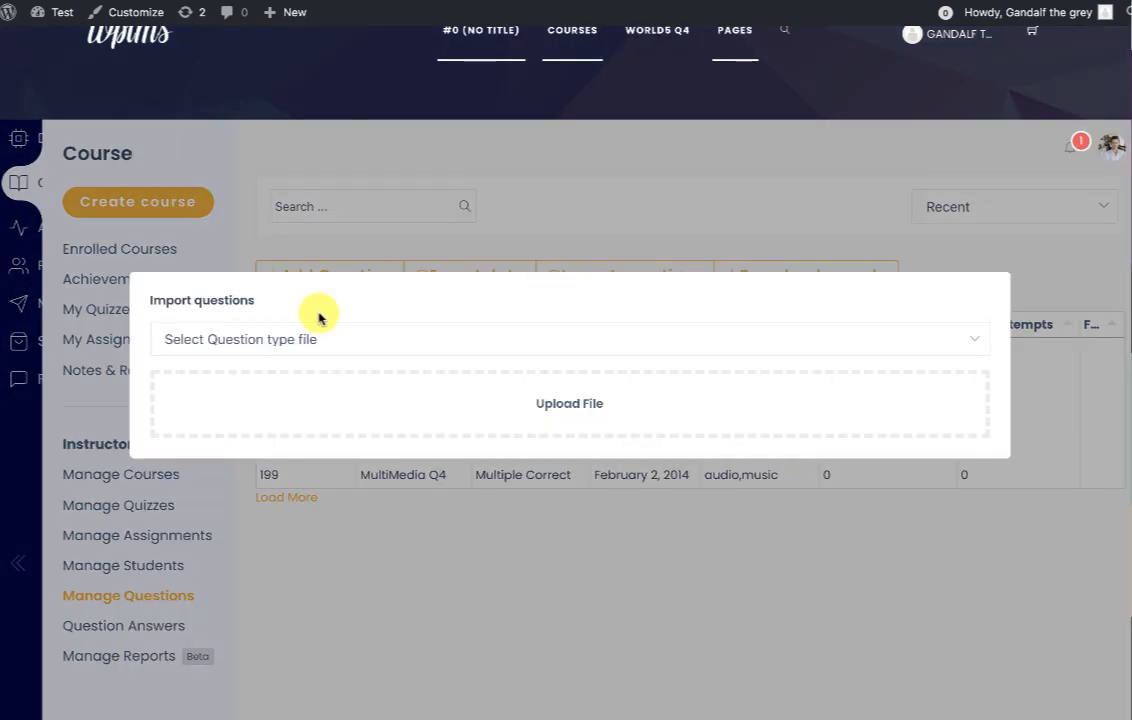
click(470, 339)
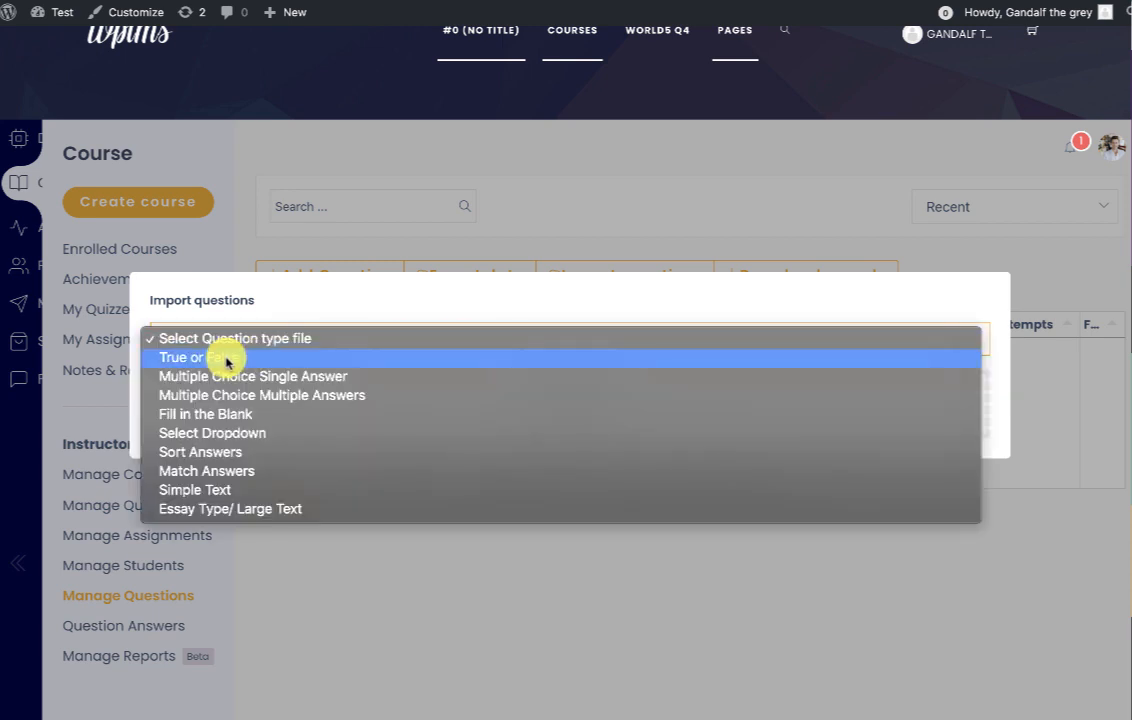
click(470, 258)
click(973, 263)
Open the sample questions download window, check its question types, and dismiss it.
click(805, 272)
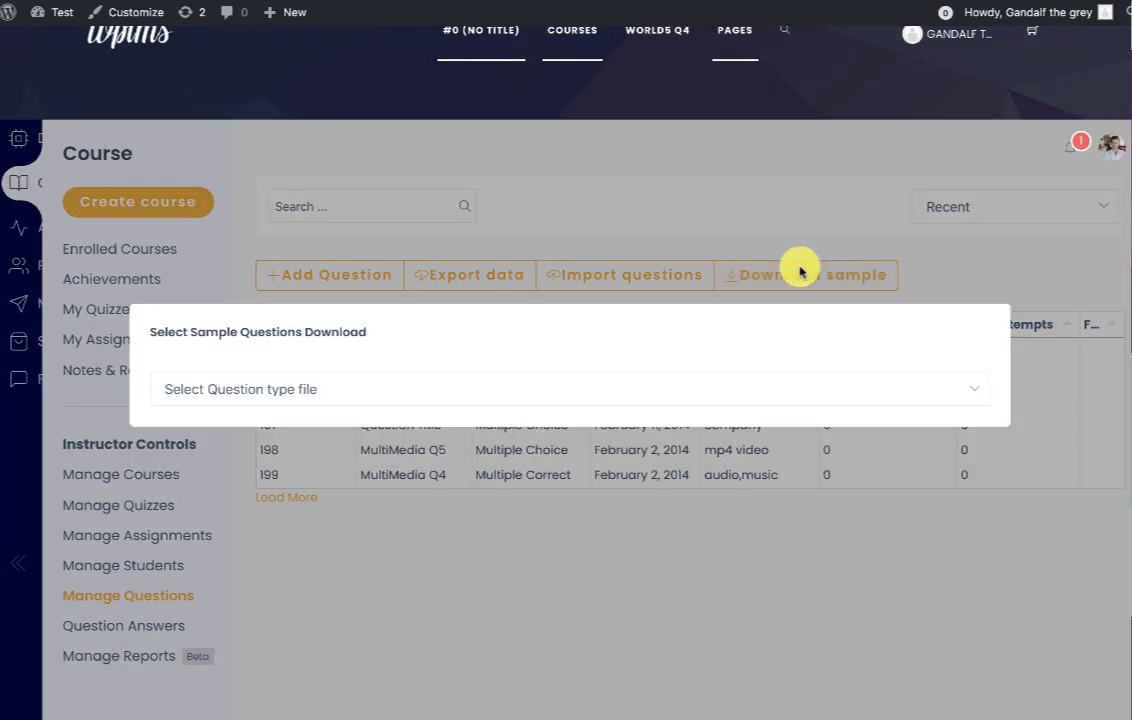
click(347, 378)
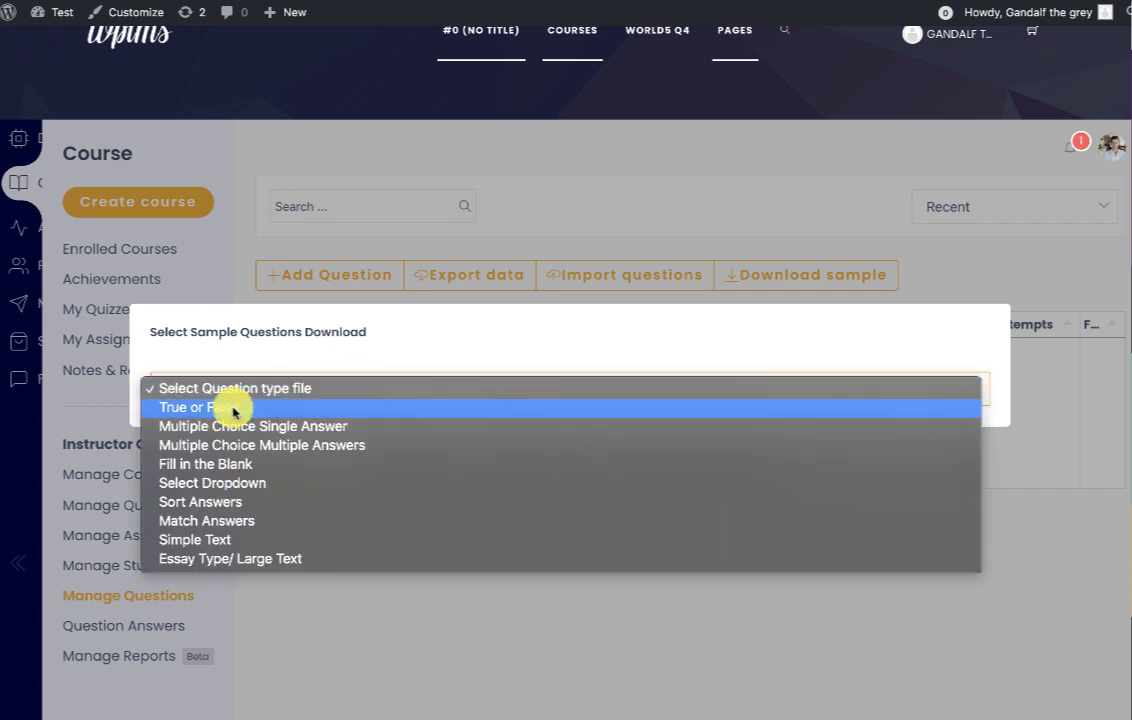
click(627, 190)
click(853, 467)
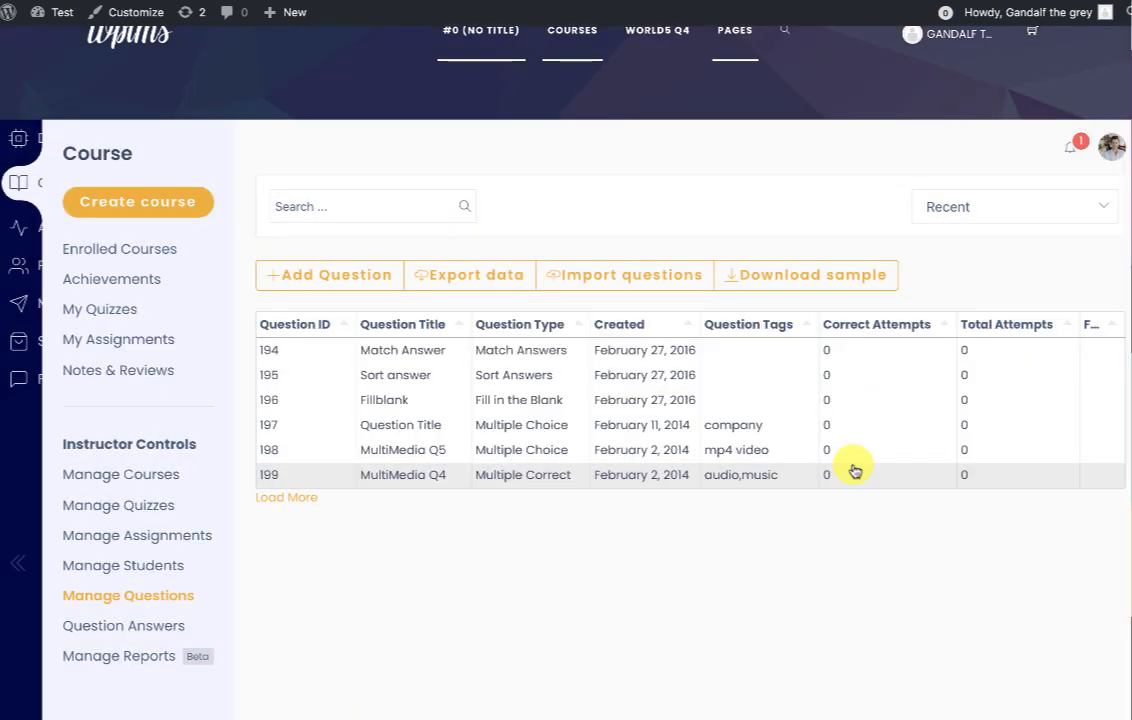
Close the import form and show the Question Answers list, which has no pending questions.
click(632, 266)
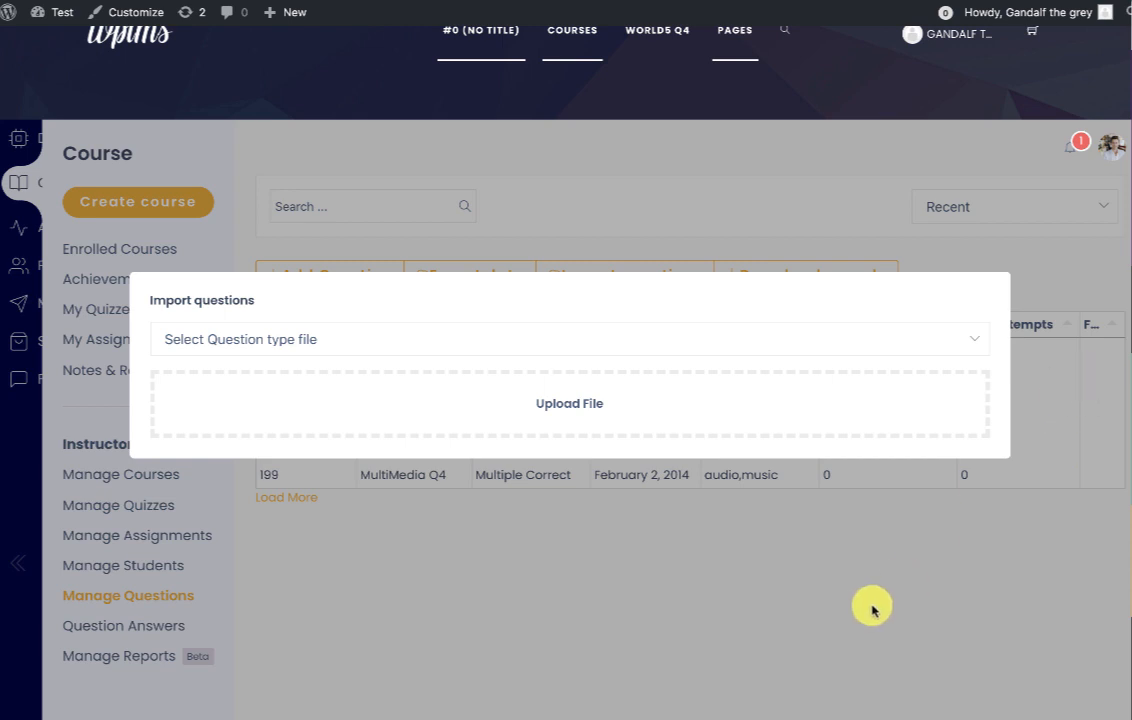
click(770, 535)
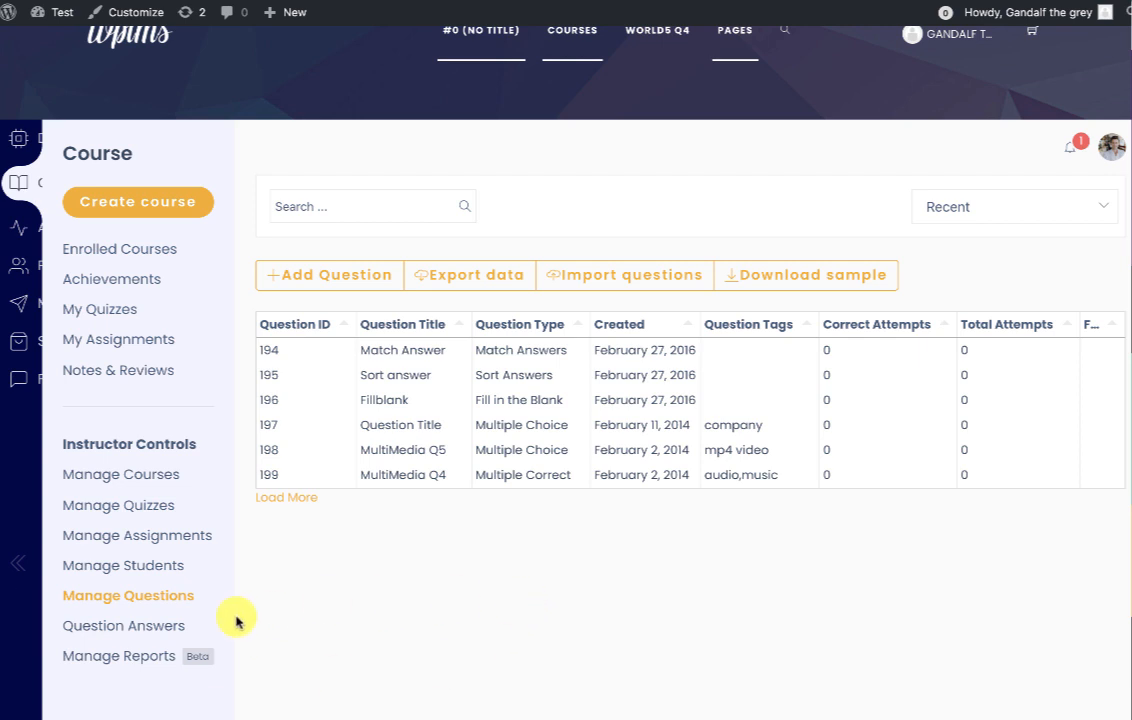
click(140, 623)
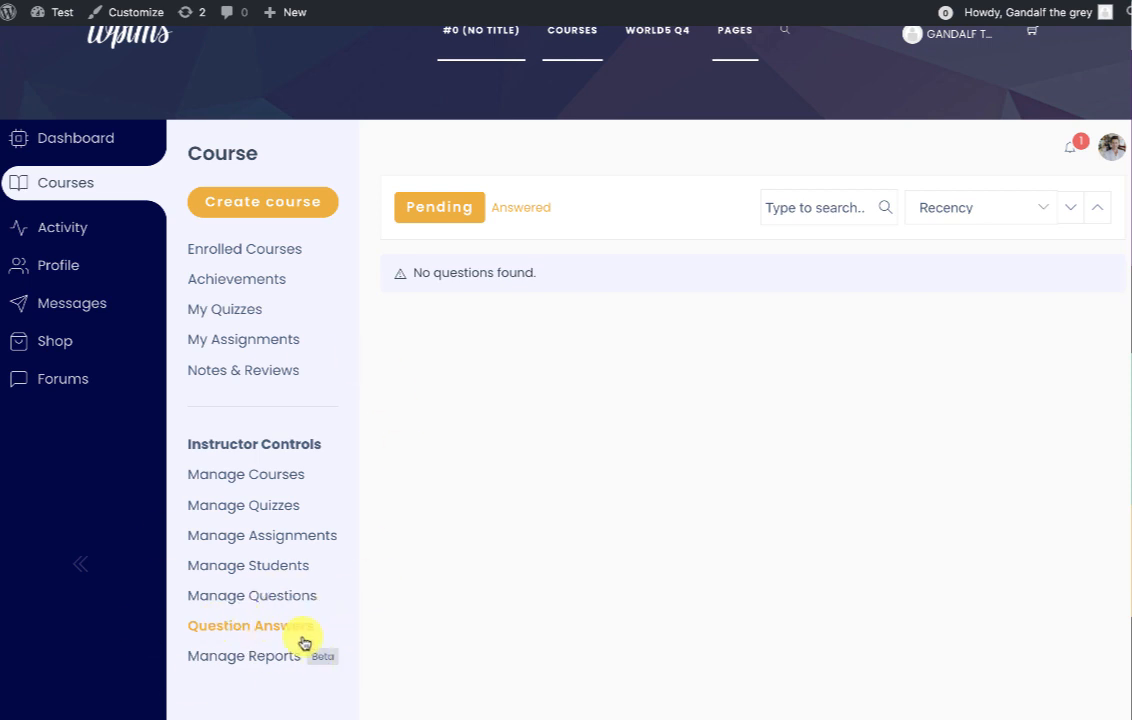
View the Enrolled Courses list, highlighting the Remove Student Controls setting, and reload the page.
click(280, 248)
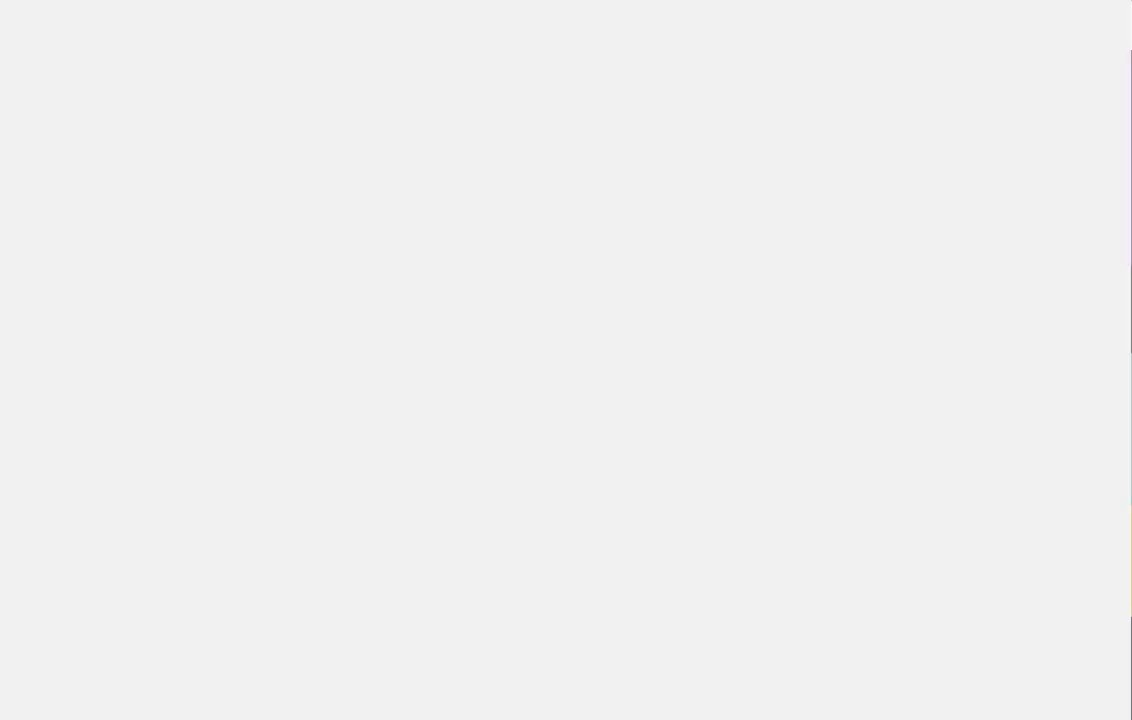
drag(155, 366, 347, 383)
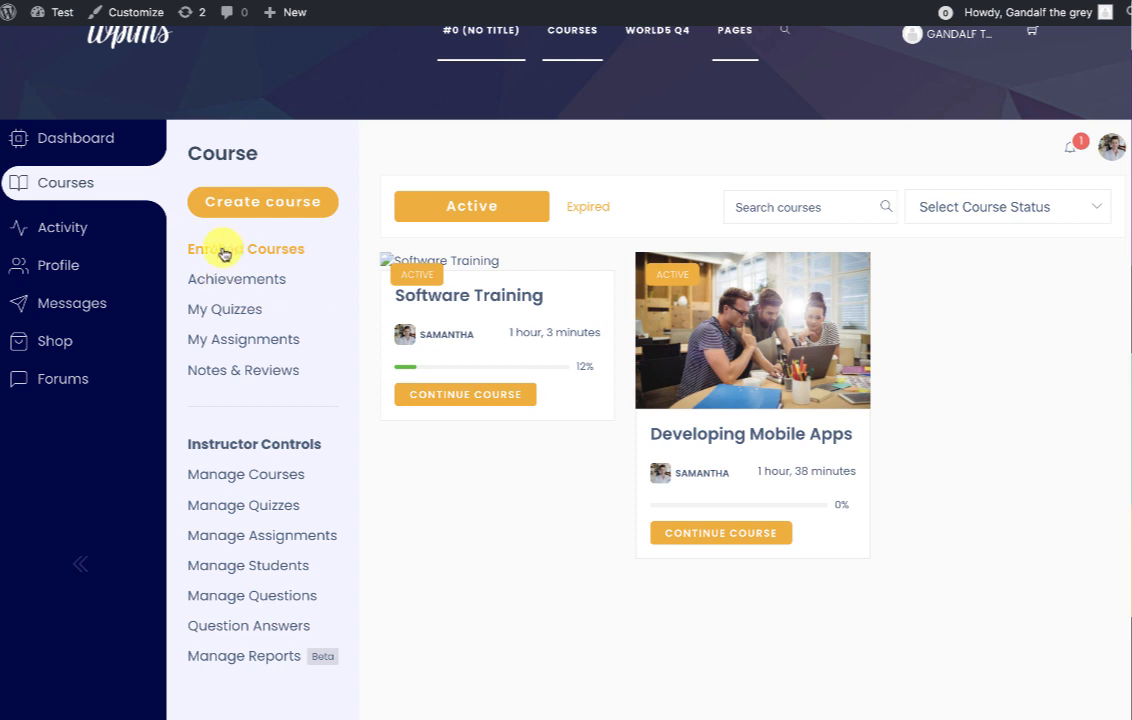
right_click(519, 548)
click(567, 585)
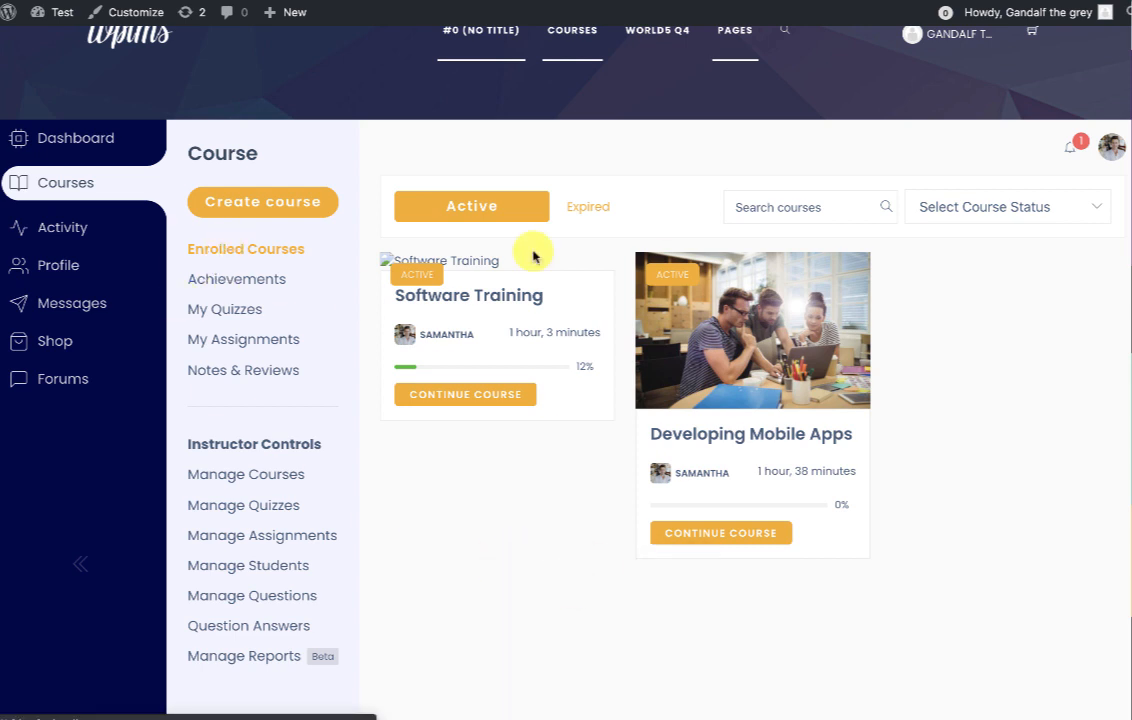
Check the profile page, then scroll through WPLMS General Settings with Course Home visibility set to Everyone.
click(148, 260)
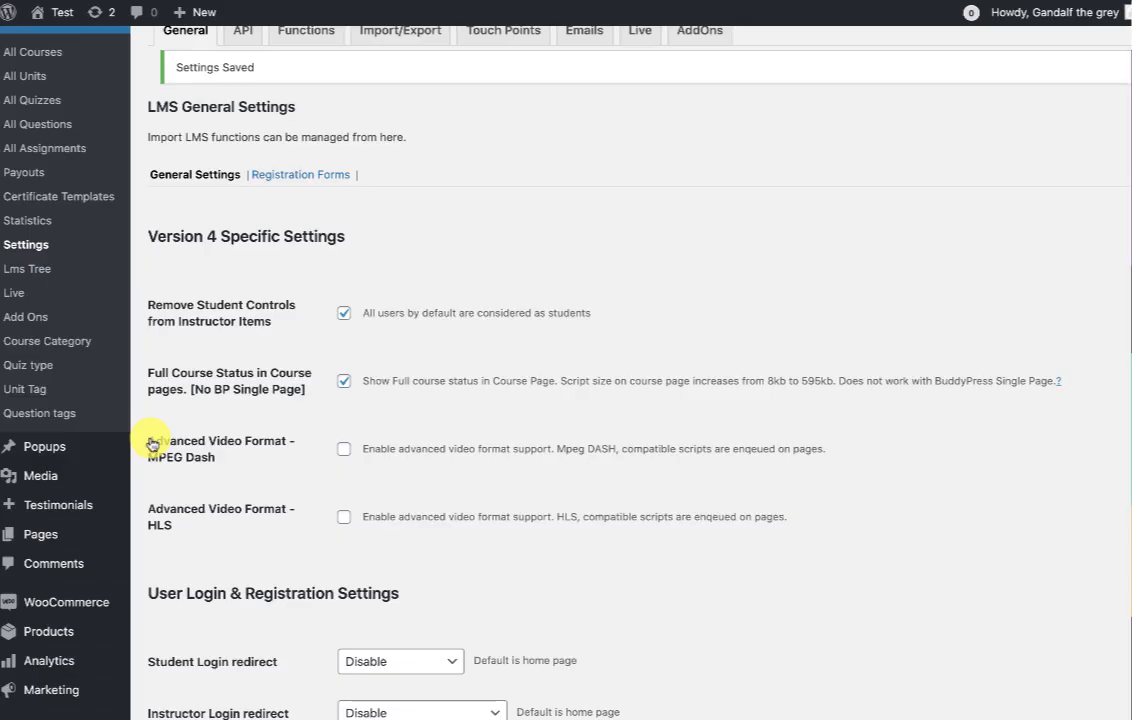
scroll(152, 435, down, 2)
mouse_move(57, 455)
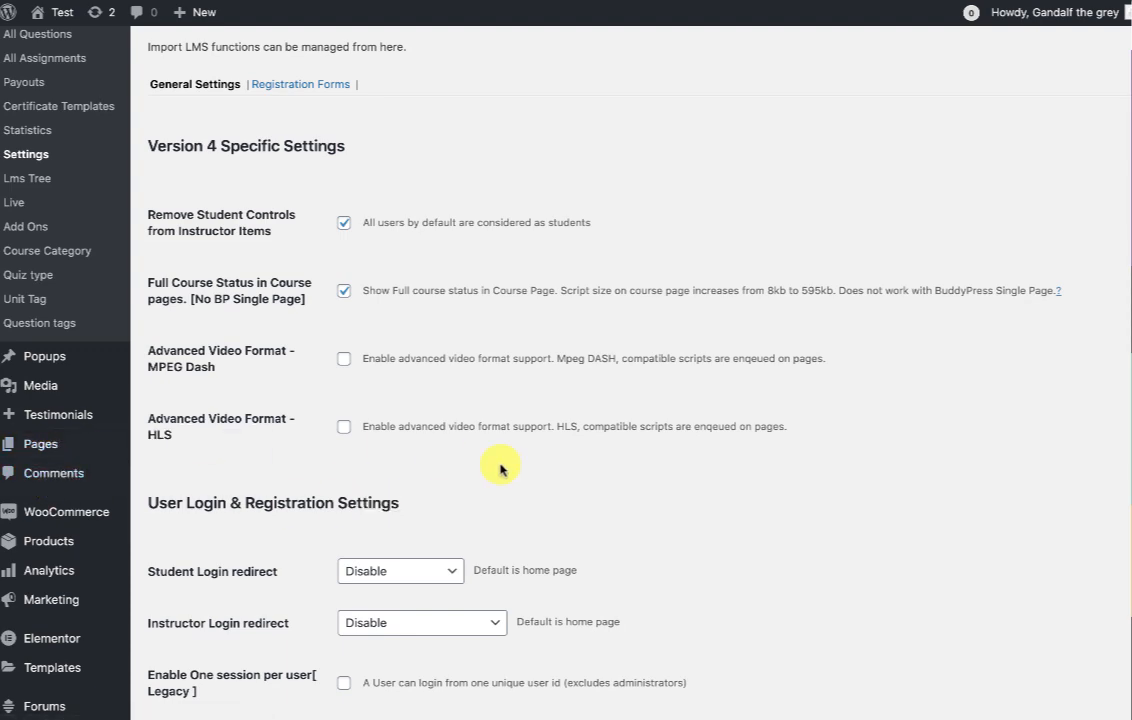
scroll(500, 469, down, 10)
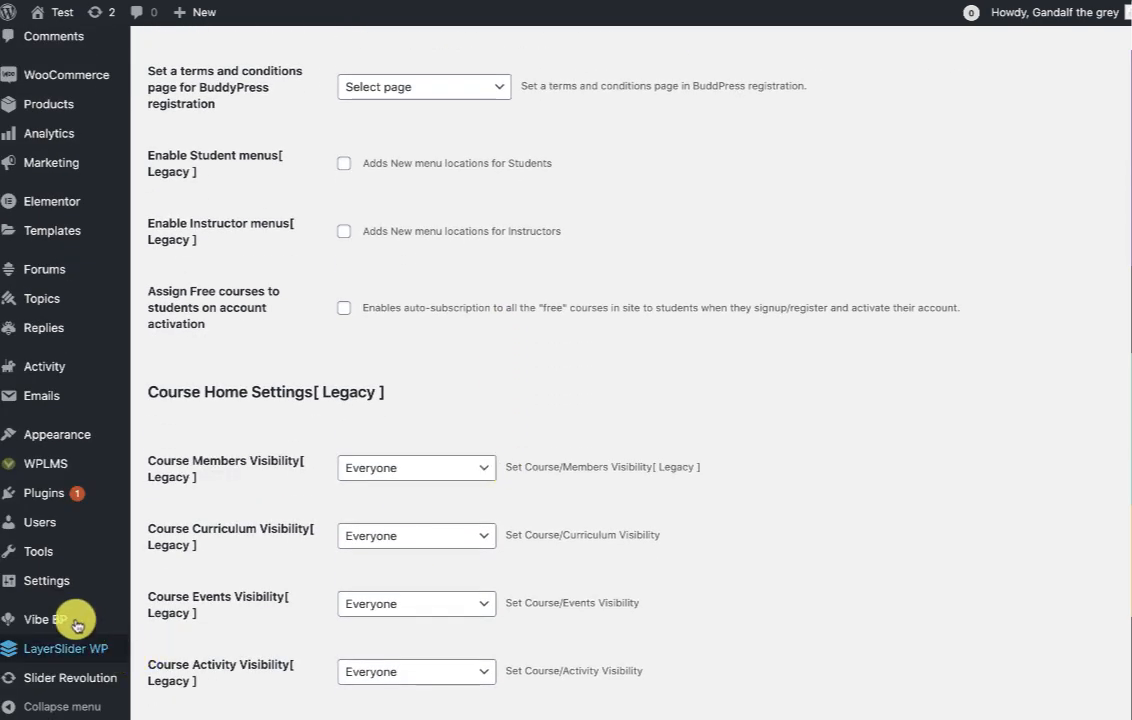
In VibeBP settings, set BuddyPress on Single Page to 'app' and uncheck Global Login.
mouse_move(77, 625)
click(165, 655)
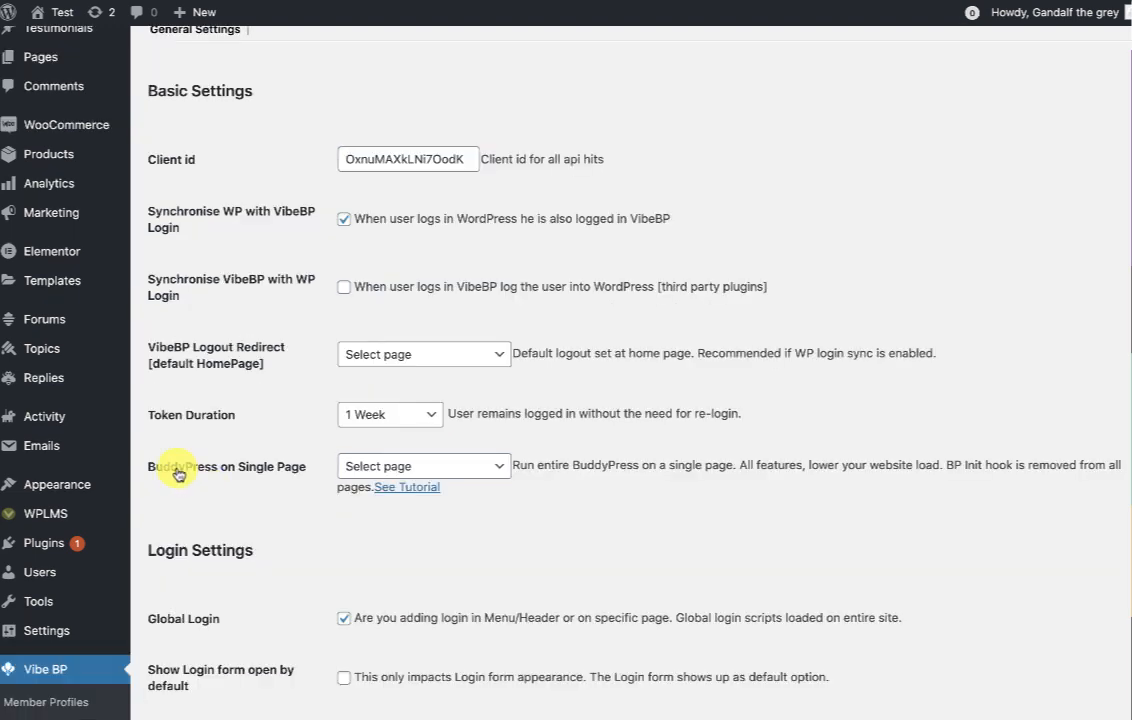
drag(178, 474, 455, 457)
click(455, 462)
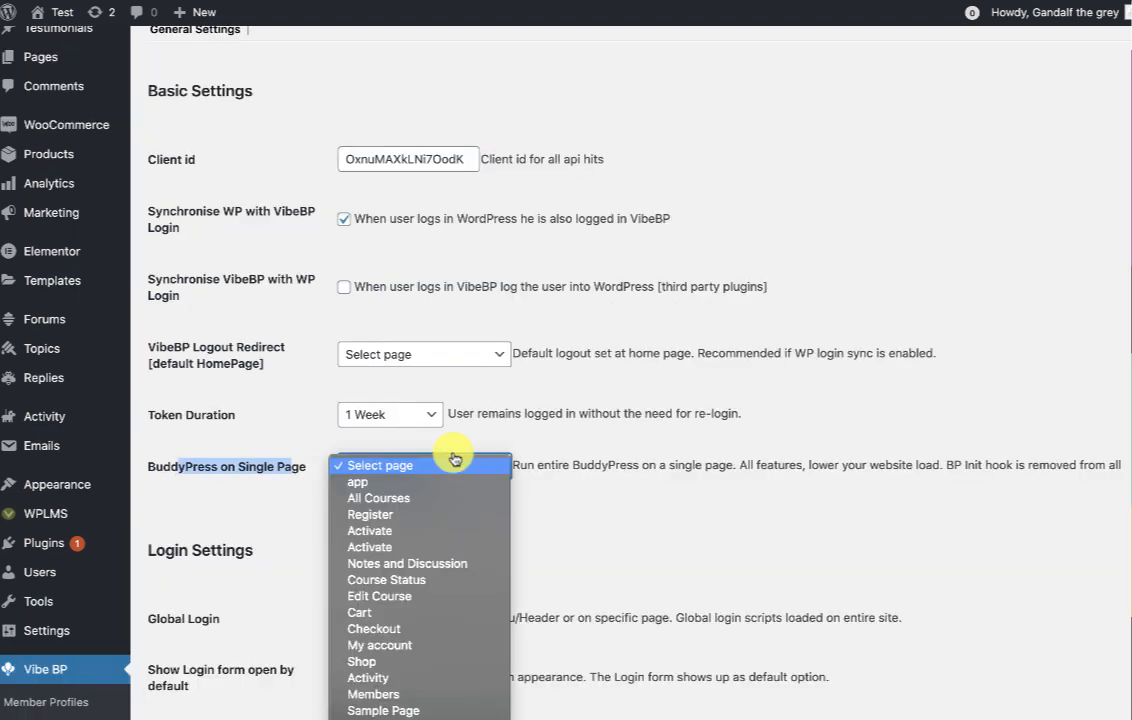
click(383, 485)
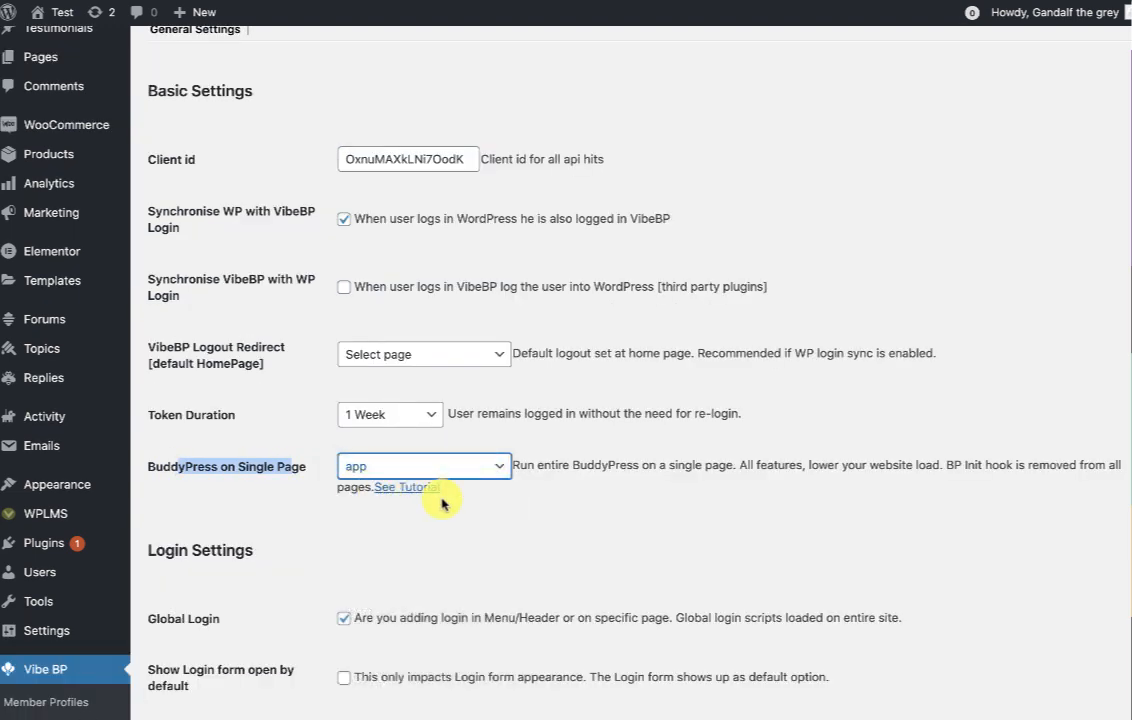
scroll(441, 503, down, 1)
click(343, 521)
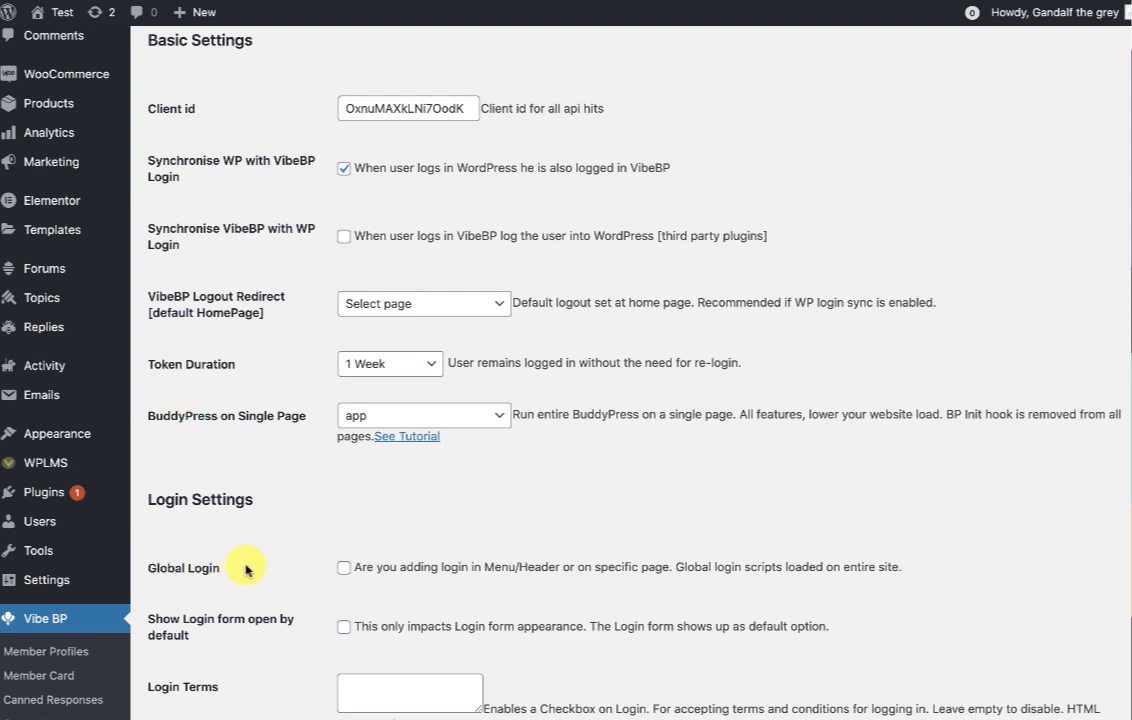
scroll(572, 499, up, 1)
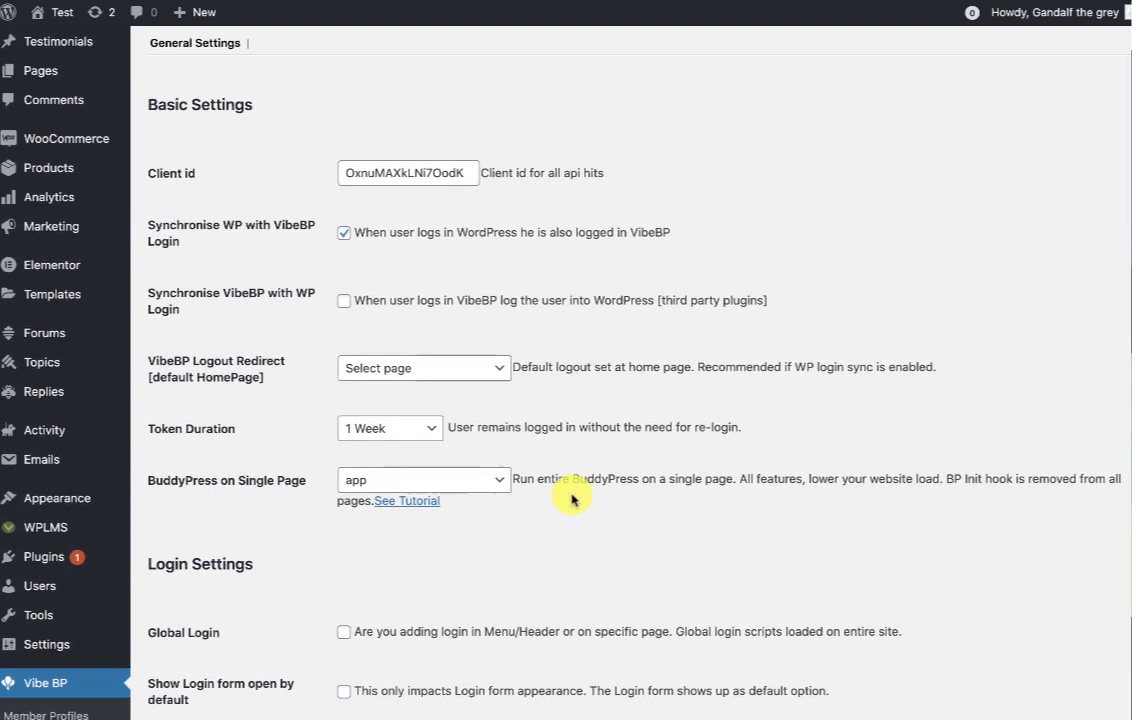
drag(151, 487, 290, 485)
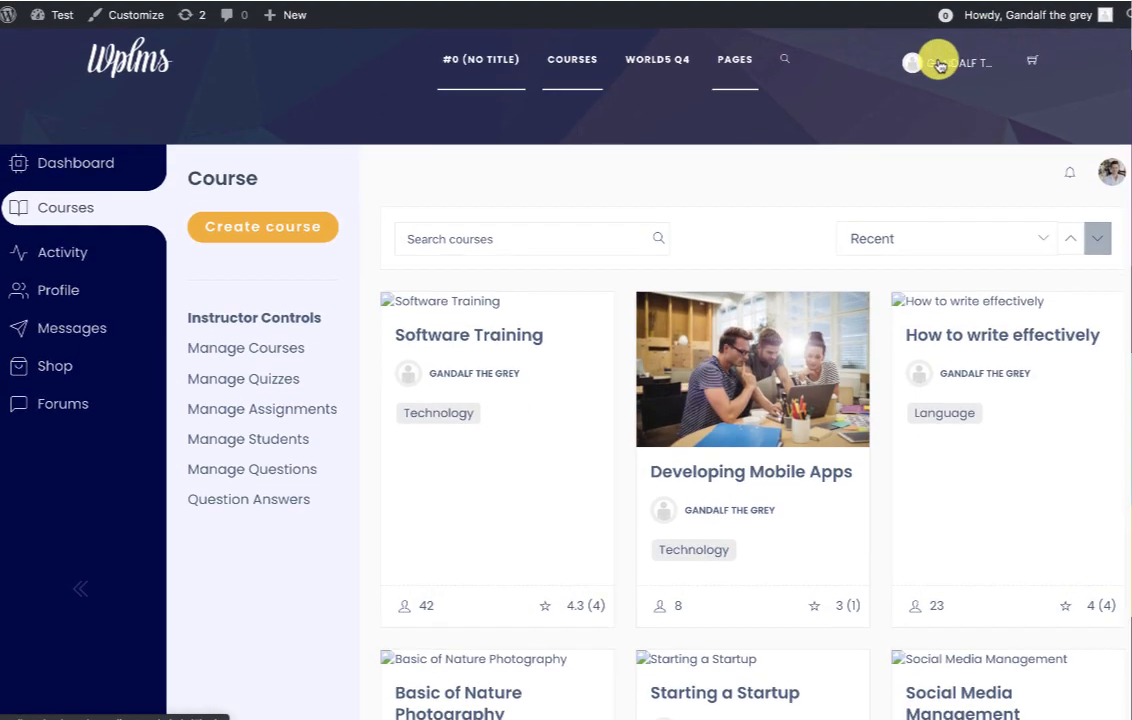
Log out through the account menu and go to the login page.
click(935, 60)
click(952, 167)
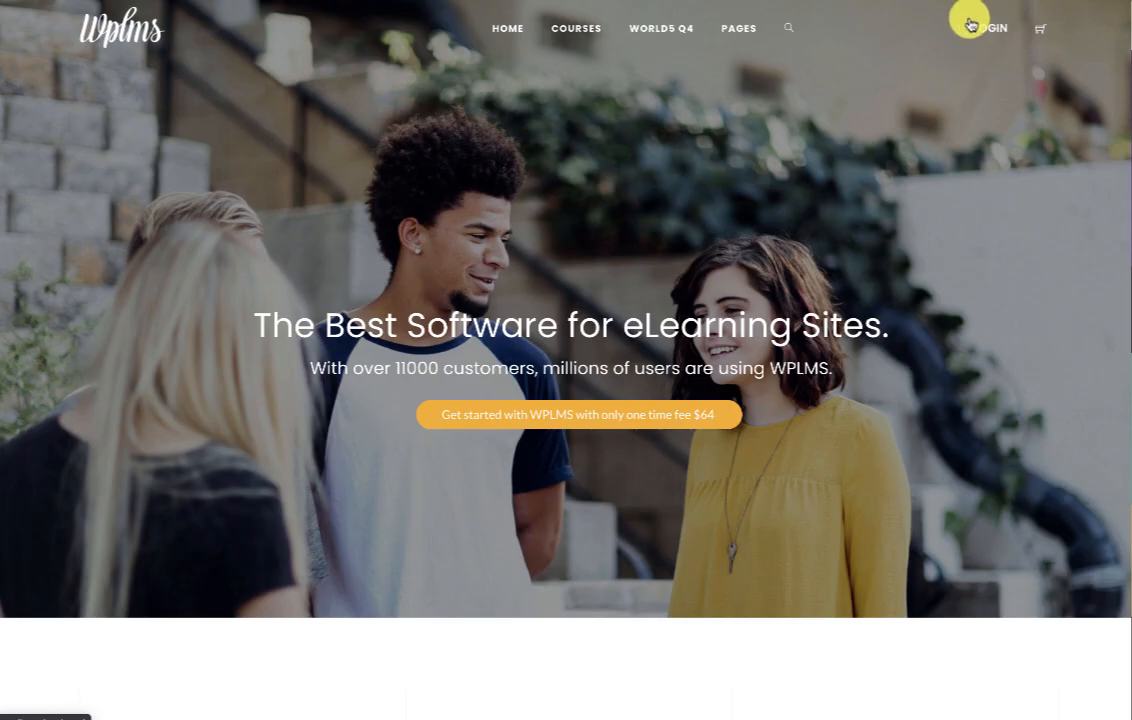
click(972, 26)
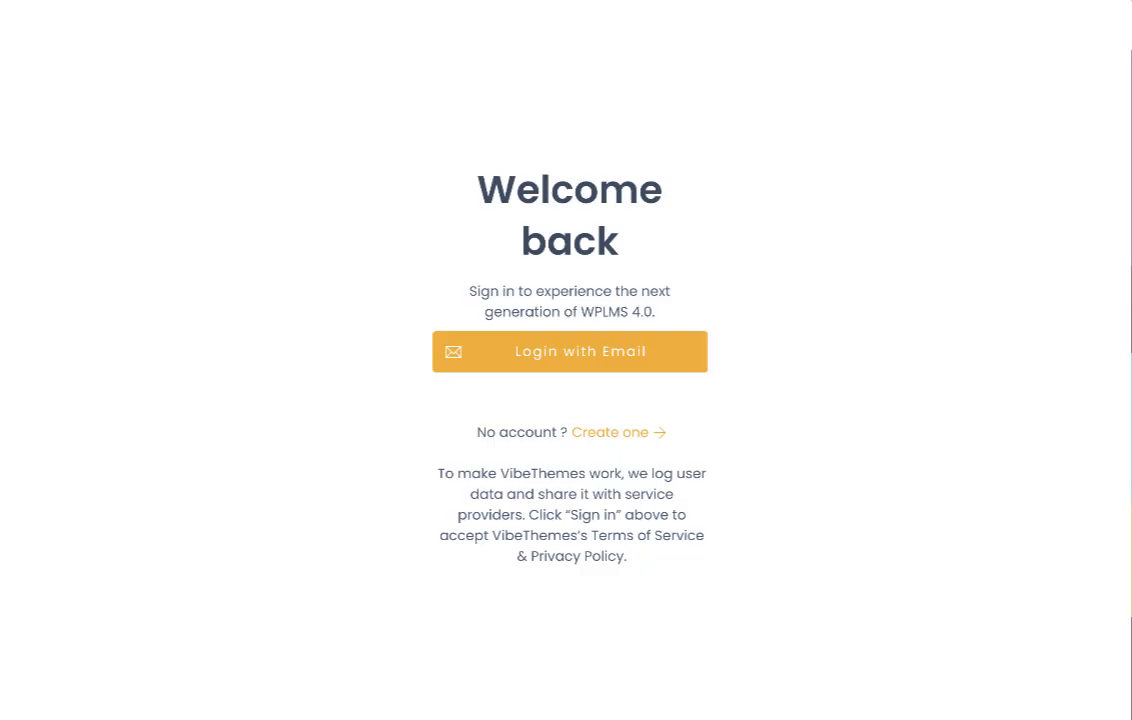
Sign in with email using the account credentials and open the dashboard's Courses section.
click(516, 366)
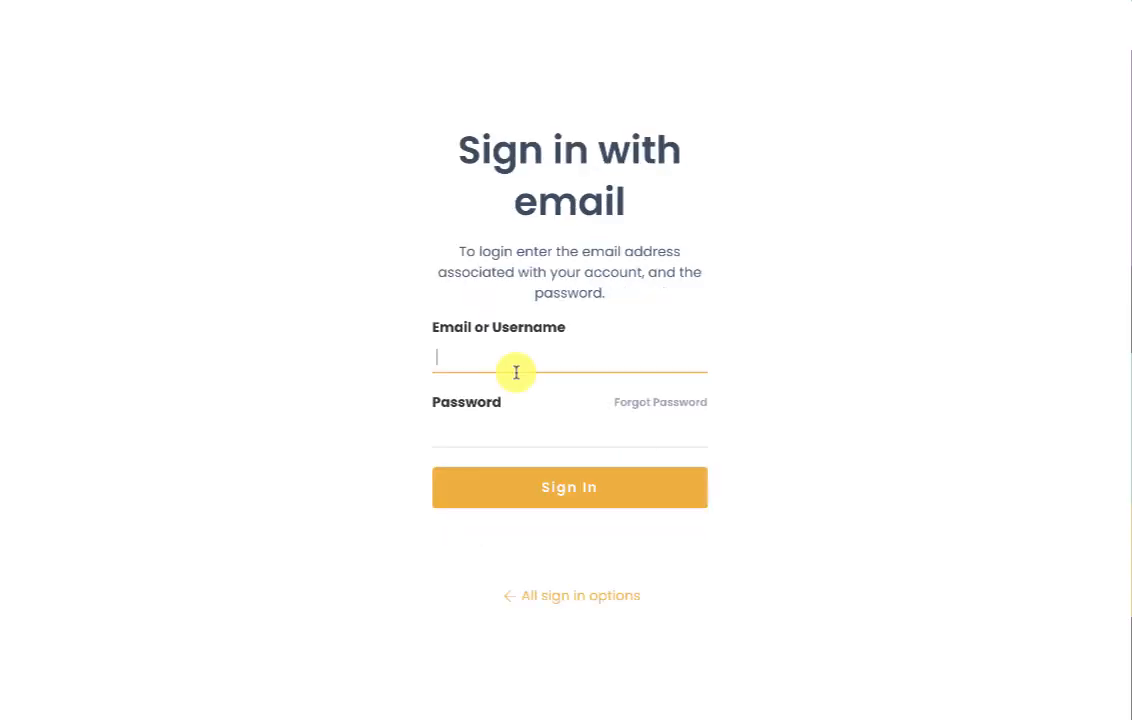
text(admin)
key(Tab)
key(Return)
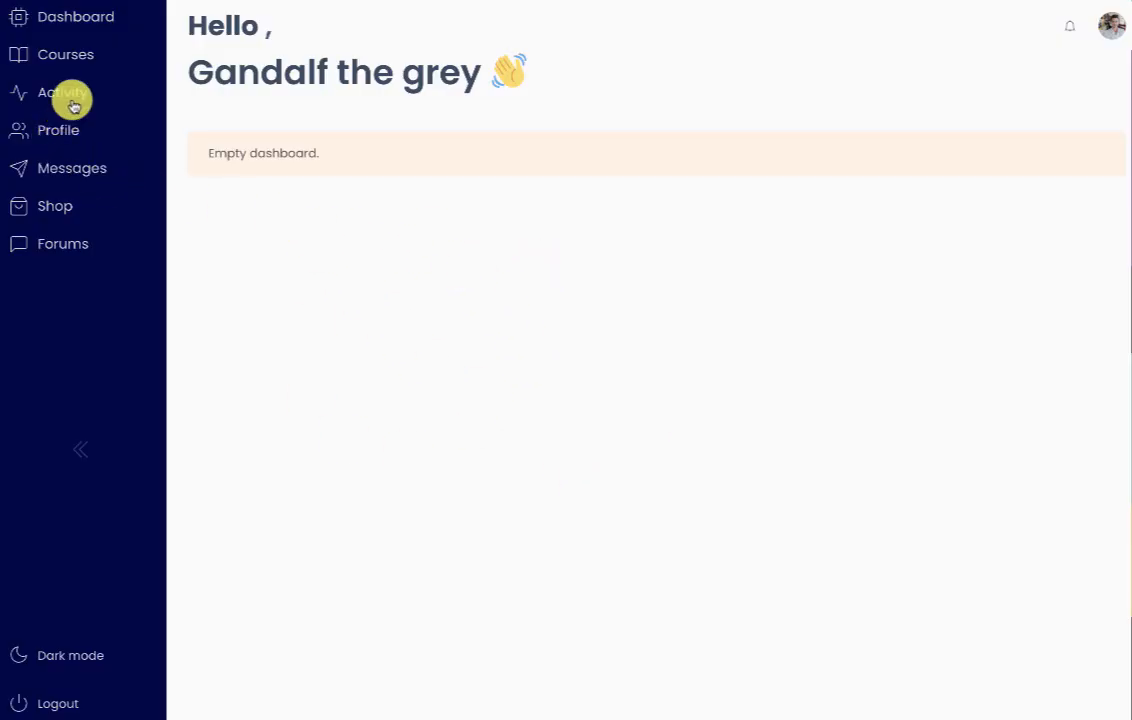
click(66, 54)
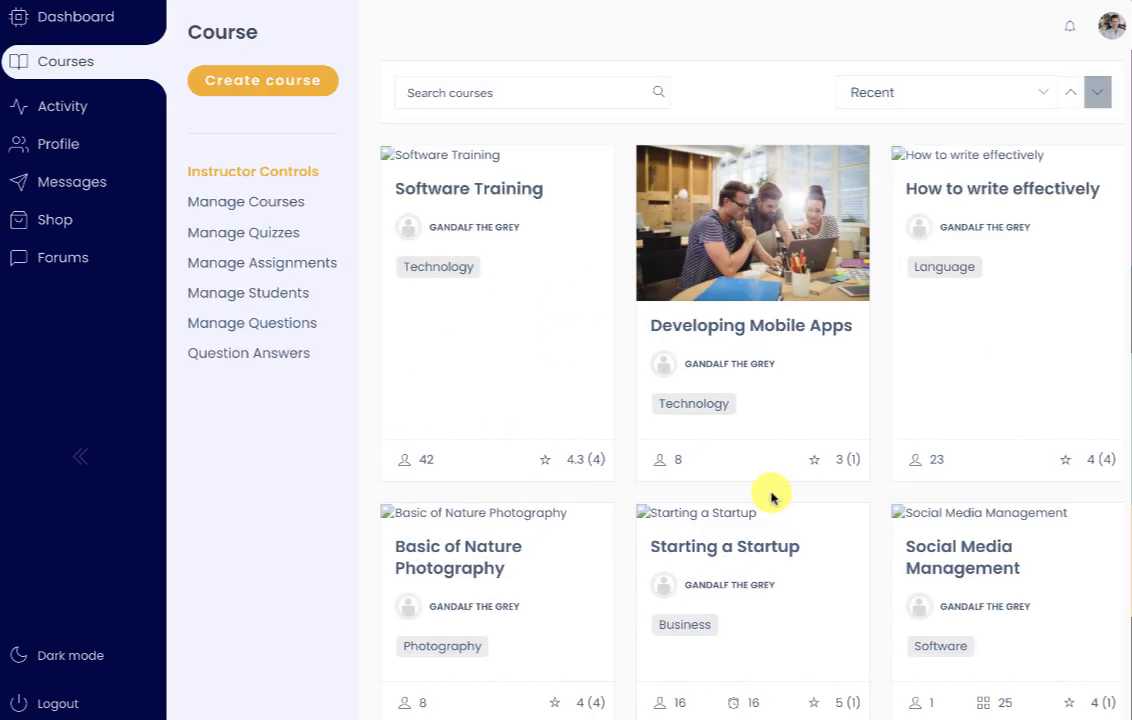
Browse the All Courses directory's 11 courses, noting Software Training's reviews, and show the + New choices.
click(186, 214)
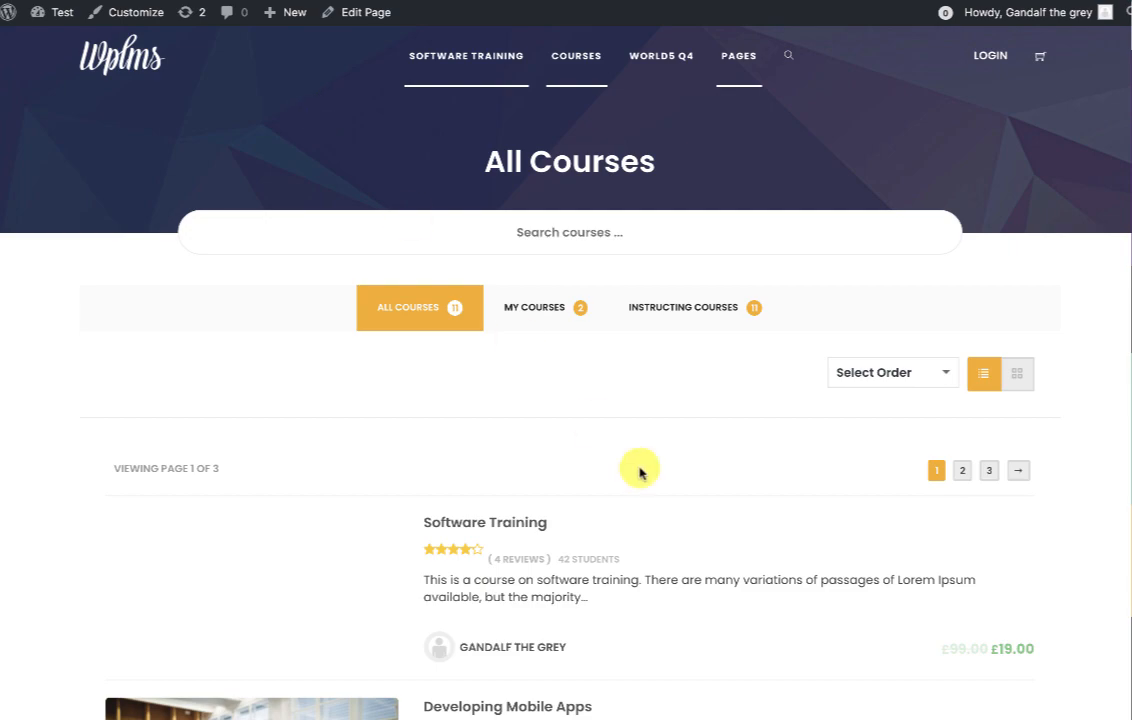
scroll(640, 470, down, 3)
scroll(640, 470, down, 3)
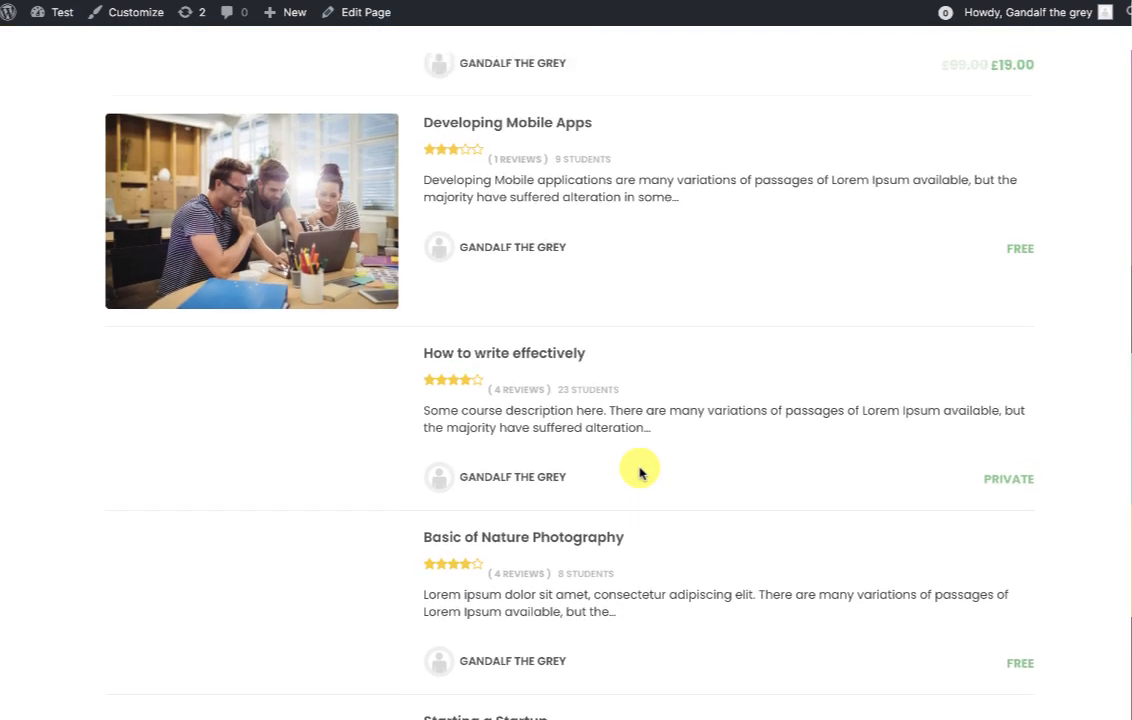
scroll(640, 470, down, 6)
scroll(640, 472, up, 10)
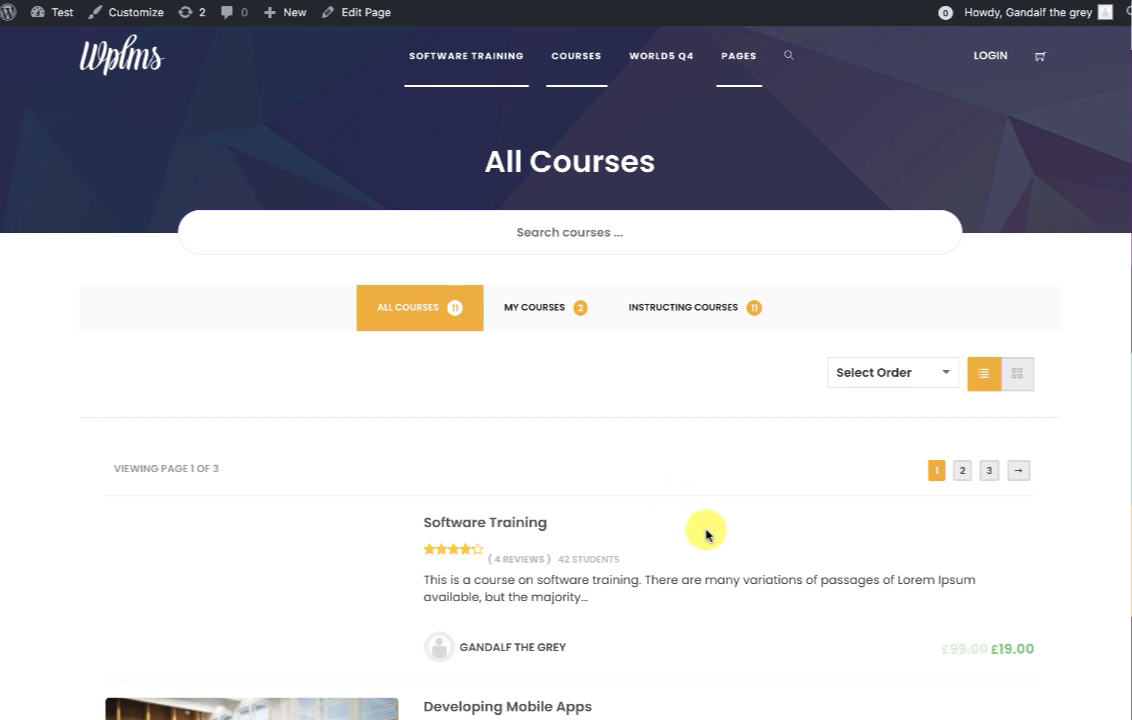
drag(571, 563, 502, 559)
scroll(668, 617, down, 1)
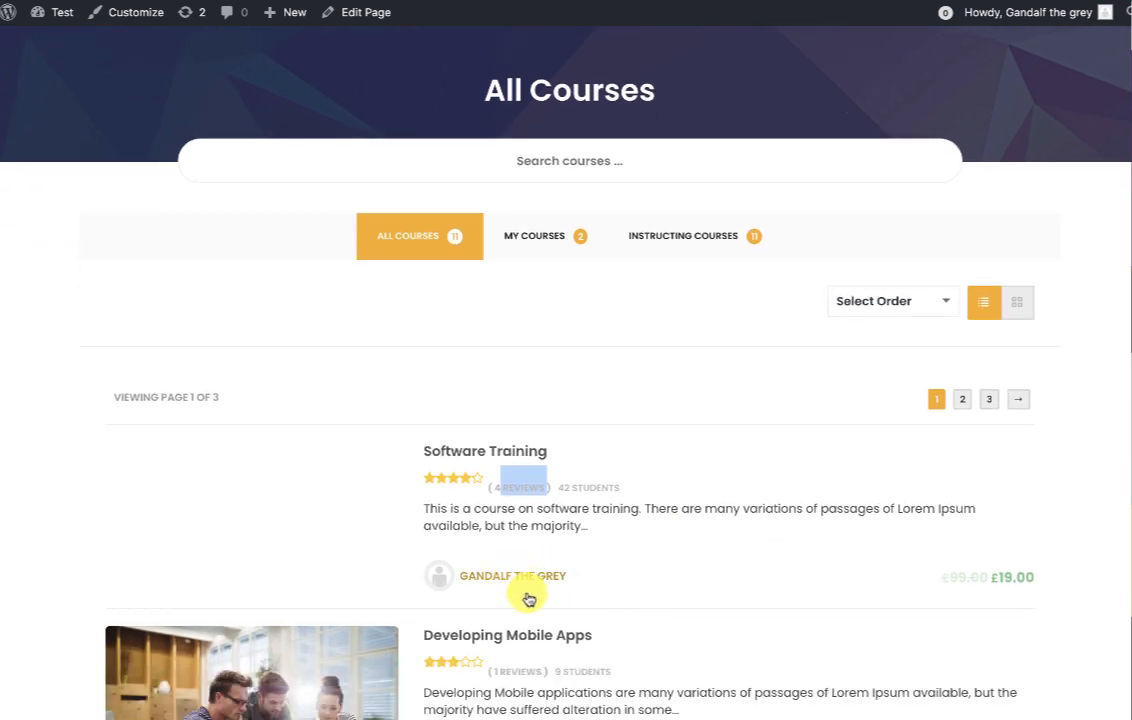
scroll(725, 594, up, 1)
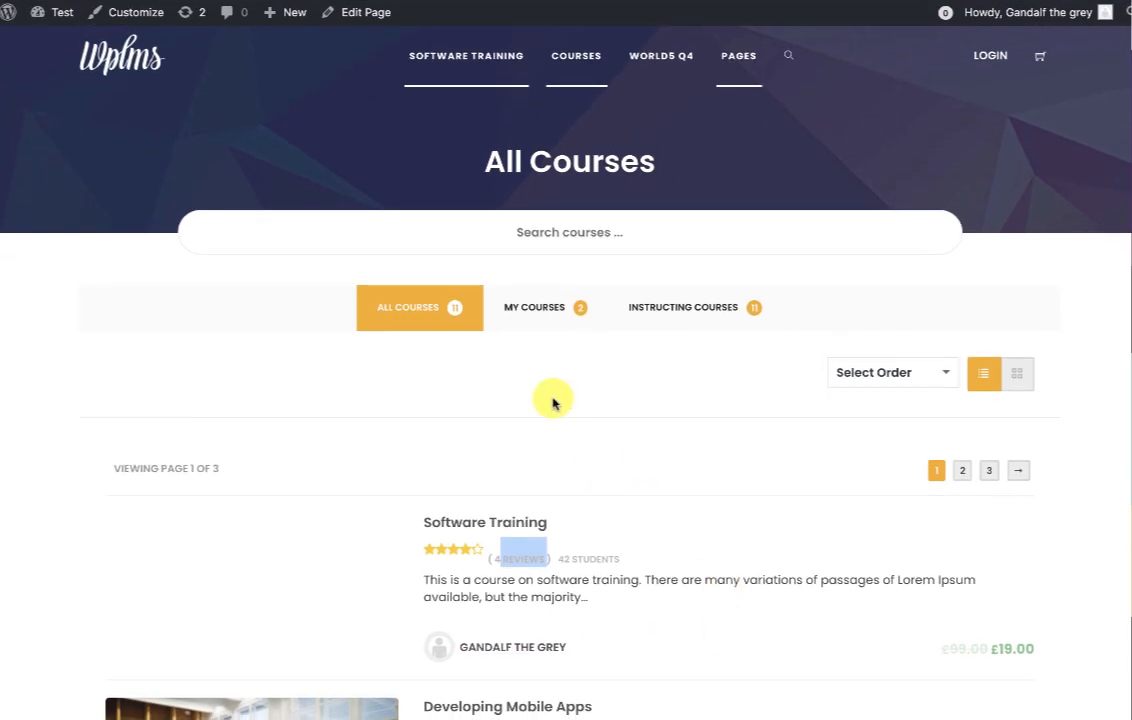
mouse_move(284, 26)
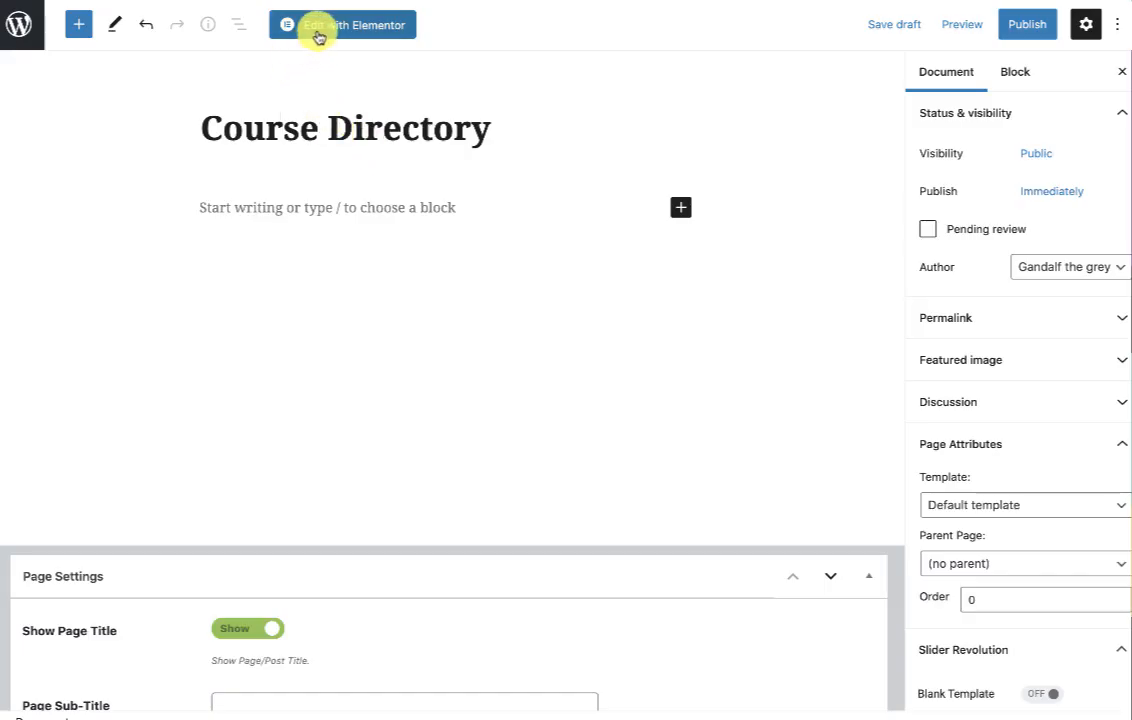
Open the page in Elementor and add the Course Directory widget found by searching 'direc'.
click(319, 37)
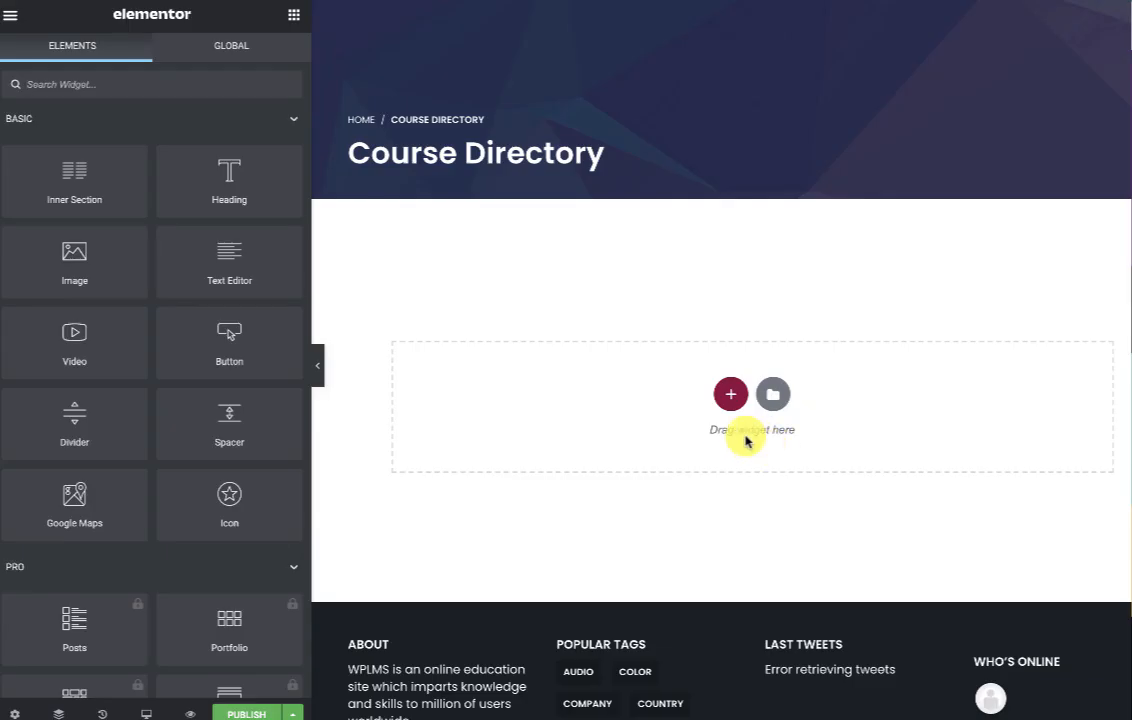
click(730, 396)
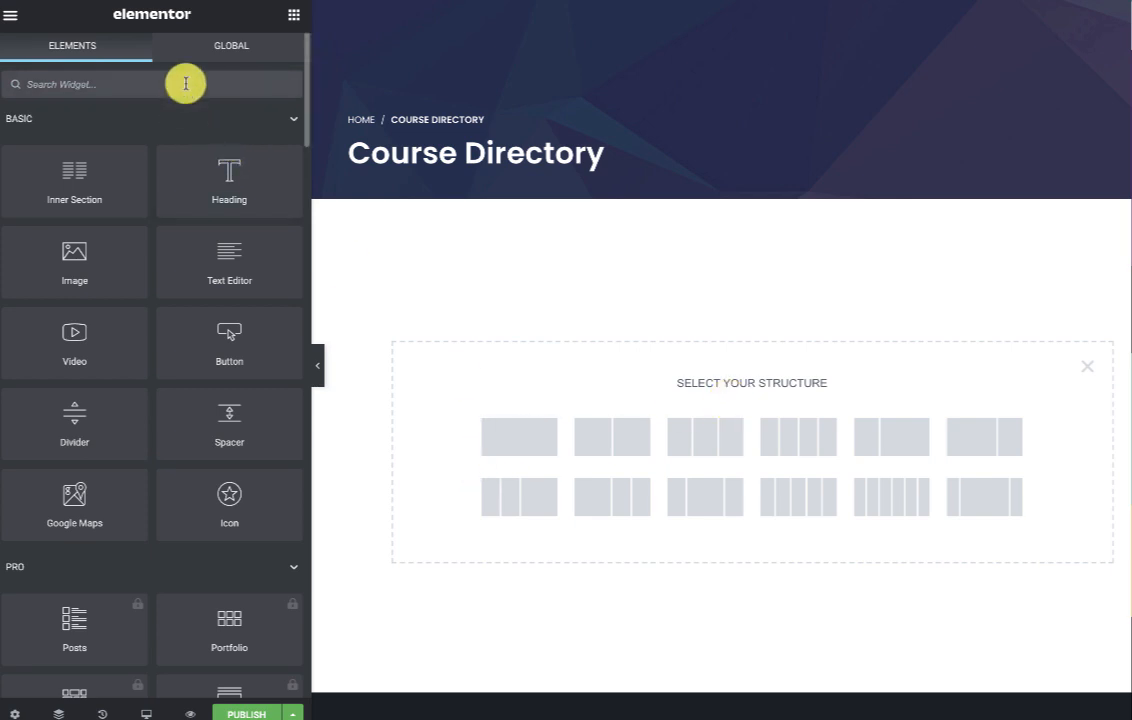
text(direc)
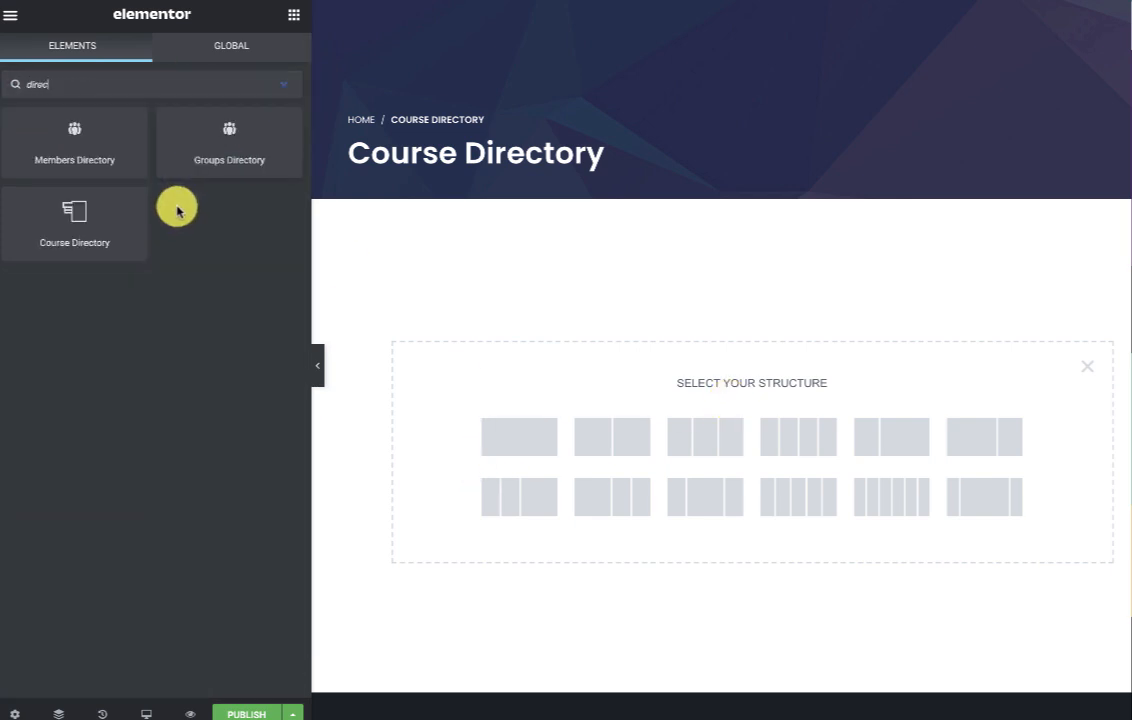
drag(74, 210, 601, 353)
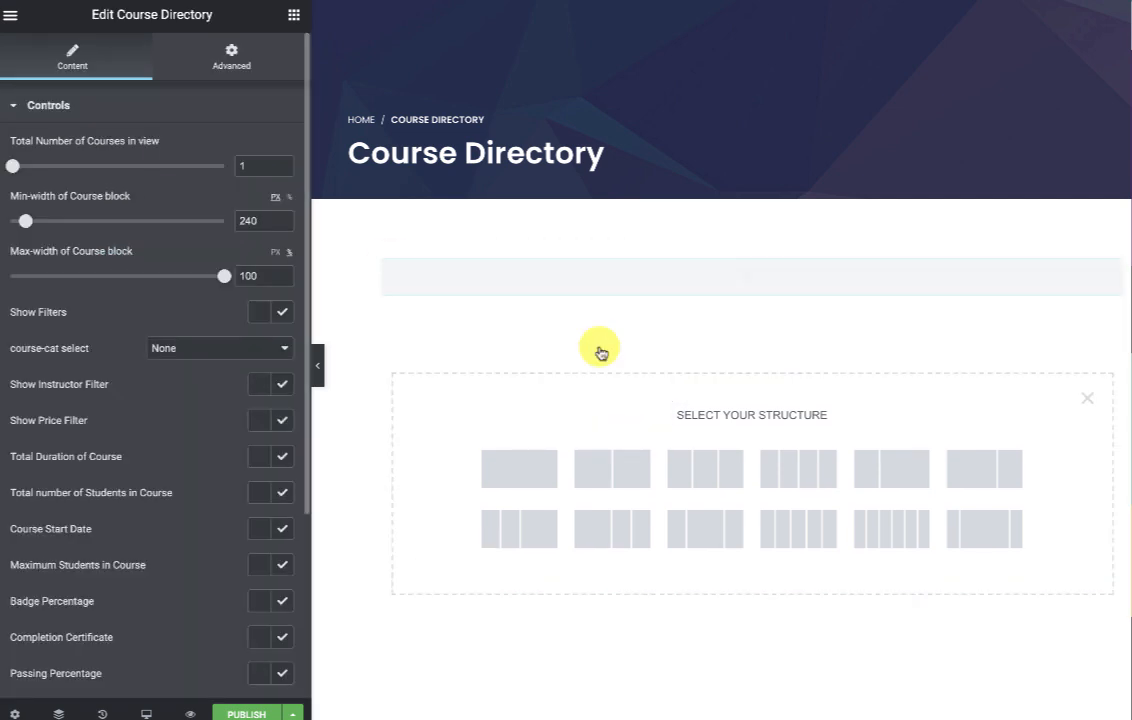
Set Total Number of Courses to 8 and the minimum course block width to 320 px.
click(277, 165)
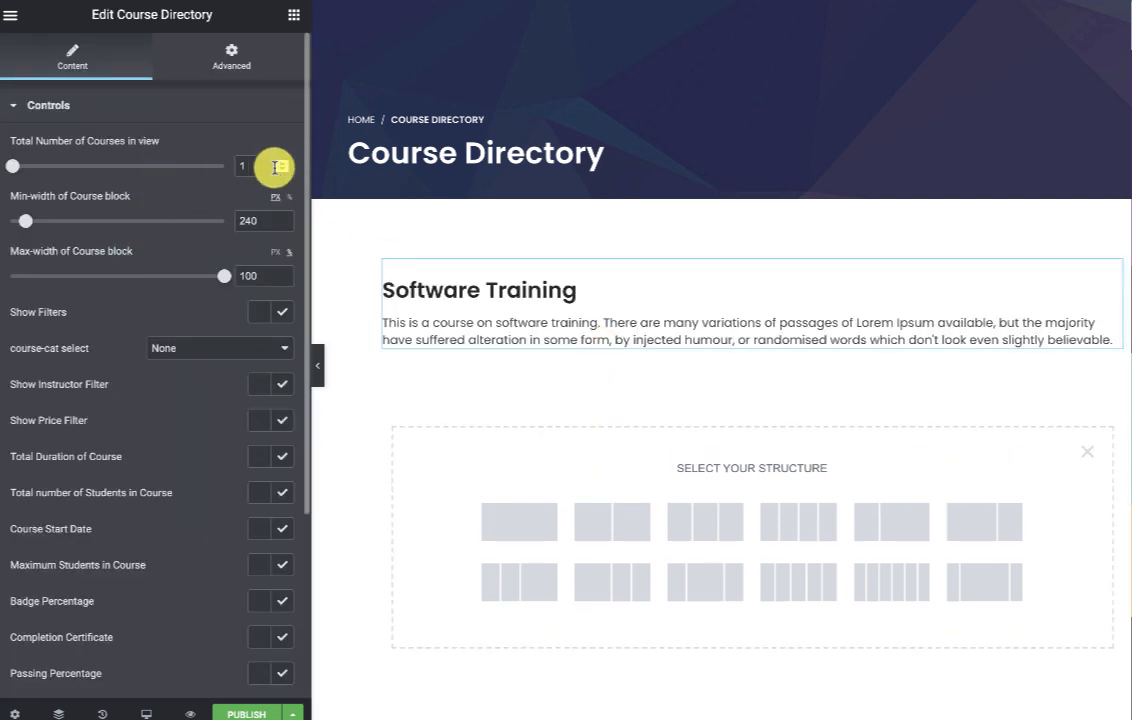
key(ctrl+a)
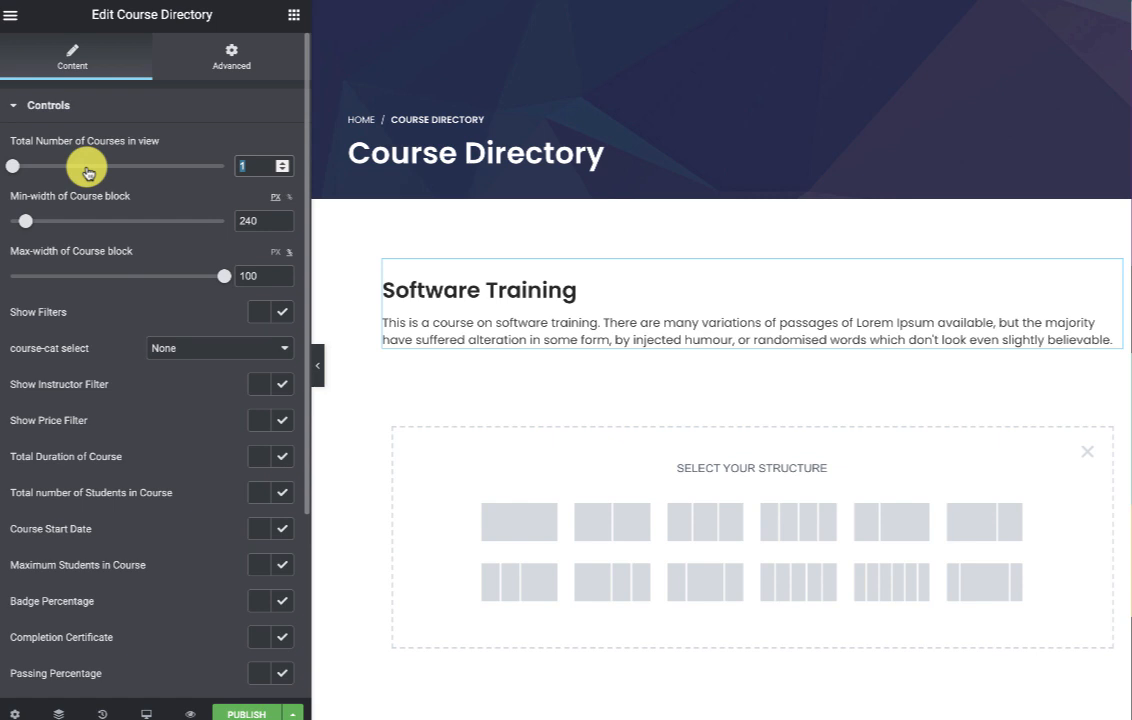
text(8)
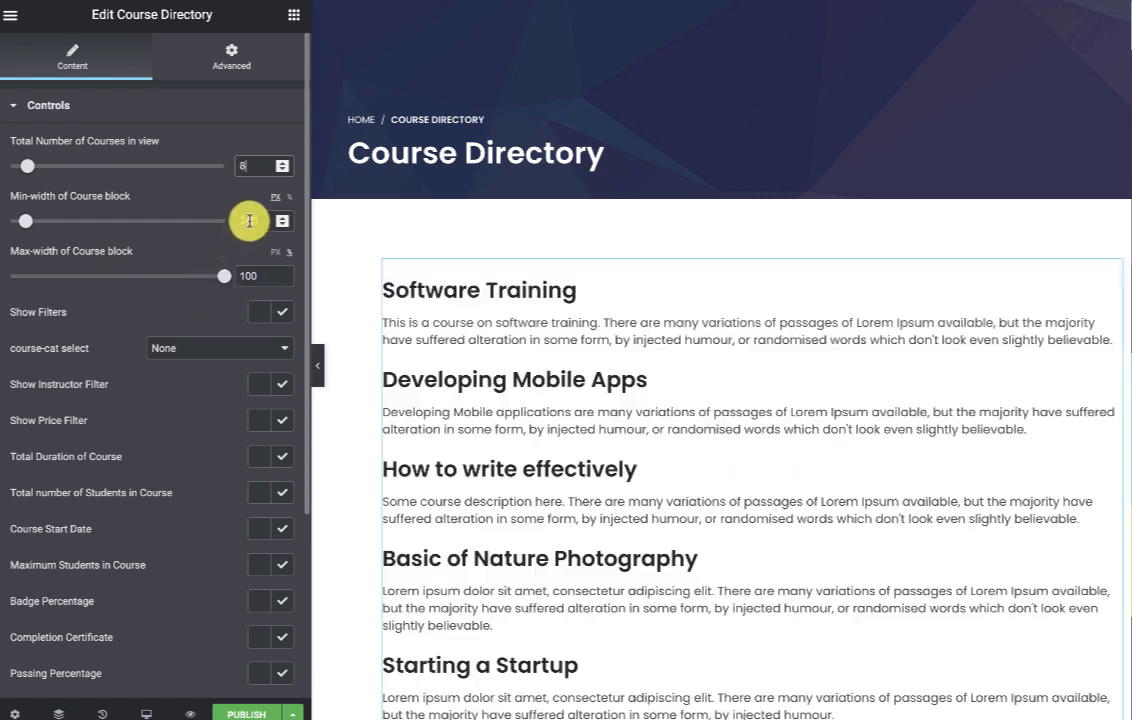
drag(249, 221, 123, 226)
key(Right)
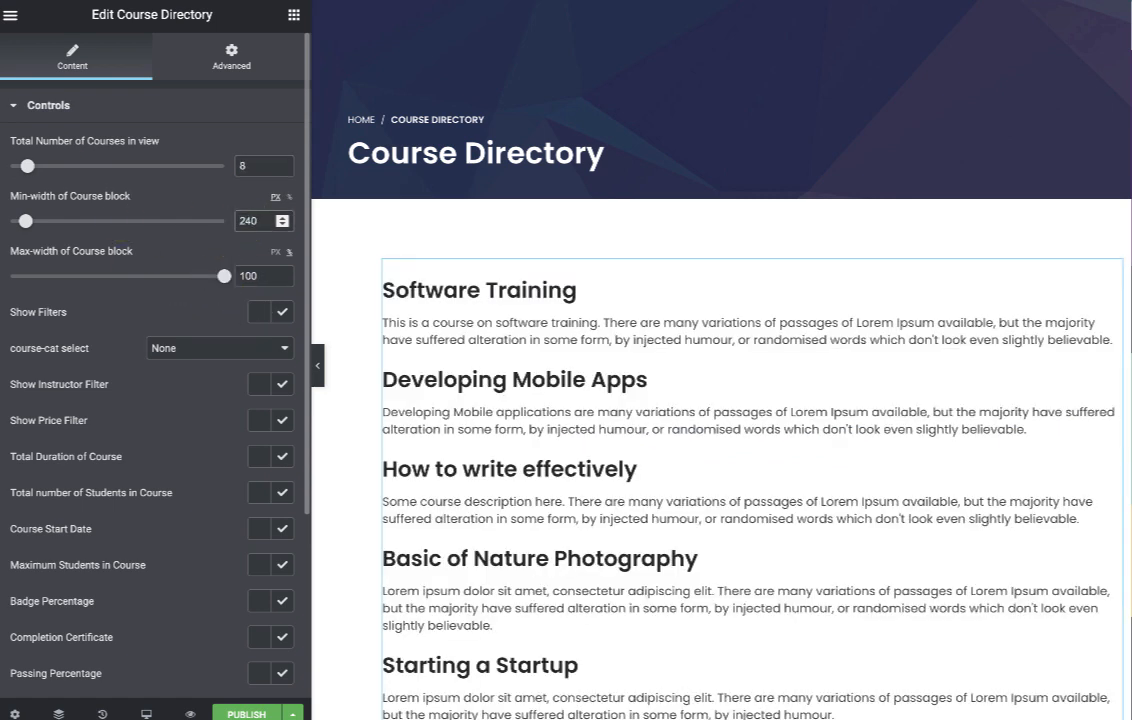
key(BackSpace)
key(BackSpace)
text(32)
scroll(700, 545, down, 2)
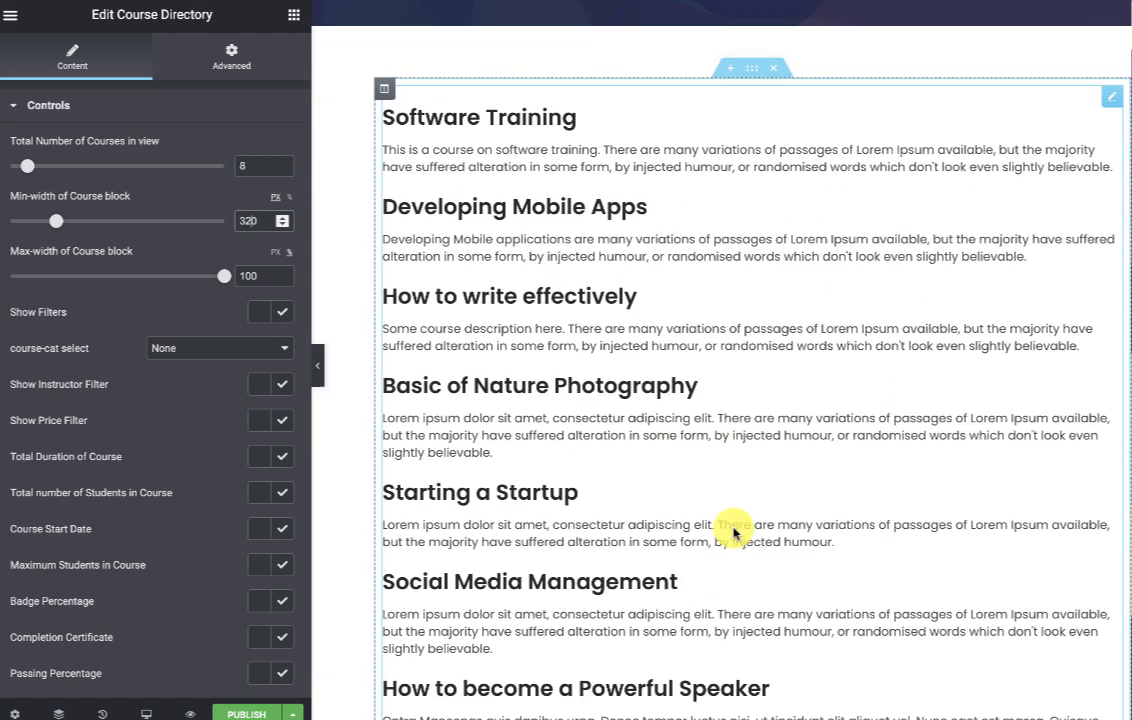
scroll(834, 649, down, 2)
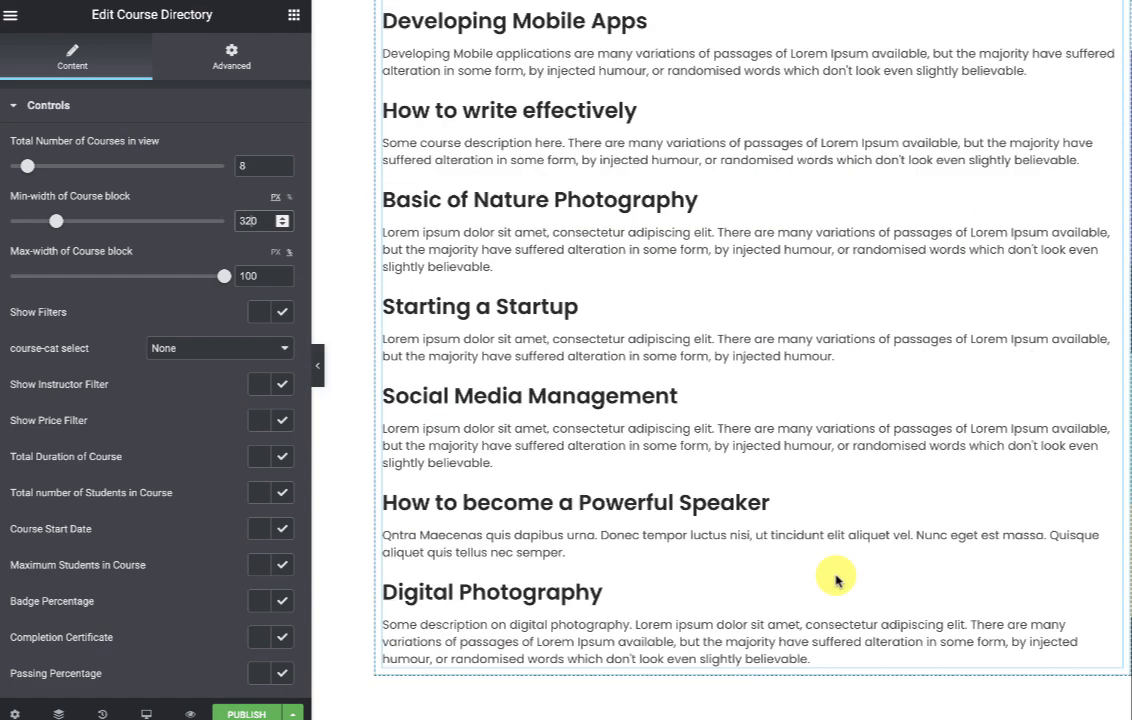
scroll(835, 579, up, 2)
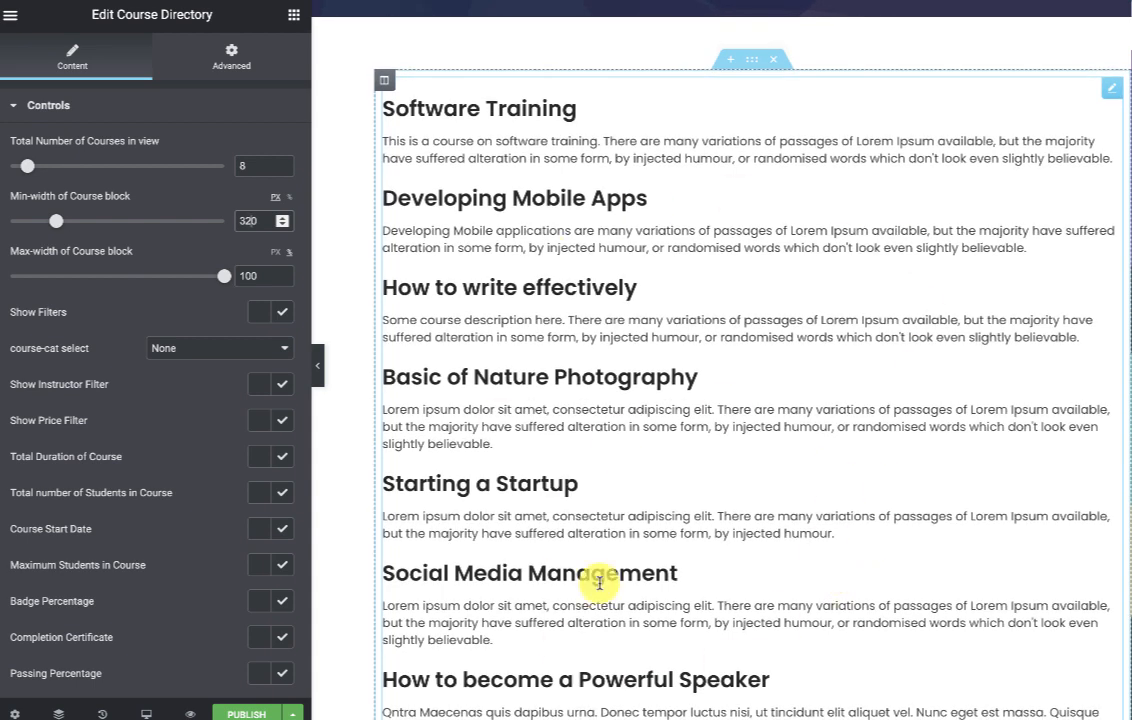
scroll(599, 583, up, 2)
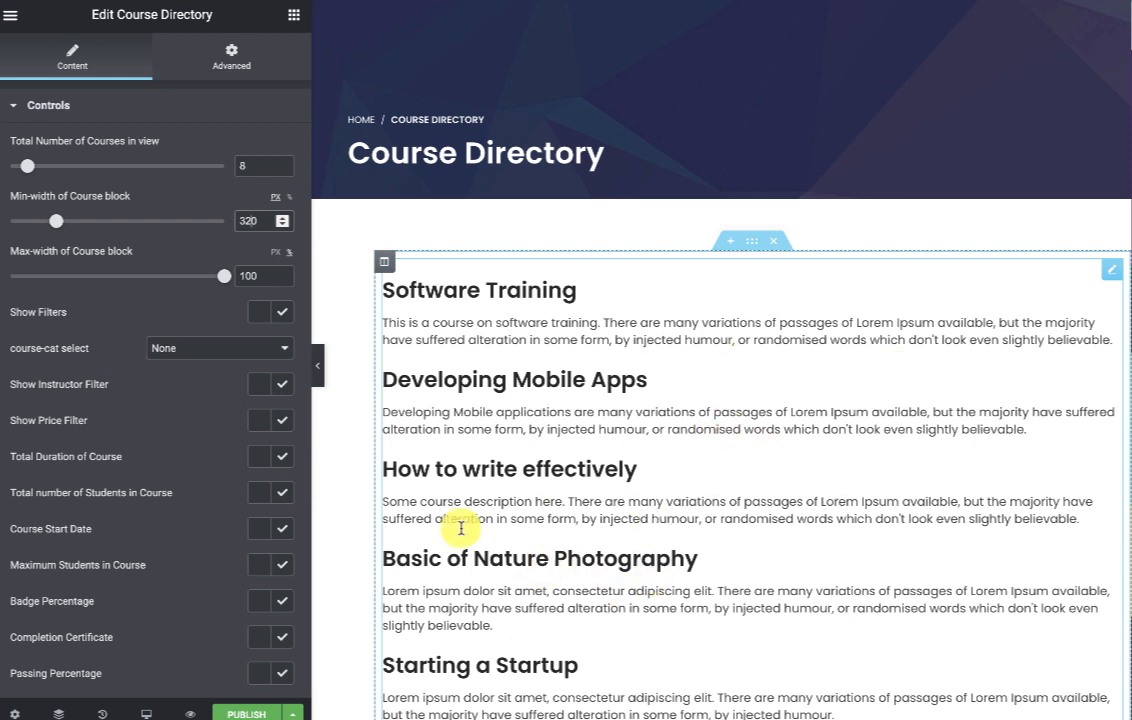
Turn on Show Filters and Instructor Filter, and set Card Style to Elementor Course card.
click(278, 312)
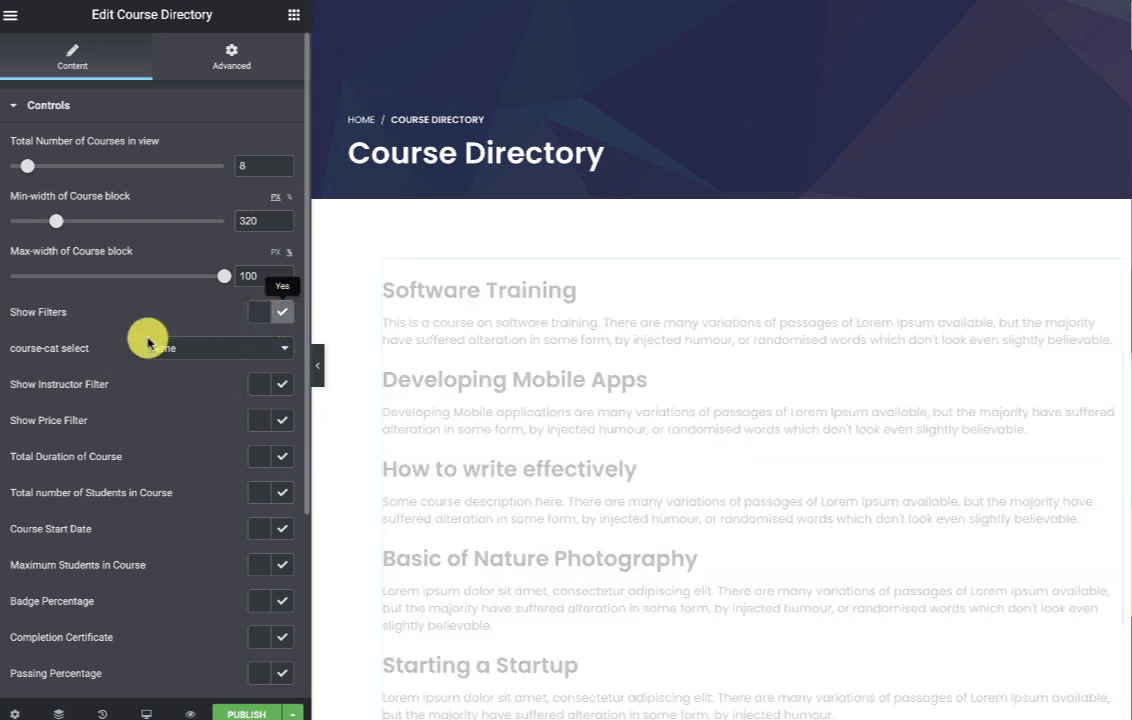
click(283, 388)
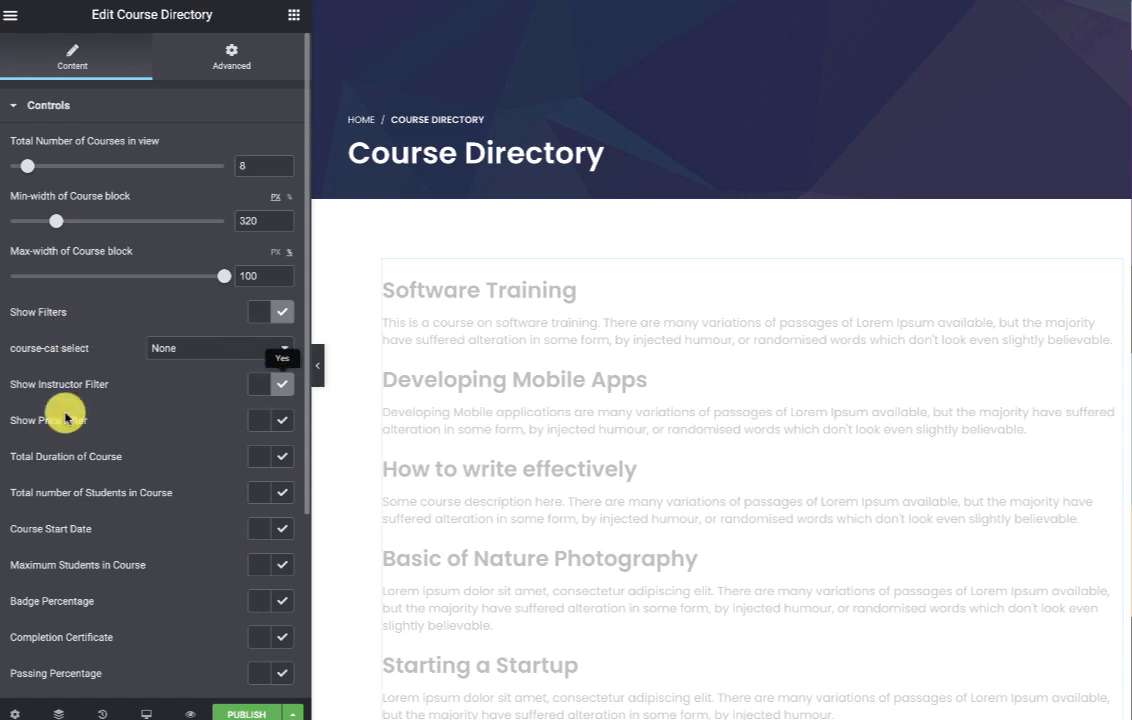
scroll(263, 346, down, 3)
click(273, 529)
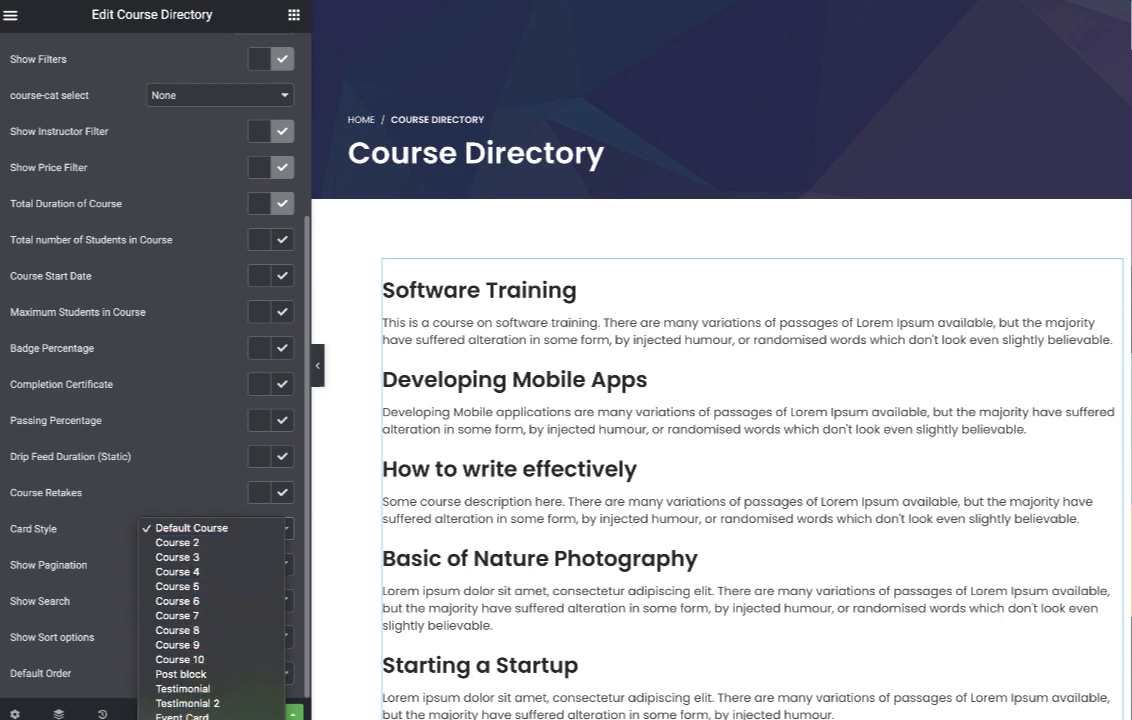
click(212, 717)
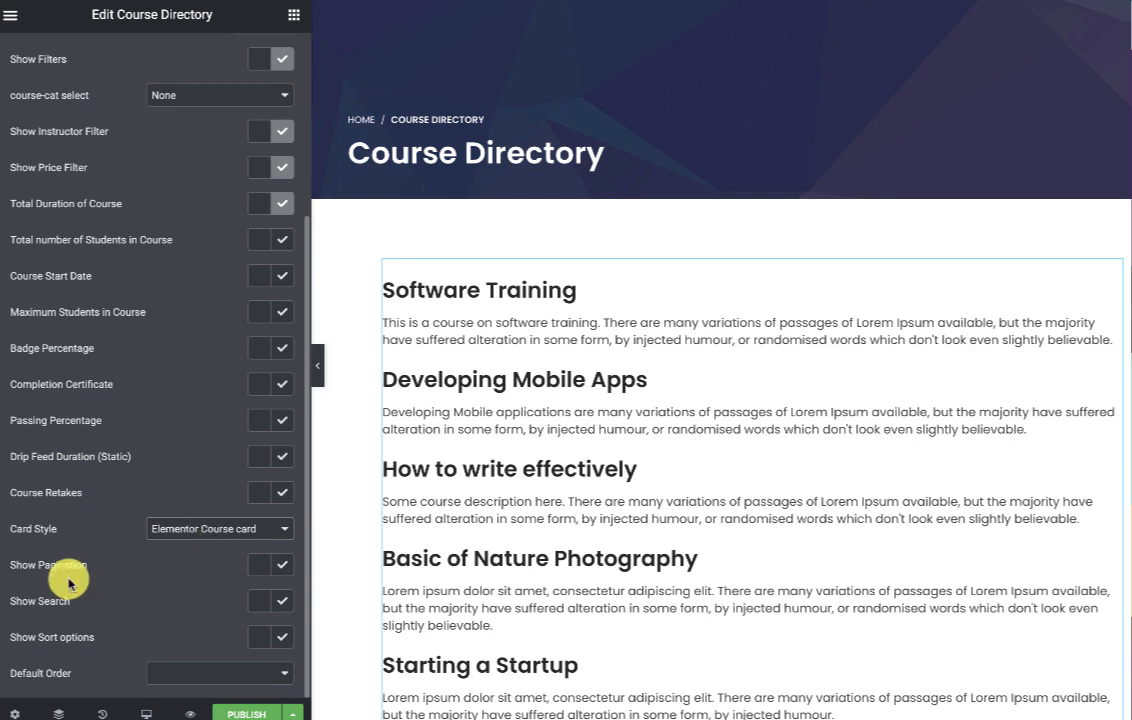
Enable the search box and sort options on the Course Directory.
click(285, 606)
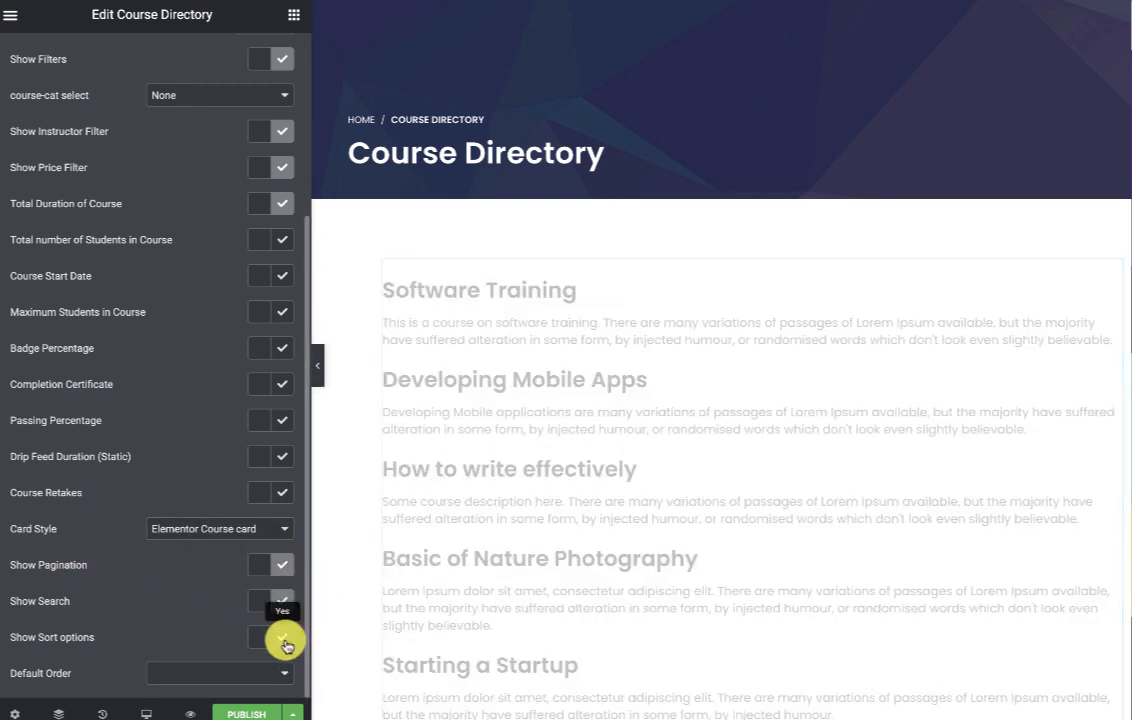
click(284, 640)
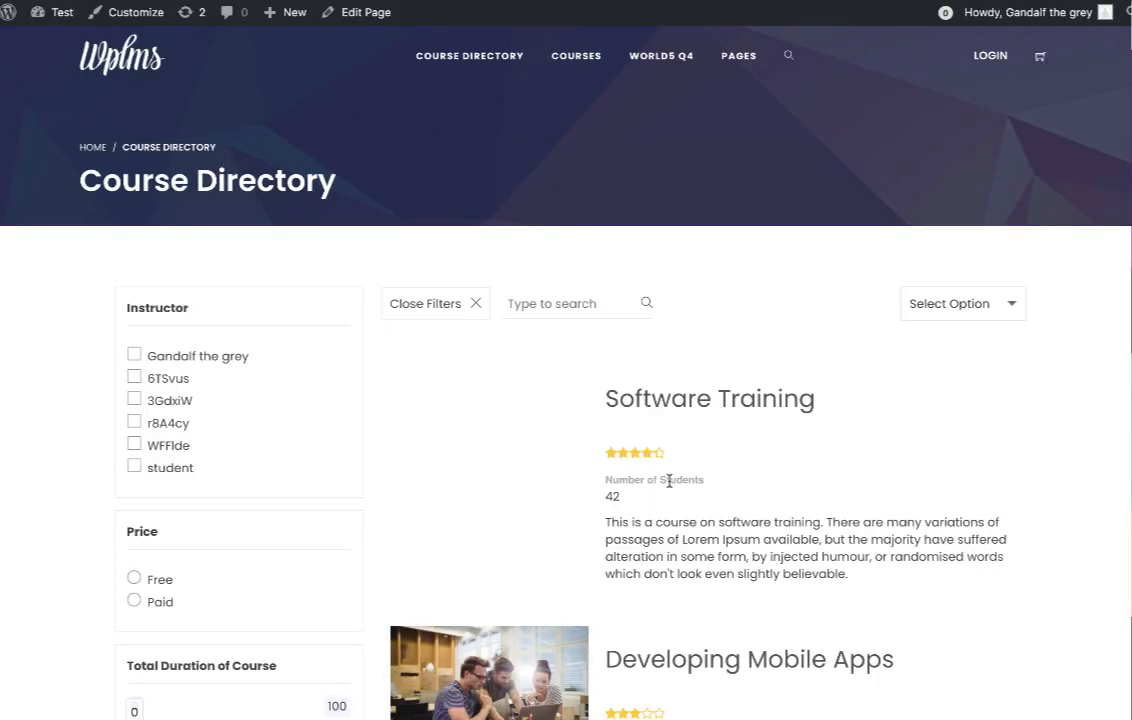
scroll(610, 480, down, 9)
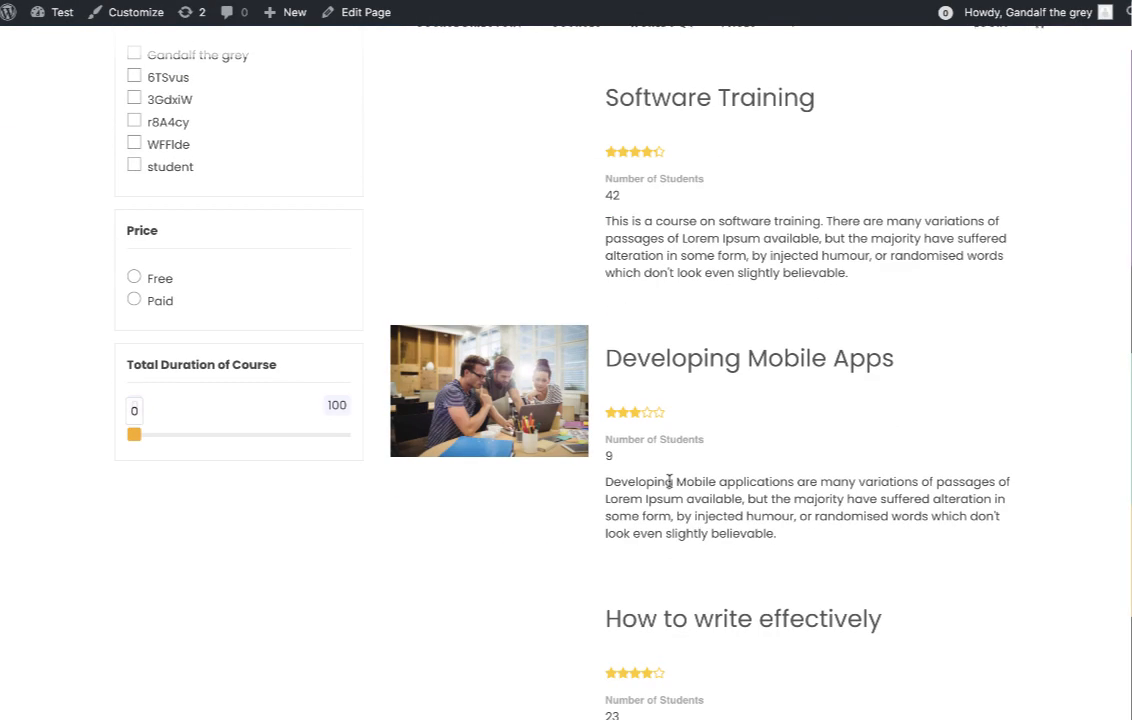
scroll(670, 485, up, 9)
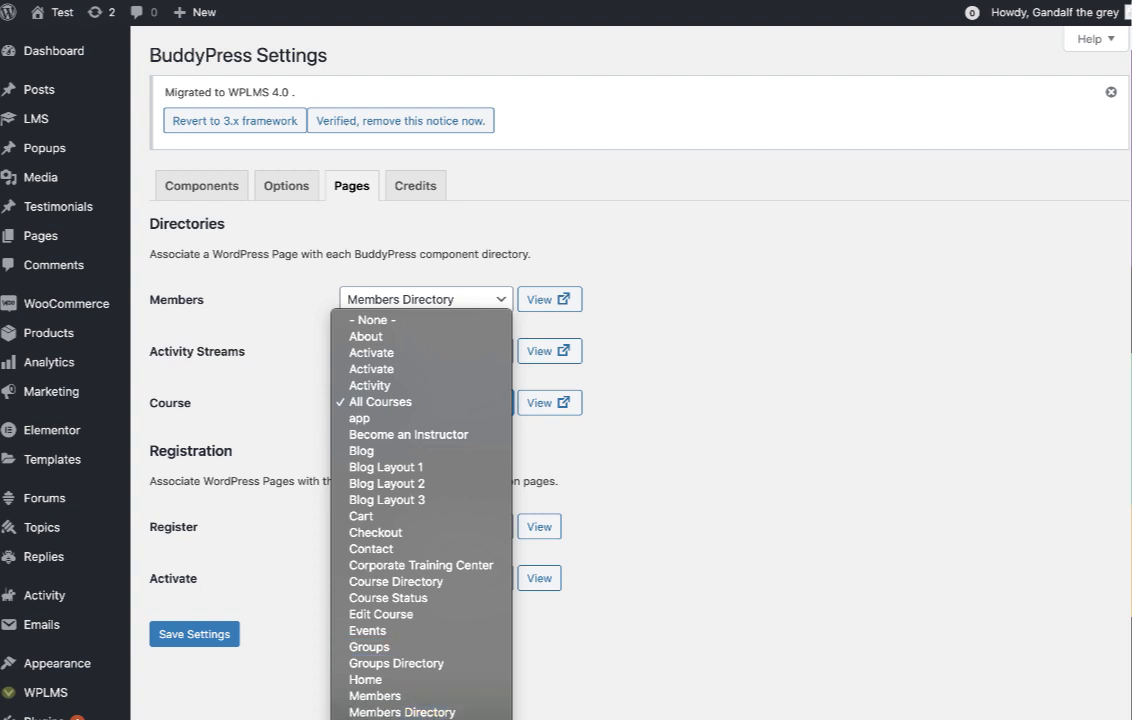
Assign Course Directory as the course directory, trash All Courses, and retype Course Directory's slug to 'all-courses'.
click(437, 581)
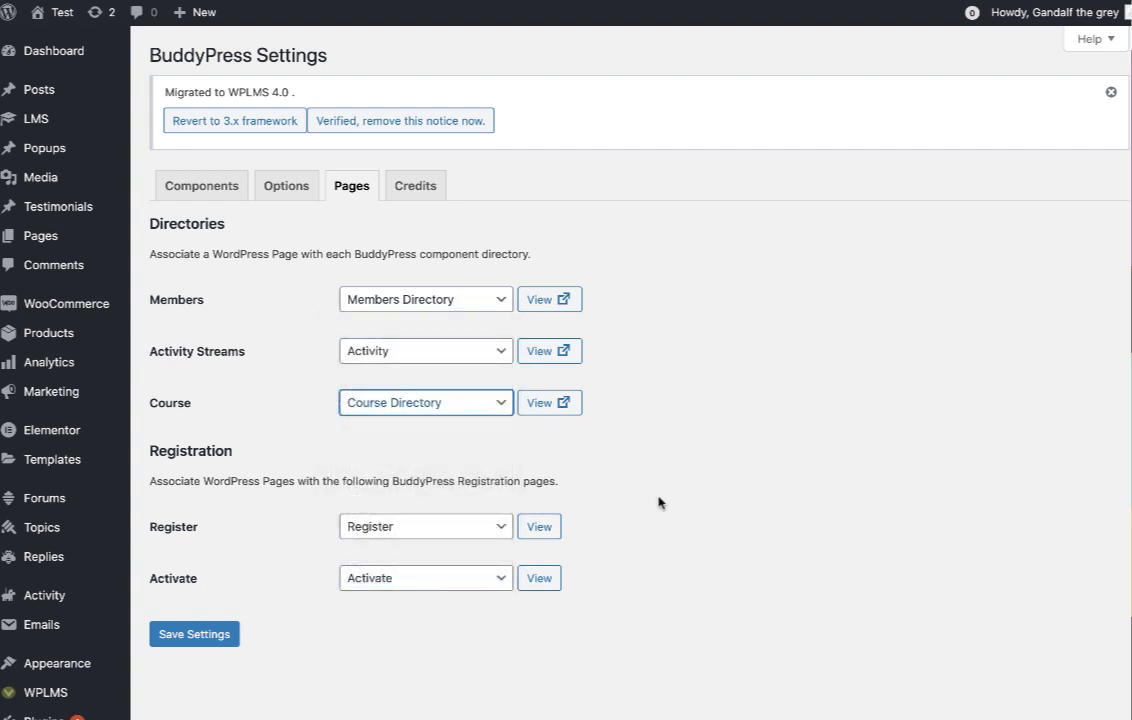
click(634, 507)
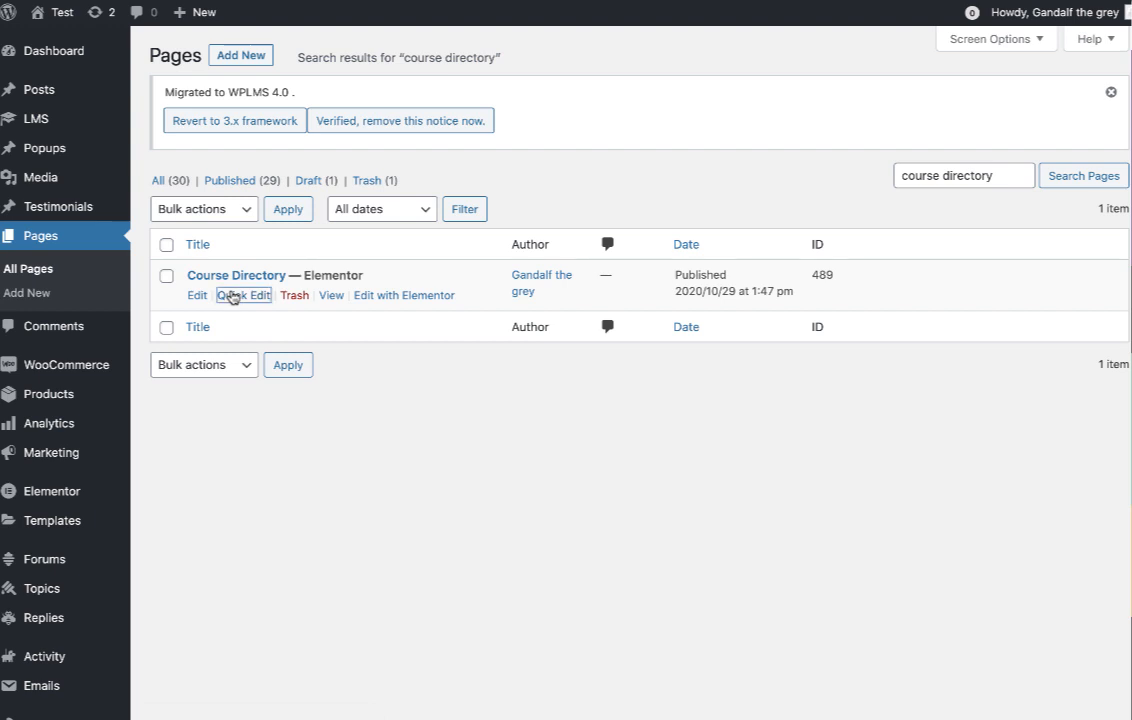
click(232, 294)
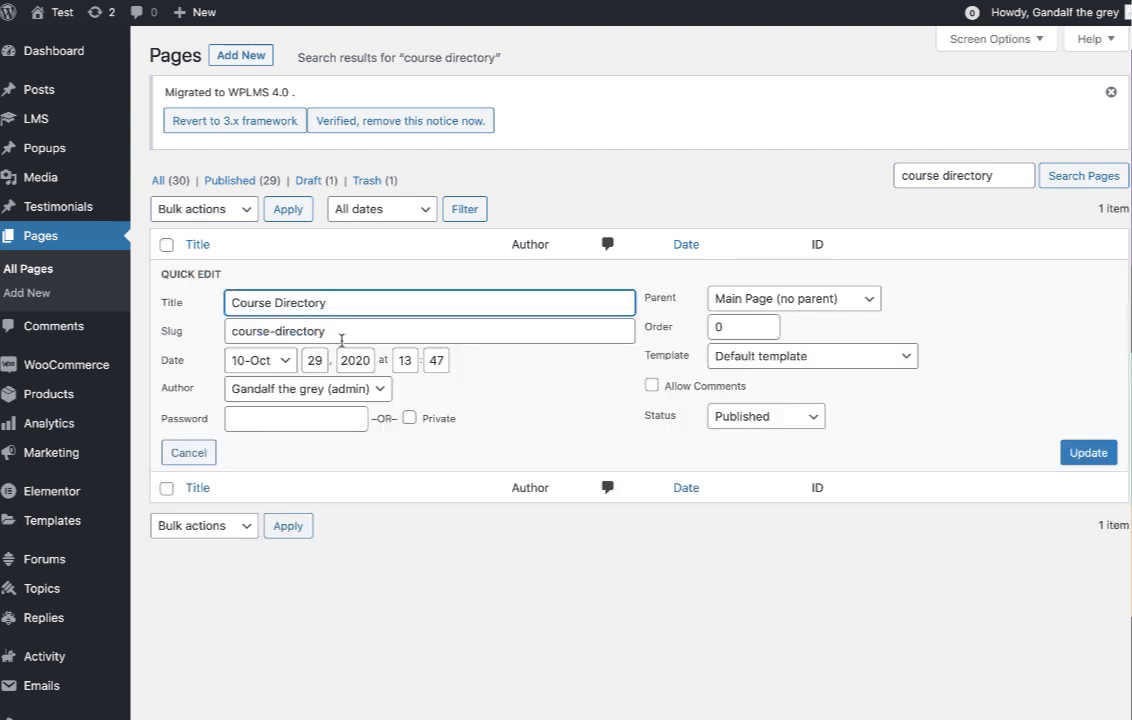
triple_click(341, 336)
text(a)
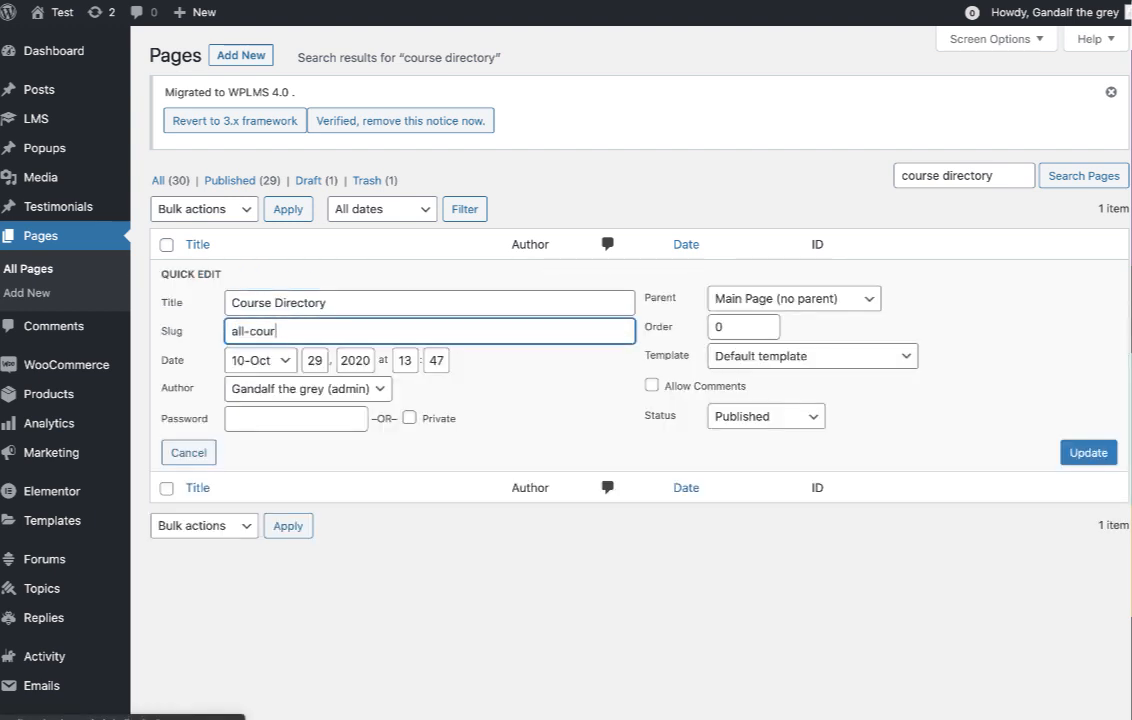
text(ll-cour)
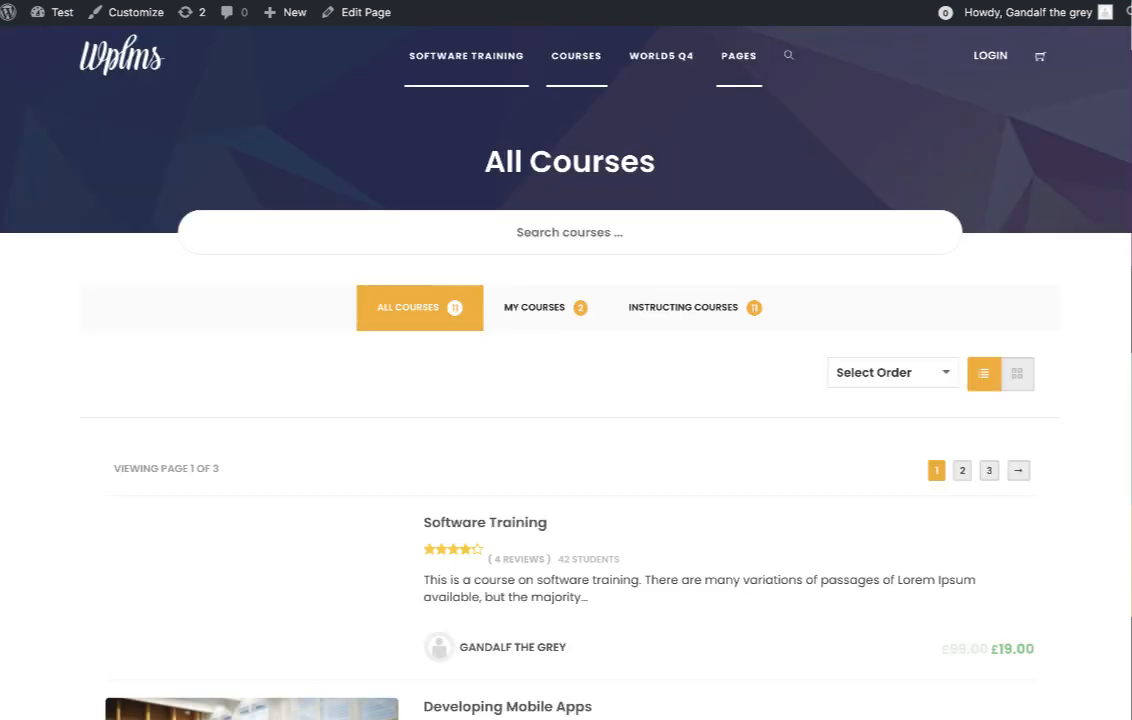
In the Customizer's Layouts, set Directory Layout to the Content option and publish.
scroll(465, 457, down, 7)
scroll(465, 457, up, 7)
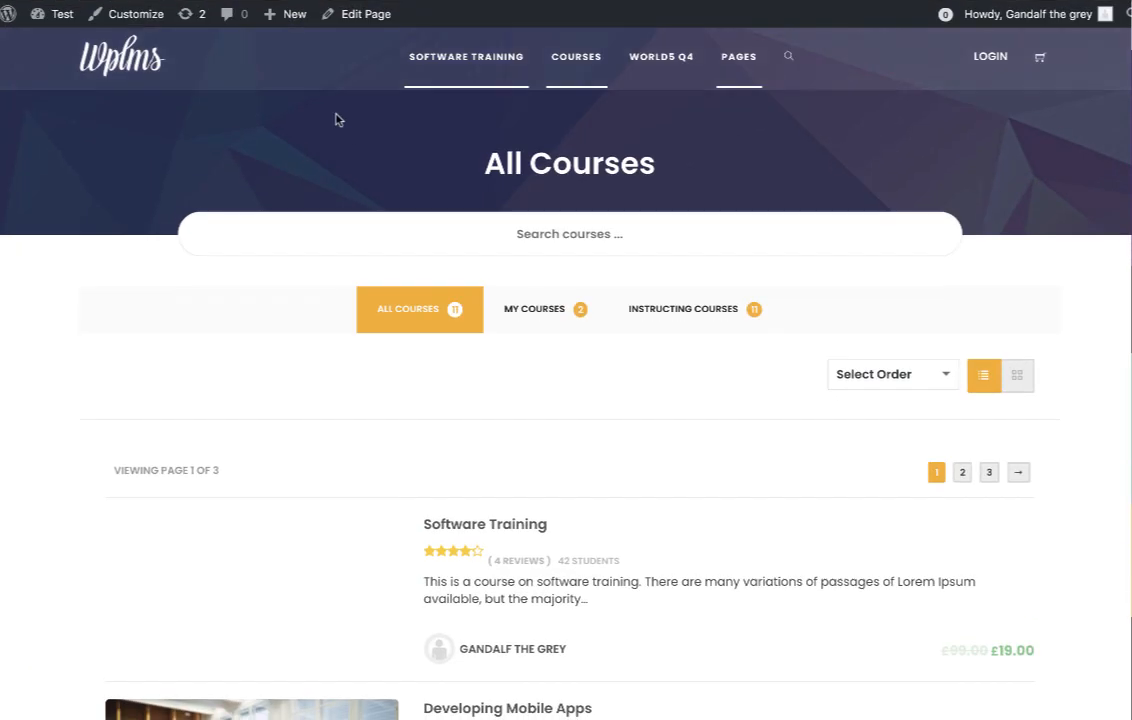
click(148, 14)
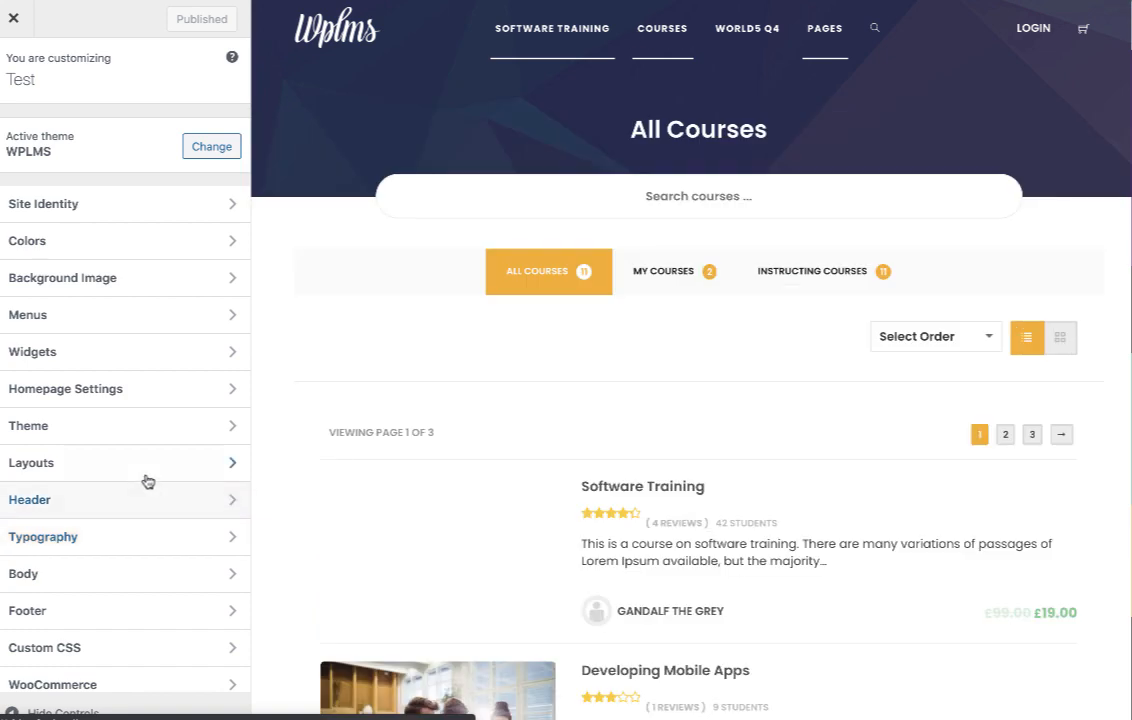
click(141, 473)
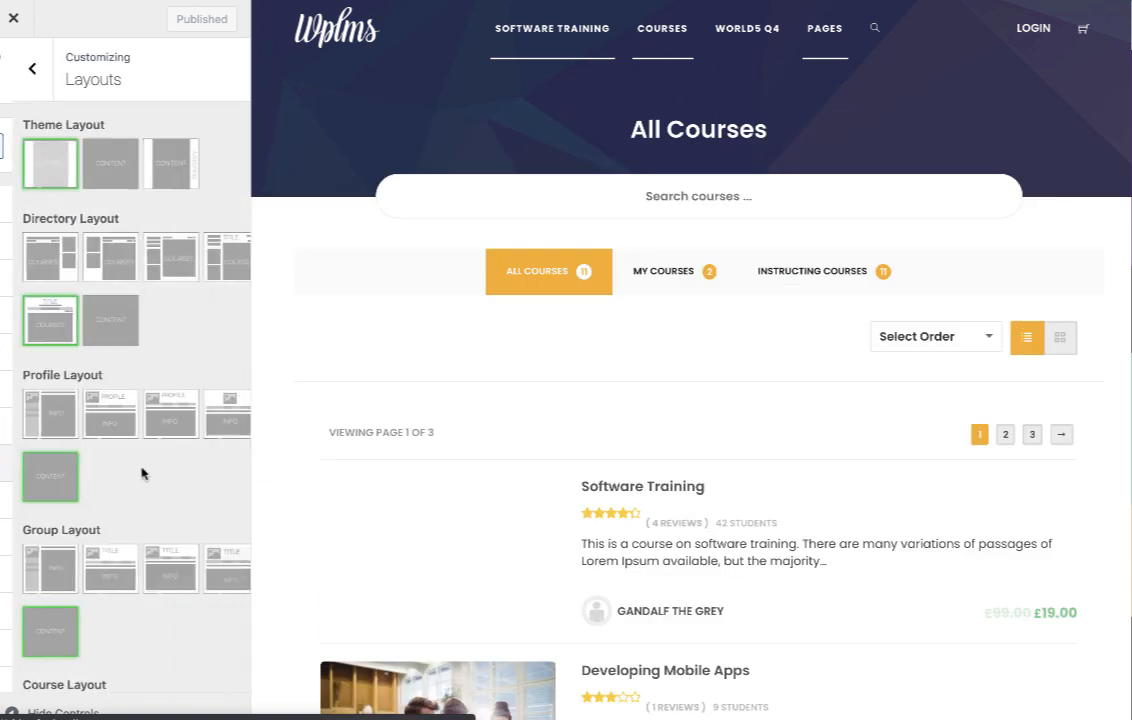
click(96, 314)
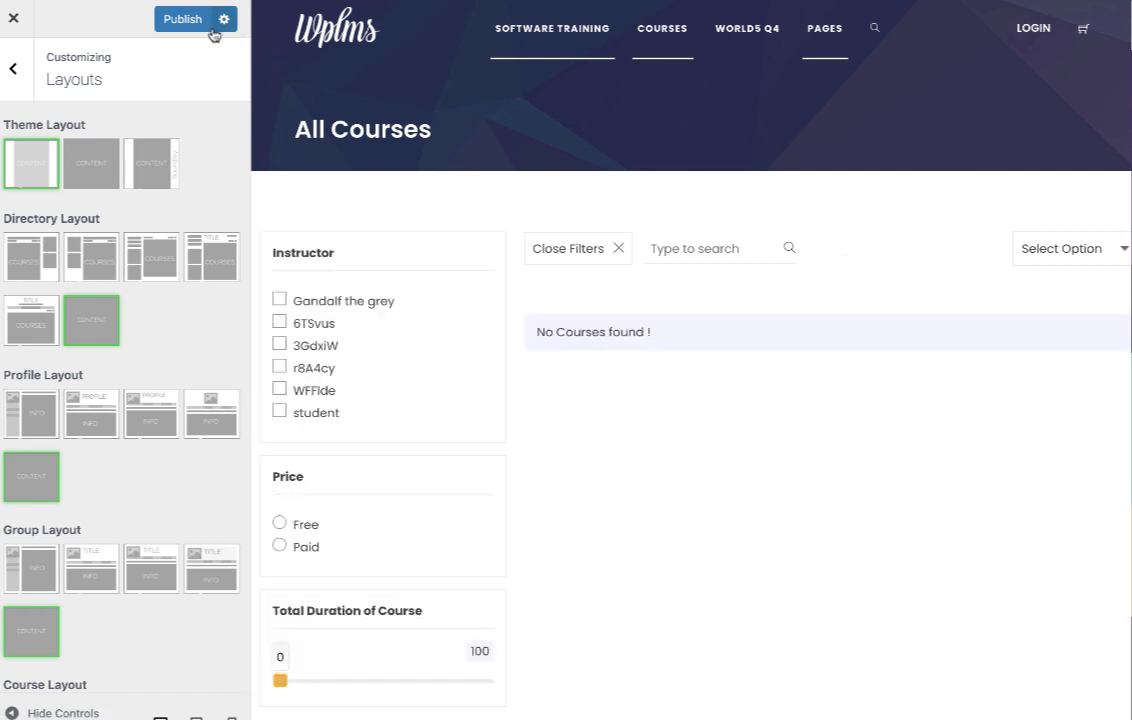
click(196, 27)
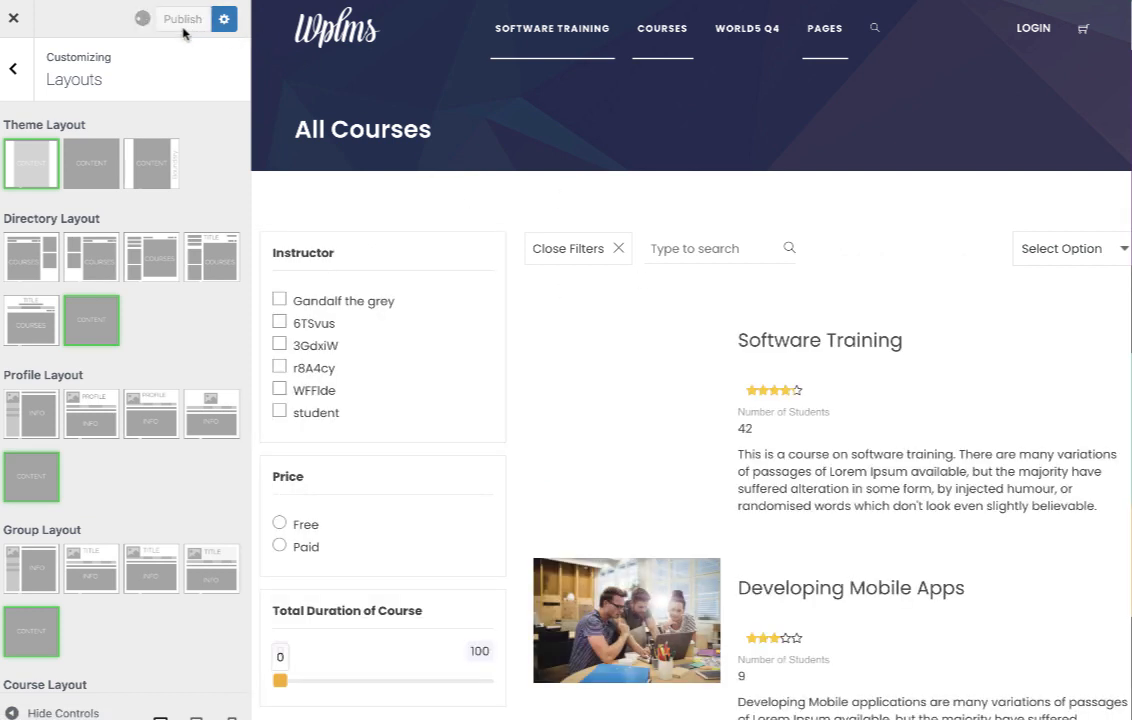